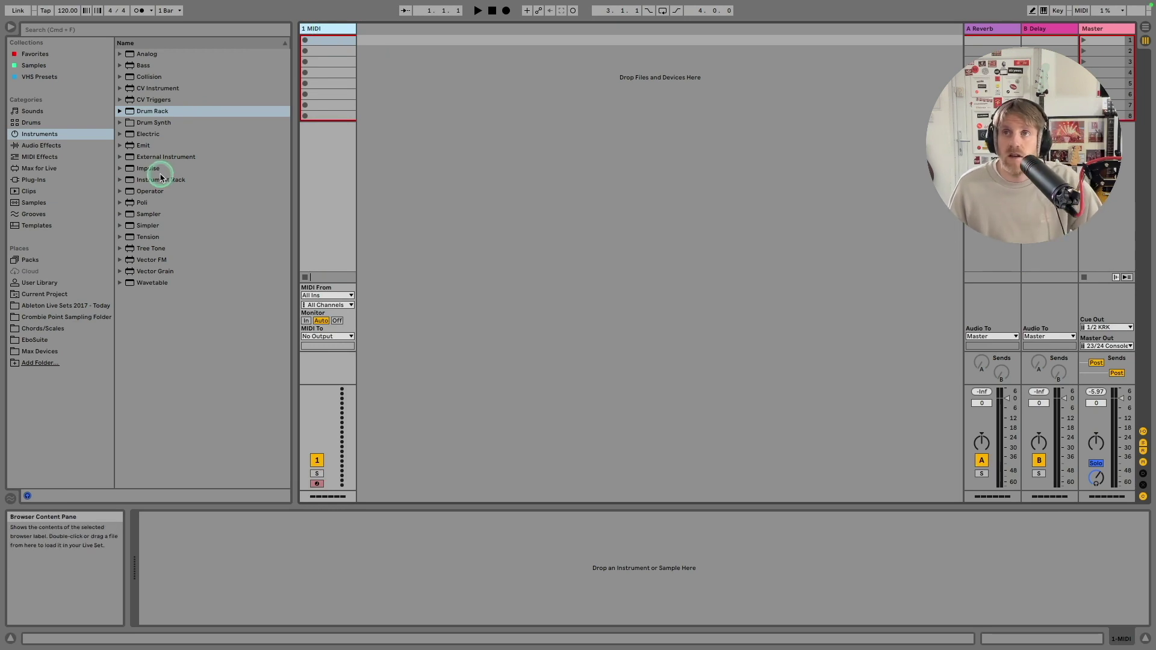
- Load an Instrument Rack onto the MIDI track, trying a Drum Rack in its place before reloading the Instrument Rack
{"action": "left_click_drag", "start_coordinate": [155, 182], "coordinate": [307, 183]}
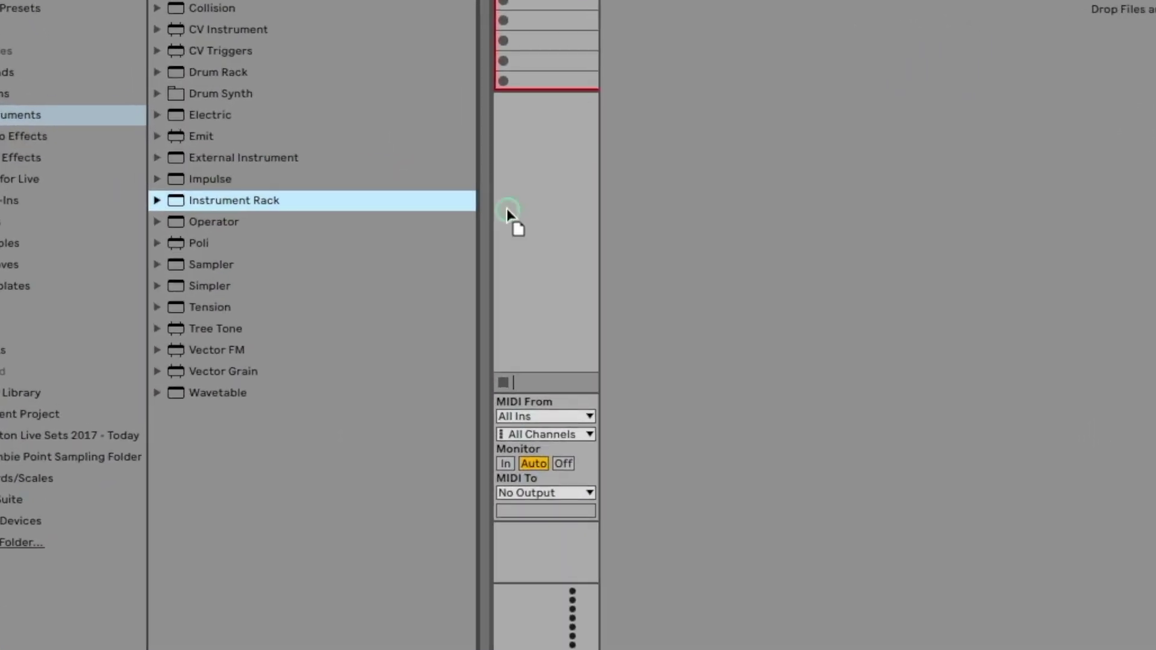
{"action": "left_click_drag", "start_coordinate": [507, 208], "coordinate": [538, 144]}
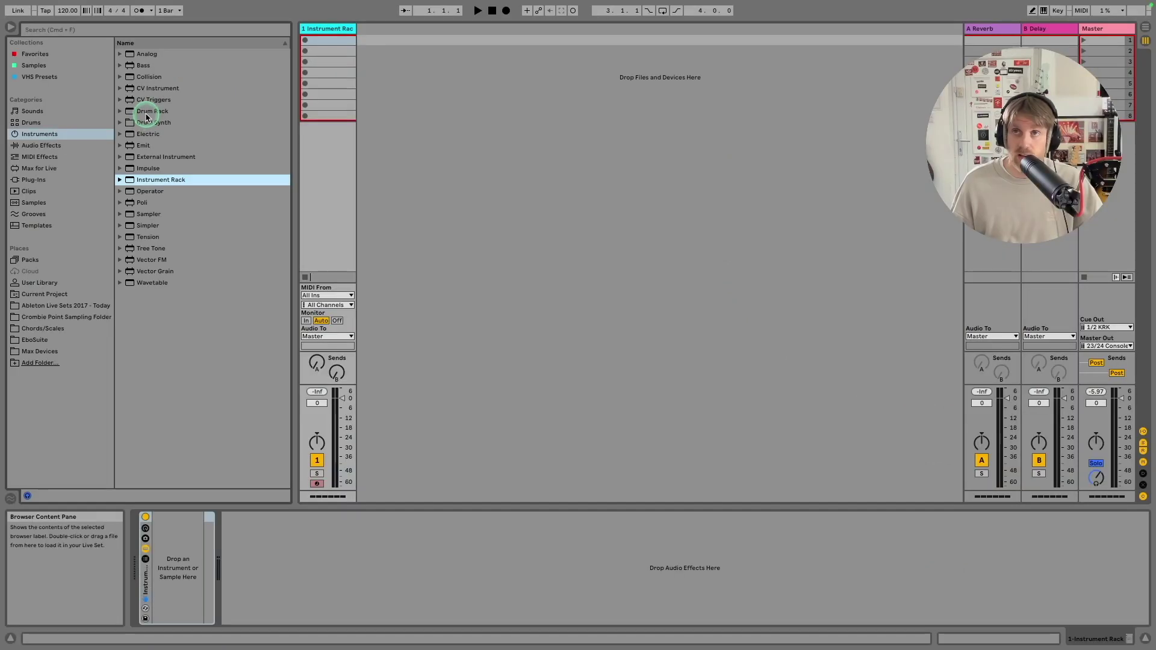
{"action": "left_click_drag", "start_coordinate": [145, 113], "coordinate": [327, 216]}
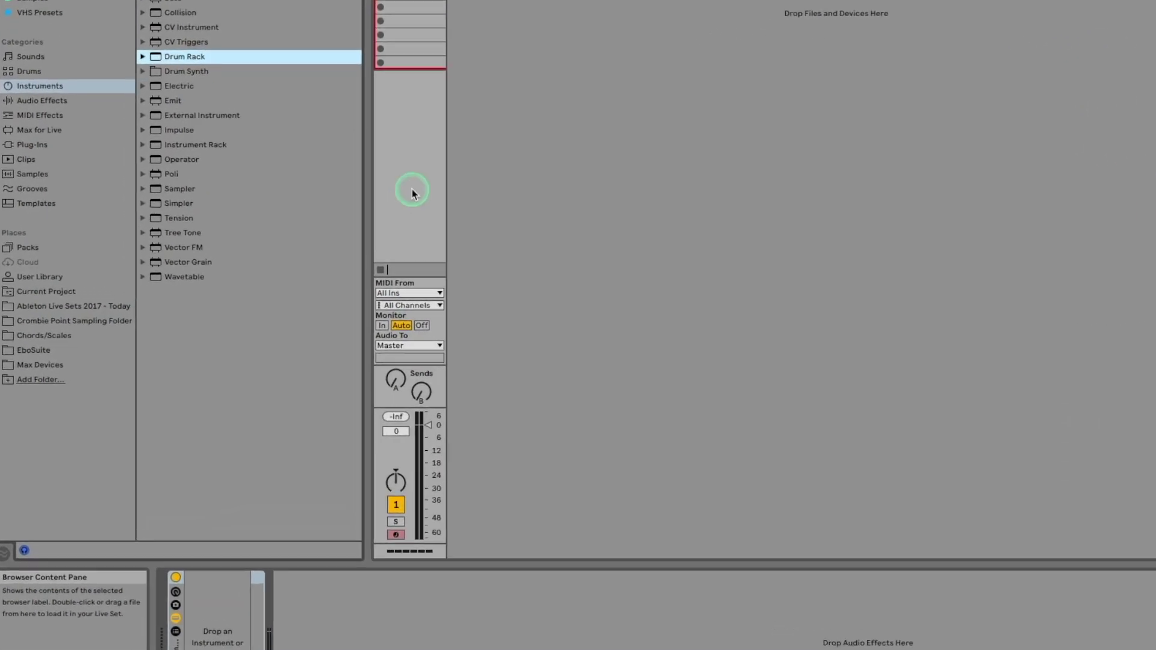
{"action": "left_click_drag", "start_coordinate": [181, 144], "coordinate": [329, 178]}
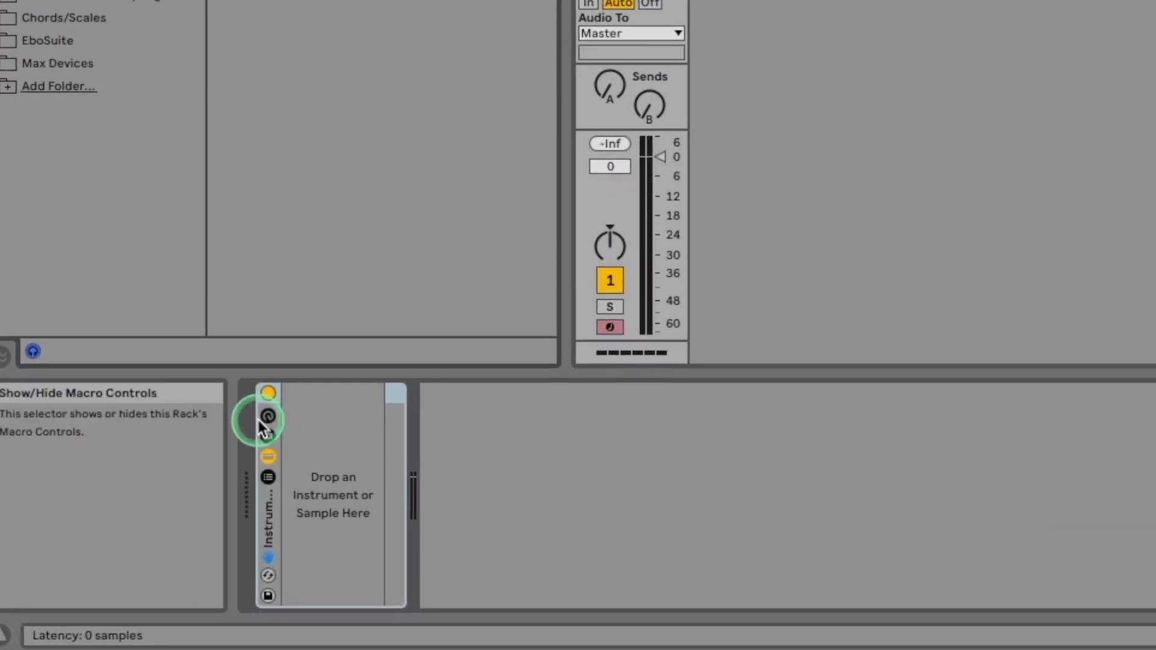
- Show the Instrument Rack's macro controls, varying the number of visible macros from 16 down to a single one
{"action": "left_click", "coordinate": [264, 418]}
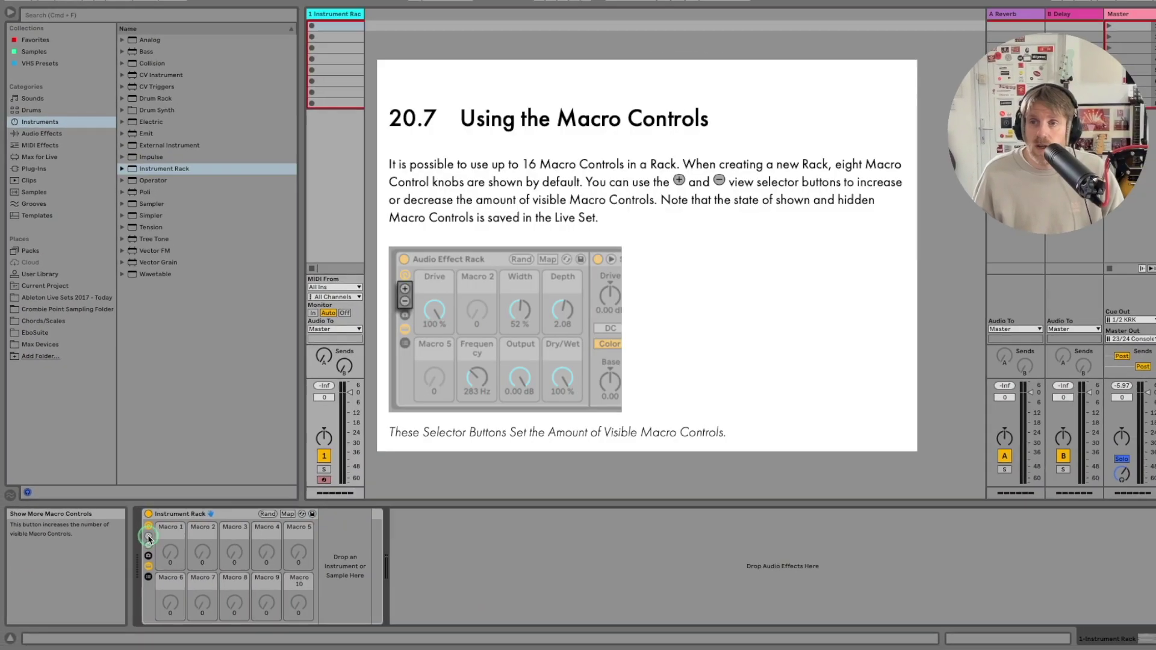
{"action": "left_click", "coordinate": [182, 510]}
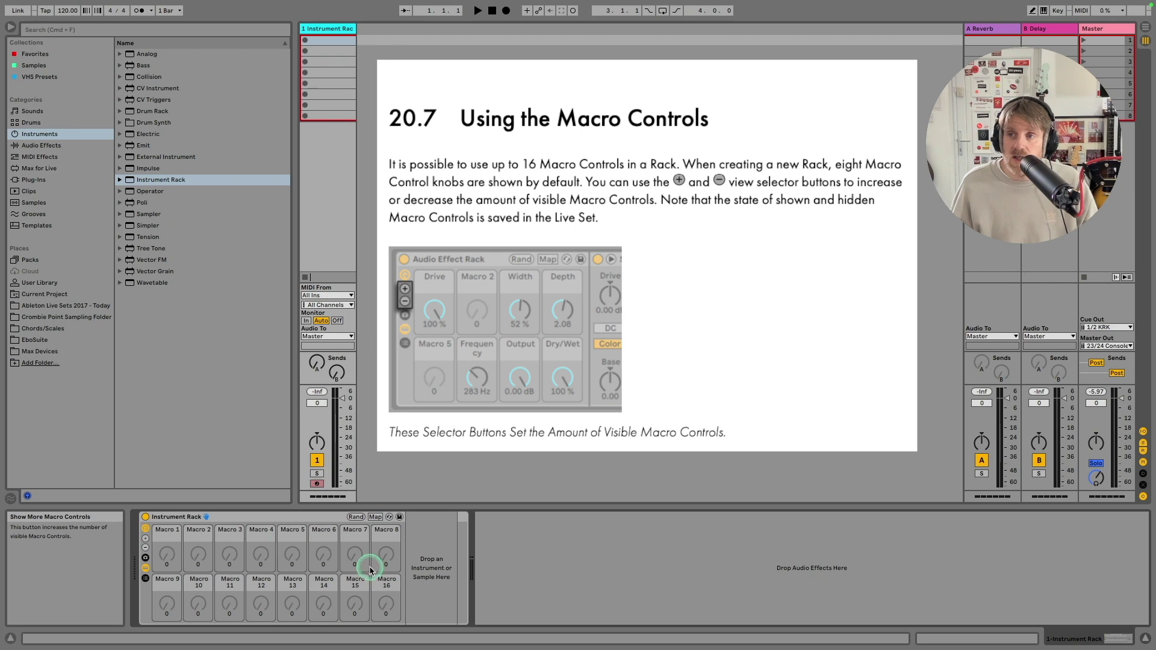
{"action": "left_click", "coordinate": [145, 548]}
{"action": "left_click", "coordinate": [145, 549]}
{"action": "left_click", "coordinate": [145, 548]}
{"action": "left_click", "coordinate": [145, 549]}
{"action": "left_click", "coordinate": [145, 549]}
{"action": "left_click", "coordinate": [145, 549]}
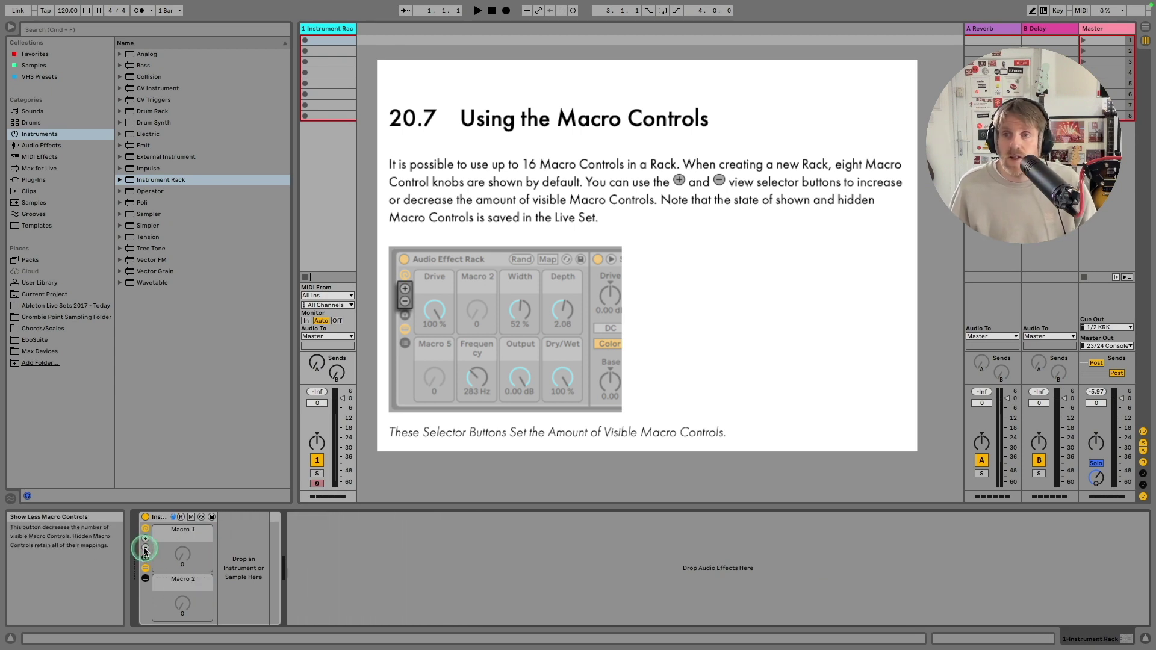
{"action": "left_click", "coordinate": [145, 549]}
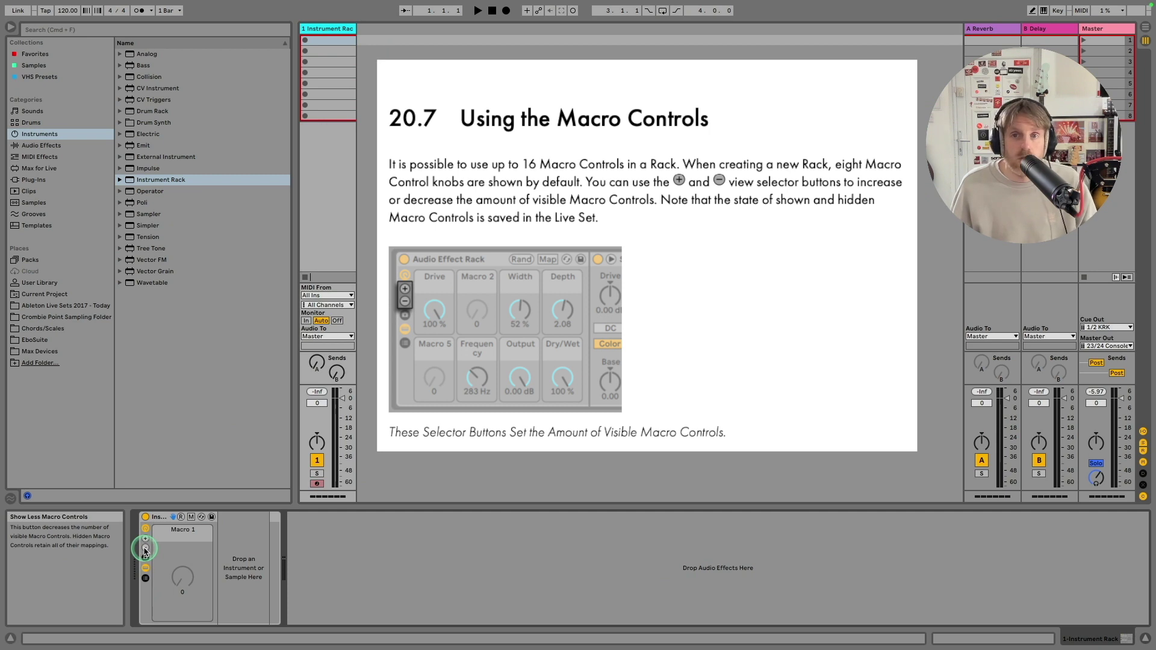
- Bring the visible macros back to the default eight and hide the rack's macro controls
{"action": "left_click", "coordinate": [145, 540]}
{"action": "left_click", "coordinate": [145, 539]}
{"action": "left_click", "coordinate": [145, 540]}
{"action": "left_click", "coordinate": [145, 540]}
{"action": "left_click", "coordinate": [145, 539]}
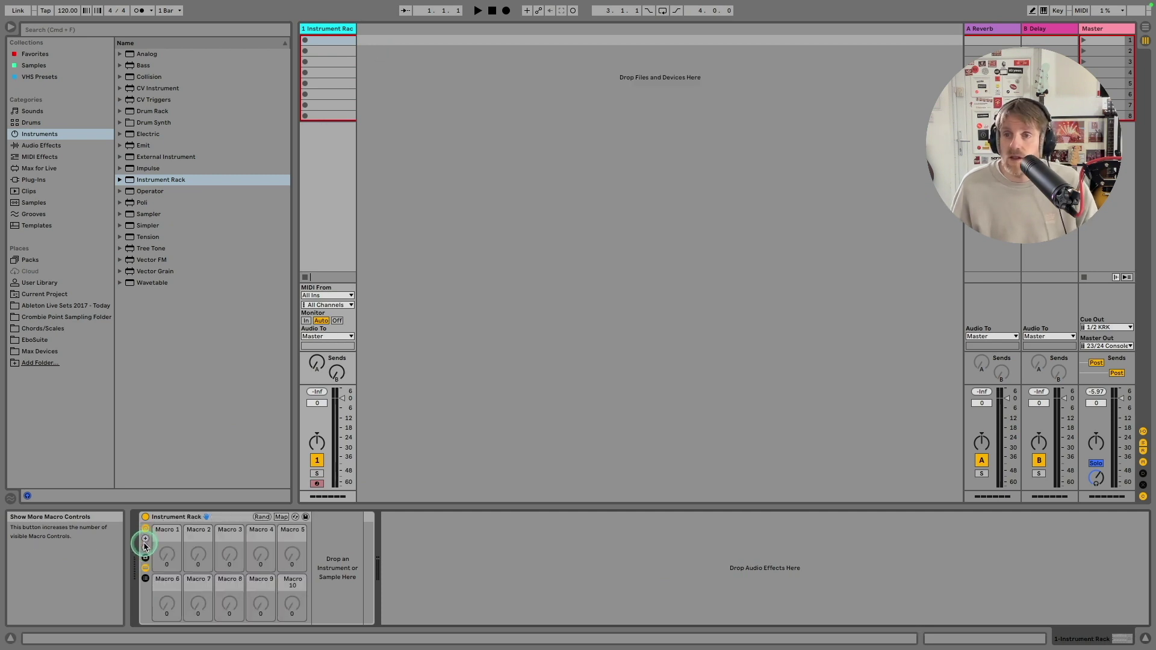
{"action": "left_click", "coordinate": [145, 548]}
{"action": "left_click", "coordinate": [145, 531]}
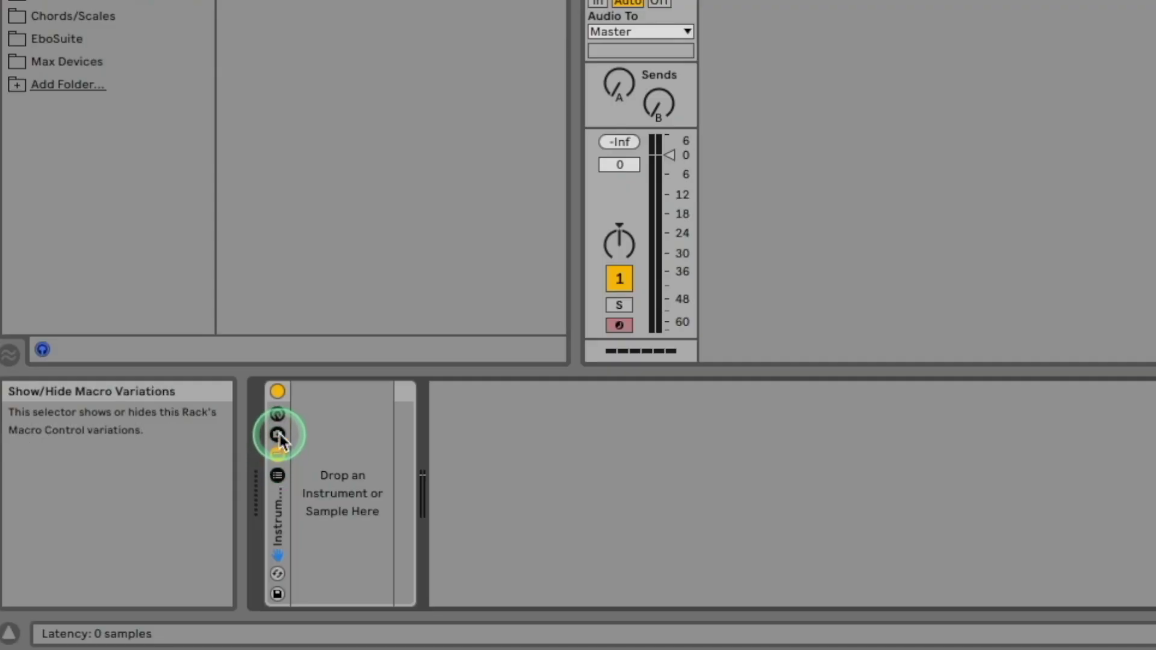
- Toggle the display of the Instrument Rack's macro variations, devices and chain list, leaving only the devices area shown
{"action": "left_click", "coordinate": [278, 436]}
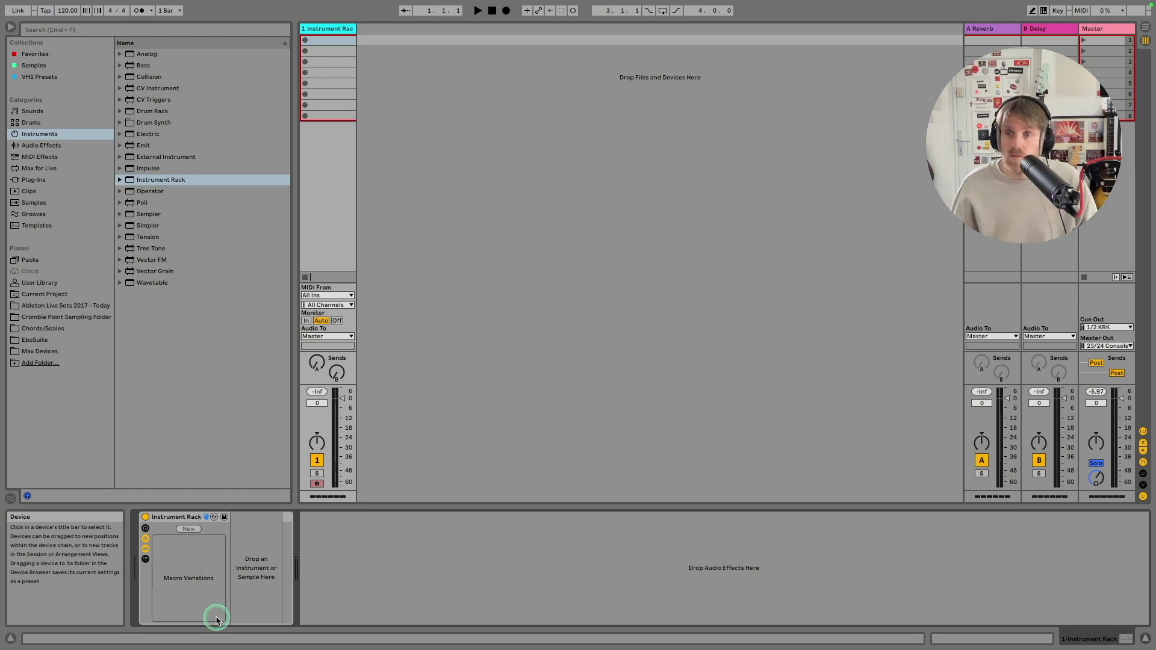
{"action": "left_click", "coordinate": [146, 538]}
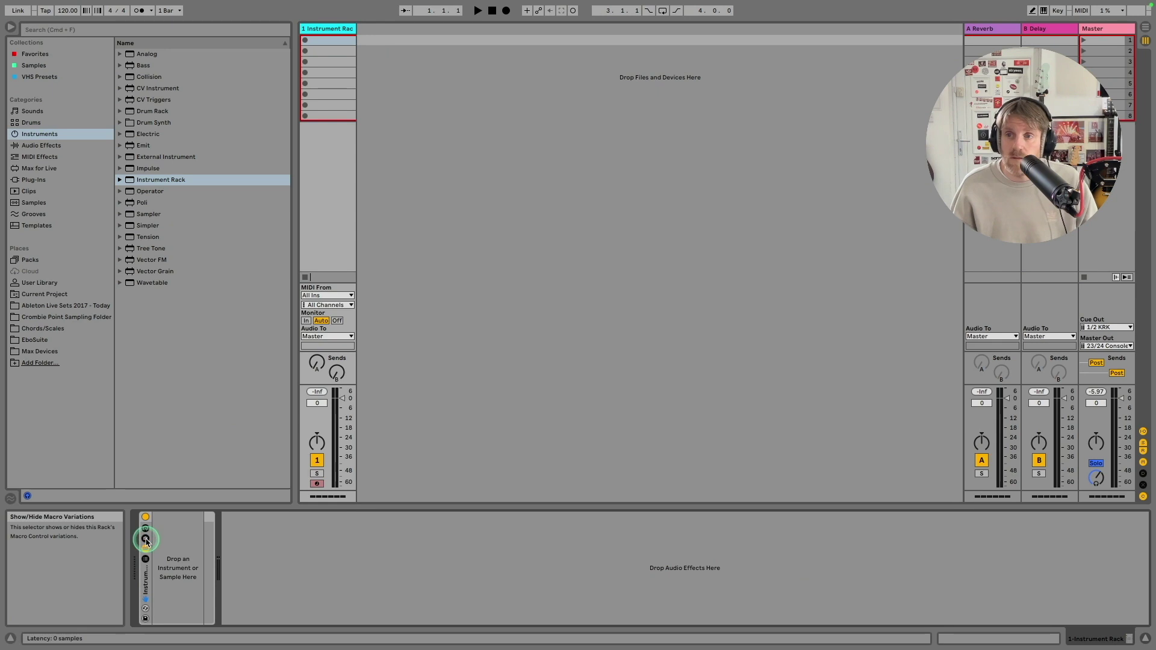
{"action": "left_click", "coordinate": [146, 558]}
{"action": "left_click", "coordinate": [280, 448]}
{"action": "left_click", "coordinate": [280, 448]}
{"action": "left_click", "coordinate": [280, 449]}
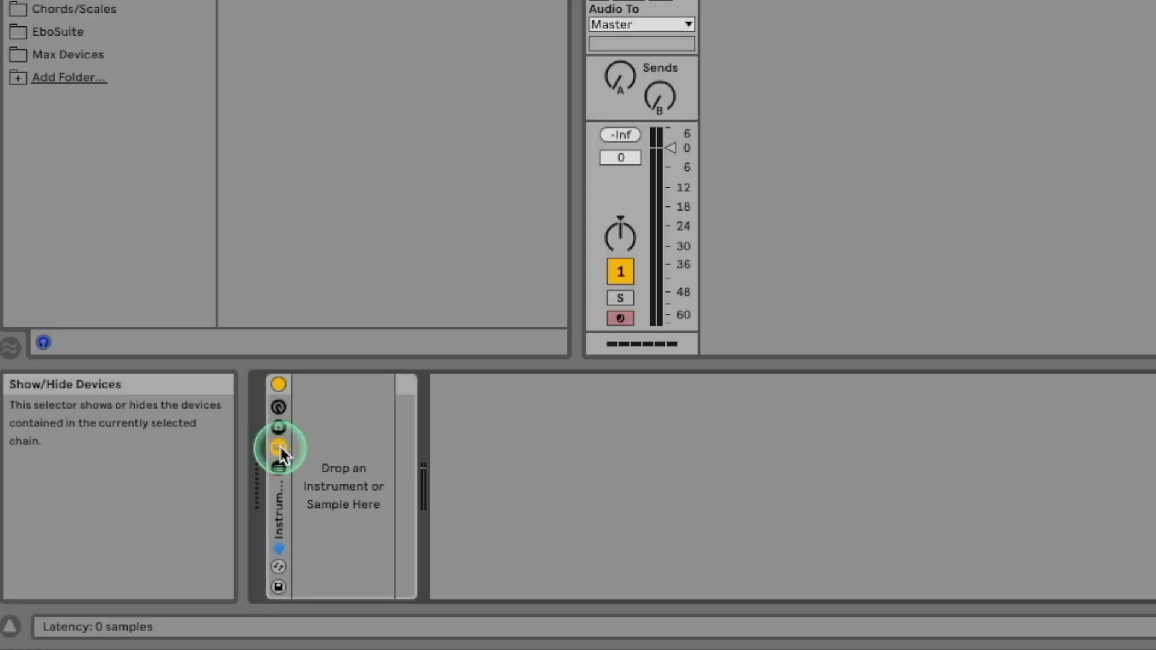
{"action": "left_click", "coordinate": [280, 448]}
{"action": "left_click", "coordinate": [280, 465]}
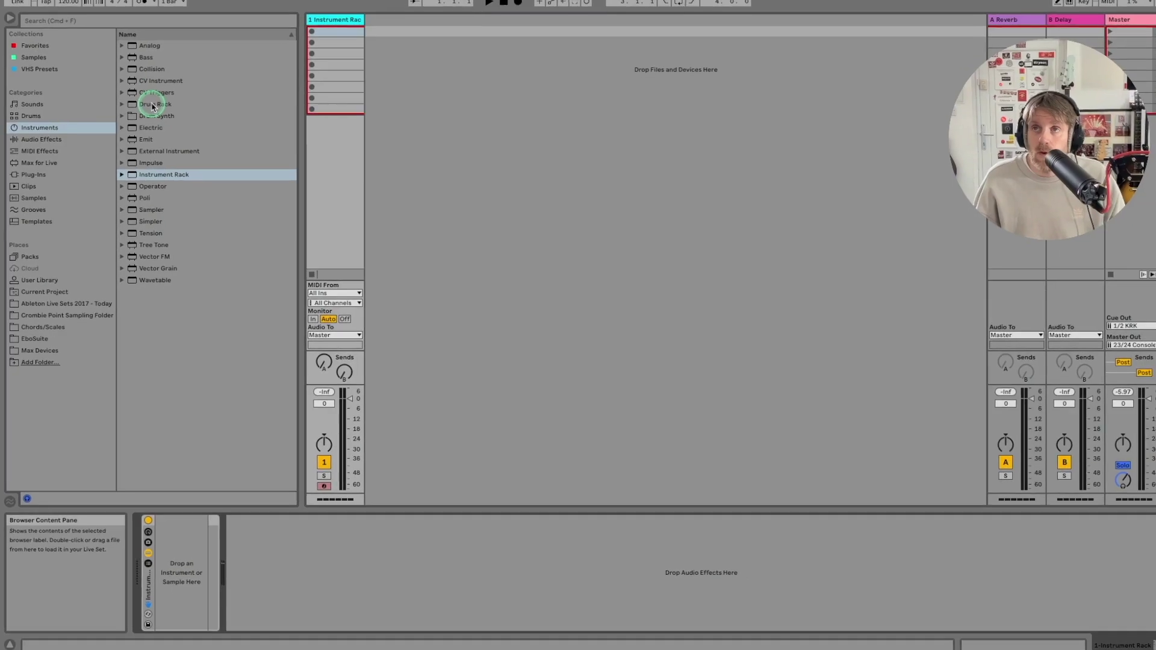
- Add an empty Drum Rack inside the Instrument Rack
{"action": "left_click", "coordinate": [155, 104]}
{"action": "left_click_drag", "start_coordinate": [169, 65], "coordinate": [241, 620]}
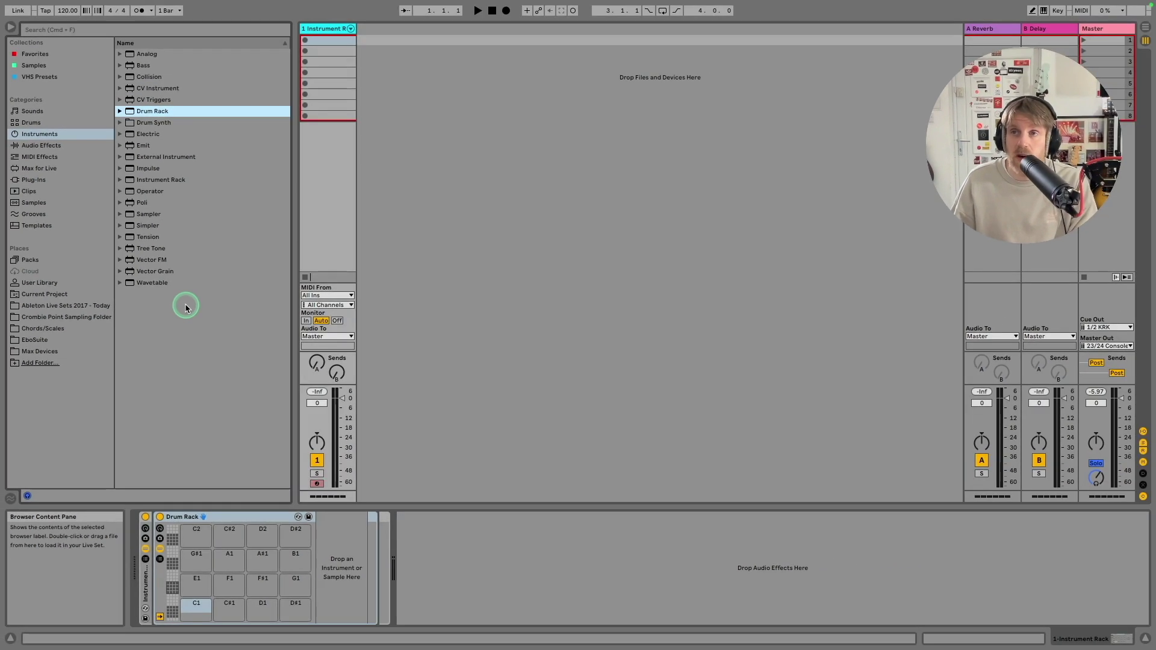
- Try the Impclp06.aif sample on Drum Rack pad C1 and clear the pad
{"action": "left_click", "coordinate": [32, 203]}
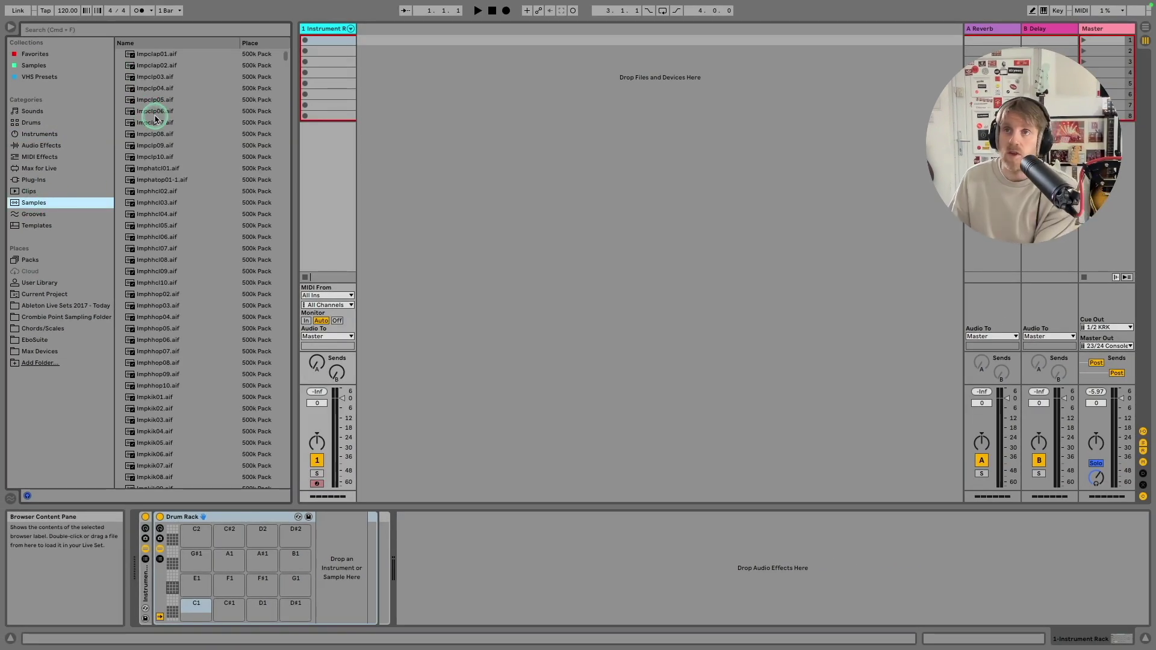
{"action": "left_click_drag", "start_coordinate": [147, 112], "coordinate": [195, 607]}
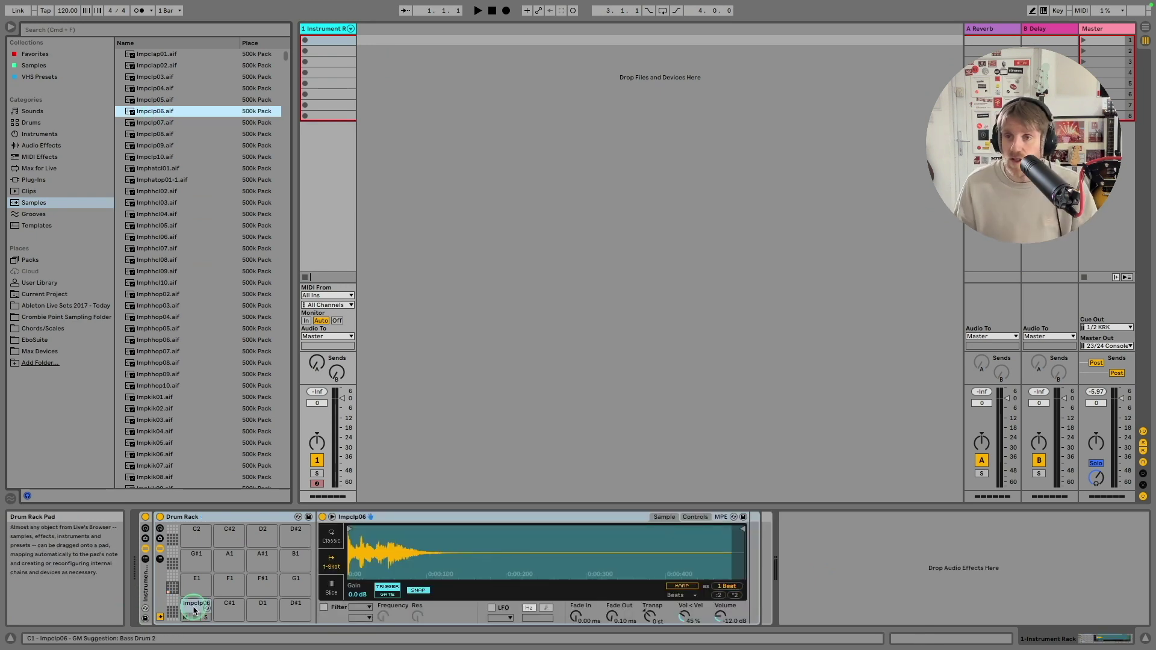
{"action": "left_click", "coordinate": [193, 611]}
{"action": "key", "text": "Delete"}
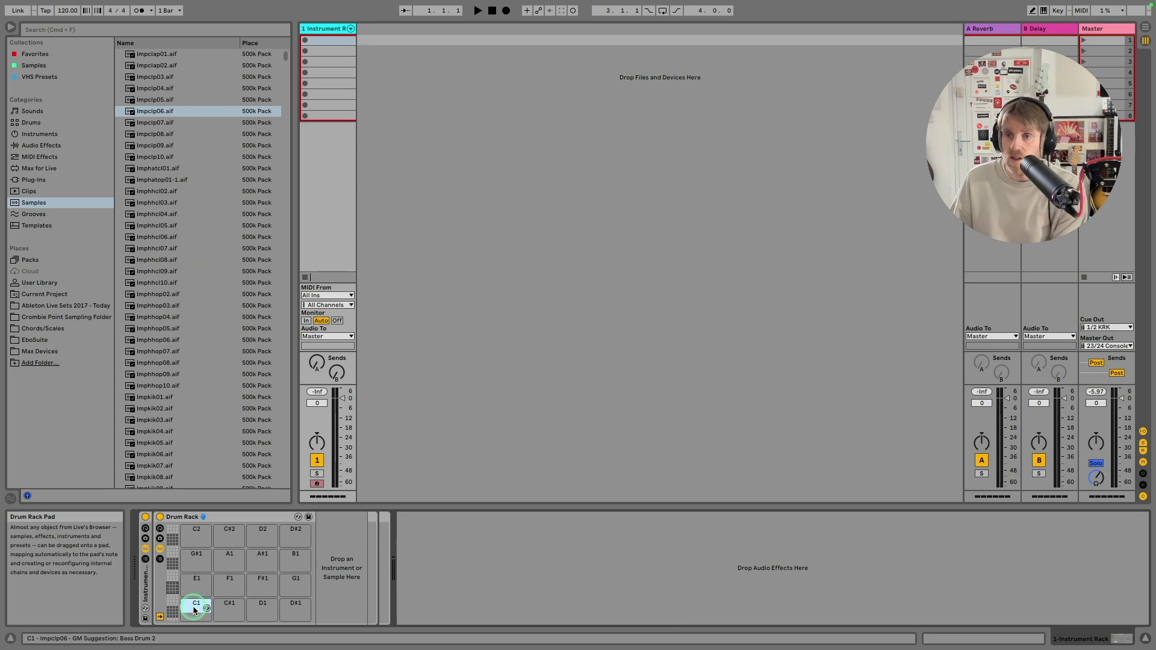
- Try the Analog bass preset 101 Bass Sidechain Fuzz on pad C1 and clear the pad
{"action": "left_click", "coordinate": [40, 136]}
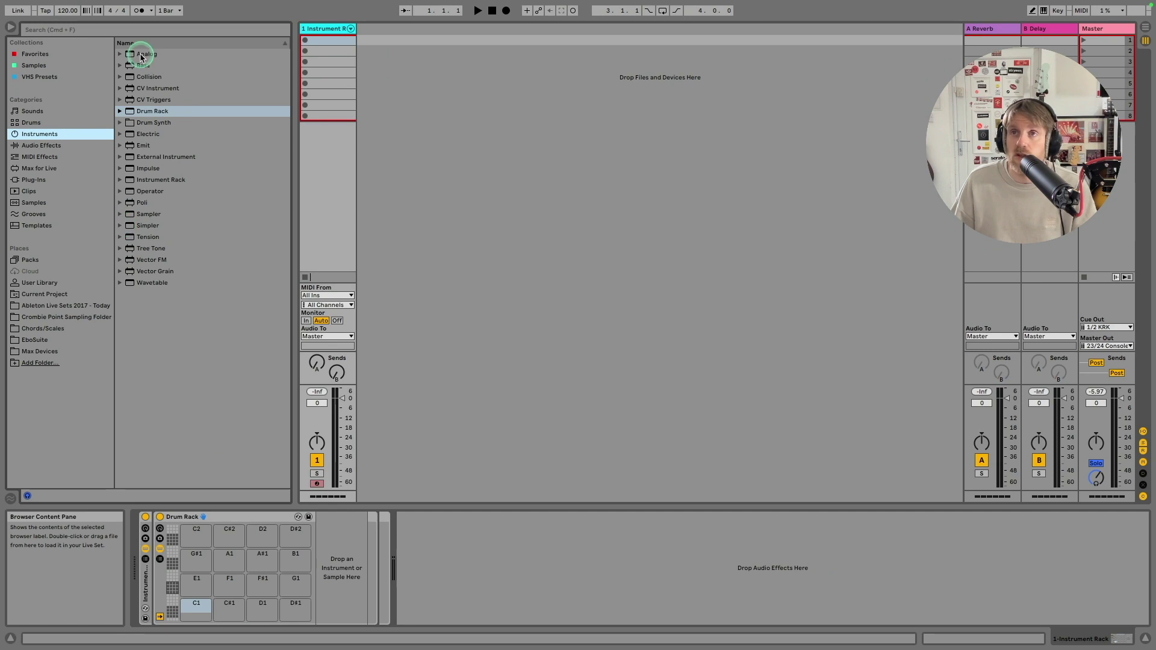
{"action": "left_click", "coordinate": [119, 54]}
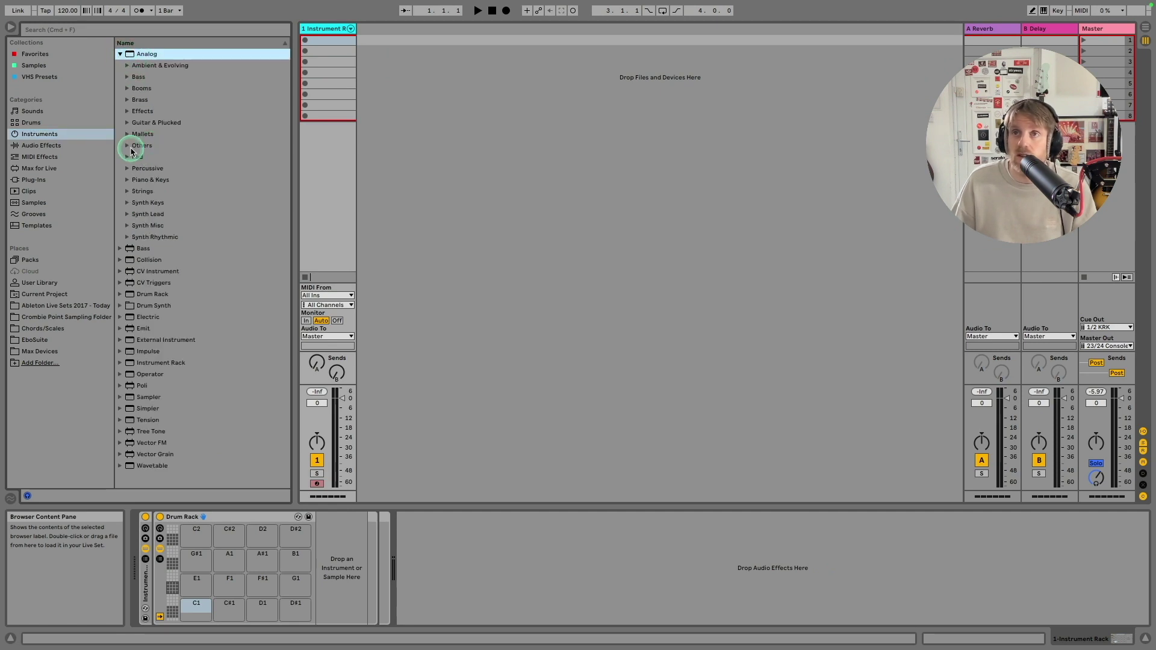
{"action": "left_click", "coordinate": [126, 77]}
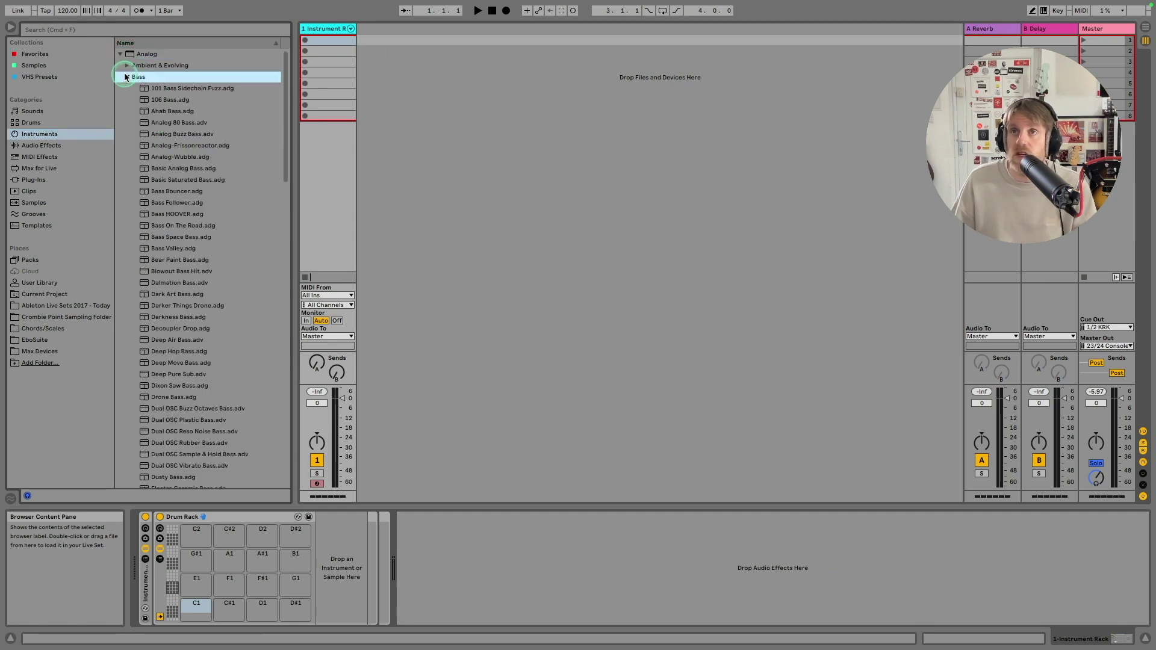
{"action": "left_click_drag", "start_coordinate": [178, 91], "coordinate": [197, 609]}
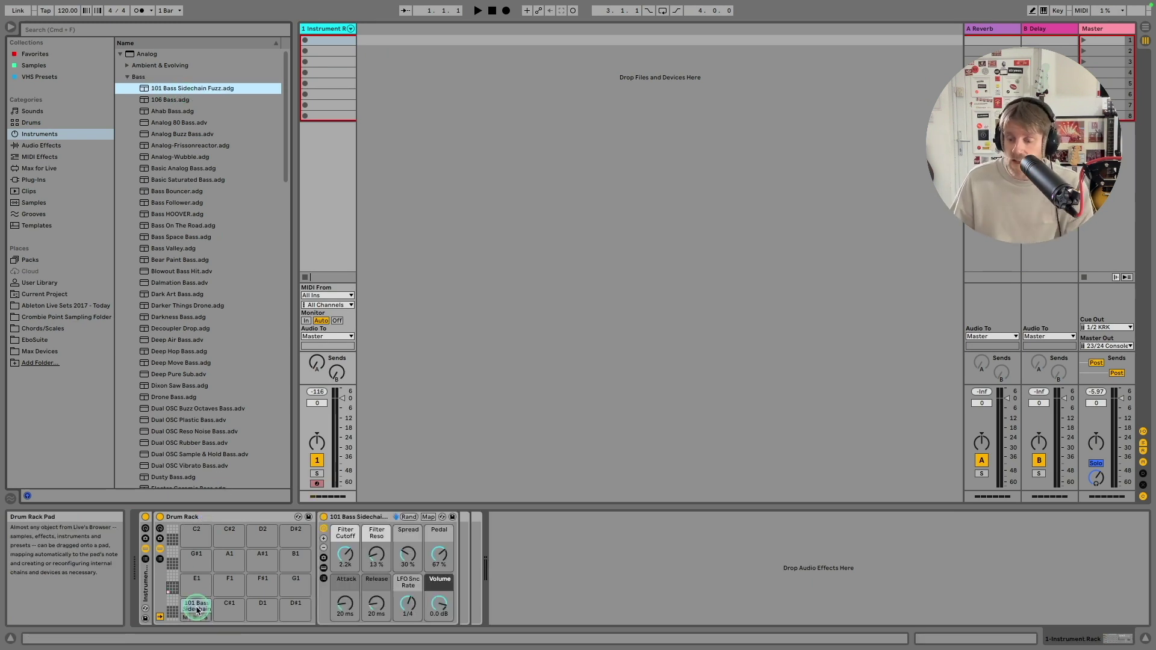
{"action": "left_click", "coordinate": [197, 610]}
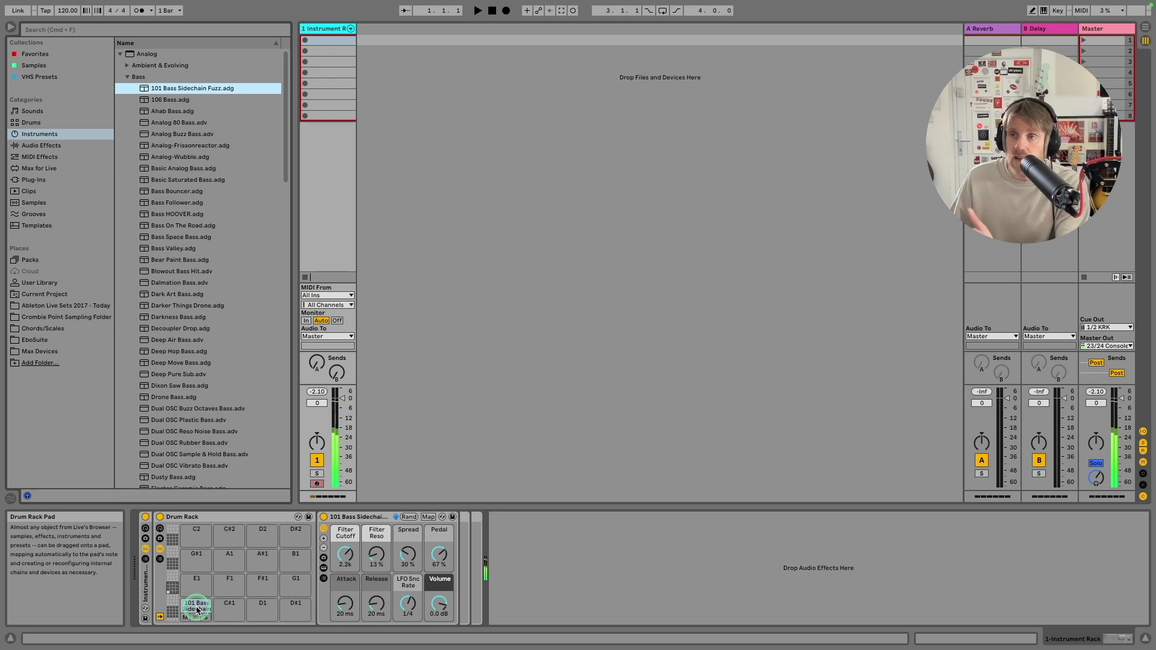
{"action": "left_click", "coordinate": [196, 611]}
{"action": "key", "text": "Delete"}
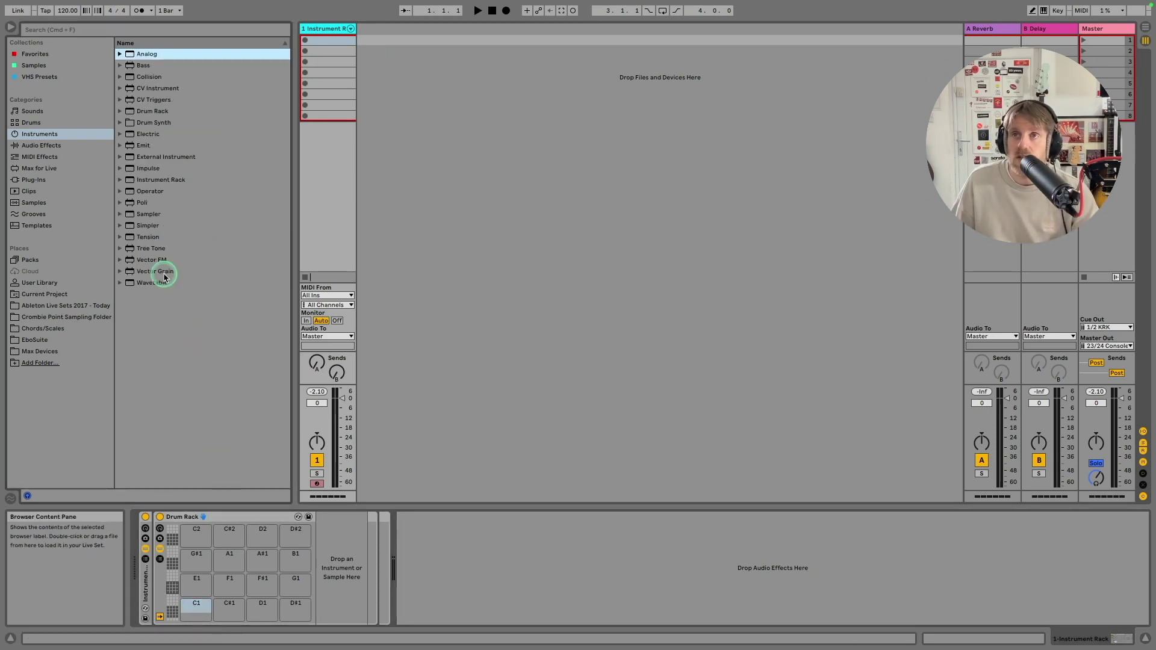
- Fill the Drum Rack's lowest row with drum synths: DS Kick on C1, DS Snare on C#1, DS HH on D1 and D#1
{"action": "left_click", "coordinate": [120, 122]}
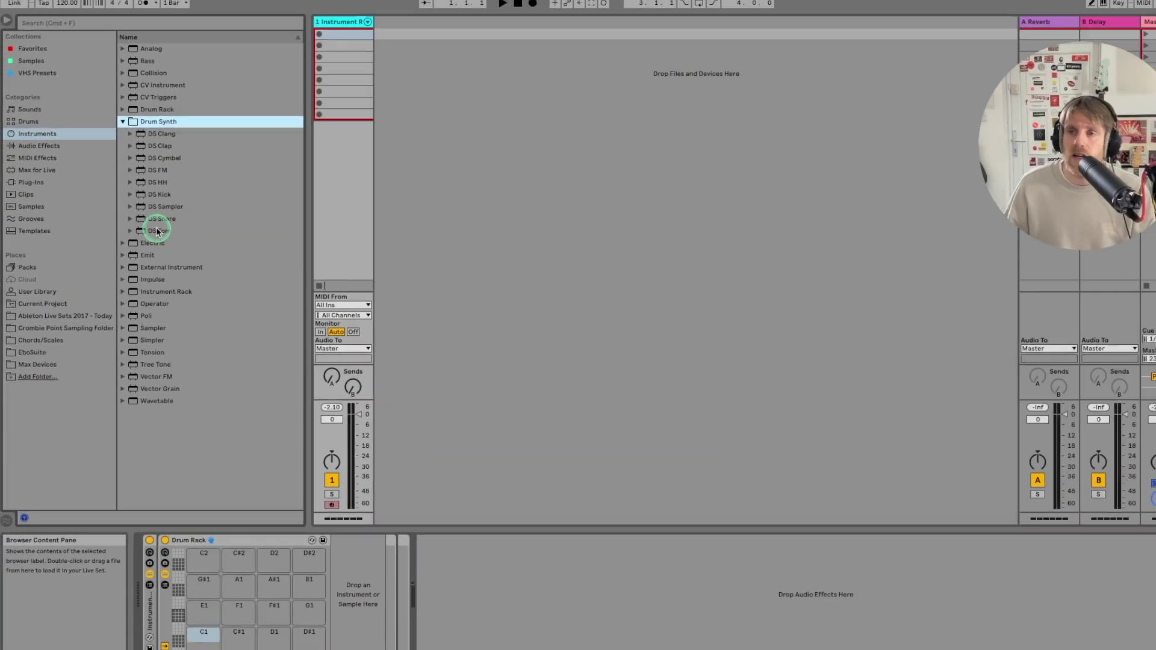
{"action": "left_click_drag", "start_coordinate": [159, 194], "coordinate": [202, 613]}
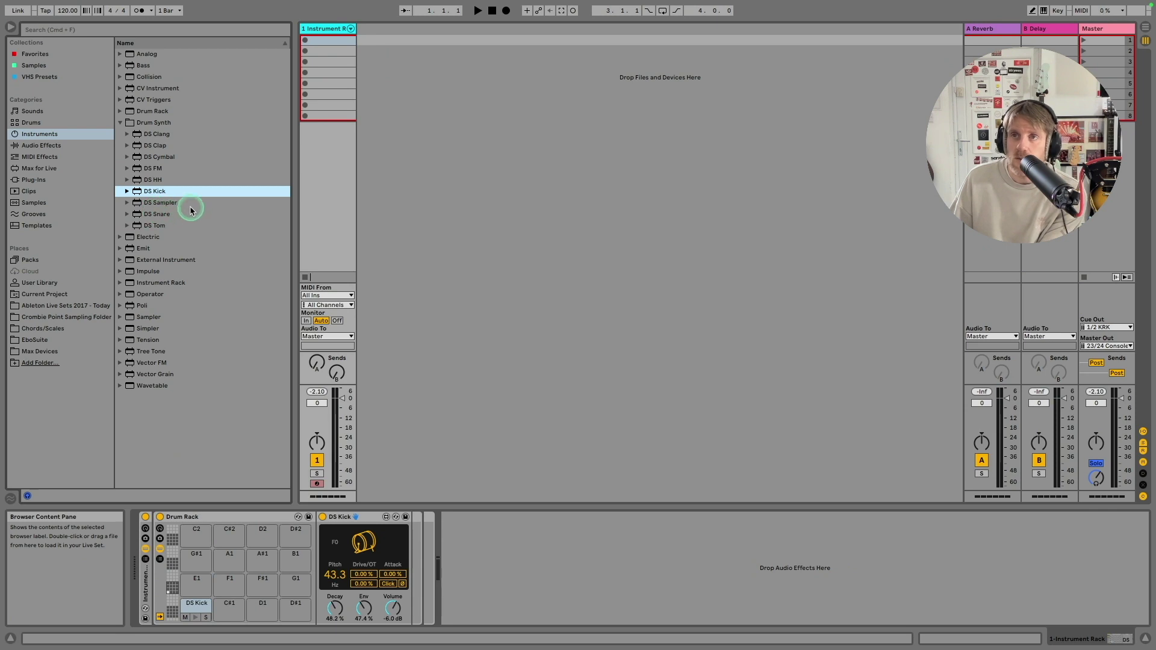
{"action": "left_click_drag", "start_coordinate": [161, 217], "coordinate": [233, 610]}
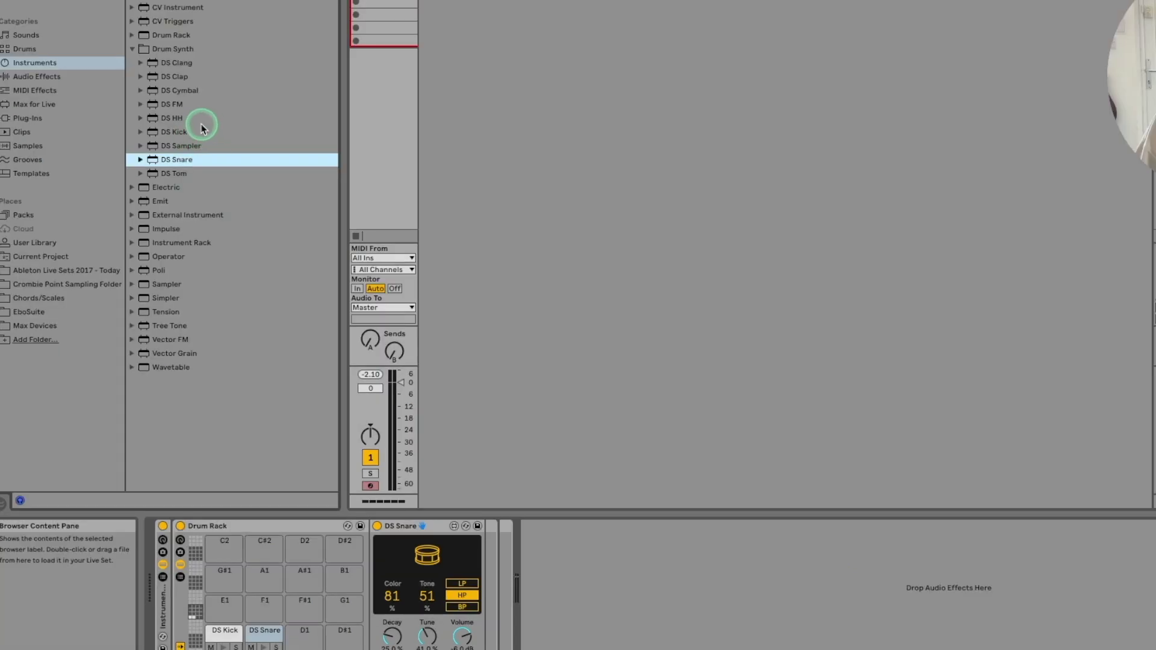
{"action": "left_click_drag", "start_coordinate": [173, 118], "coordinate": [310, 645]}
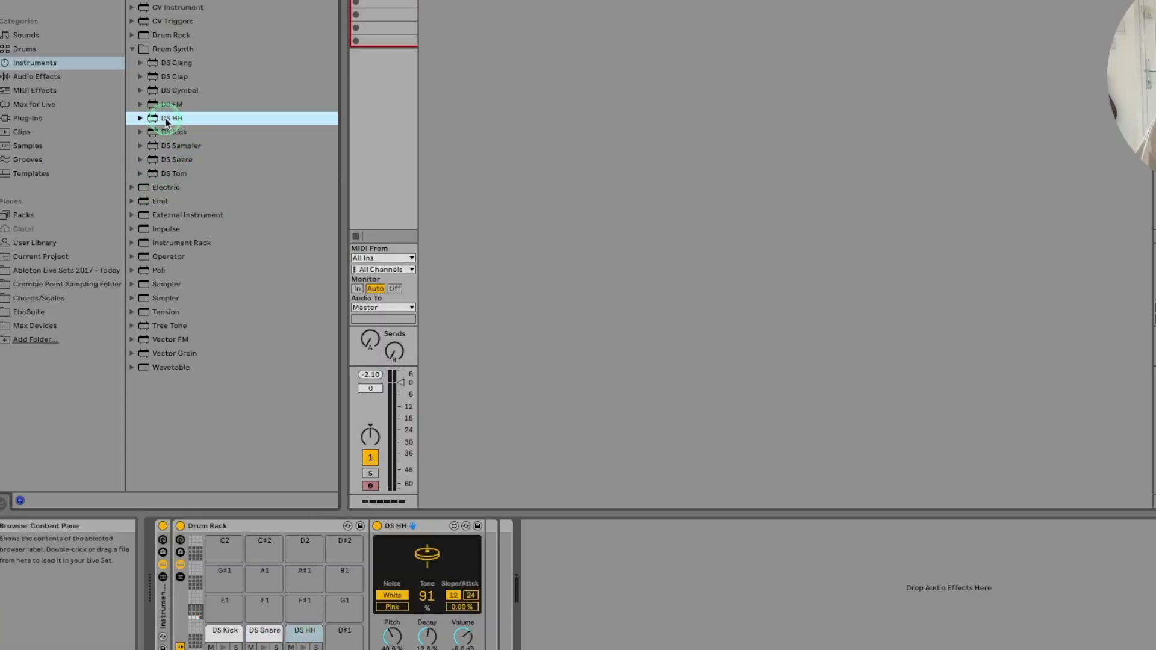
{"action": "left_click_drag", "start_coordinate": [356, 503], "coordinate": [344, 633]}
- Place the DS Tom drum synth on pads E1, F1 and F#1
{"action": "left_click_drag", "start_coordinate": [174, 174], "coordinate": [205, 597]}
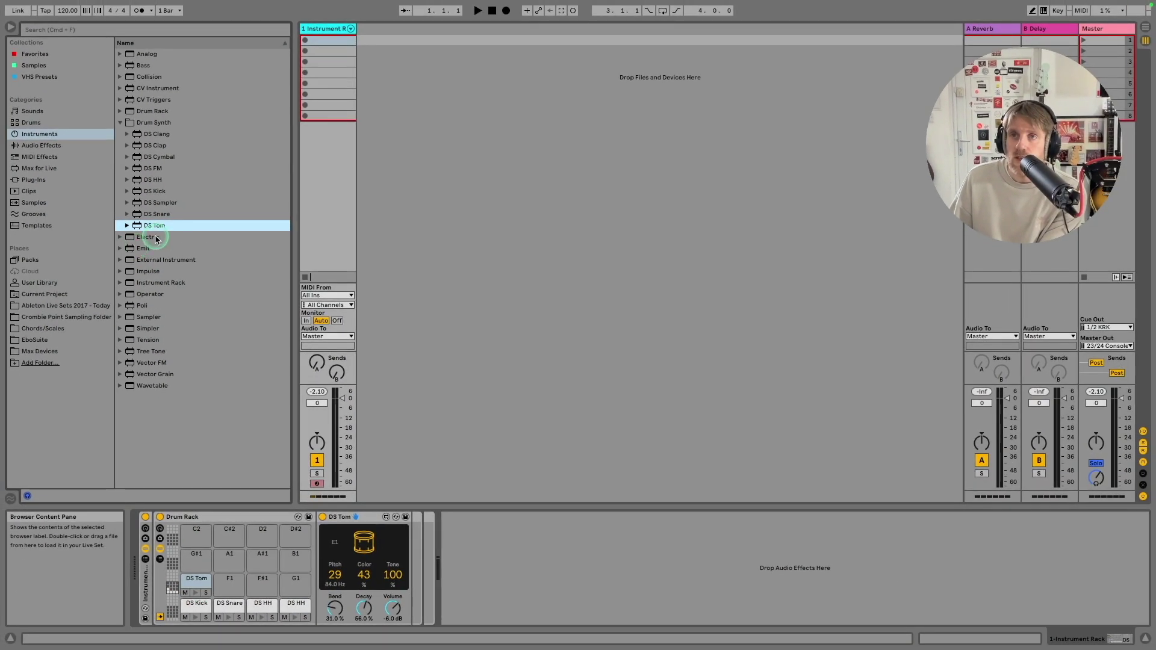
{"action": "left_click_drag", "start_coordinate": [157, 227], "coordinate": [229, 589]}
{"action": "left_click_drag", "start_coordinate": [160, 227], "coordinate": [263, 579]}
- Place DS Clap on pad G1, DS Cymbal on G#1, and DS Sampler on A1 and A#1
{"action": "left_click_drag", "start_coordinate": [155, 146], "coordinate": [290, 585]}
{"action": "left_click_drag", "start_coordinate": [159, 157], "coordinate": [196, 567]}
{"action": "left_click_drag", "start_coordinate": [159, 203], "coordinate": [229, 564]}
{"action": "left_click_drag", "start_coordinate": [159, 203], "coordinate": [262, 559]}
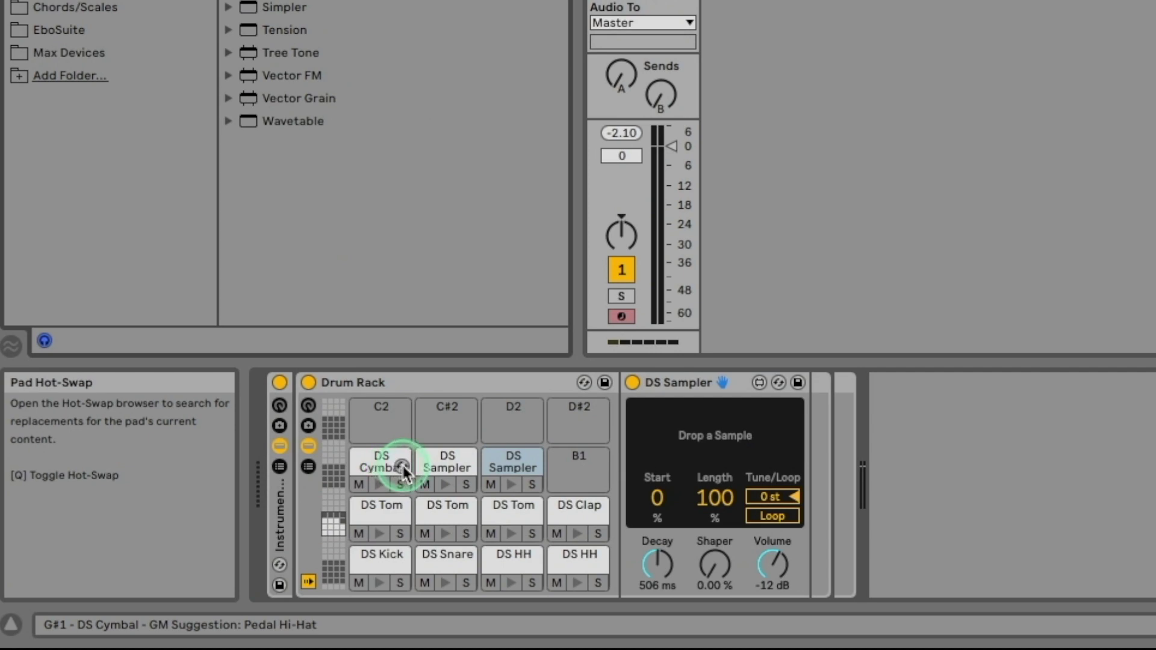
- Hot-swap the DS Cymbal on pad G#1 for DS Clap, undo the swap and leave Hot-Swap Mode
{"action": "left_click", "coordinate": [401, 466]}
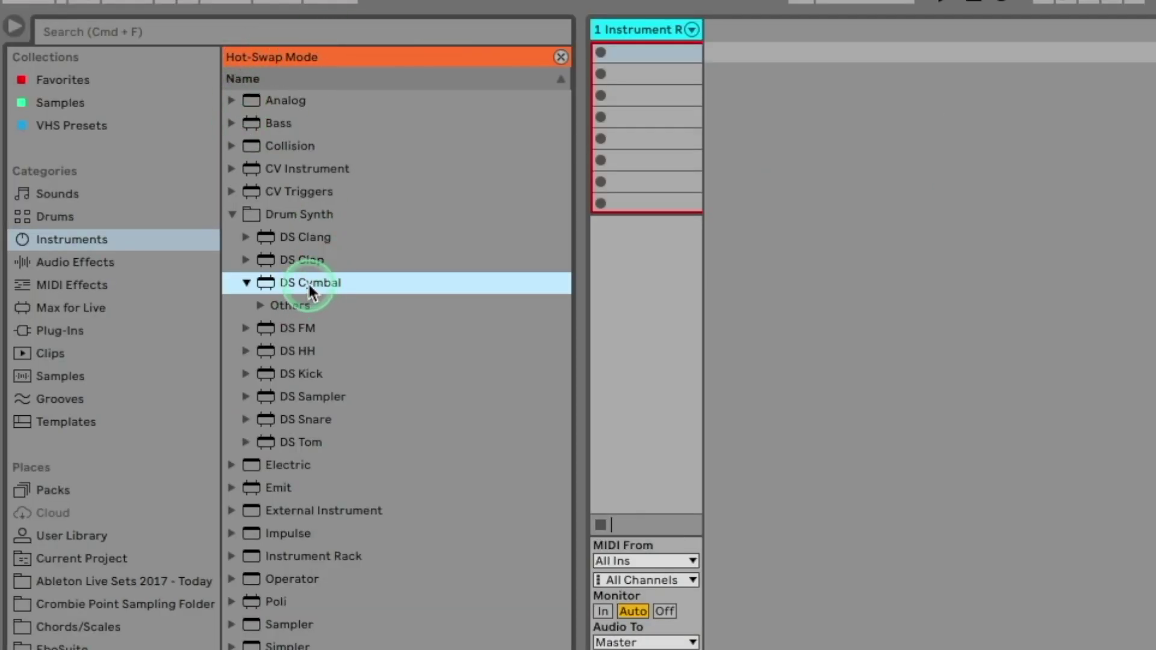
{"action": "double_click", "coordinate": [301, 261]}
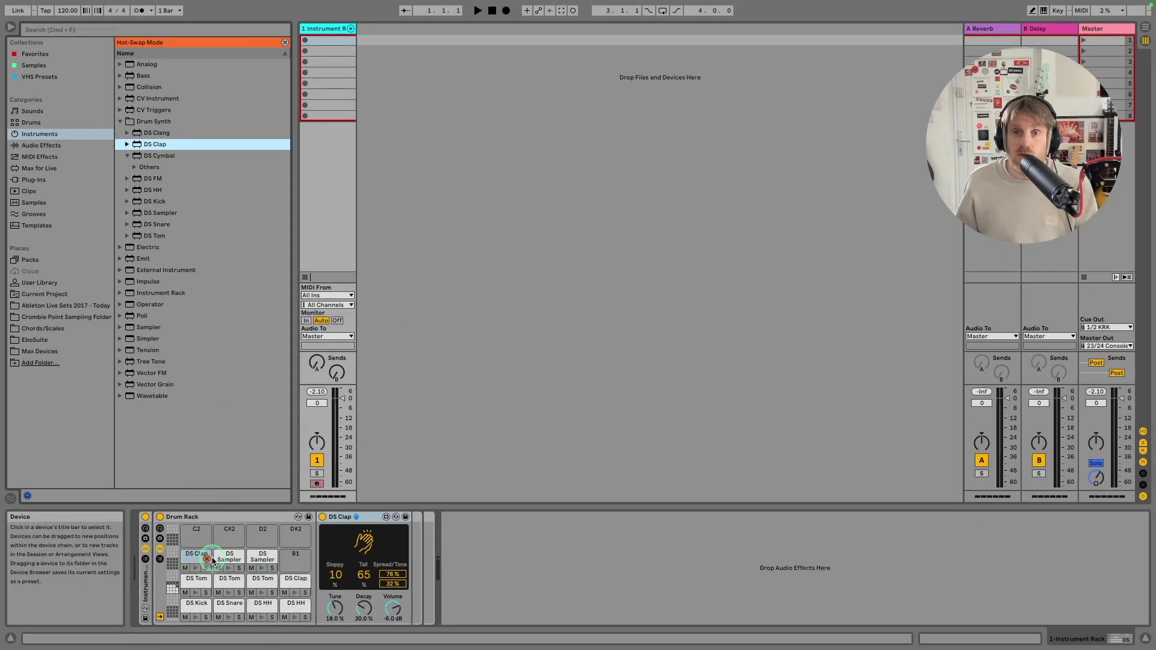
{"action": "key", "text": "super+z"}
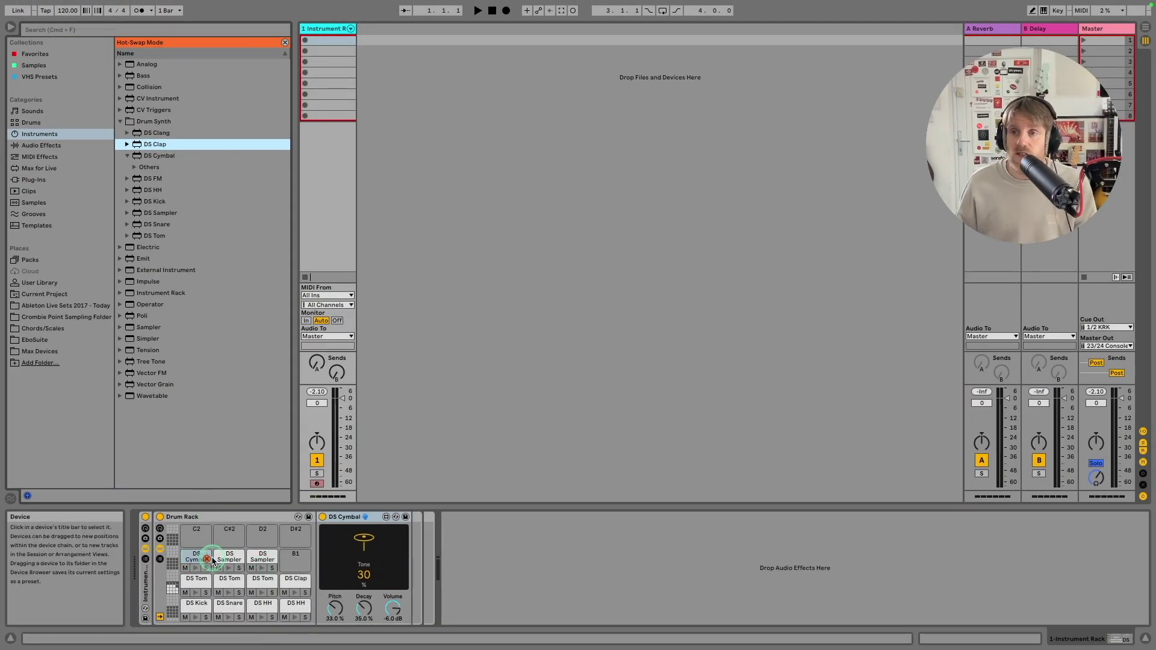
{"action": "left_click", "coordinate": [207, 559]}
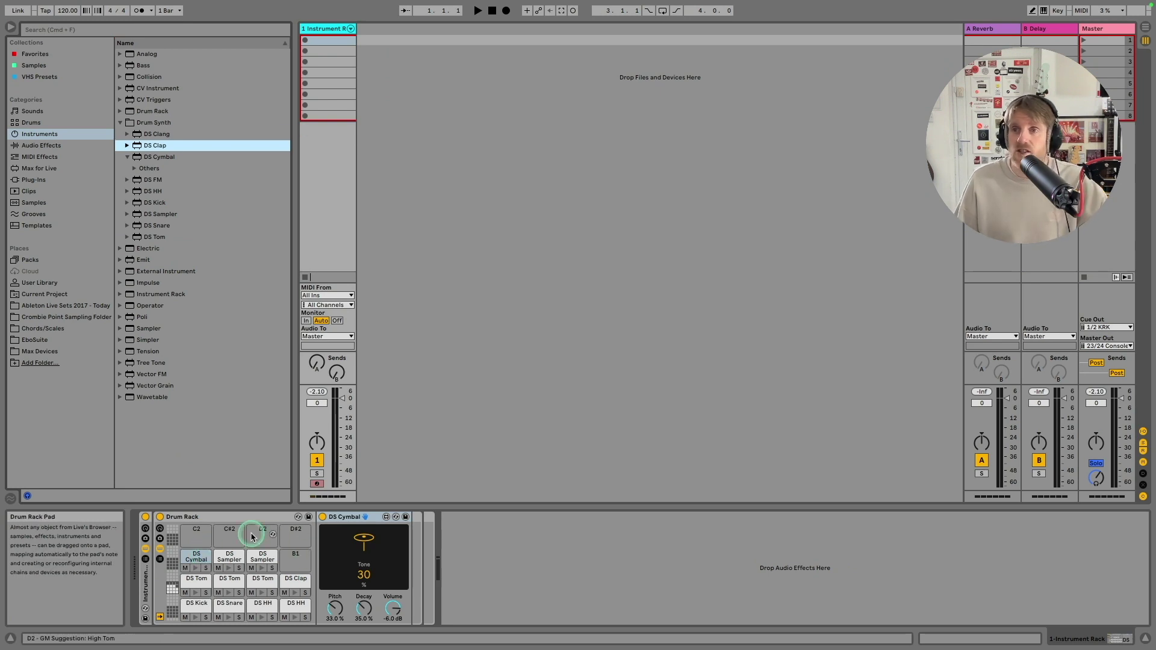
- Shift the Drum Rack's pad view to the C5 to D#6 range
{"action": "left_click_drag", "start_coordinate": [172, 590], "coordinate": [173, 554]}
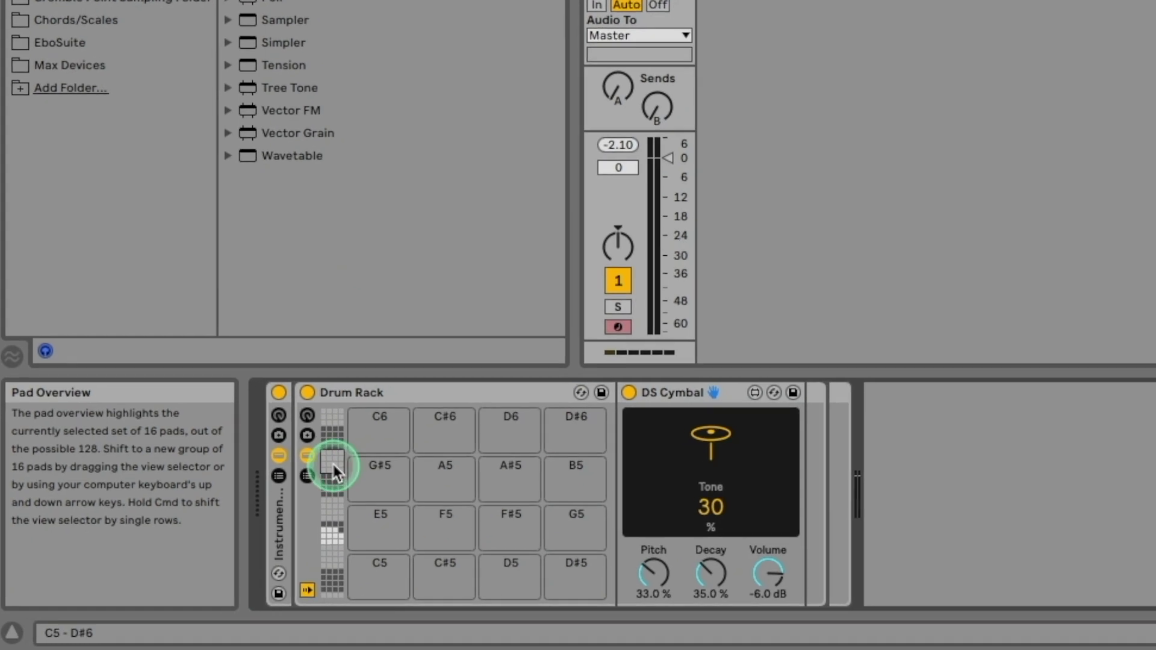
- Return the Drum Rack's pad view to the C1 to D#2 range and preview the DS Kick pad several times
{"action": "left_click_drag", "start_coordinate": [333, 466], "coordinate": [338, 538]}
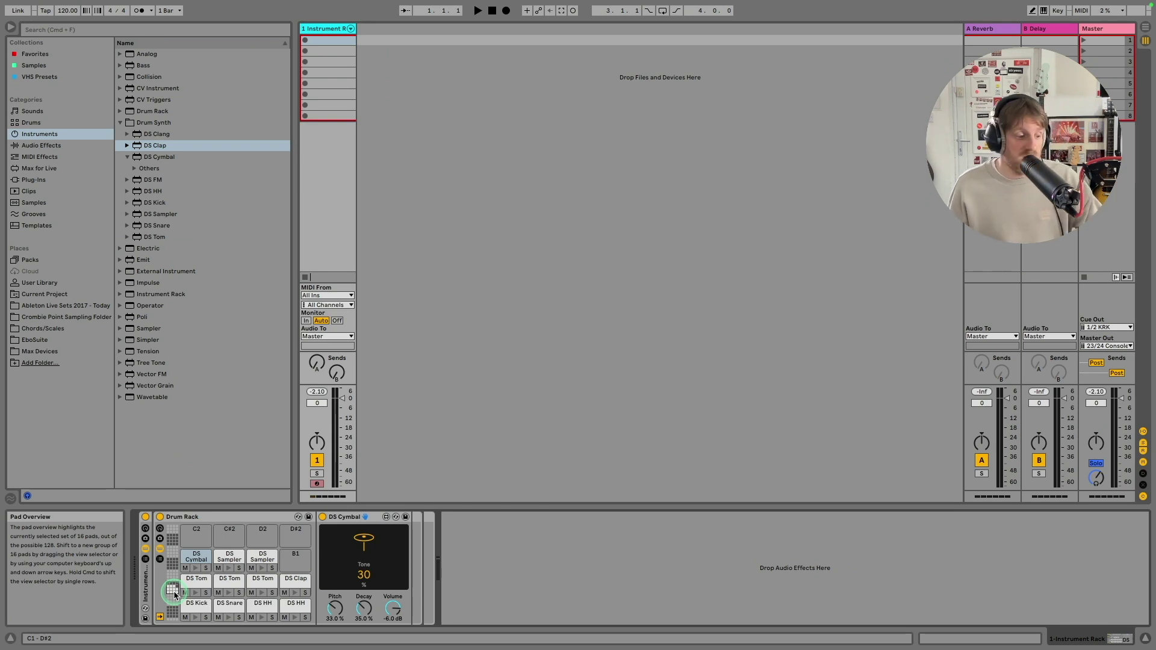
{"action": "left_click", "coordinate": [194, 618]}
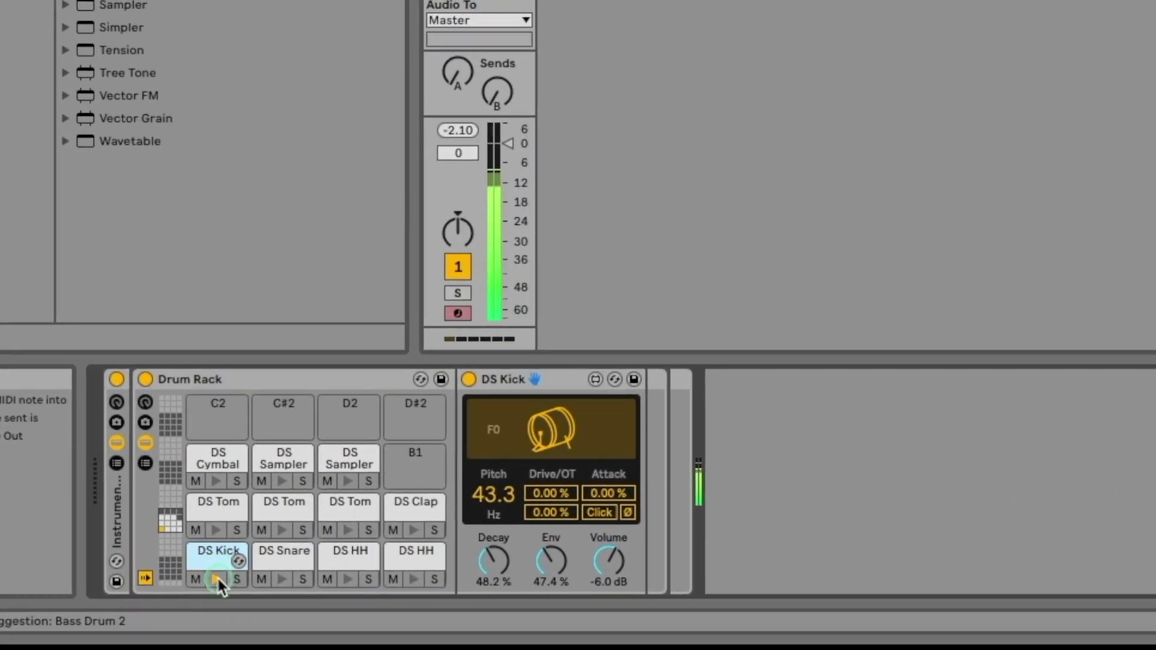
{"action": "left_click", "coordinate": [196, 618]}
{"action": "left_click", "coordinate": [217, 576]}
{"action": "left_click", "coordinate": [218, 575]}
{"action": "left_click", "coordinate": [218, 574]}
{"action": "left_click", "coordinate": [218, 575]}
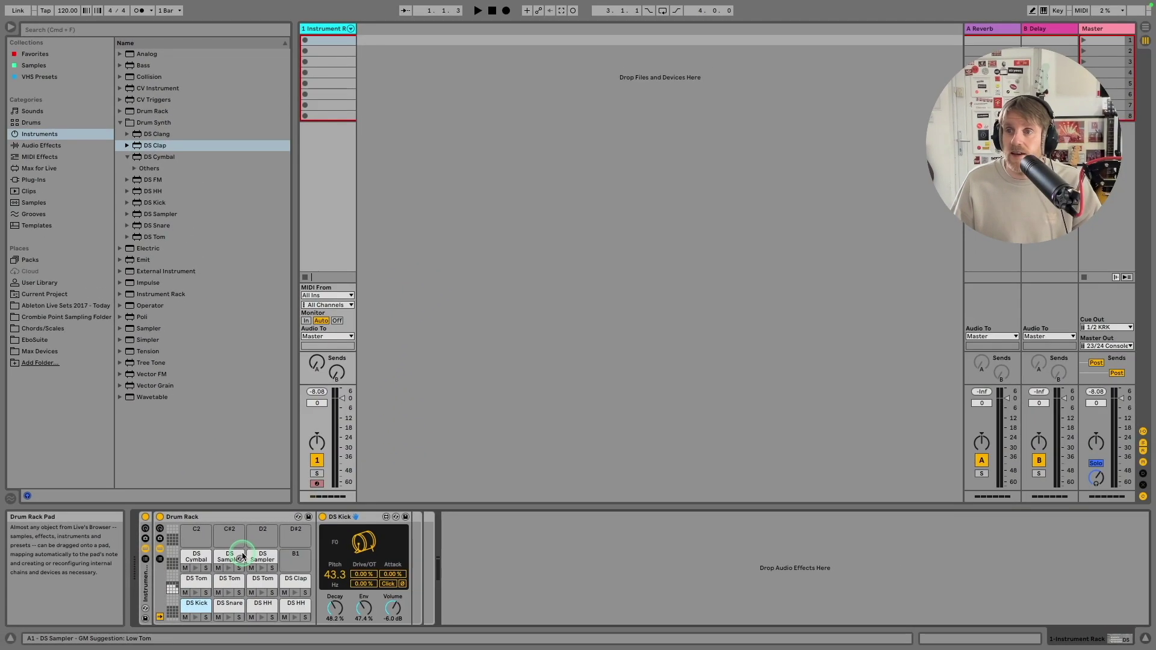
- Examine the device chains on the kick, snare, tom, clap and other drum pads, ending on the DS Kick pad
{"action": "left_click", "coordinate": [194, 606]}
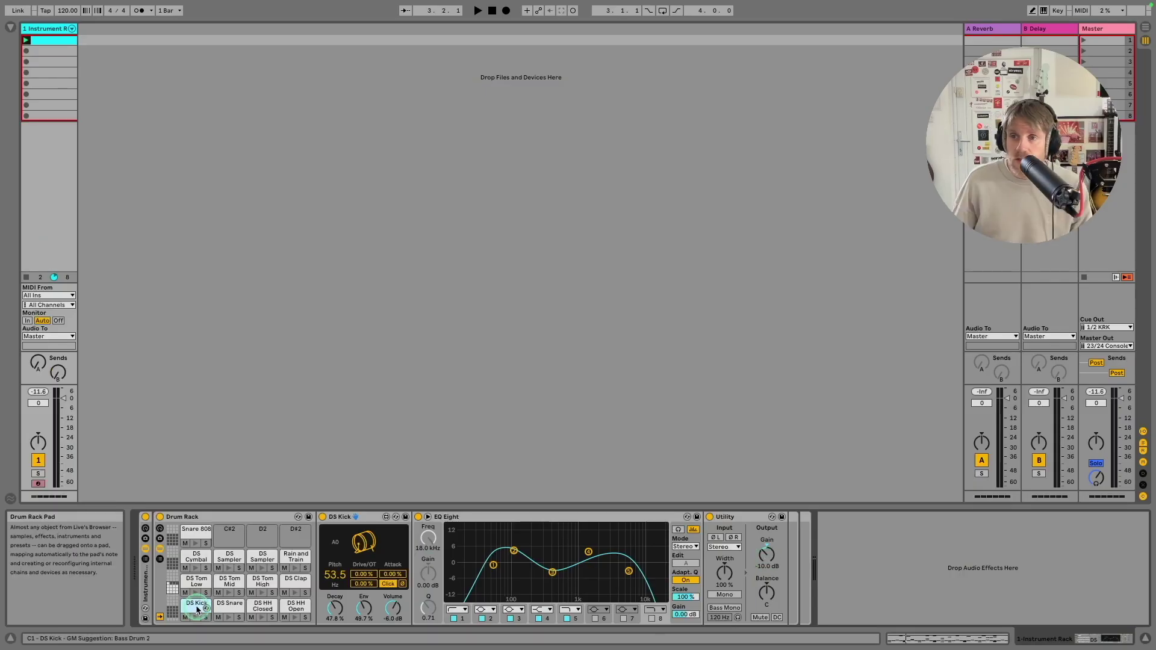
{"action": "left_click", "coordinate": [220, 607]}
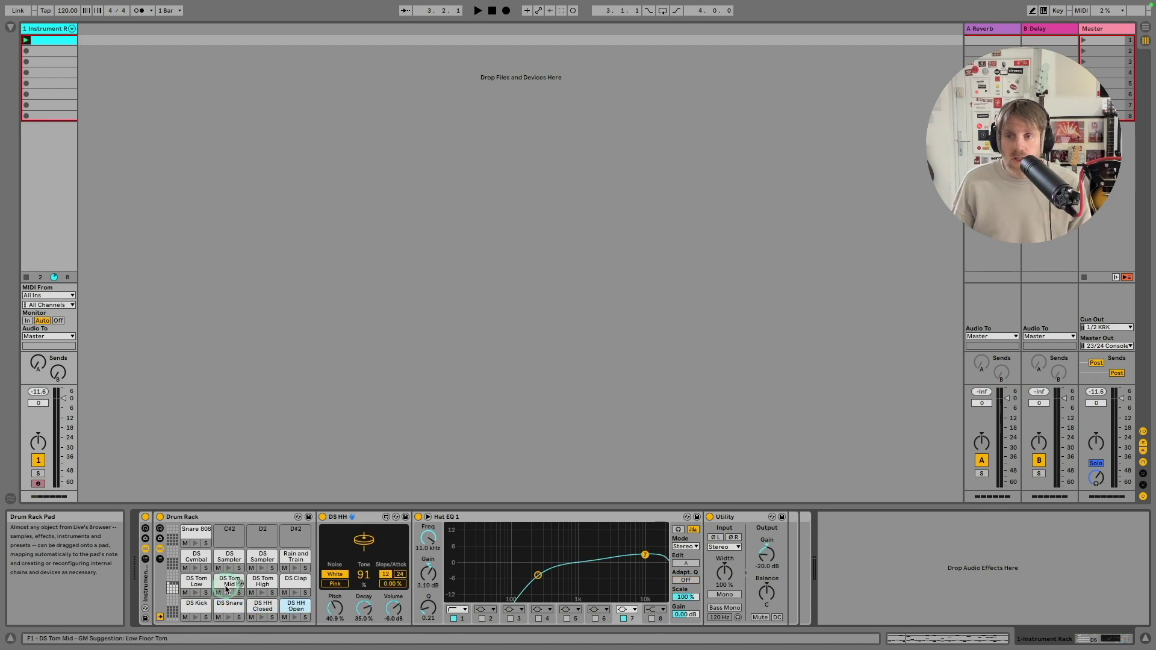
{"action": "left_click", "coordinate": [196, 584]}
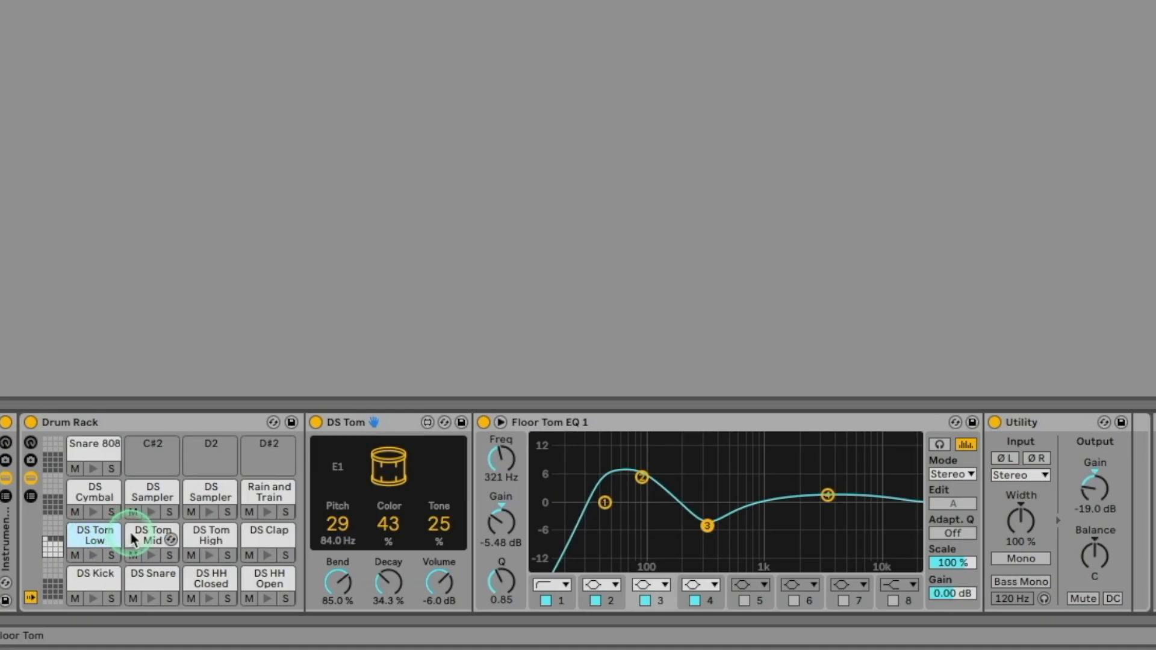
{"action": "left_click", "coordinate": [229, 581]}
{"action": "left_click", "coordinate": [202, 533]}
{"action": "left_click", "coordinate": [265, 531]}
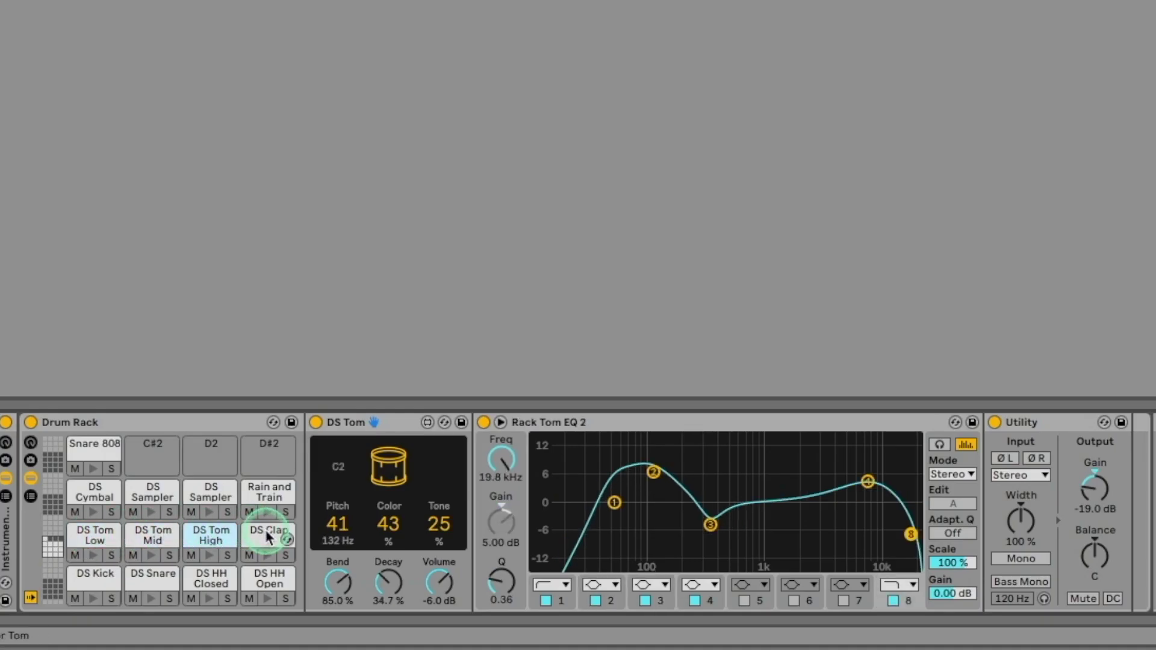
{"action": "left_click", "coordinate": [101, 513]}
{"action": "left_click", "coordinate": [97, 587]}
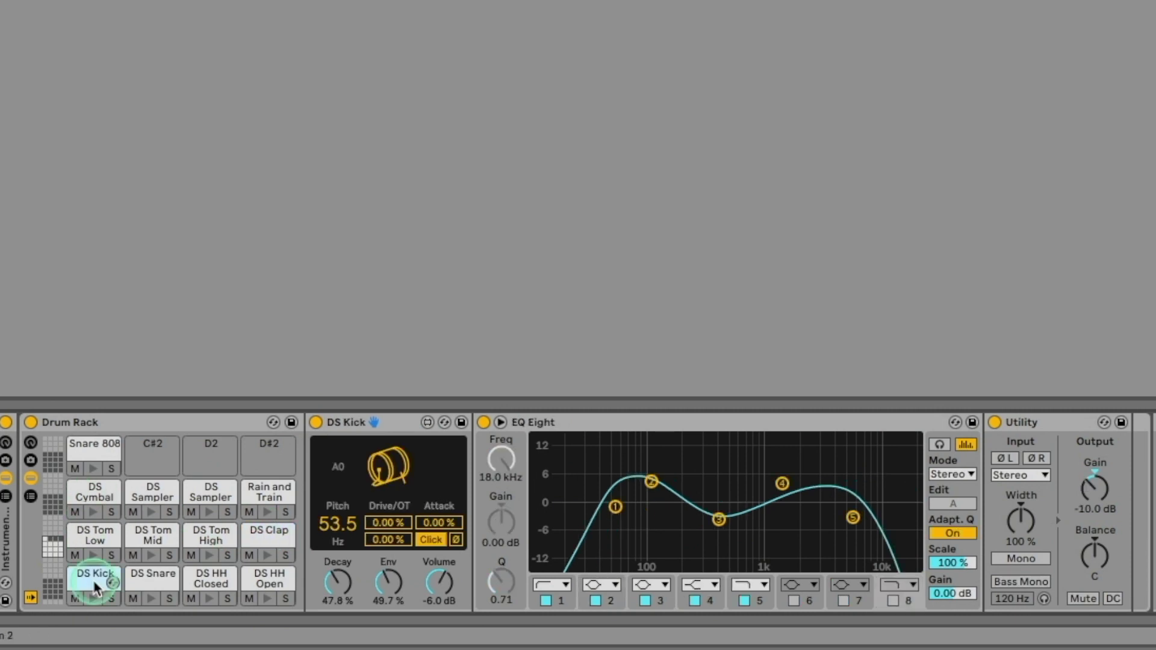
- Listen to the clip with the DS Kick pad soloed and with the whole kit playing, and stop playback
{"action": "left_click", "coordinate": [112, 598]}
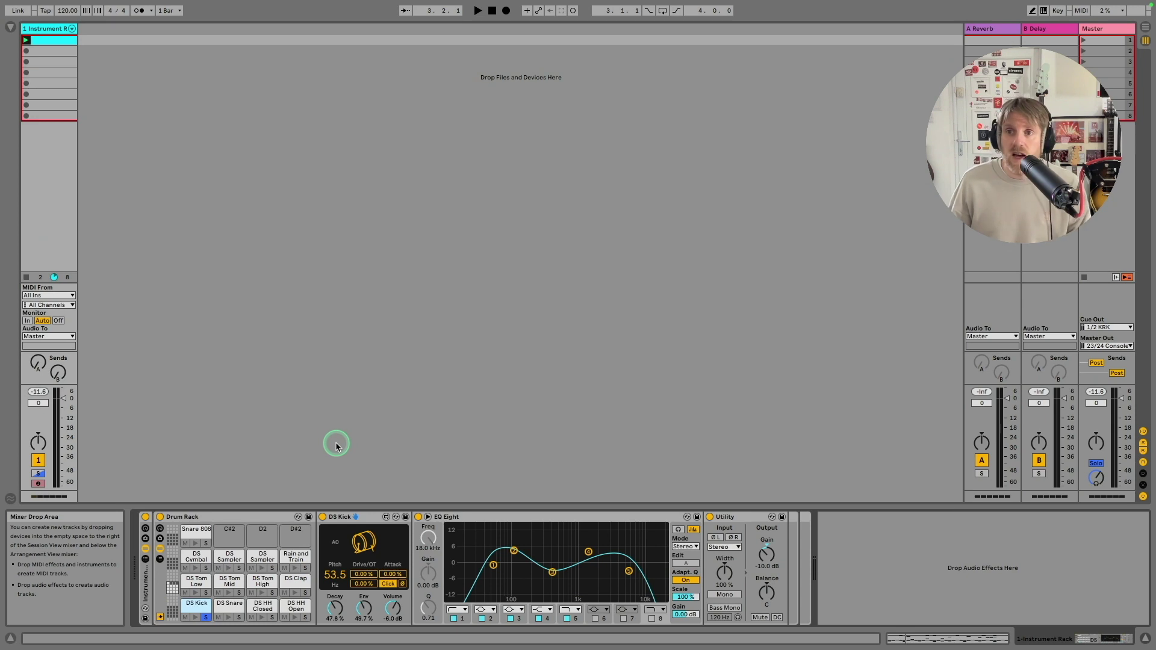
{"action": "key", "text": "space"}
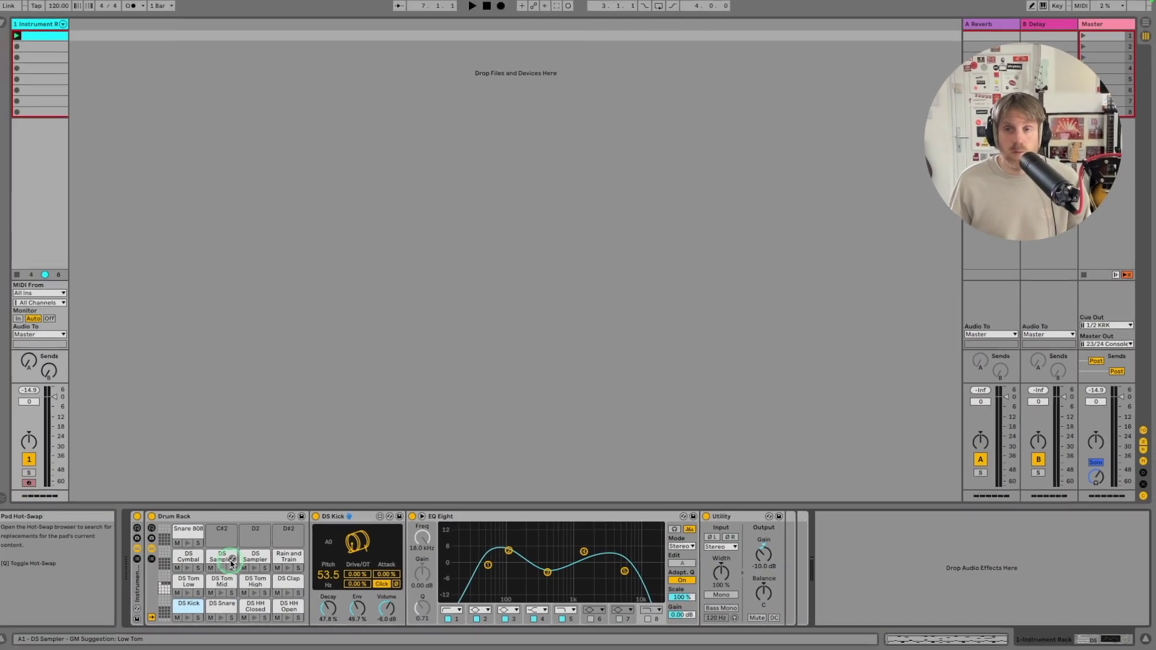
{"action": "key", "text": "space"}
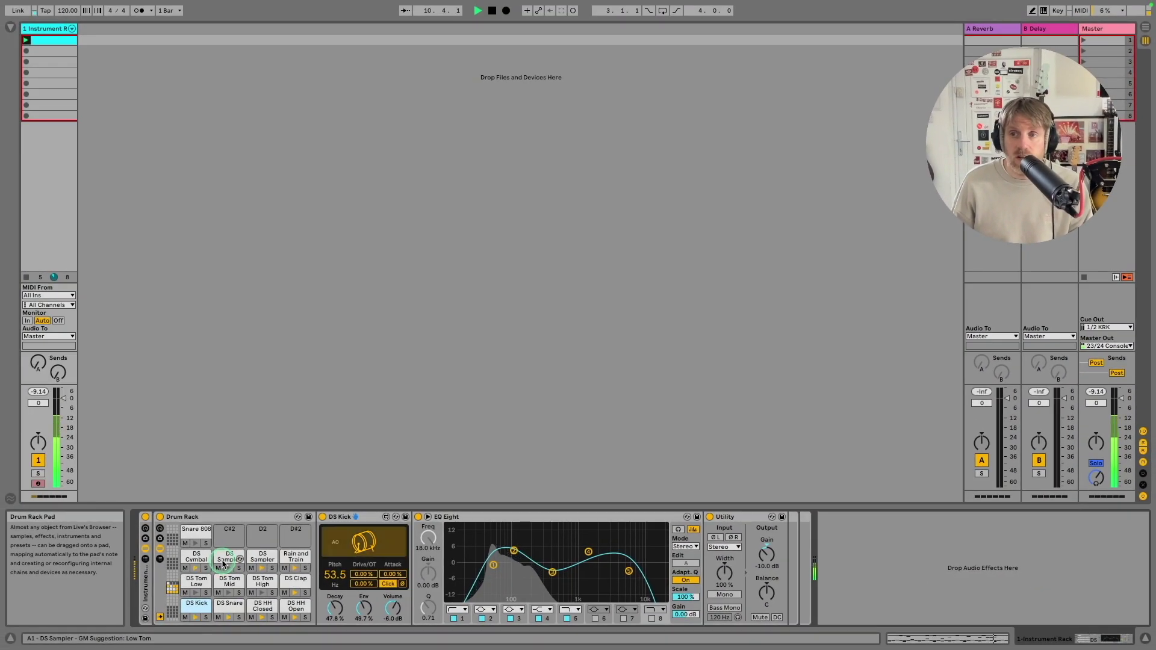
{"action": "key", "text": "space"}
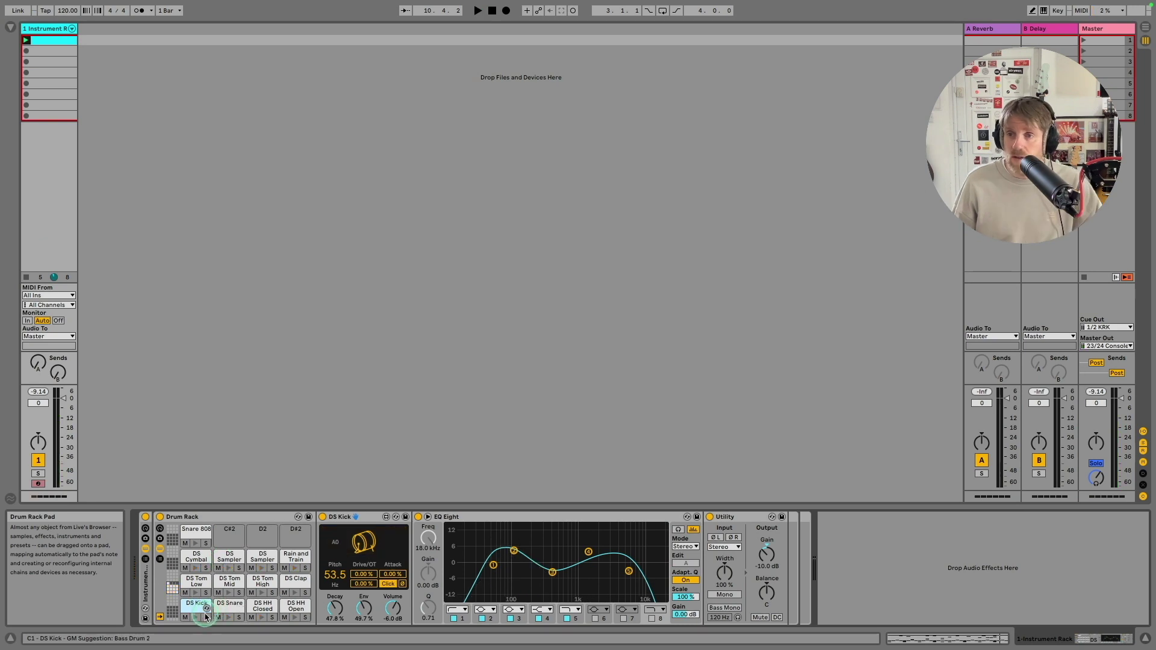
{"action": "left_click", "coordinate": [335, 545]}
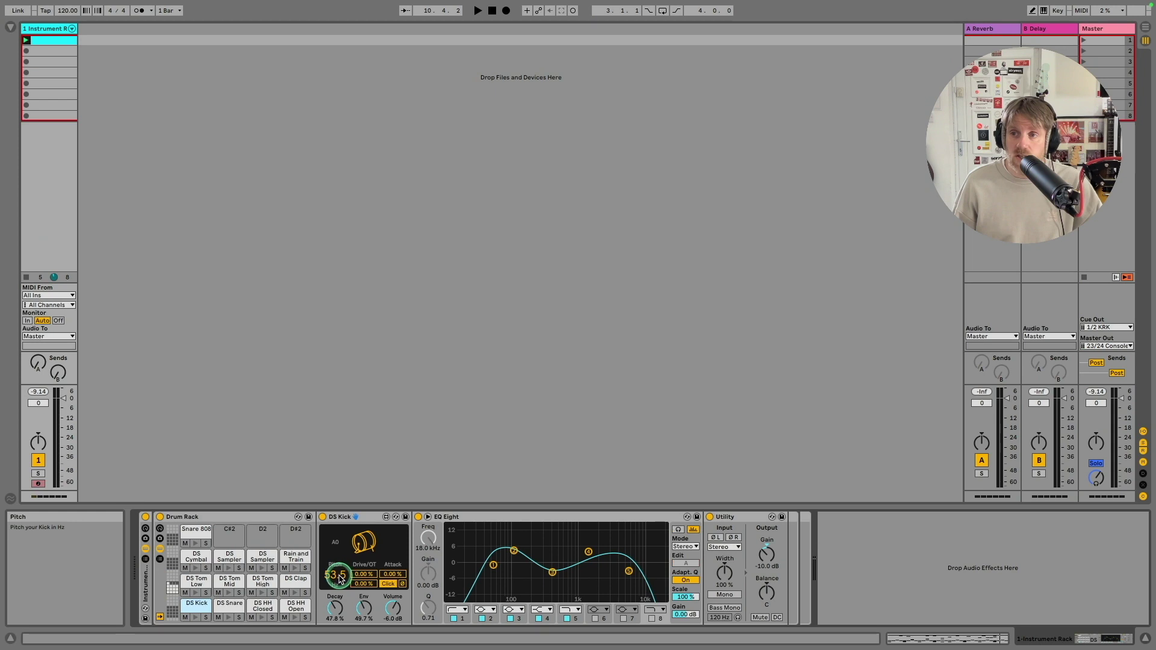
{"action": "left_click", "coordinate": [240, 610]}
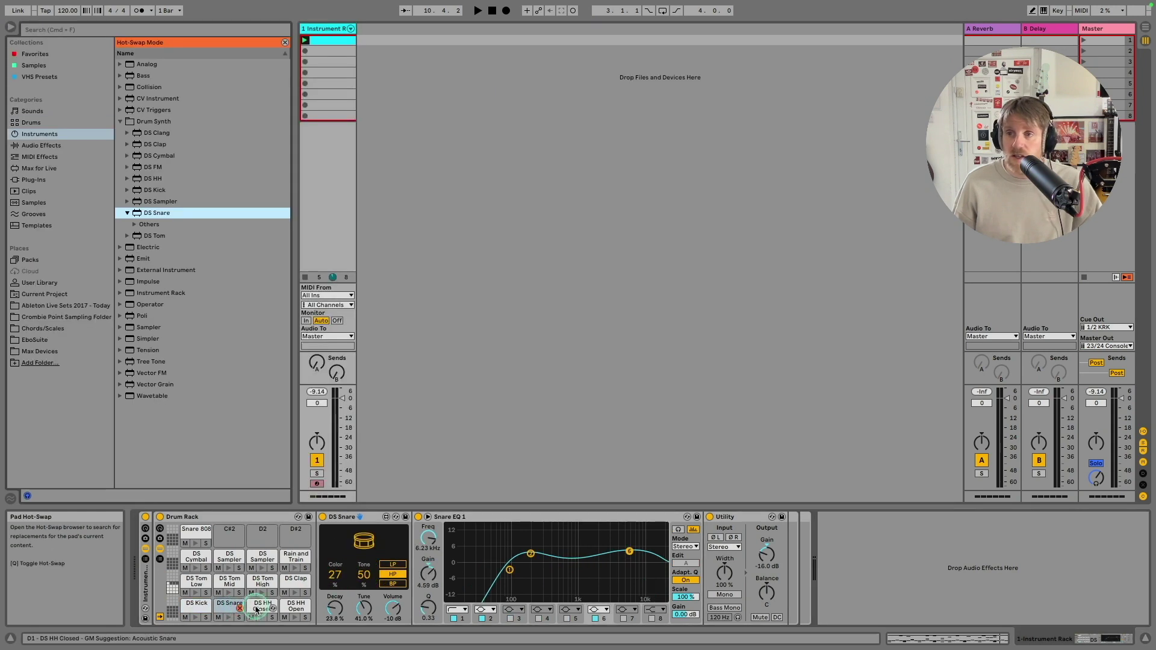
{"action": "left_click", "coordinate": [10, 27]}
- Open the DS Tom Low pad's name for renaming and cancel the edit
{"action": "left_click", "coordinate": [192, 581]}
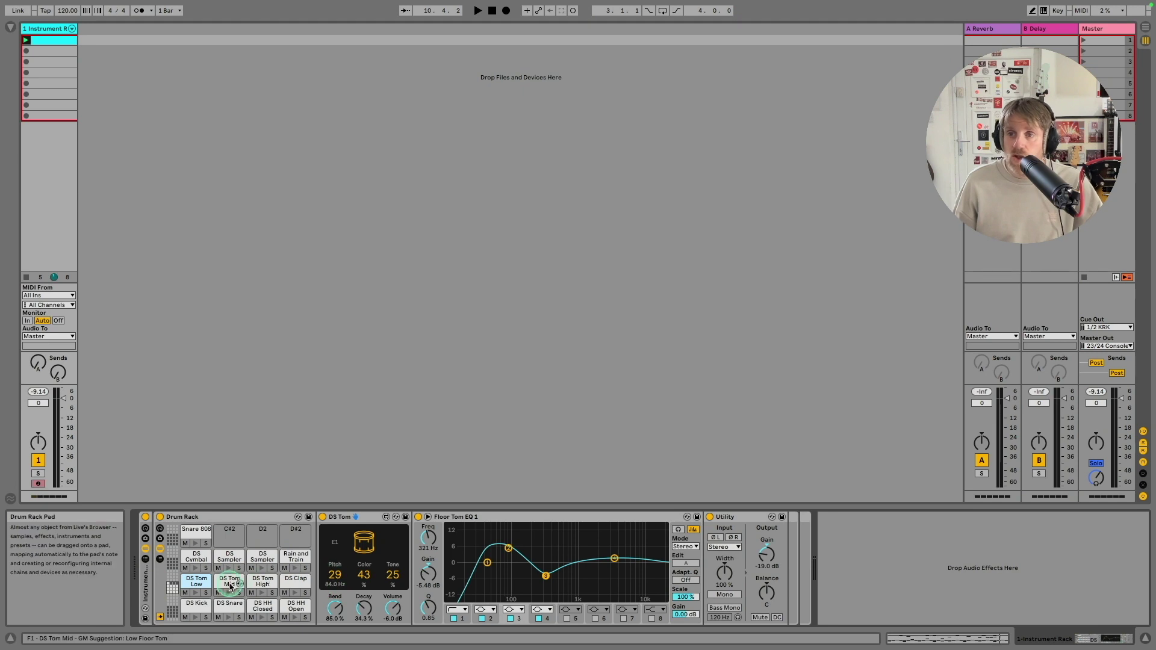
{"action": "right_click", "coordinate": [196, 584]}
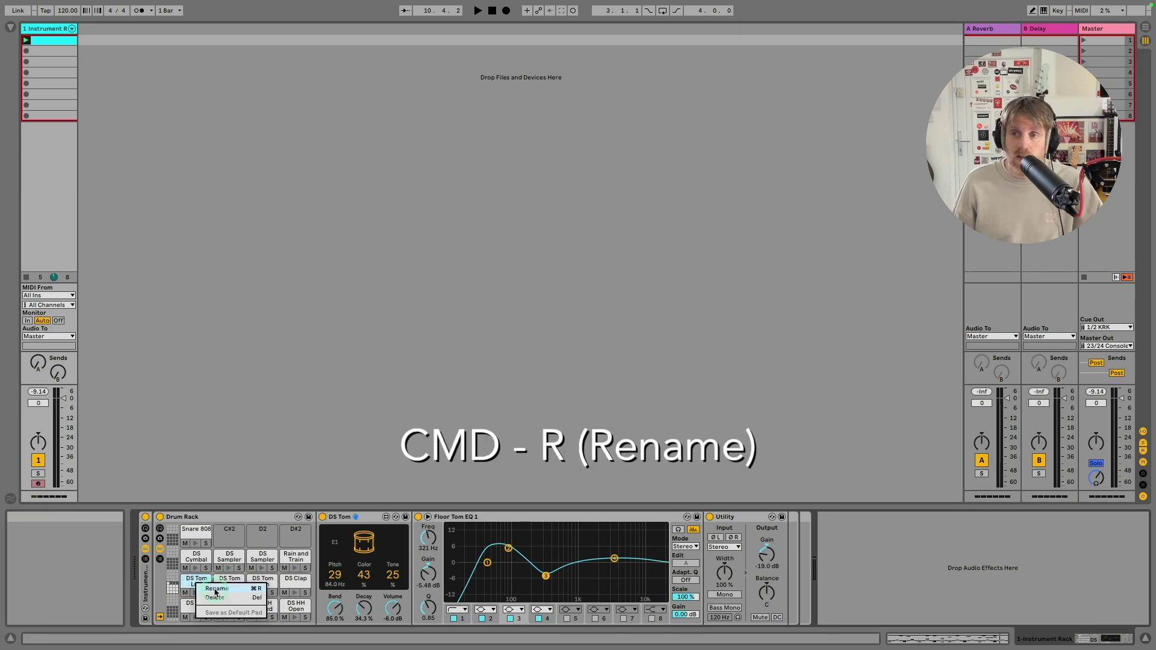
{"action": "left_click", "coordinate": [188, 582]}
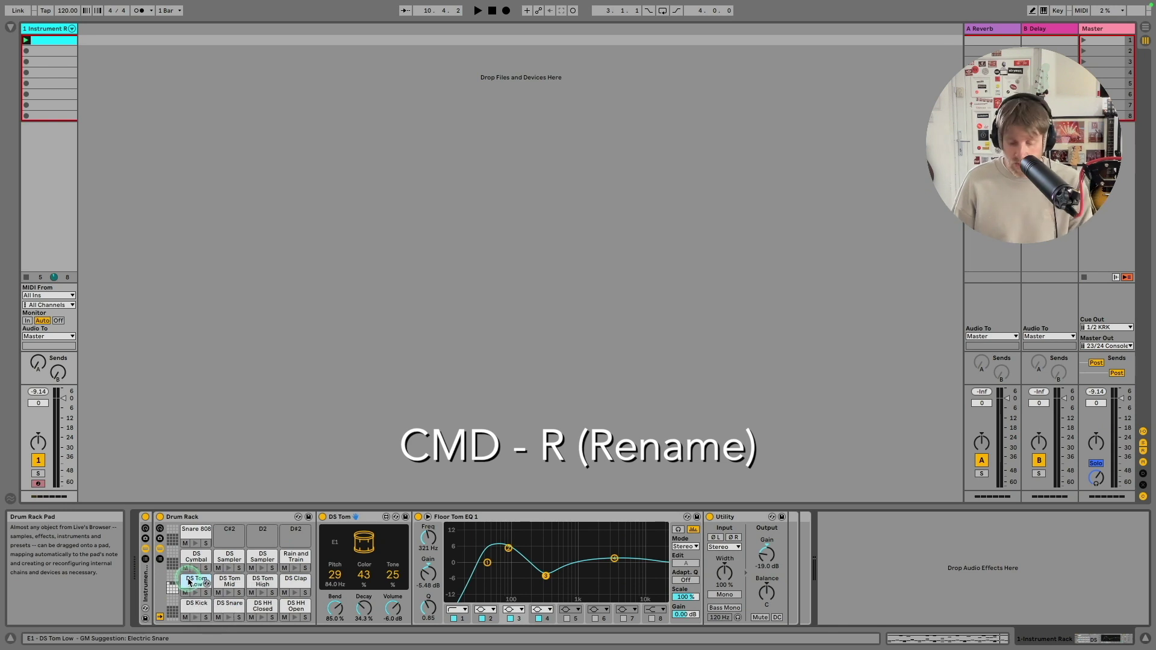
{"action": "key", "text": "super+r"}
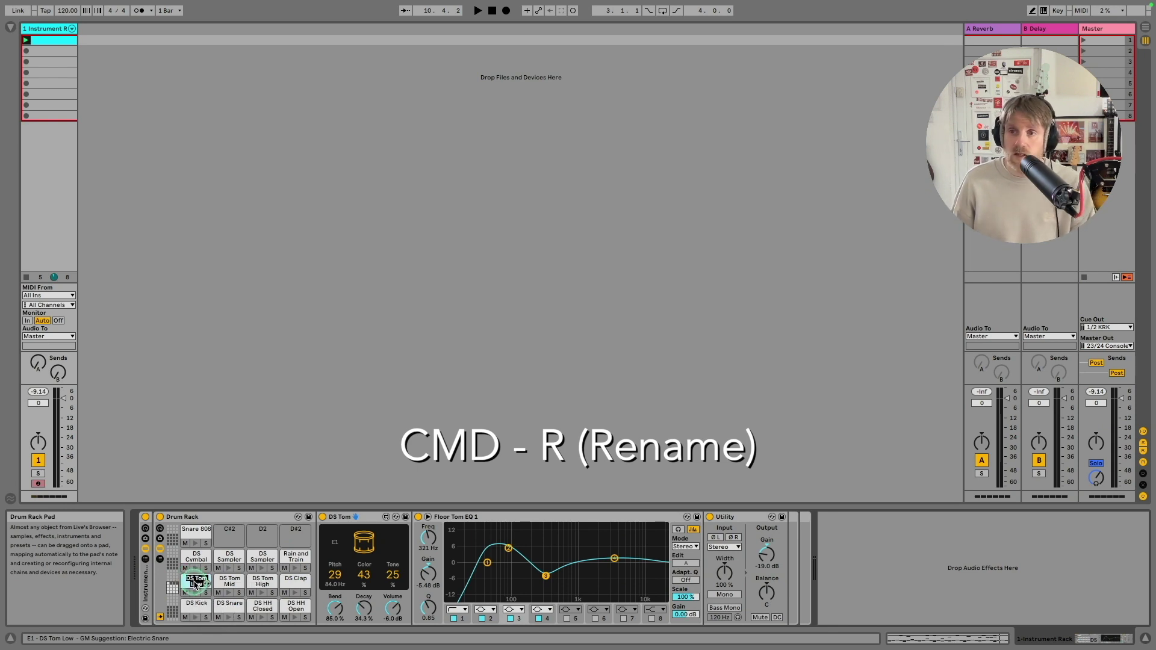
{"action": "key", "text": "Escape"}
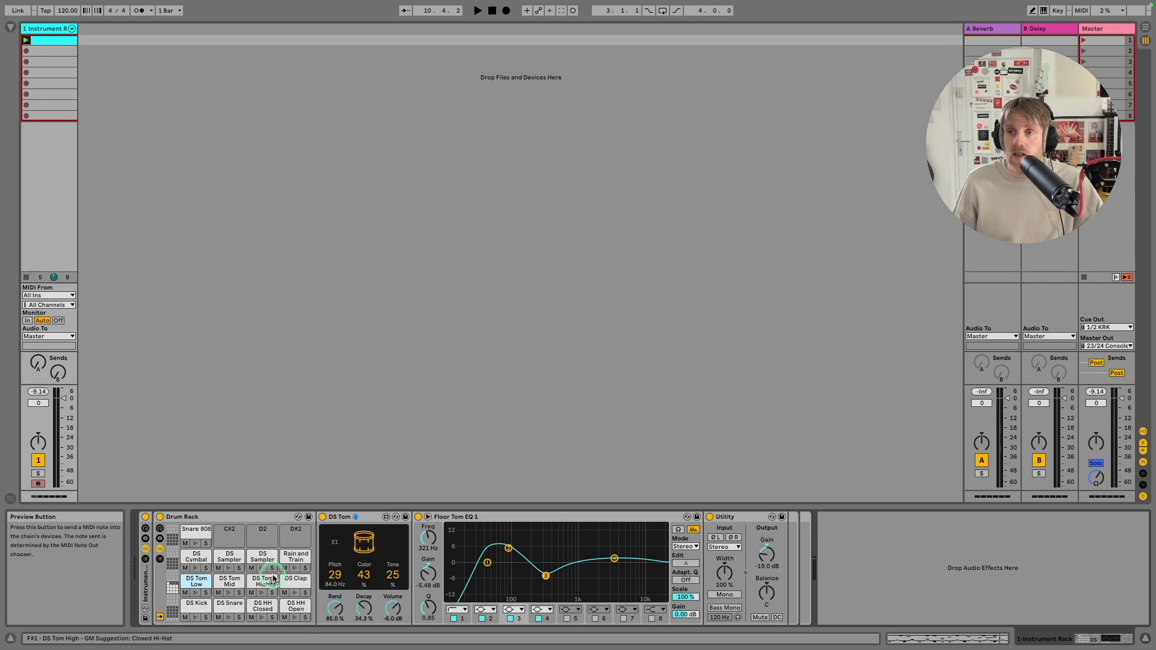
- Examine the mid and high tom, DS Clap and A1 DS Sampler chains, previewing the DS Tom High sound
{"action": "left_click", "coordinate": [227, 582]}
{"action": "key", "text": "Right"}
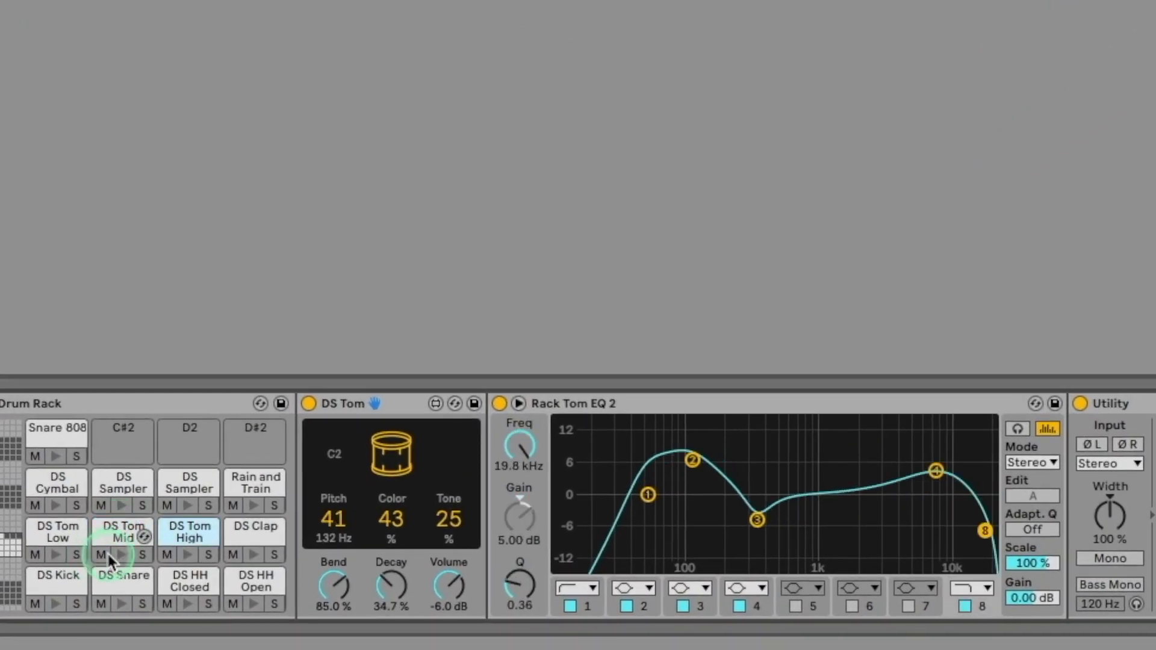
{"action": "left_click", "coordinate": [184, 545]}
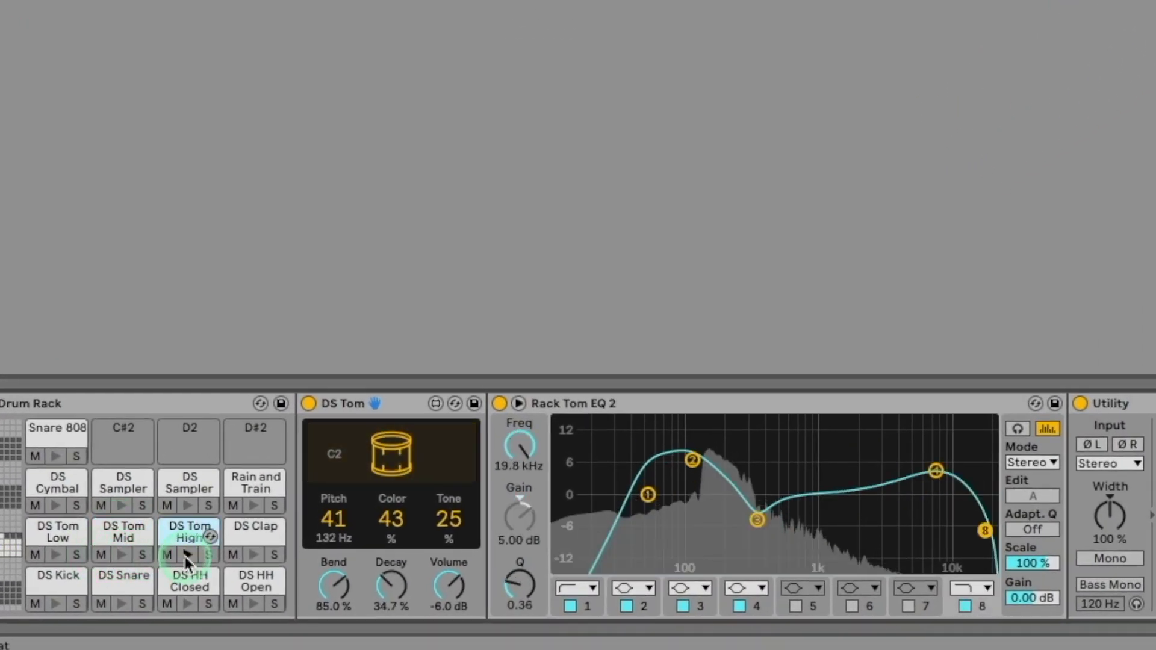
{"action": "left_click", "coordinate": [254, 534]}
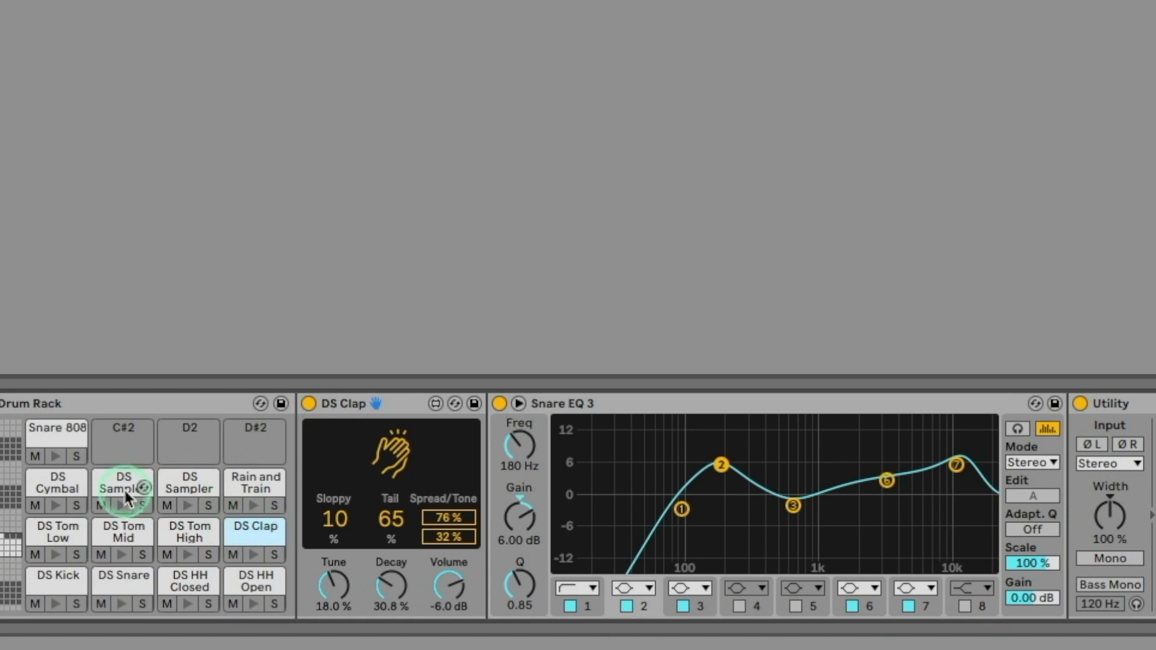
{"action": "left_click", "coordinate": [75, 501]}
{"action": "left_click", "coordinate": [123, 484]}
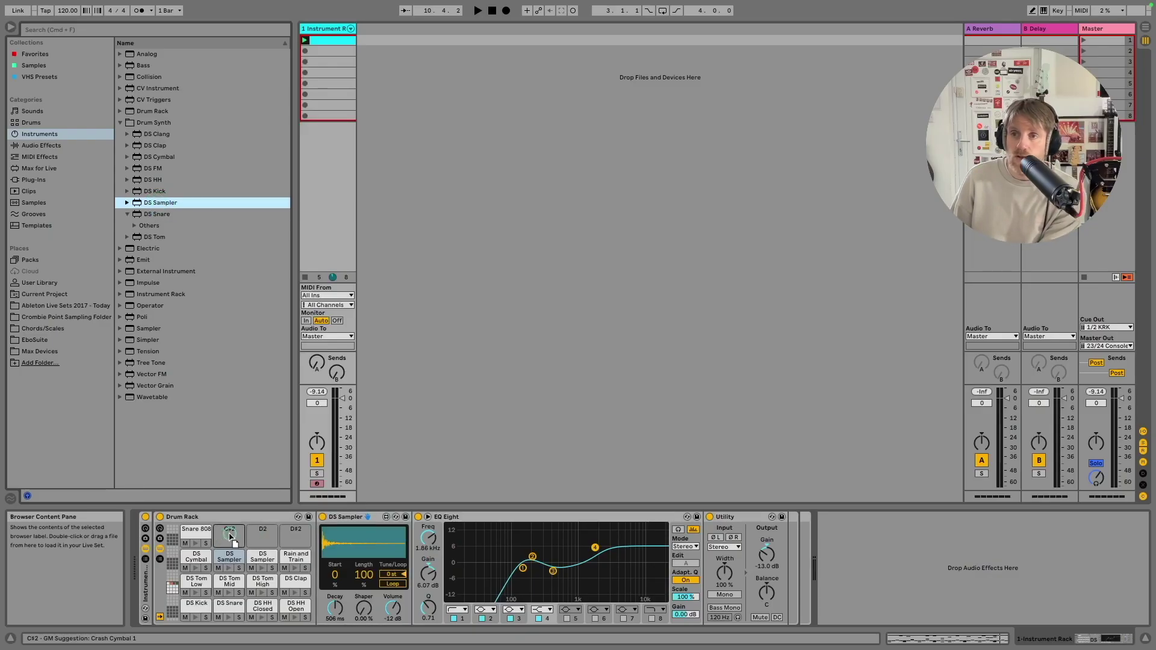
- Place a DS Sampler on the empty C#2 pad and remove it again
{"action": "left_click_drag", "start_coordinate": [230, 536], "coordinate": [230, 537]}
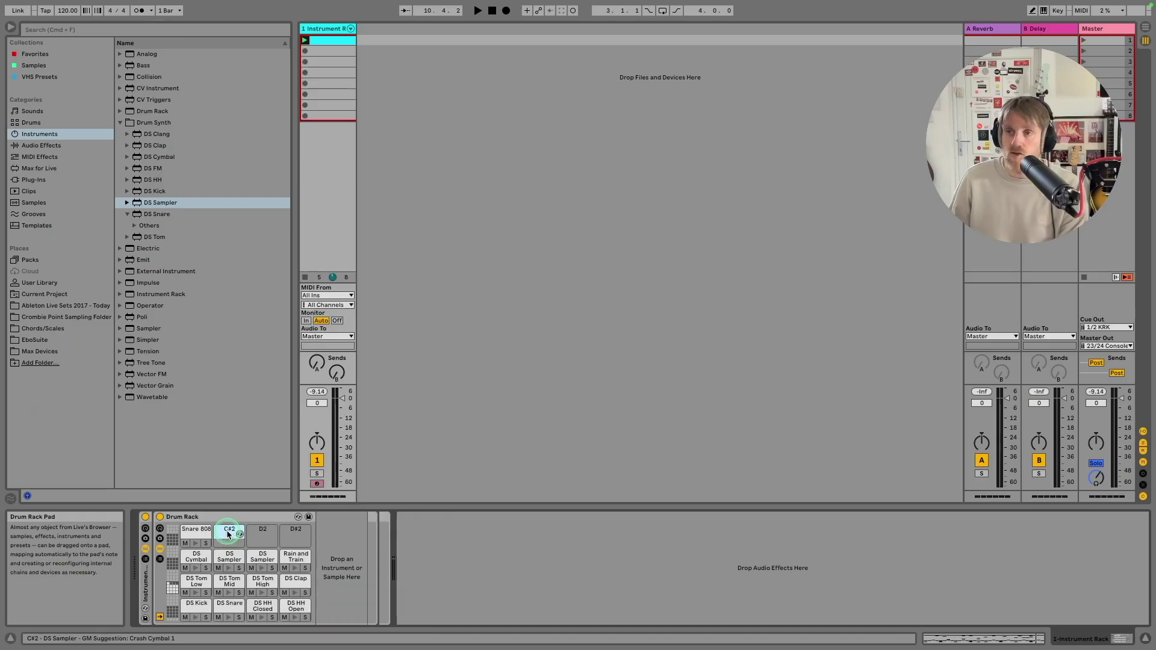
{"action": "left_click", "coordinate": [228, 535]}
- Preview the DS Sampler on pad A1 and the Rain and Train sample on pad B1
{"action": "left_click", "coordinate": [229, 557]}
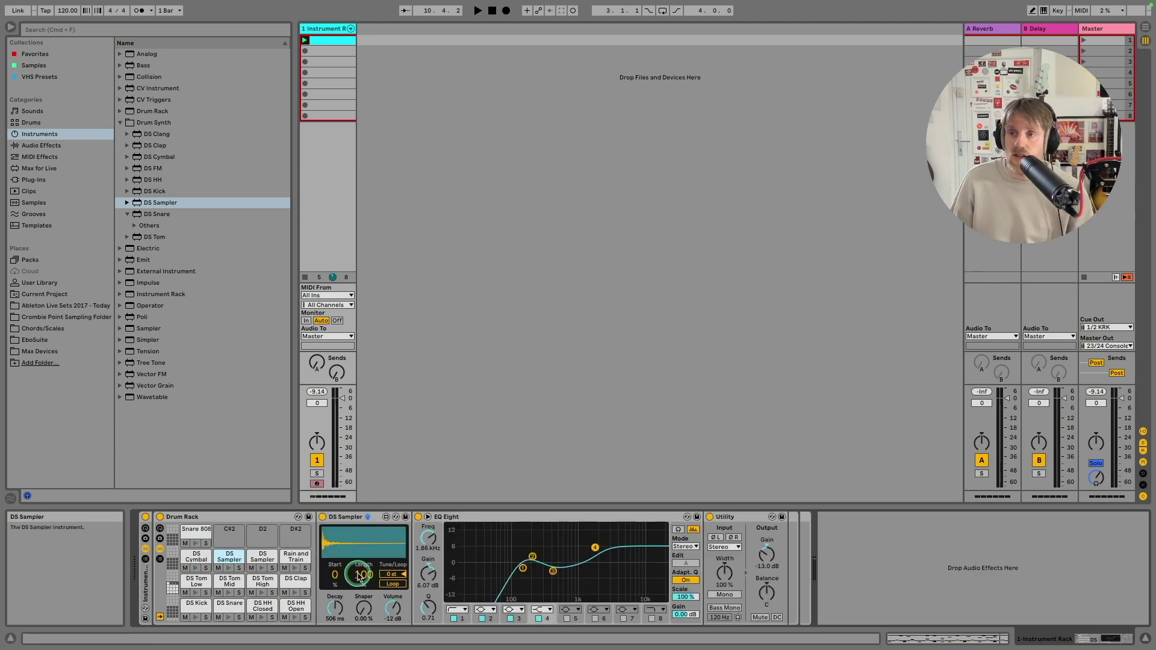
{"action": "left_click", "coordinate": [229, 569]}
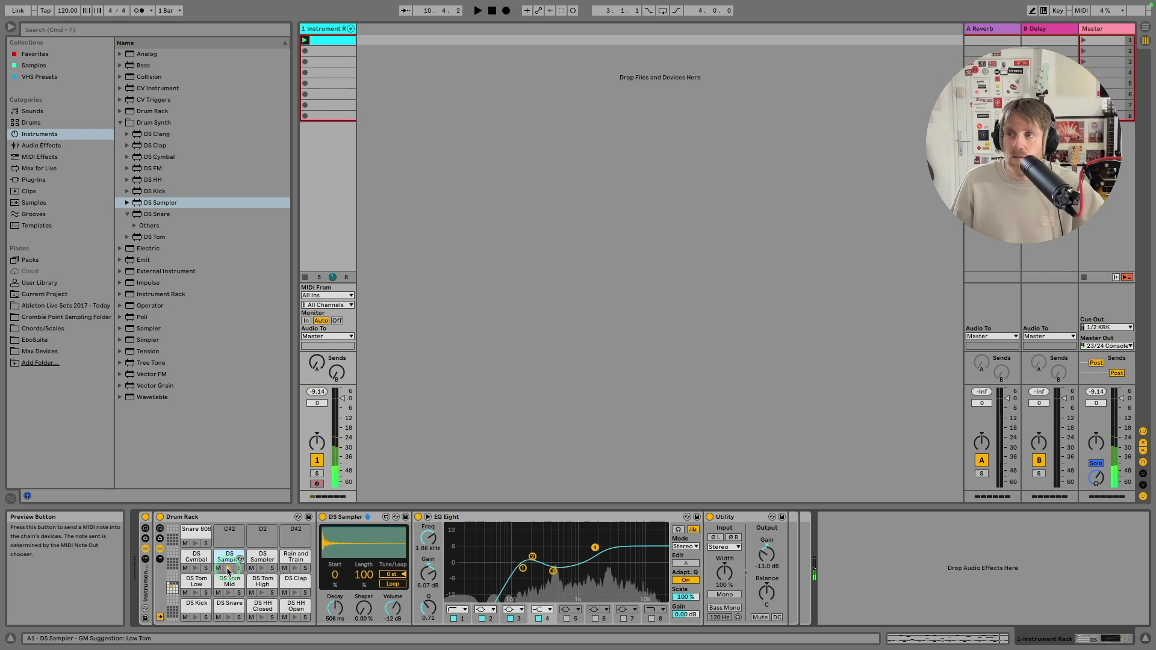
{"action": "left_click", "coordinate": [291, 558]}
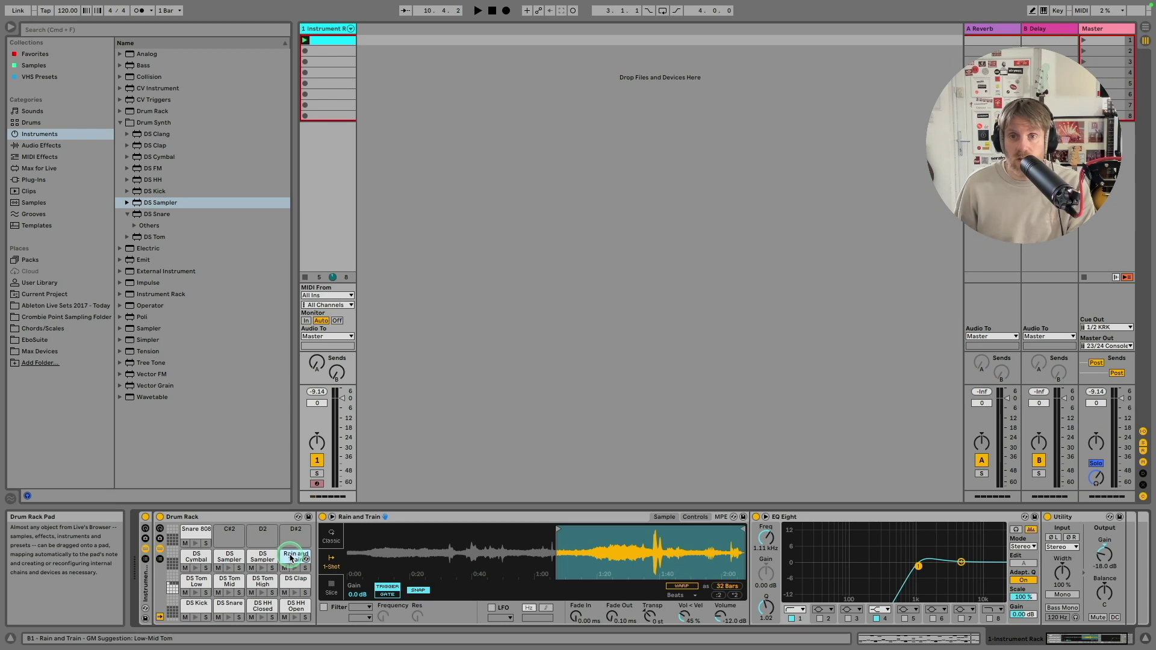
{"action": "left_click", "coordinate": [295, 568]}
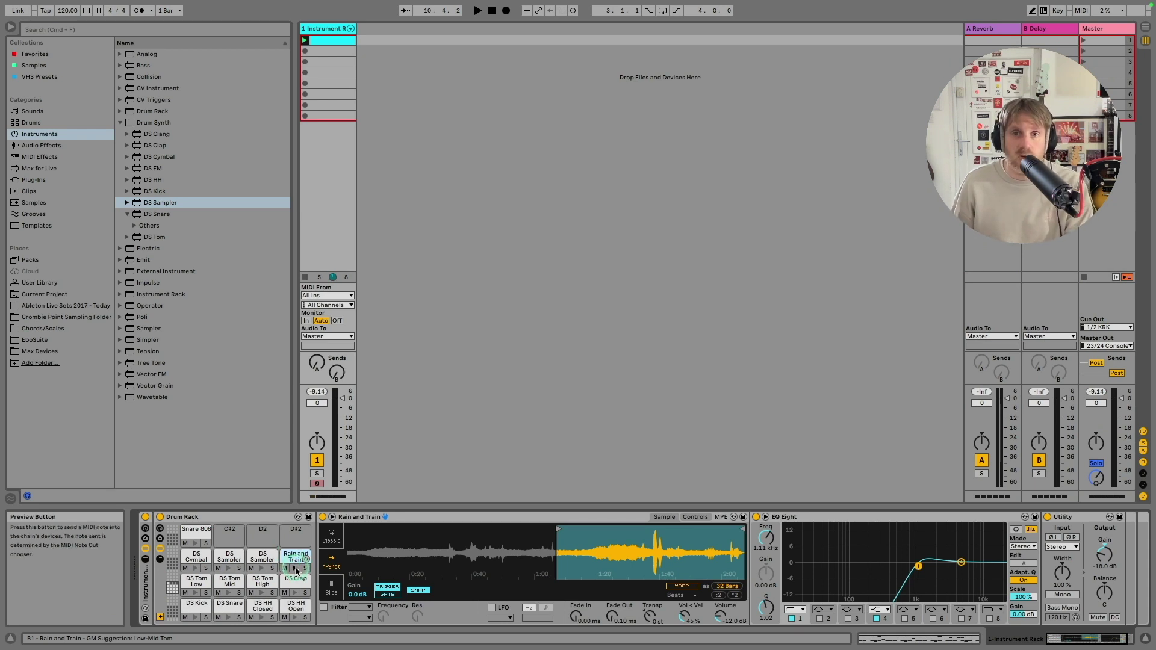
- Compare the sounds of the DS Snare pad and the Snare 808 pad on C2 by previewing them
{"action": "left_click", "coordinate": [196, 538]}
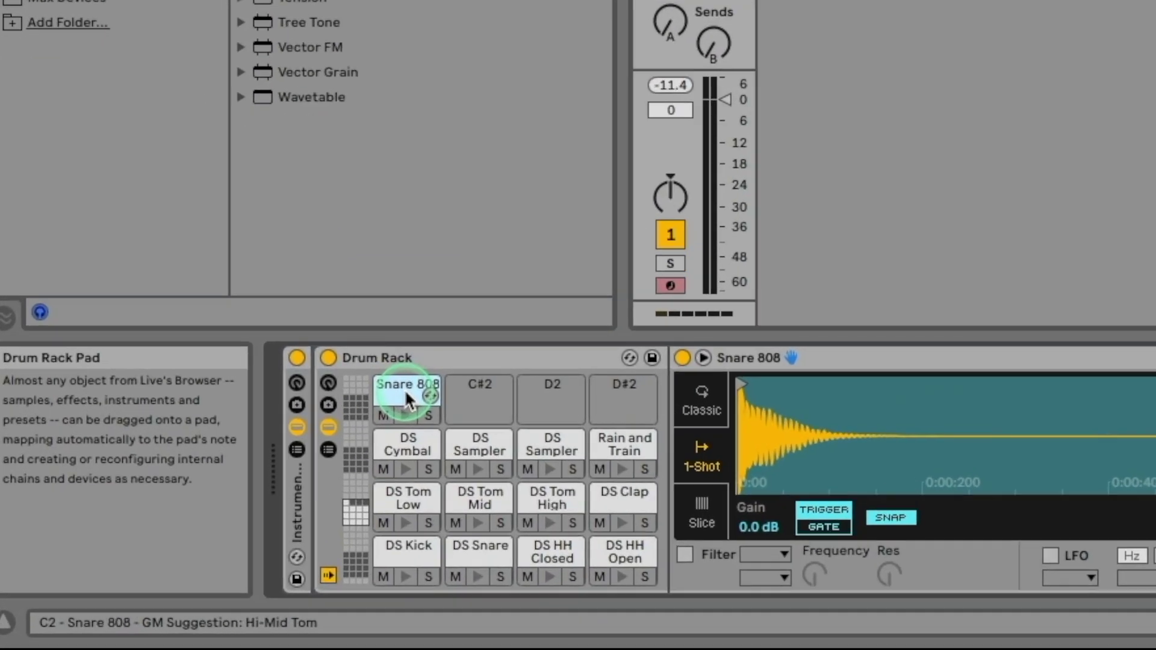
{"action": "left_click", "coordinate": [478, 576]}
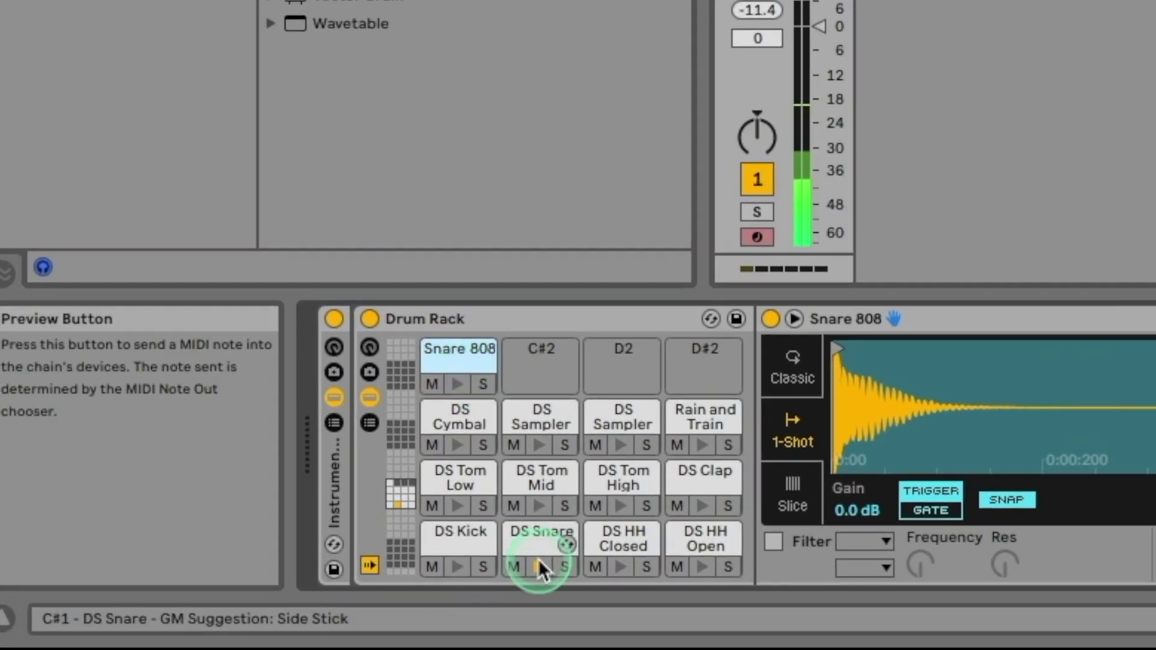
{"action": "left_click", "coordinate": [458, 383]}
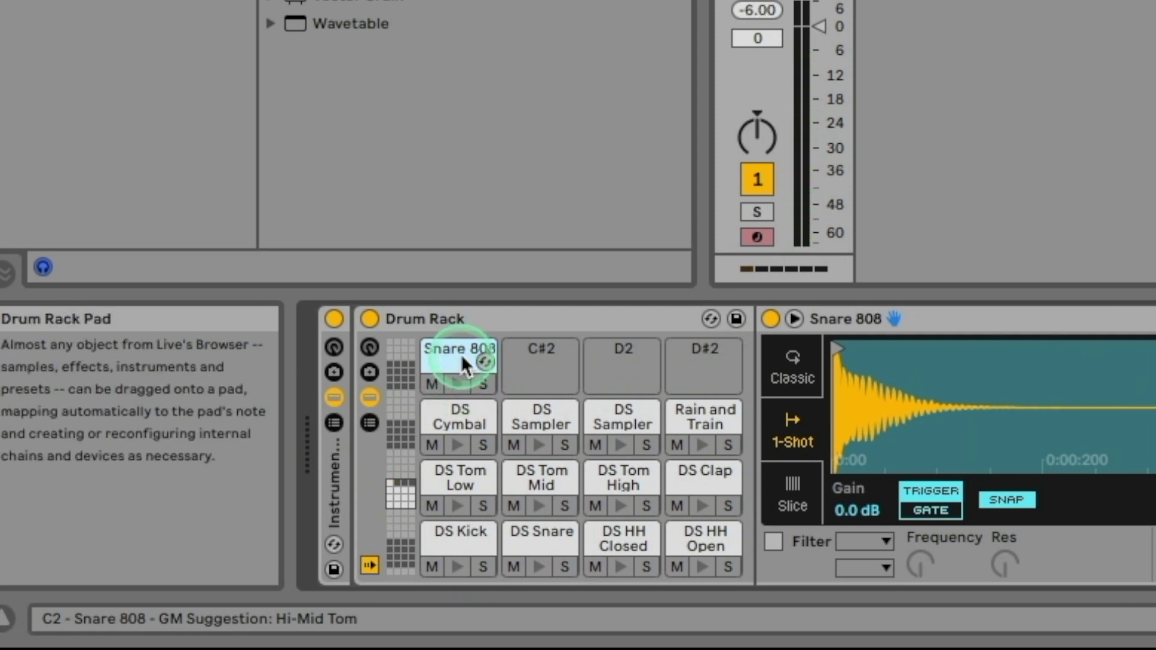
- Group the Snare 808 Simpler on pad C2 into its own Instrument Rack
{"action": "left_click", "coordinate": [981, 320]}
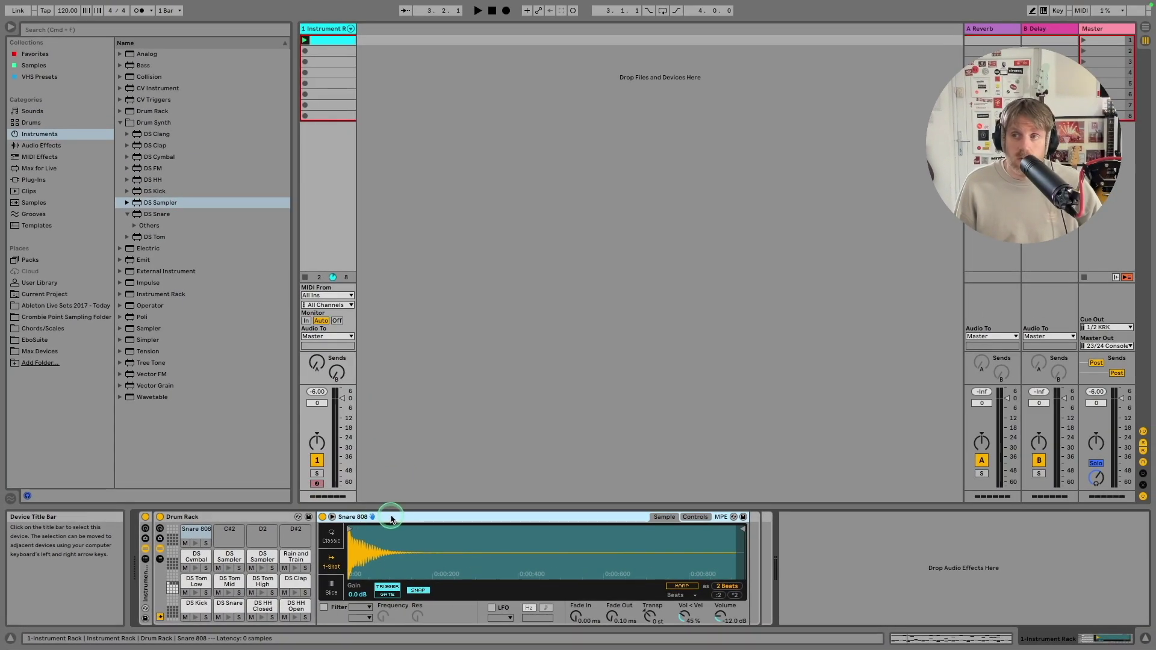
{"action": "left_click", "coordinate": [376, 519]}
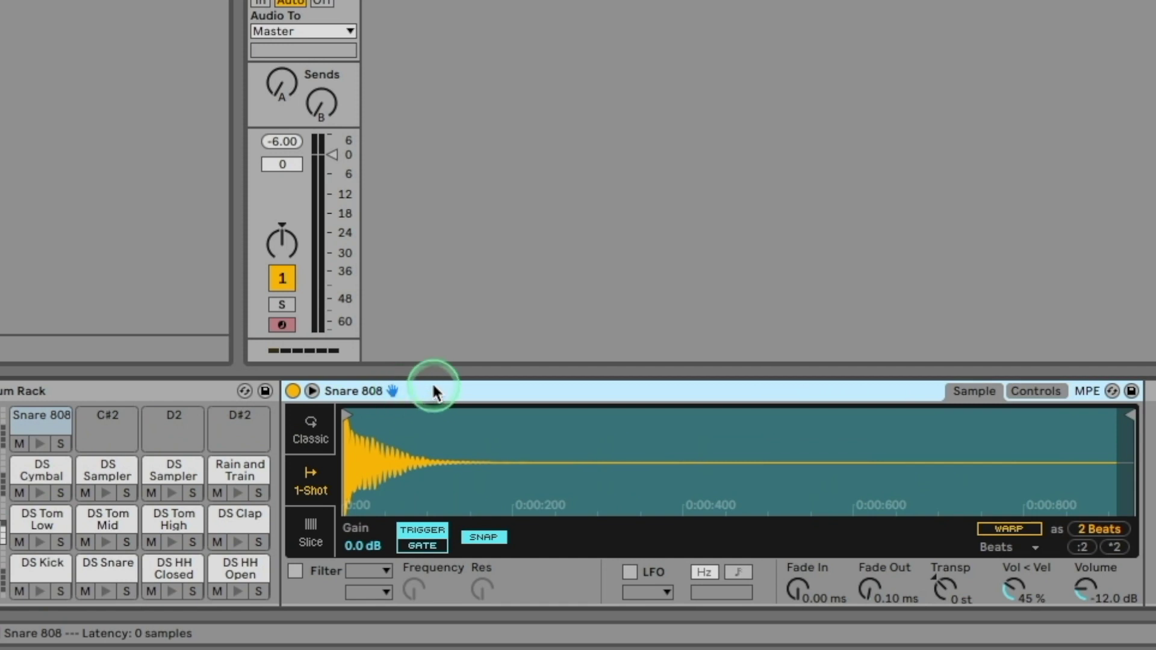
{"action": "right_click", "coordinate": [433, 386]}
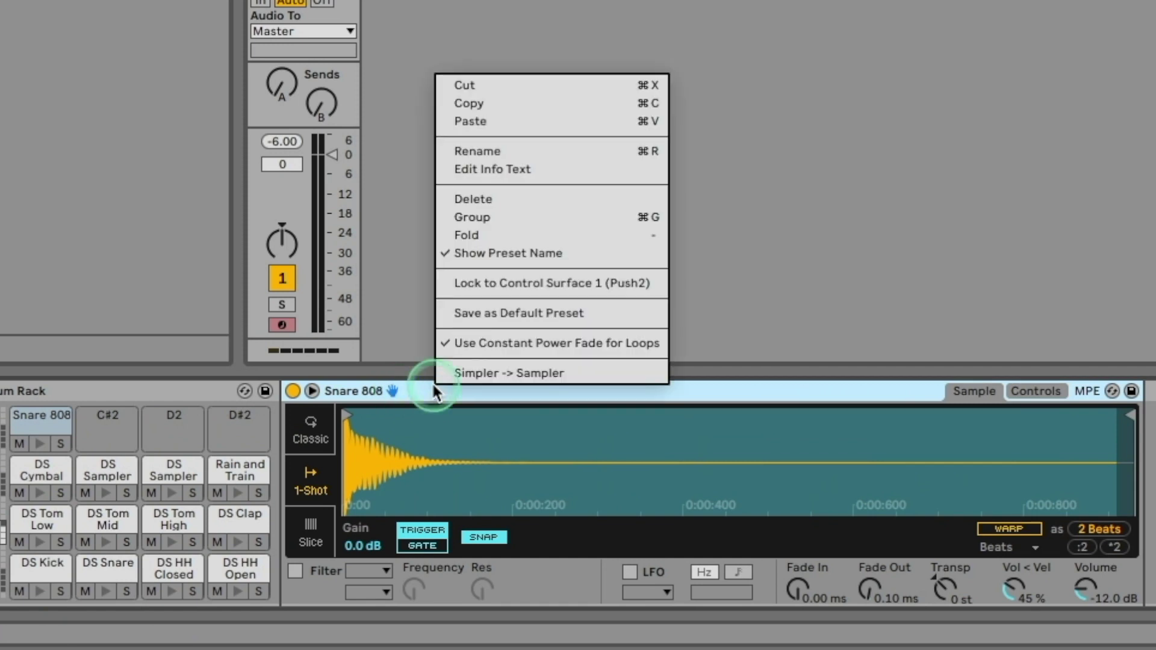
{"action": "left_click", "coordinate": [513, 217]}
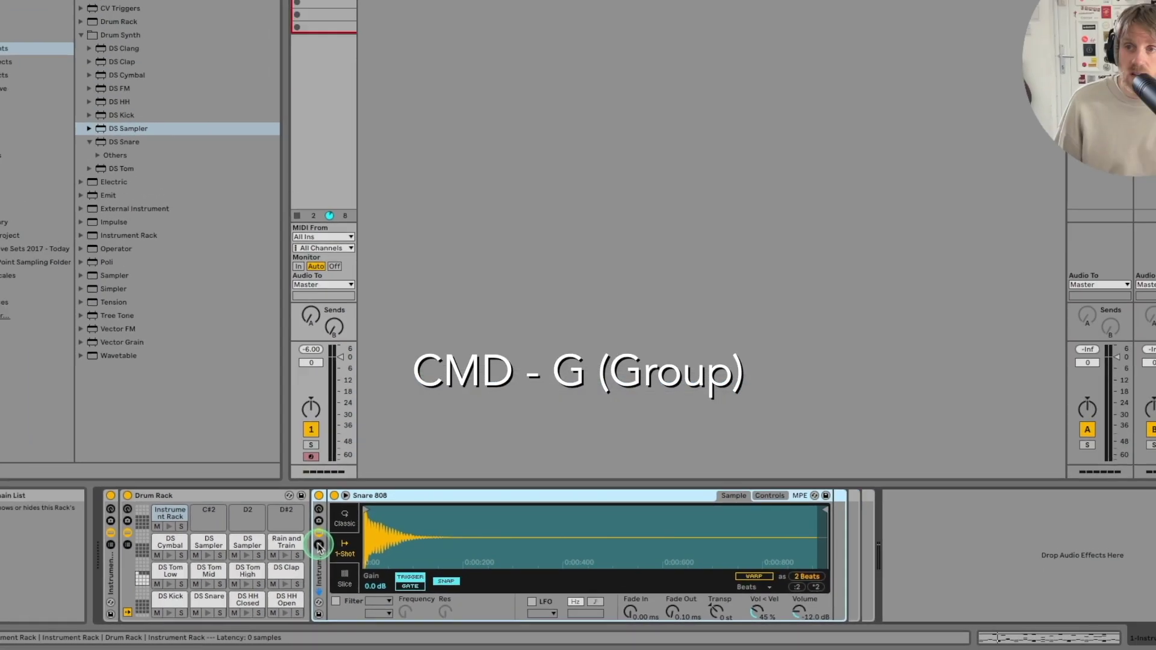
- Show the chain list of the nested Instrument Rack on C2 and add a Snare 505 drum sample as its second chain
{"action": "left_click", "coordinate": [319, 546]}
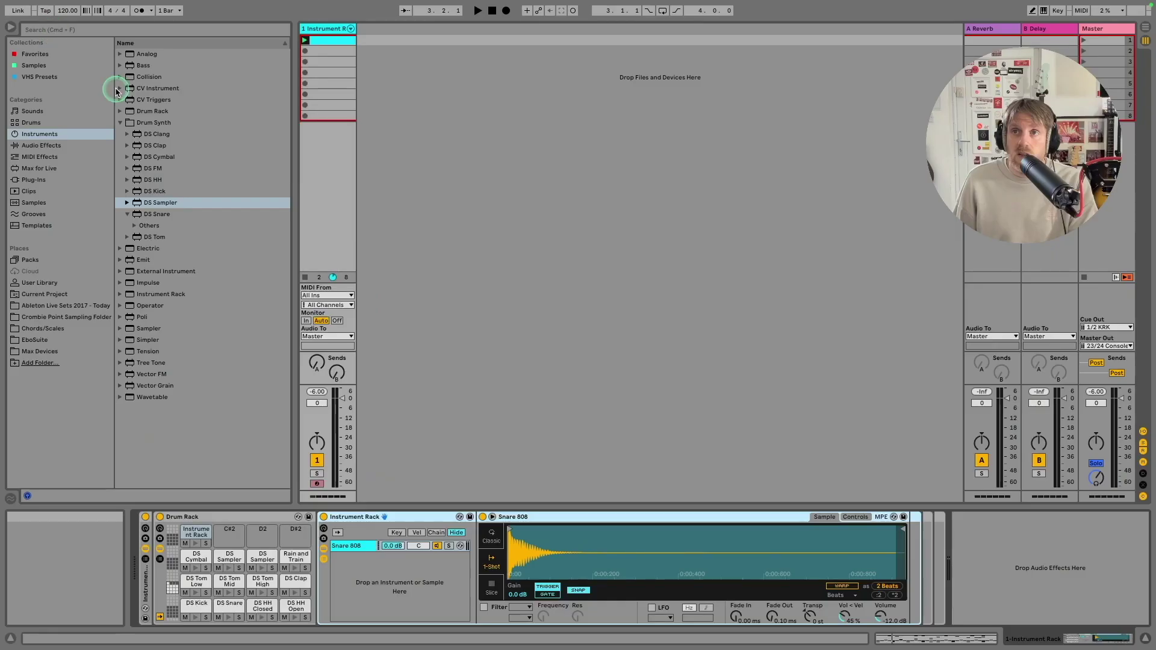
{"action": "left_click", "coordinate": [121, 123]}
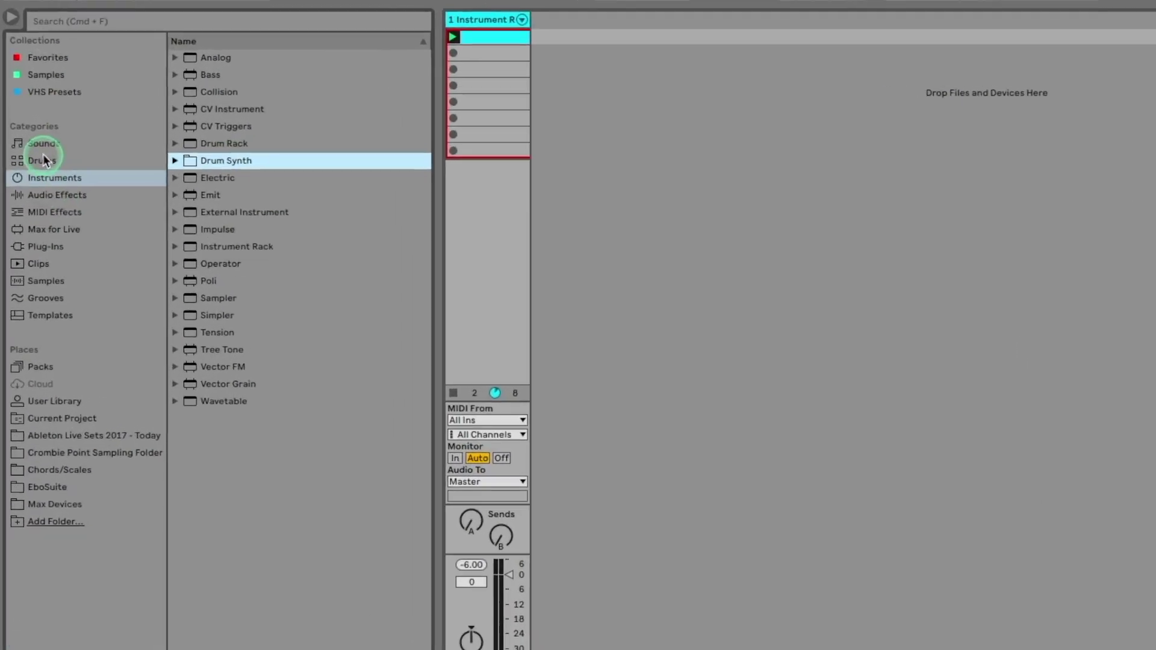
{"action": "left_click", "coordinate": [31, 122]}
{"action": "left_click", "coordinate": [43, 29]}
{"action": "type", "text": "505"}
{"action": "left_click", "coordinate": [310, 359]}
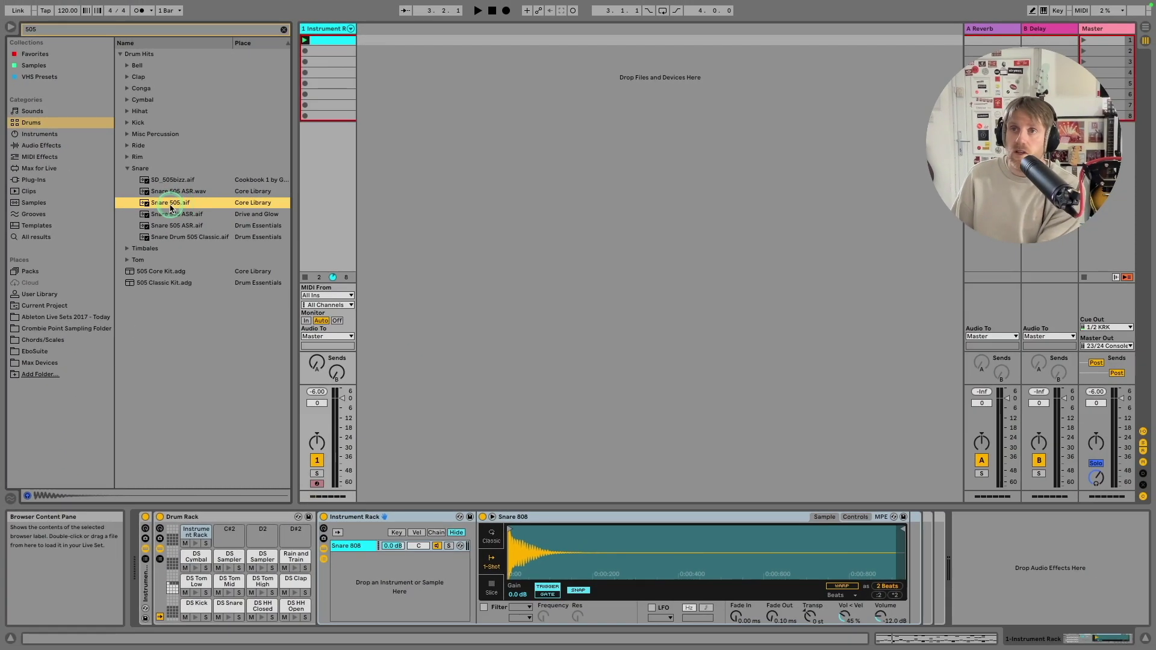
{"action": "left_click_drag", "start_coordinate": [211, 243], "coordinate": [374, 565]}
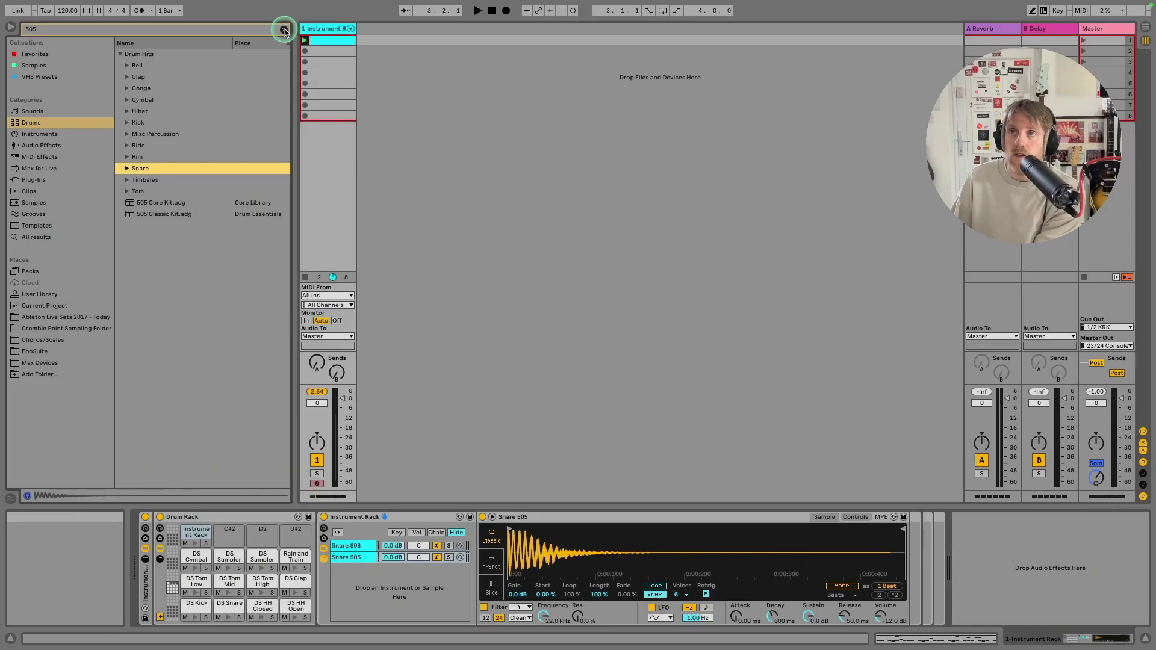
{"action": "left_click", "coordinate": [285, 30]}
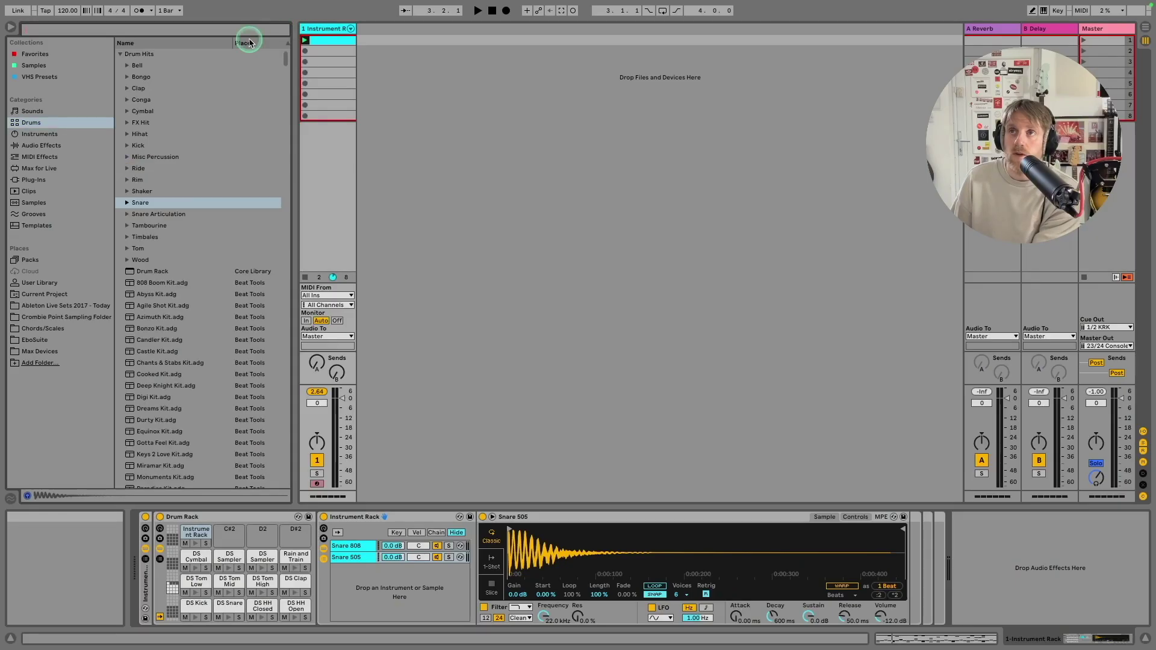
- Insert an EQ Eight audio effect after the nested Instrument Rack on pad C2
{"action": "left_click", "coordinate": [41, 145]}
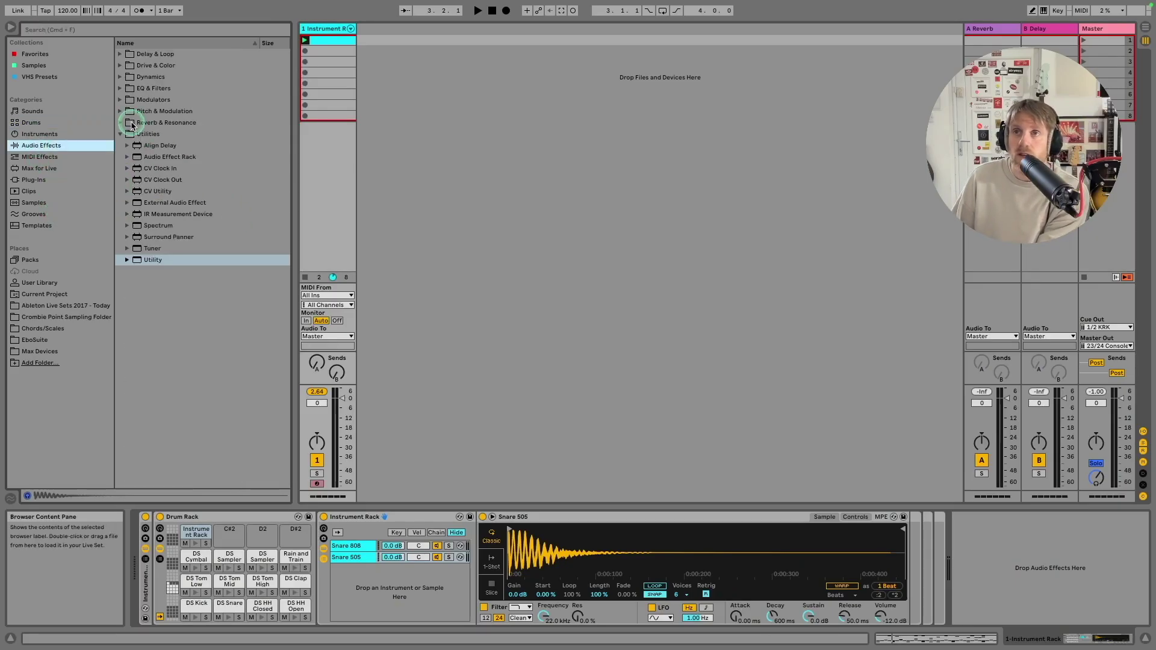
{"action": "left_click", "coordinate": [129, 87]}
{"action": "left_click_drag", "start_coordinate": [153, 121], "coordinate": [916, 557]}
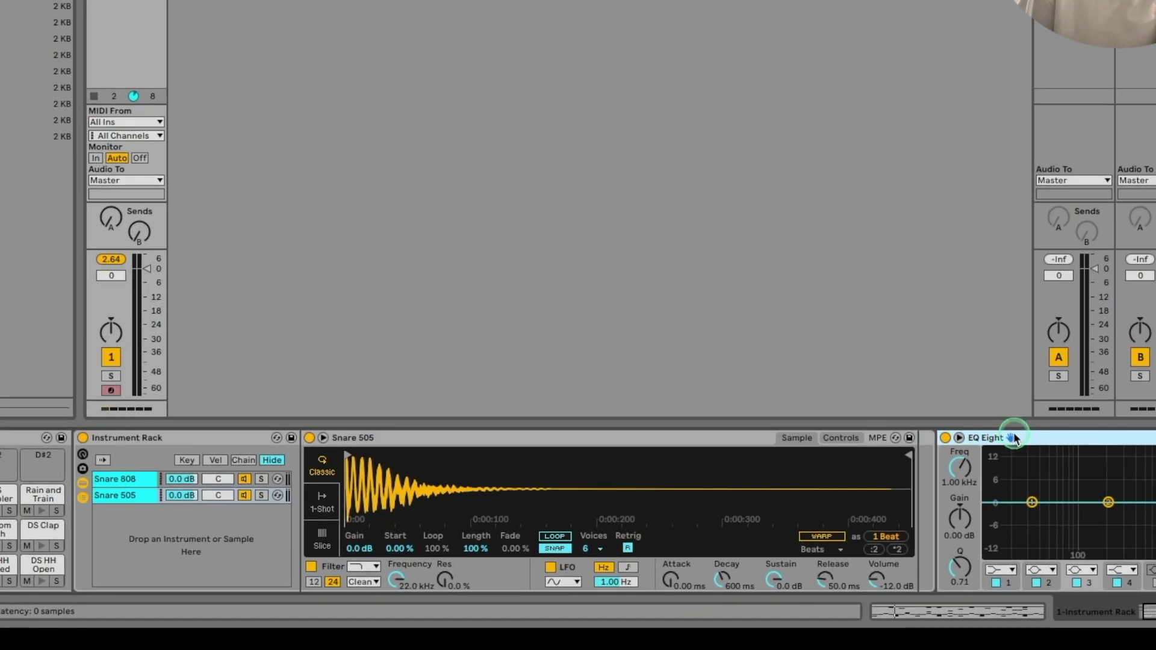
- Move the EQ Eight inside the Snare 505 chain and compare the devices on the Snare 808 and Snare 505 chains
{"action": "left_click_drag", "start_coordinate": [936, 443], "coordinate": [918, 444]}
{"action": "scroll", "coordinate": [839, 488], "scroll_direction": "right", "scroll_amount": 1}
{"action": "scroll", "coordinate": [839, 488], "scroll_direction": "left", "scroll_amount": 2}
{"action": "left_click", "coordinate": [117, 480]}
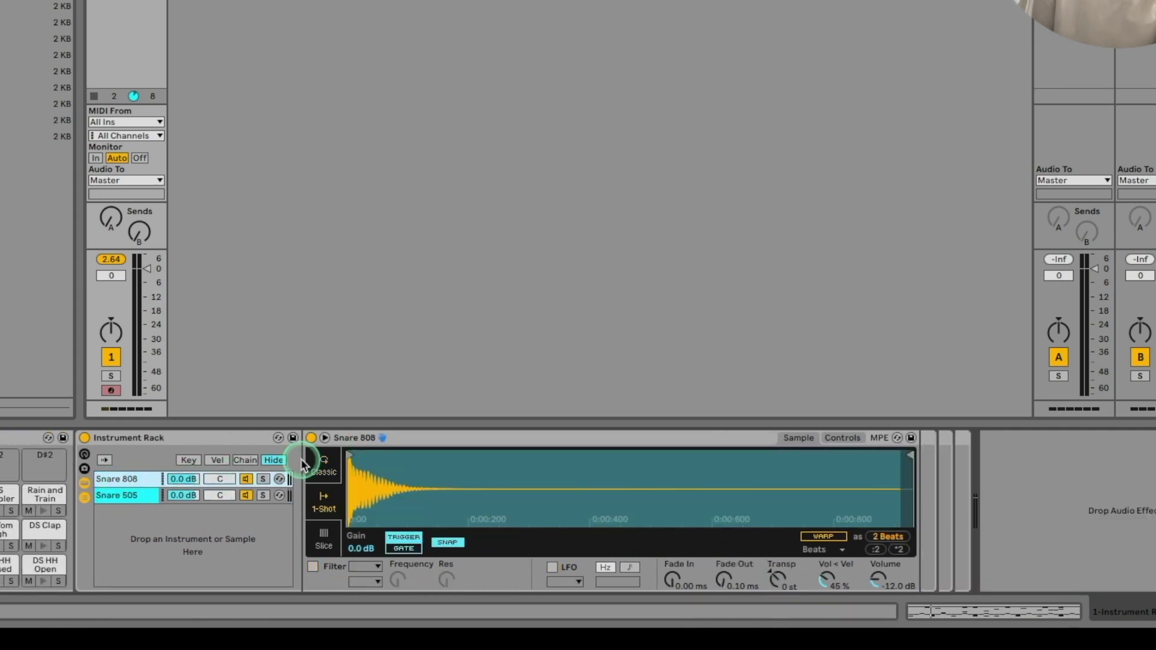
{"action": "left_click", "coordinate": [120, 495]}
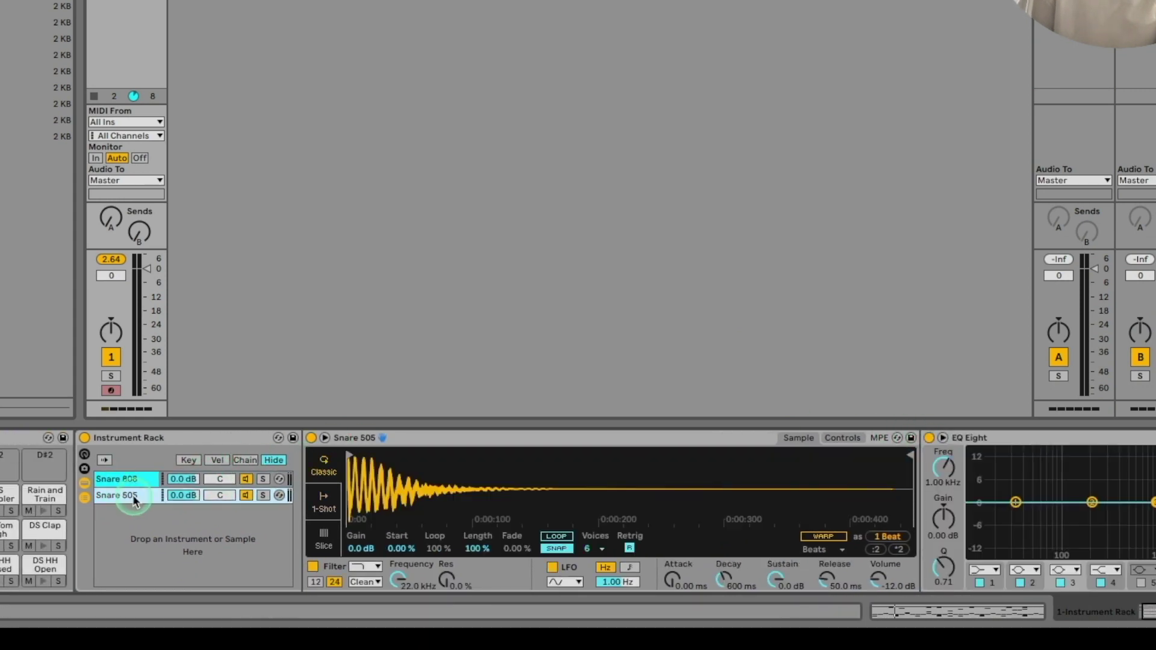
- Move the EQ Eight out of the Snare 505 chain to behind the nested Instrument Rack and check both chains
{"action": "scroll", "coordinate": [806, 472], "scroll_direction": "right", "scroll_amount": 3}
{"action": "left_click", "coordinate": [873, 437]}
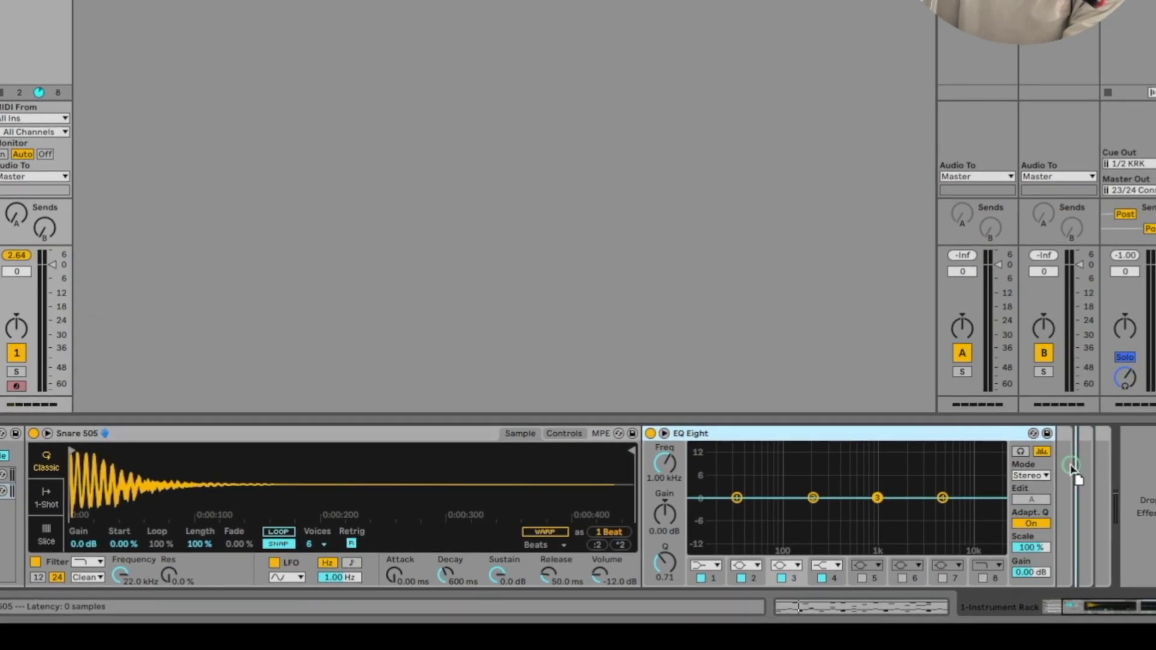
{"action": "left_click_drag", "start_coordinate": [1072, 469], "coordinate": [1072, 467]}
{"action": "left_click", "coordinate": [3, 474]}
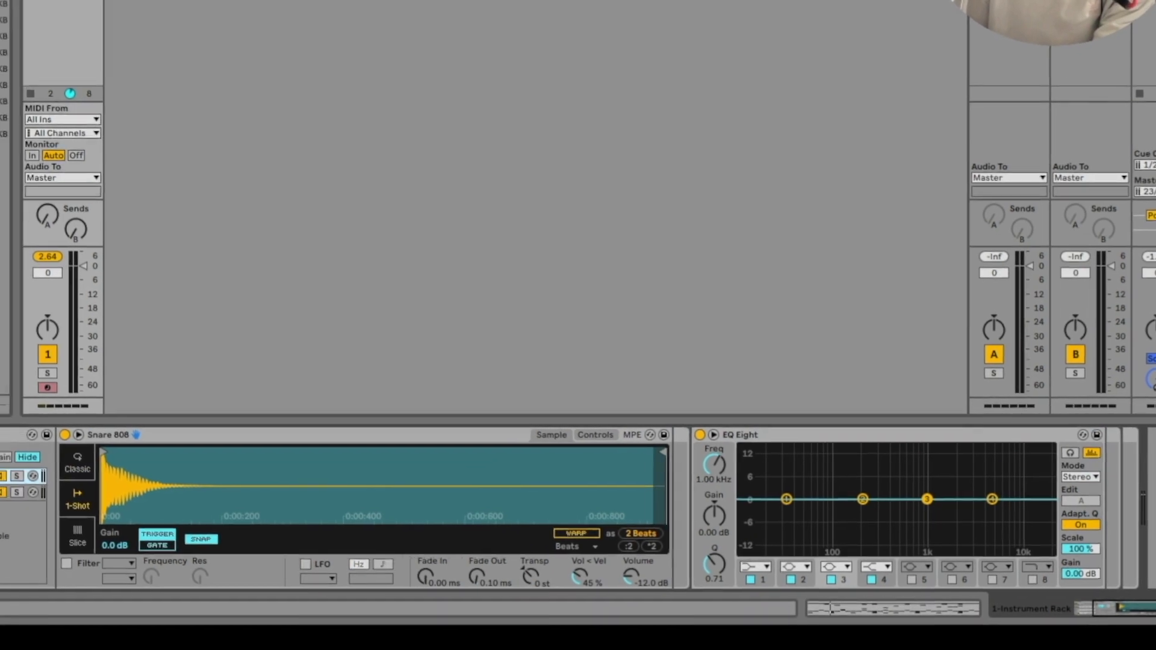
{"action": "left_click", "coordinate": [4, 492]}
- Inspect the effects on the DS Clap pad, then return to the Instrument Rack pad on C2
{"action": "scroll", "coordinate": [409, 512], "scroll_direction": "left", "scroll_amount": 3}
{"action": "left_click", "coordinate": [24, 479]}
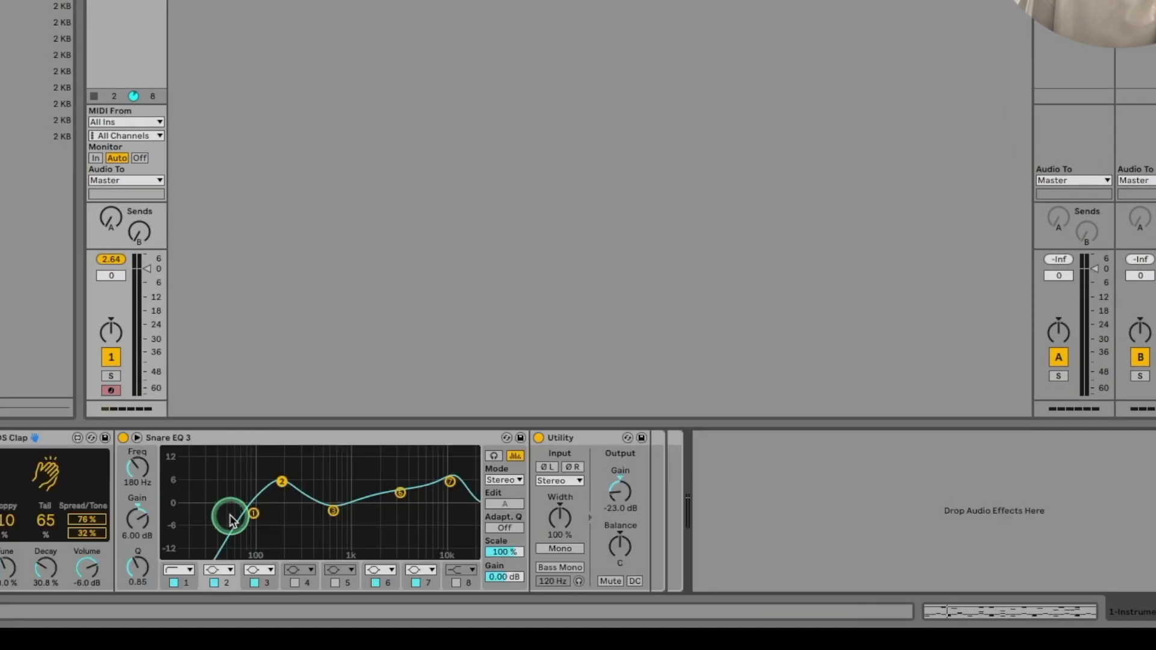
{"action": "scroll", "coordinate": [193, 509], "scroll_direction": "left", "scroll_amount": 3}
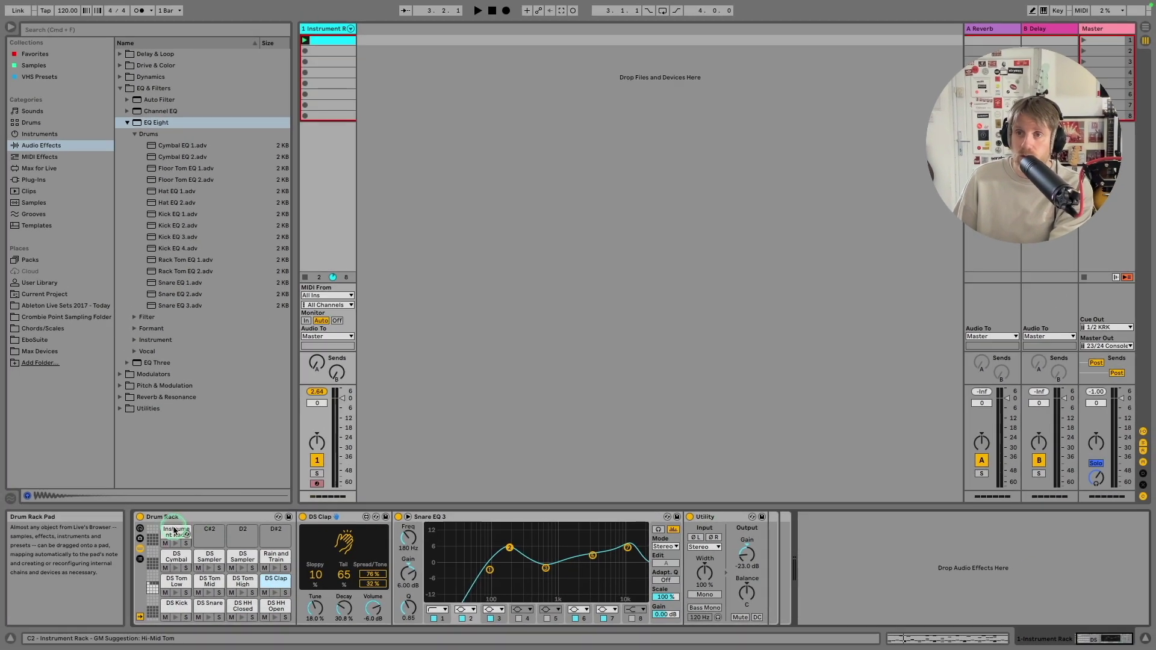
{"action": "left_click", "coordinate": [214, 542]}
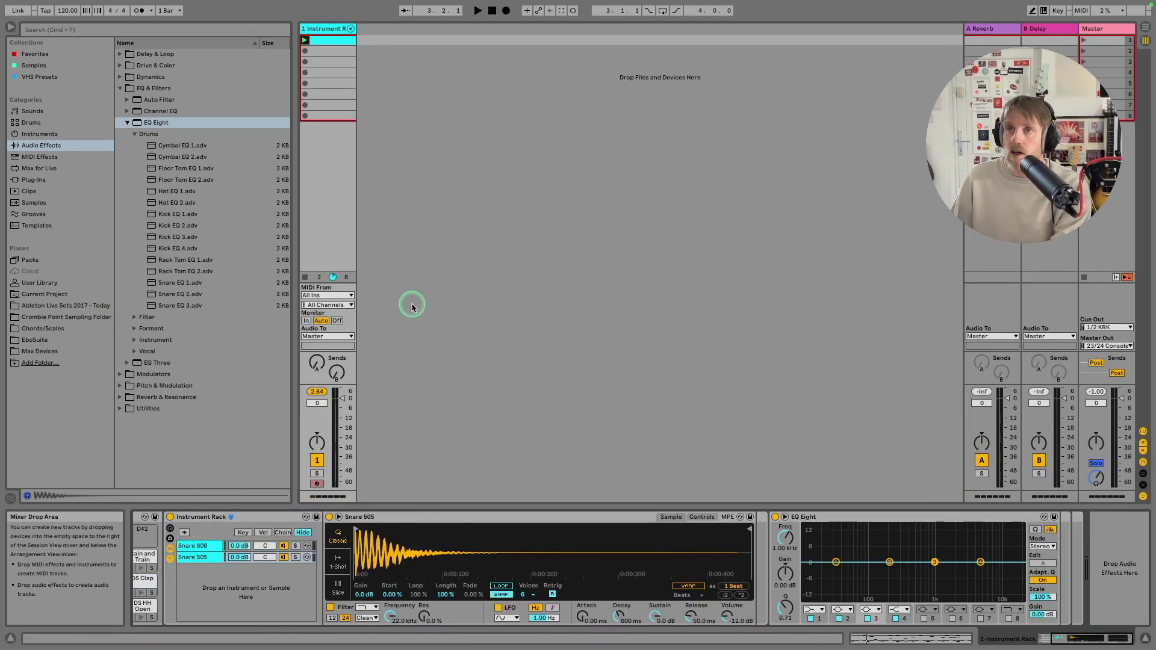
- Insert a Utility audio effect after the EQ Eight on the C2 pad's chain
{"action": "left_click", "coordinate": [125, 409]}
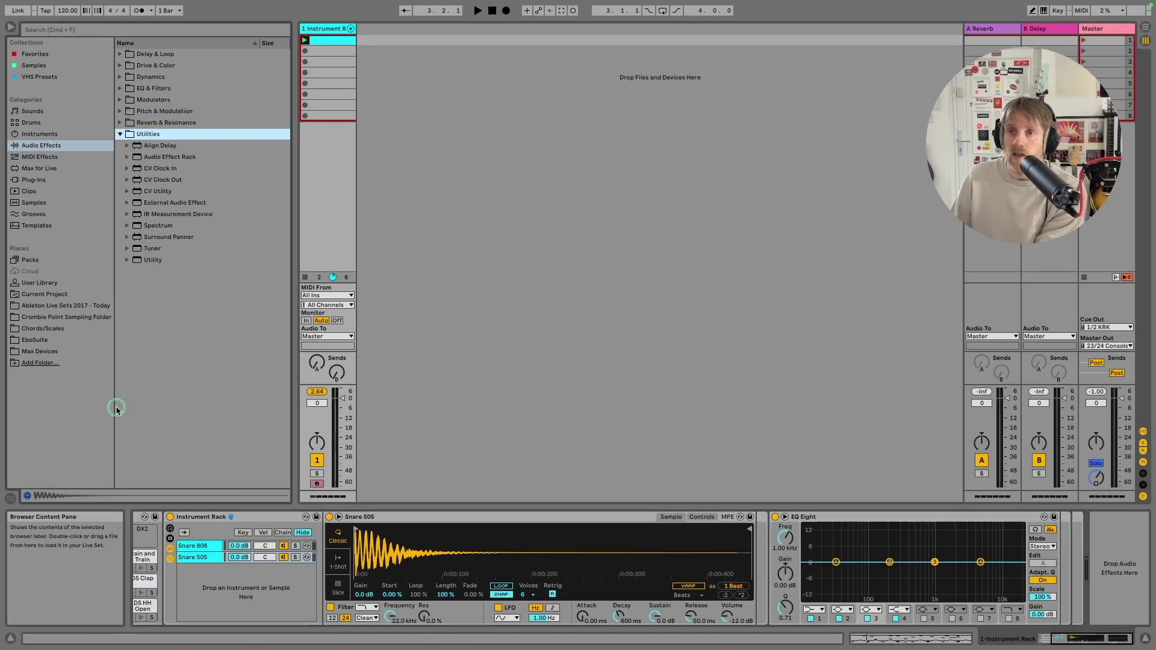
{"action": "left_click", "coordinate": [144, 262]}
{"action": "left_click_drag", "start_coordinate": [981, 449], "coordinate": [1061, 551]}
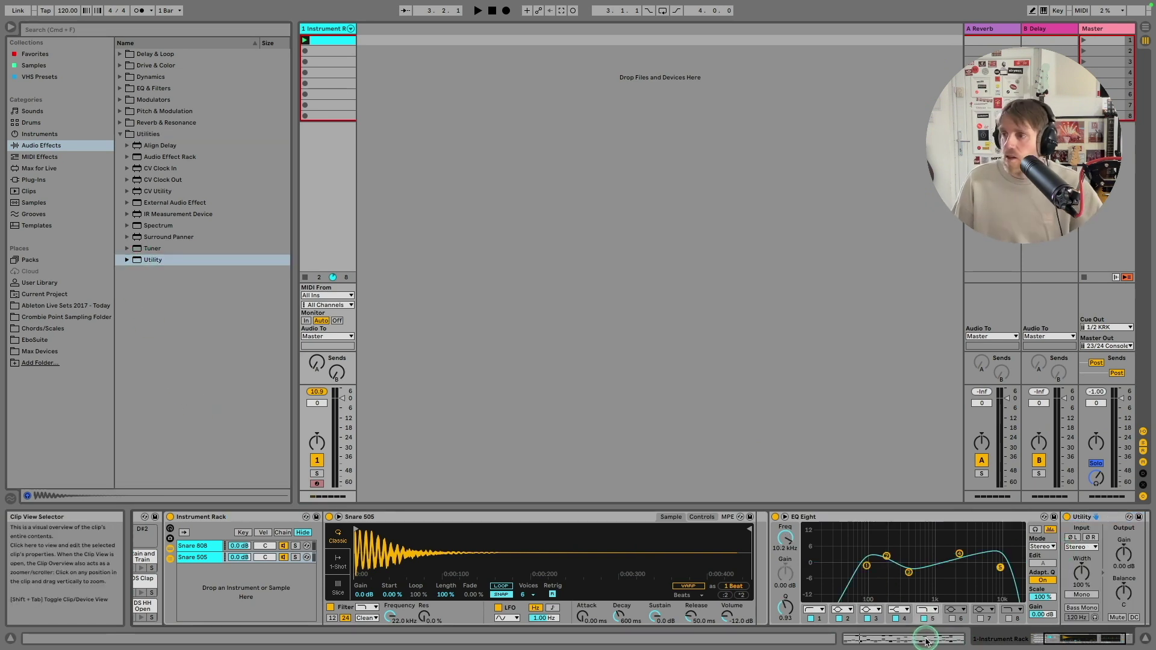
- Add Instrument Rack notes at 1.4 and 2.2 in the MIDI clip, in line with the DS Snare hits, and start playback
{"action": "left_click", "coordinate": [926, 641]}
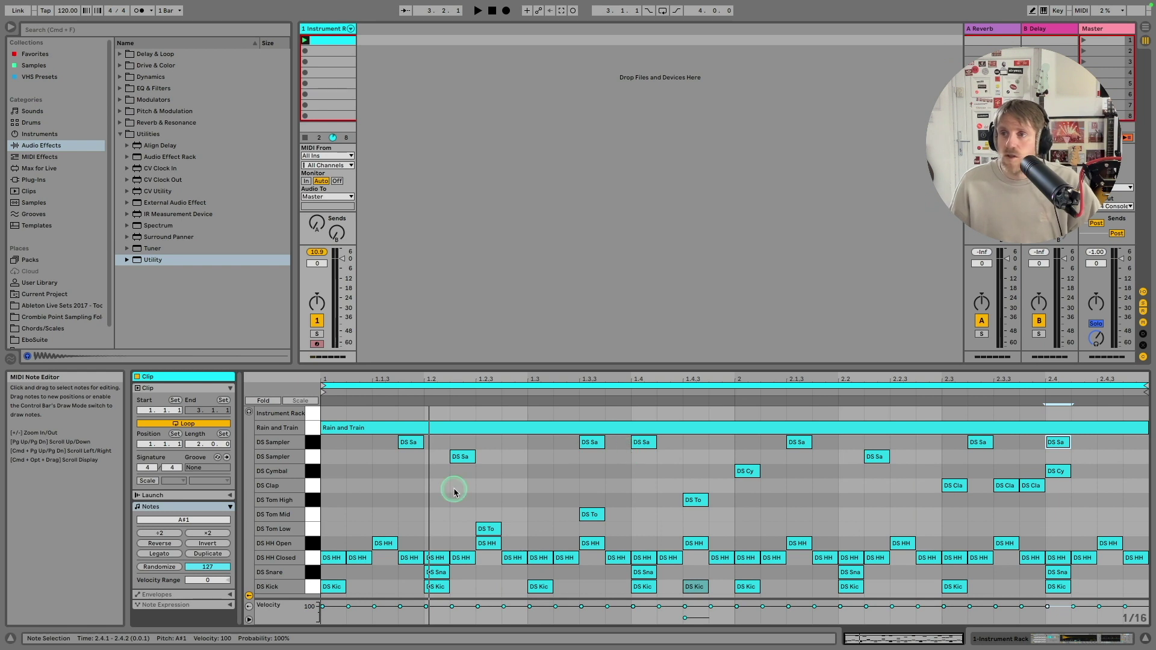
{"action": "double_click", "coordinate": [644, 413]}
{"action": "double_click", "coordinate": [852, 415]}
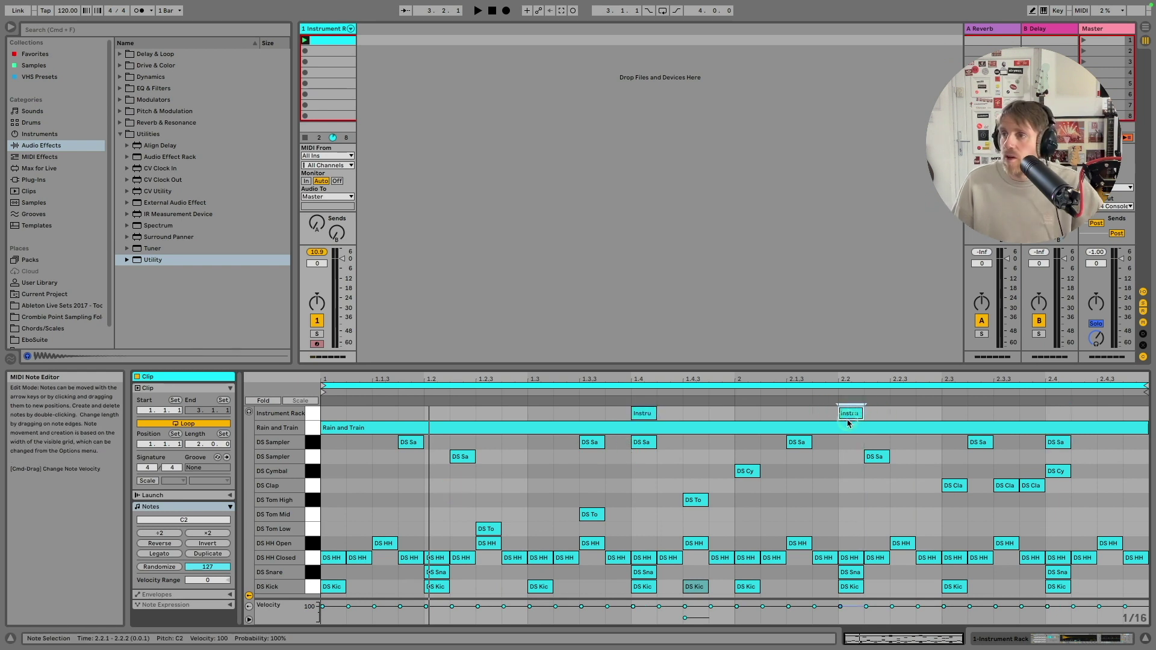
{"action": "key", "text": "space"}
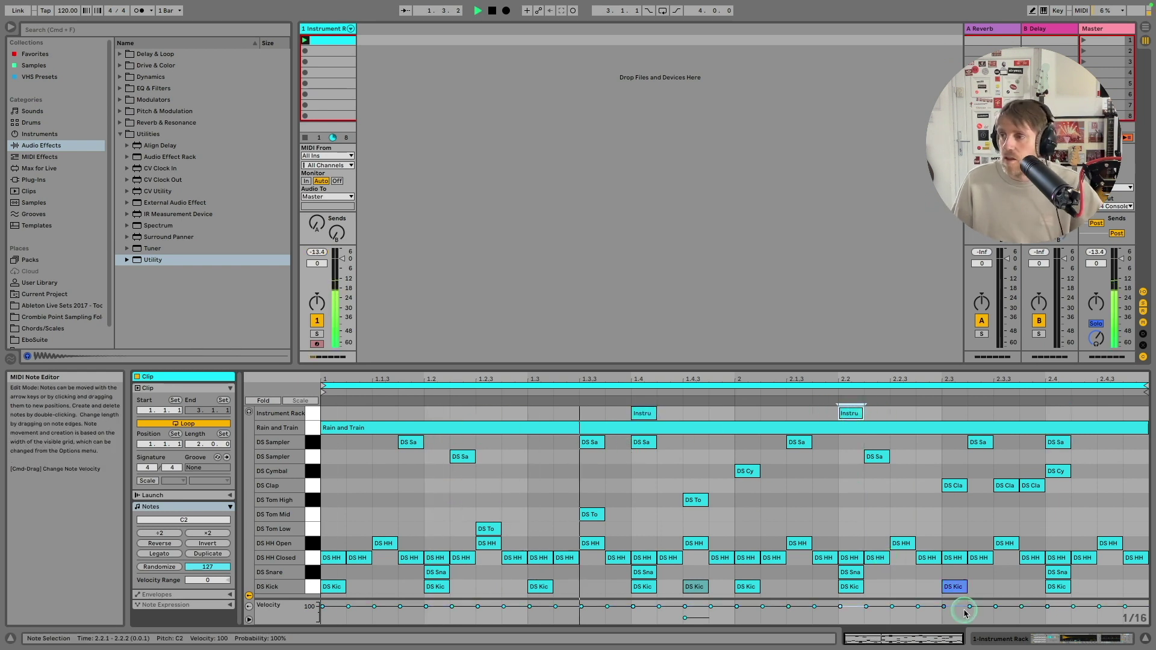
- Adjust the Utility gain on the C2 pad's chain while the clip plays and set it to -14 dB
{"action": "left_click", "coordinate": [990, 636]}
{"action": "left_click_drag", "start_coordinate": [1124, 554], "coordinate": [1124, 588]}
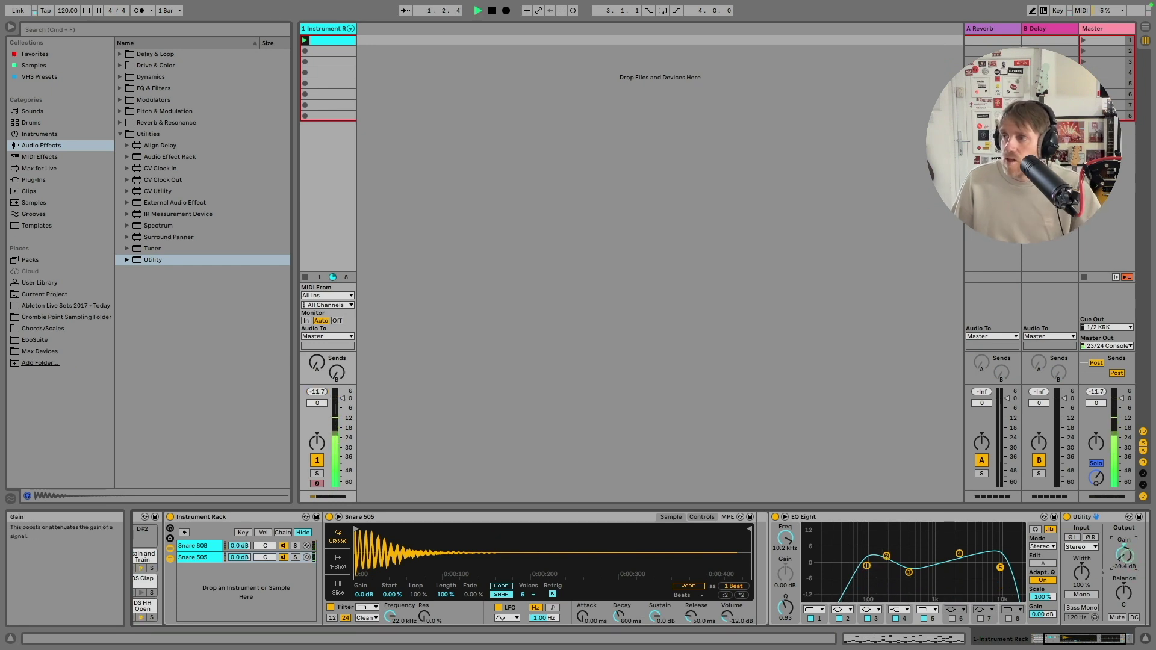
{"action": "left_click_drag", "start_coordinate": [1125, 554], "coordinate": [1126, 536]}
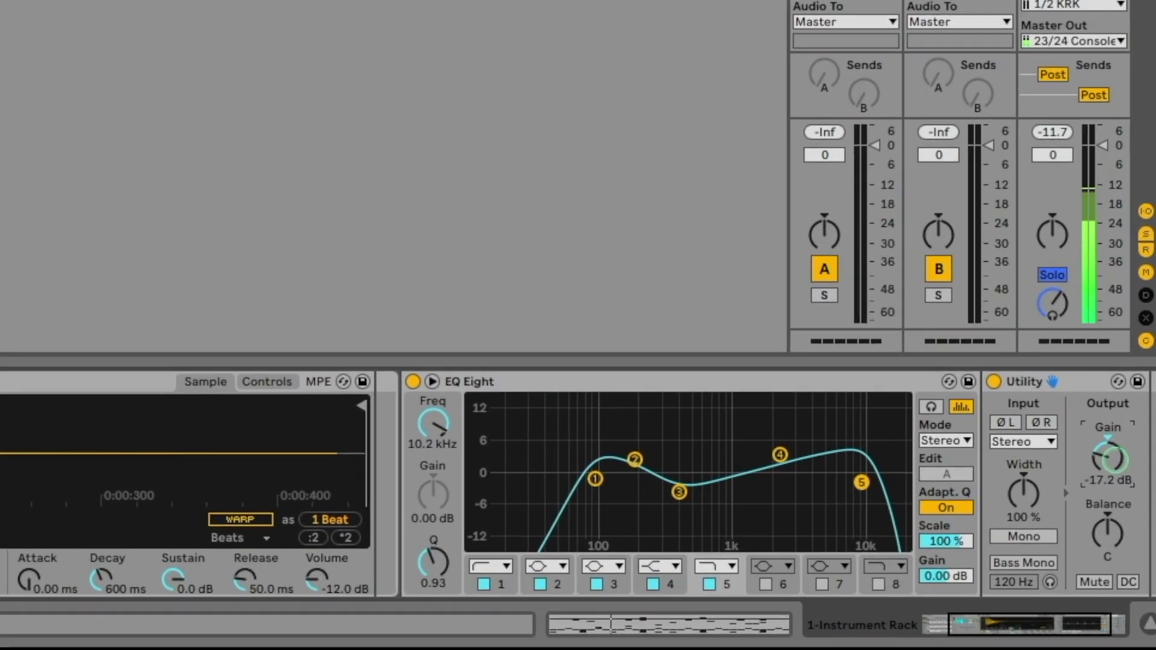
{"action": "left_click_drag", "start_coordinate": [1116, 460], "coordinate": [1116, 454]}
{"action": "left_click", "coordinate": [1105, 485]}
{"action": "type", "text": "-14"}
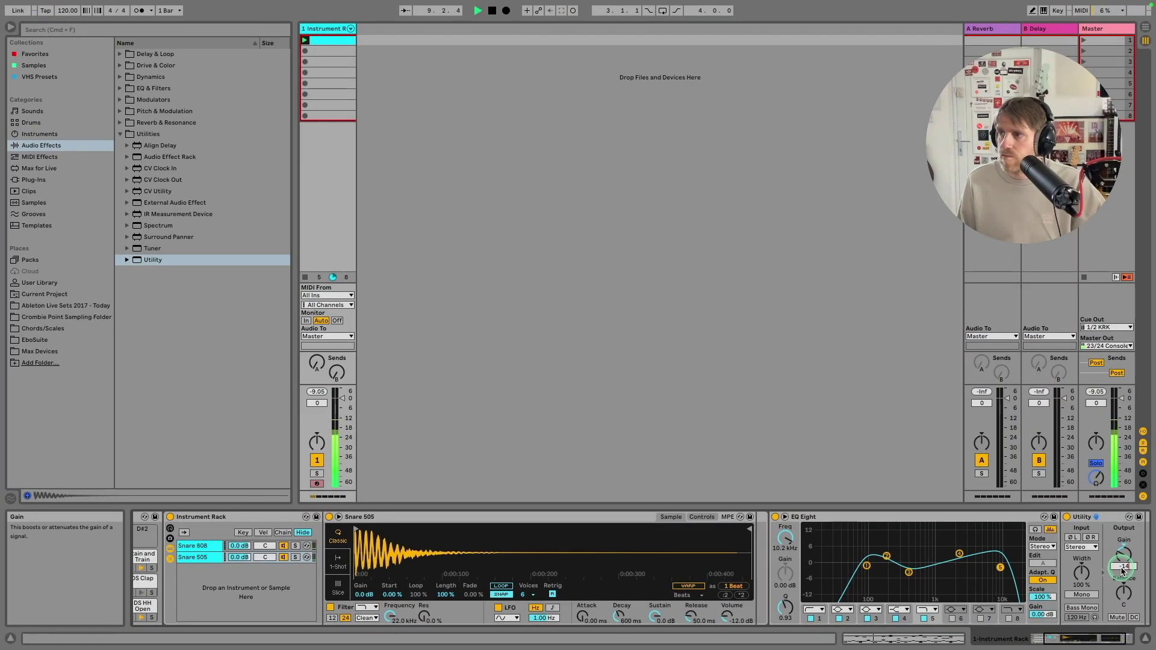
{"action": "key", "text": "Return"}
- Rename the nested Instrument Rack's pad on C2 to "Snare 909 505"
{"action": "left_click", "coordinate": [353, 517]}
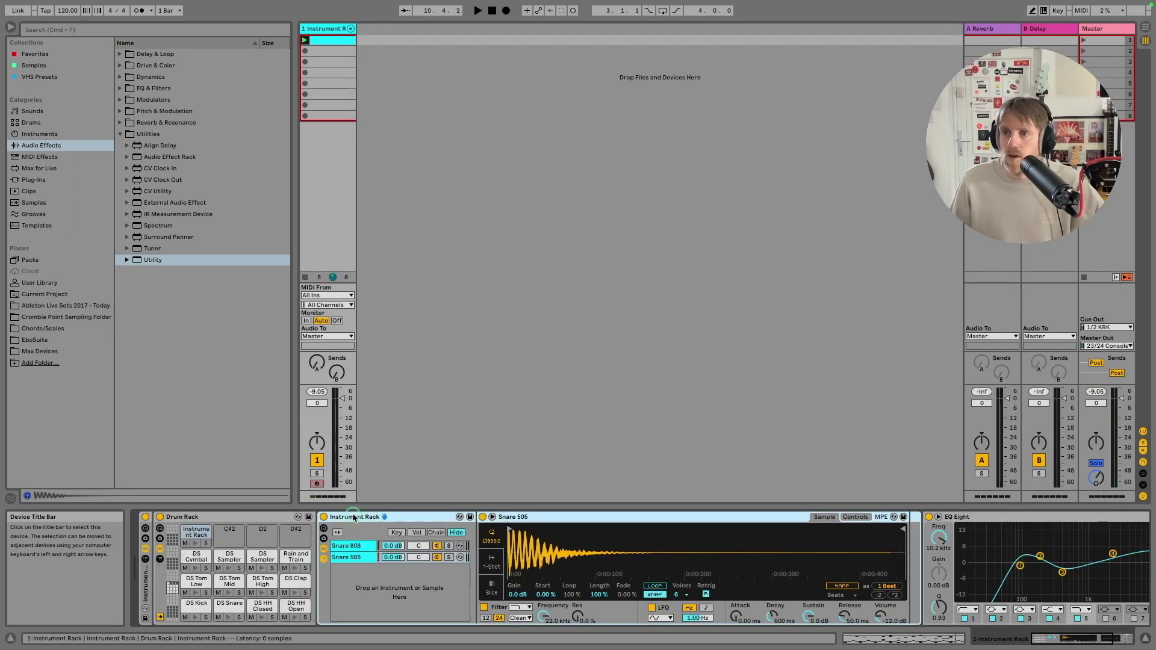
{"action": "left_click", "coordinate": [193, 534]}
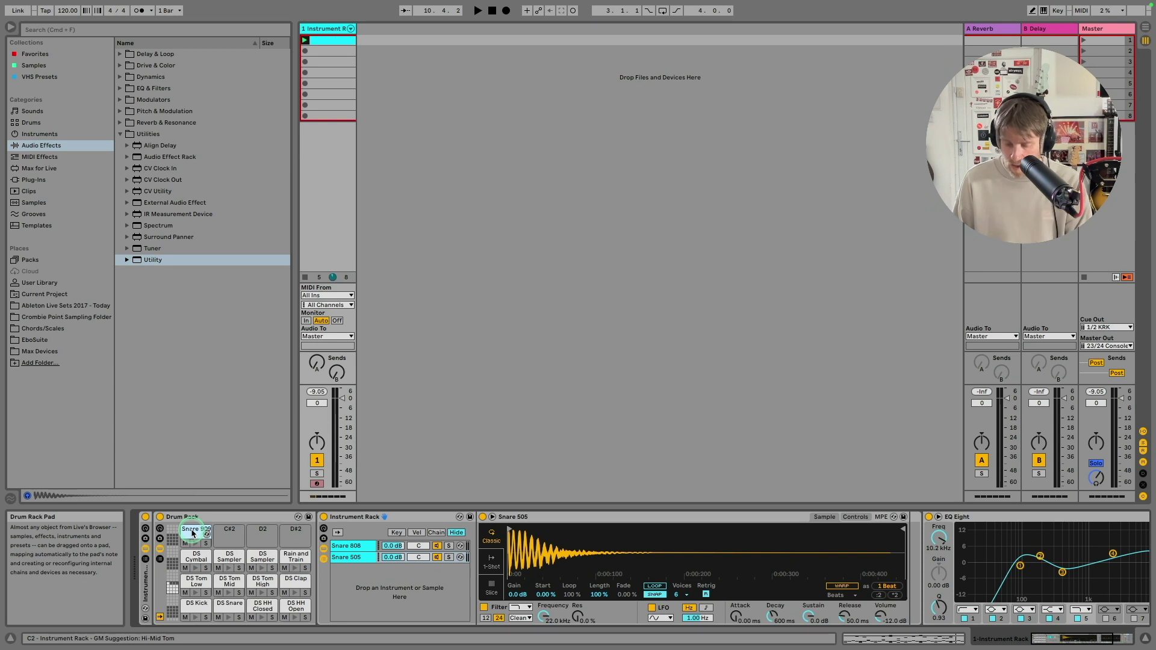
{"action": "left_click", "coordinate": [372, 518]}
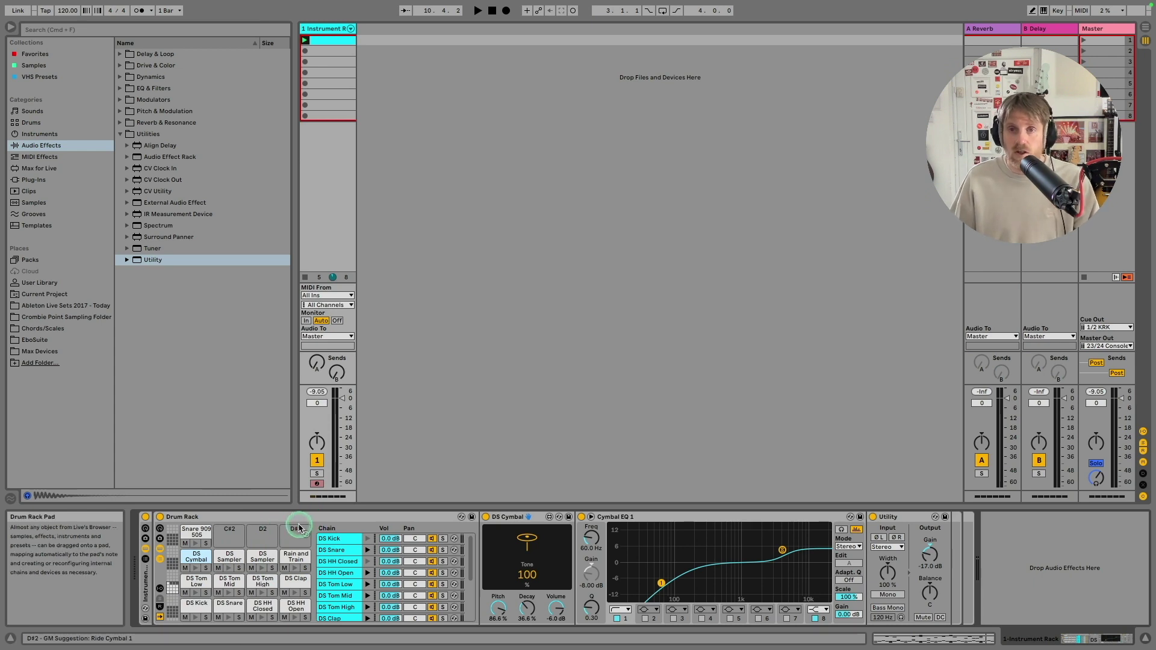
- Adjust the pan of the DS HH Closed chain in the Drum Rack and pan the DS HH Open chain to 20L
{"action": "left_click", "coordinate": [261, 517]}
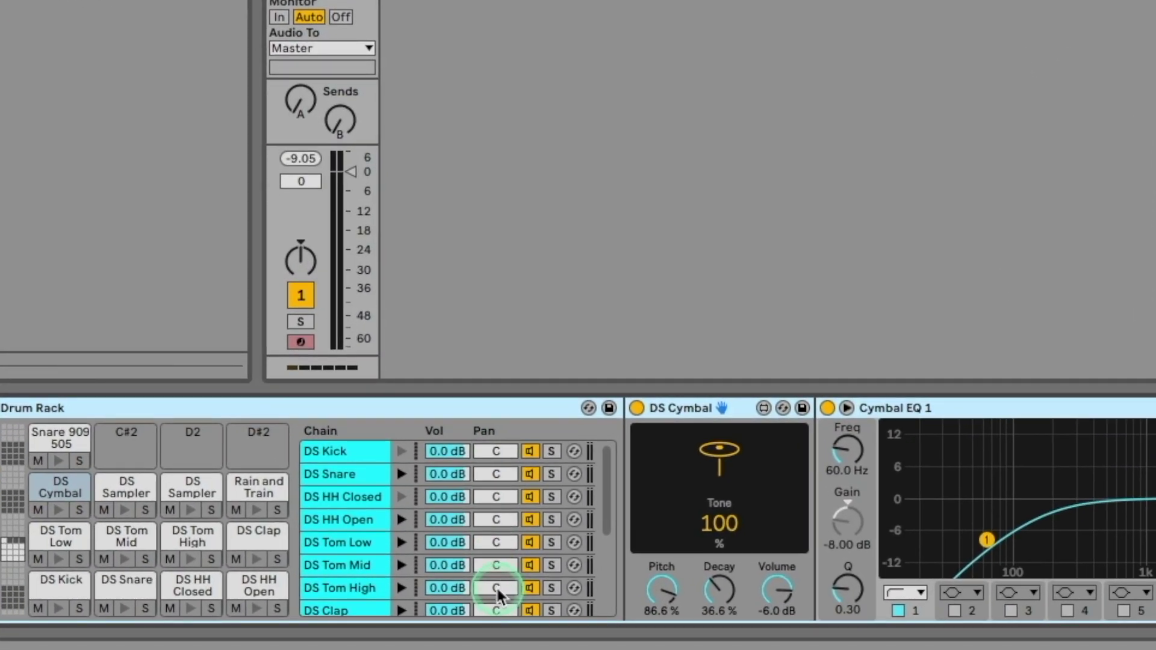
{"action": "left_click_drag", "start_coordinate": [496, 497], "coordinate": [496, 530]}
{"action": "left_click_drag", "start_coordinate": [416, 575], "coordinate": [416, 577]}
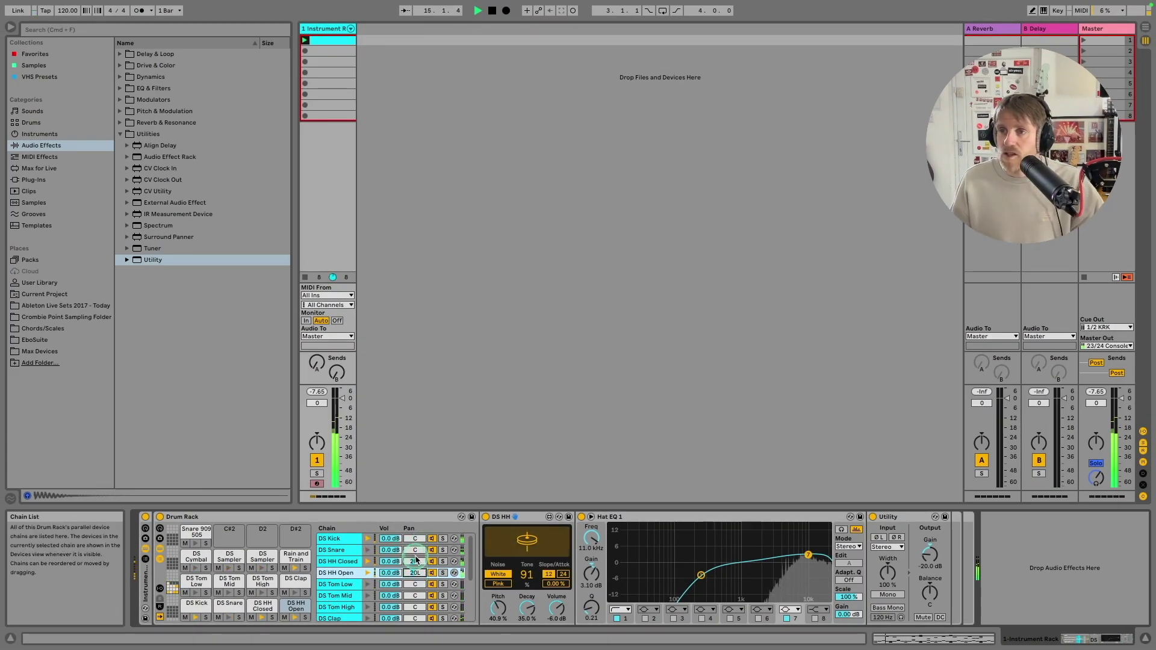
- Pan the DS Clap chain to 15R and the DS Cymbal chain to 20L
{"action": "scroll", "coordinate": [415, 578], "scroll_direction": "down", "scroll_amount": 3}
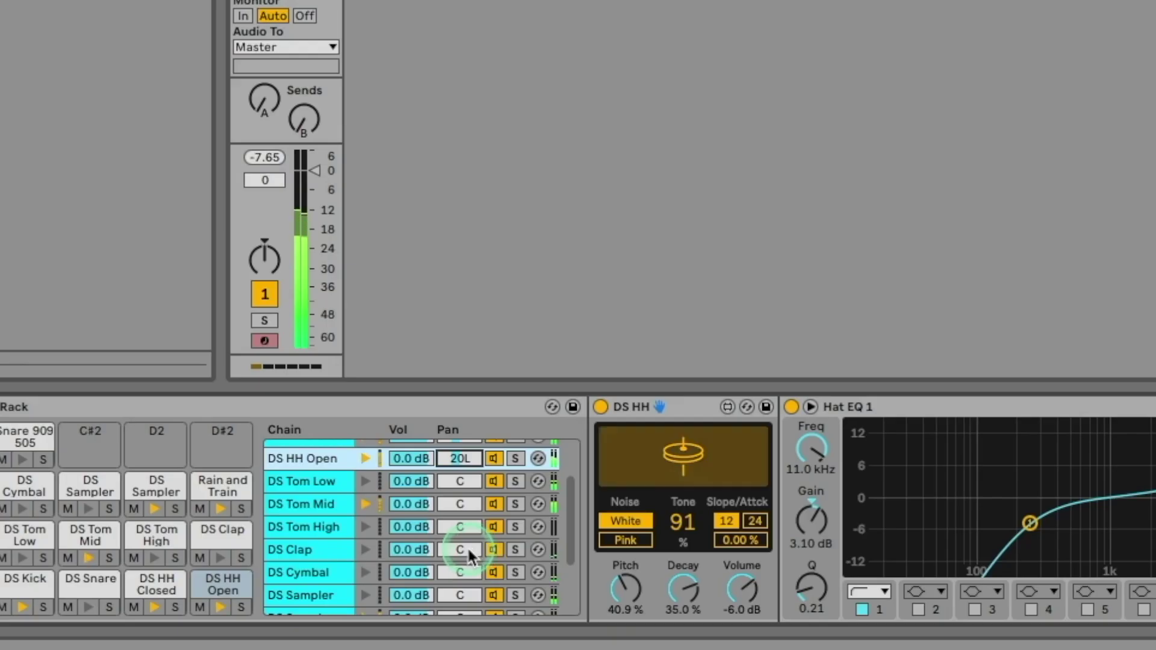
{"action": "left_click", "coordinate": [469, 551]}
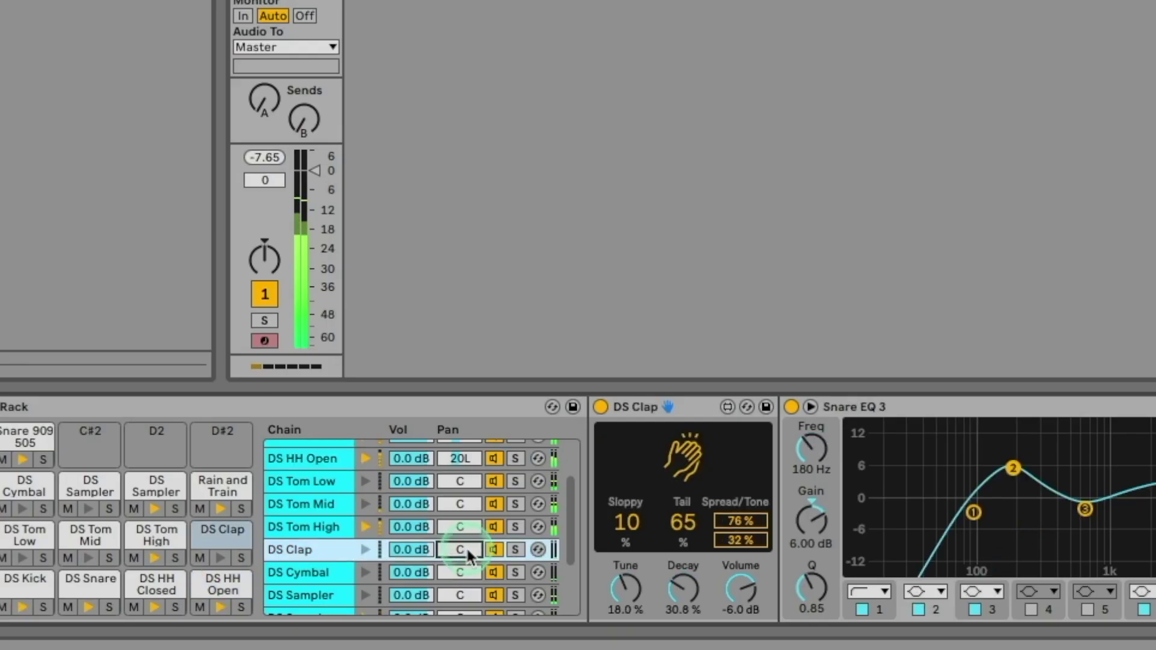
{"action": "left_click_drag", "start_coordinate": [468, 550], "coordinate": [468, 540]}
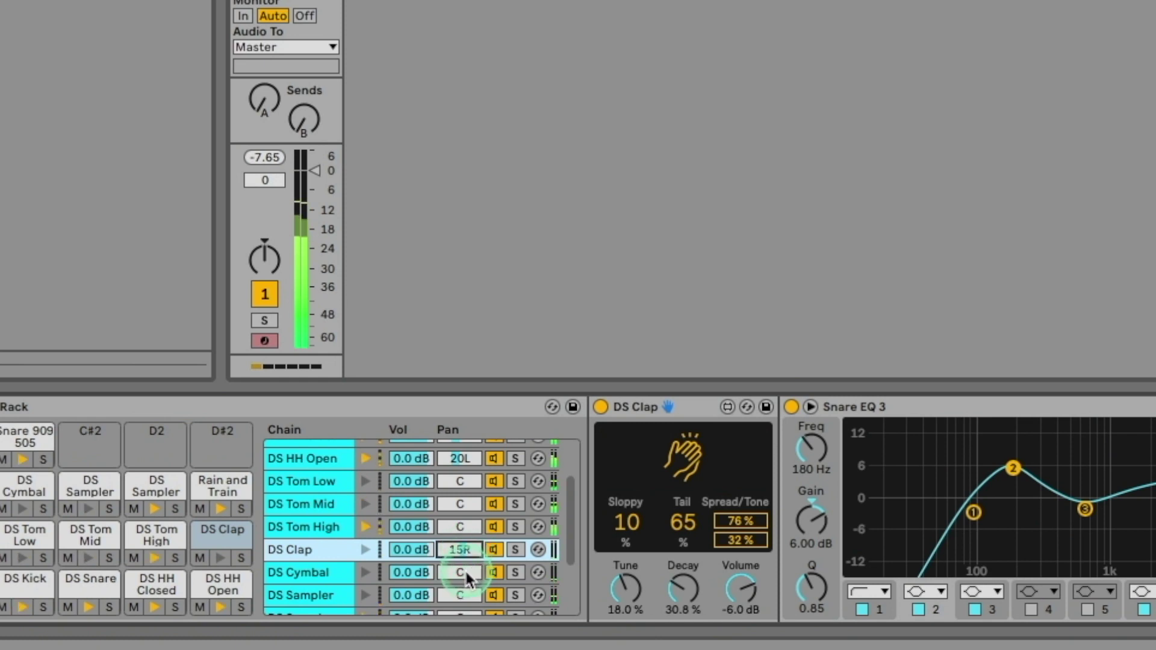
{"action": "left_click", "coordinate": [469, 574]}
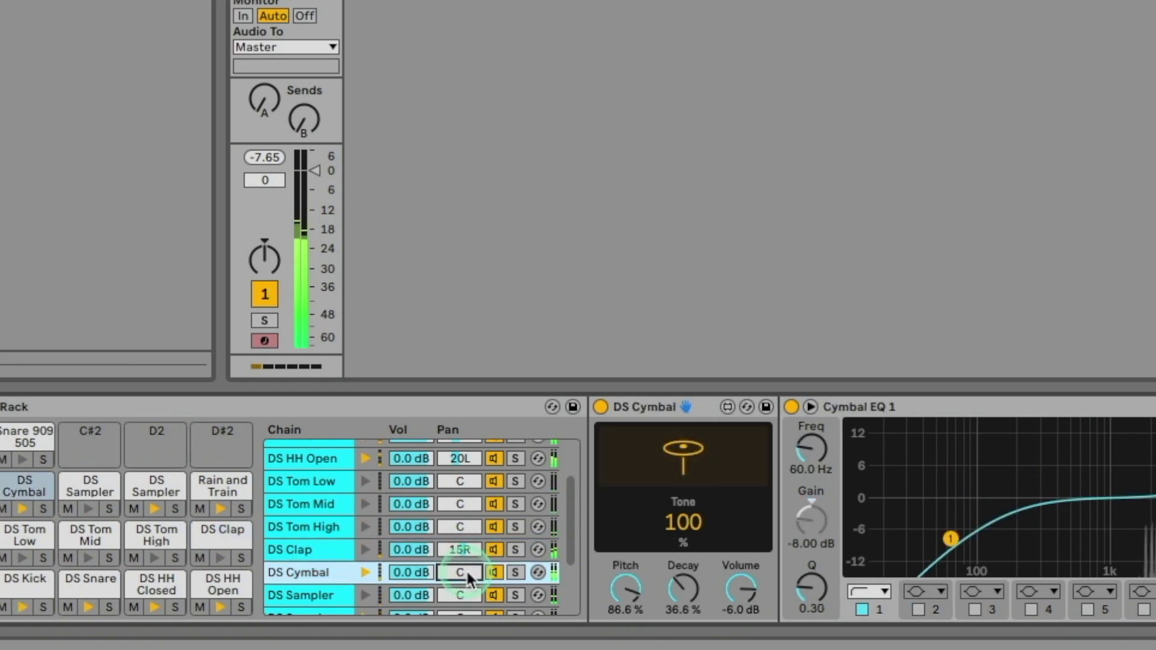
{"action": "type", "text": "-20"}
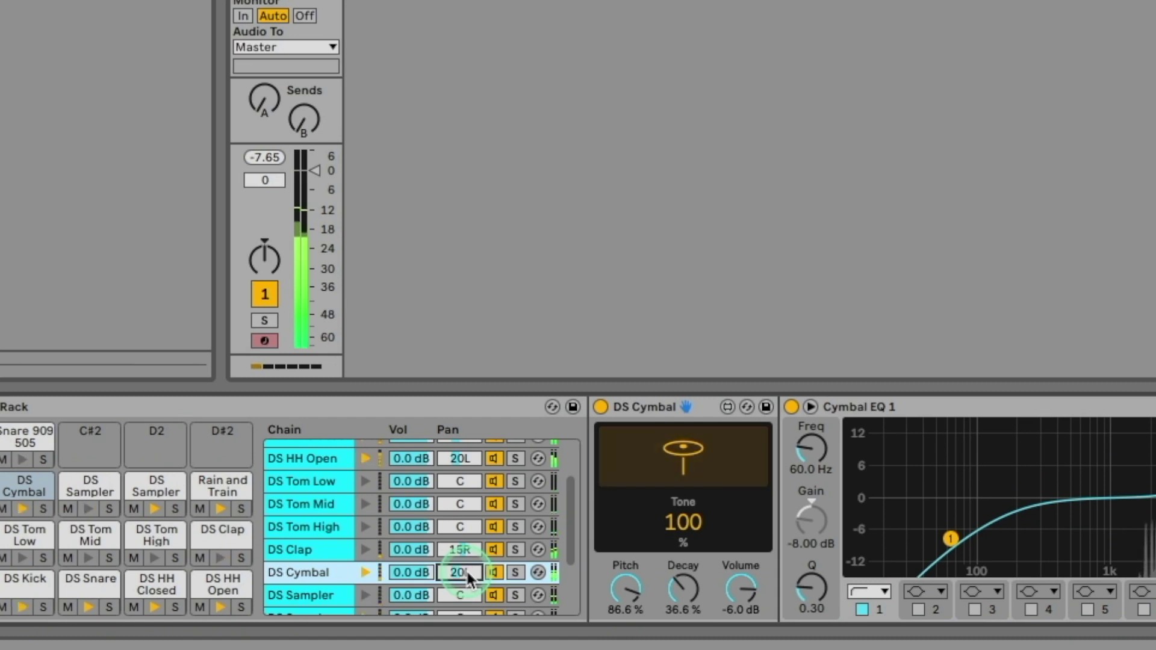
{"action": "key", "text": "Return"}
- Pan the DS Sampler chain on A#1 to 25R and the DS Sampler chain on A1 to 30L, and stop playback
{"action": "scroll", "coordinate": [476, 548], "scroll_direction": "down", "scroll_amount": 1}
{"action": "scroll", "coordinate": [477, 548], "scroll_direction": "down", "scroll_amount": 1}
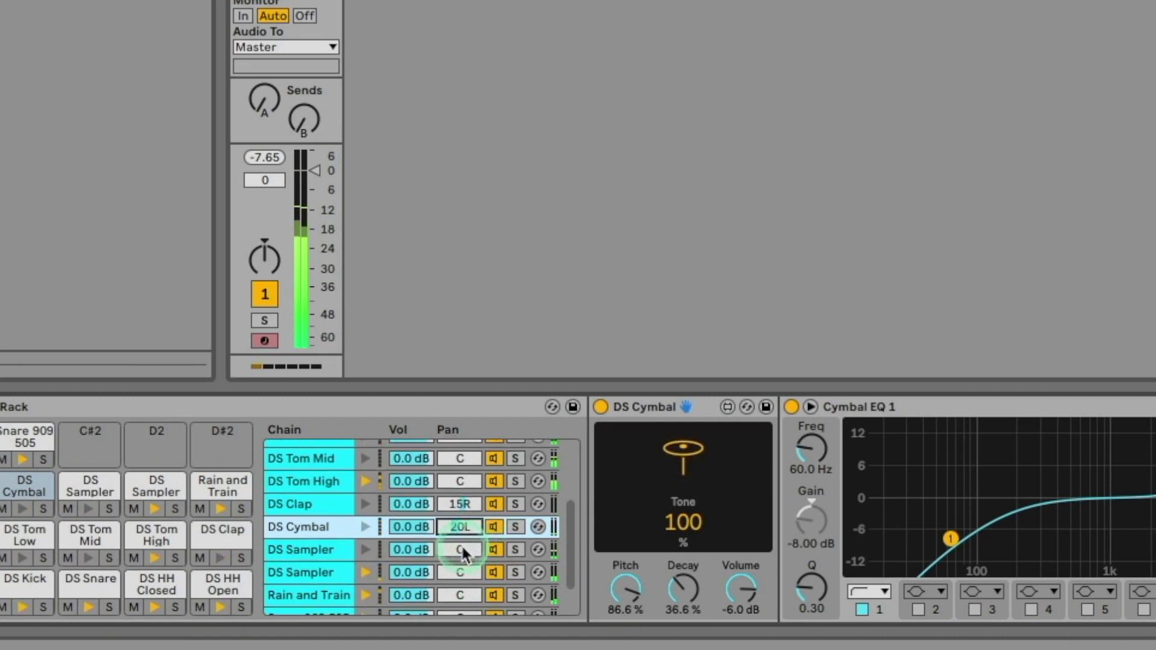
{"action": "left_click", "coordinate": [462, 569]}
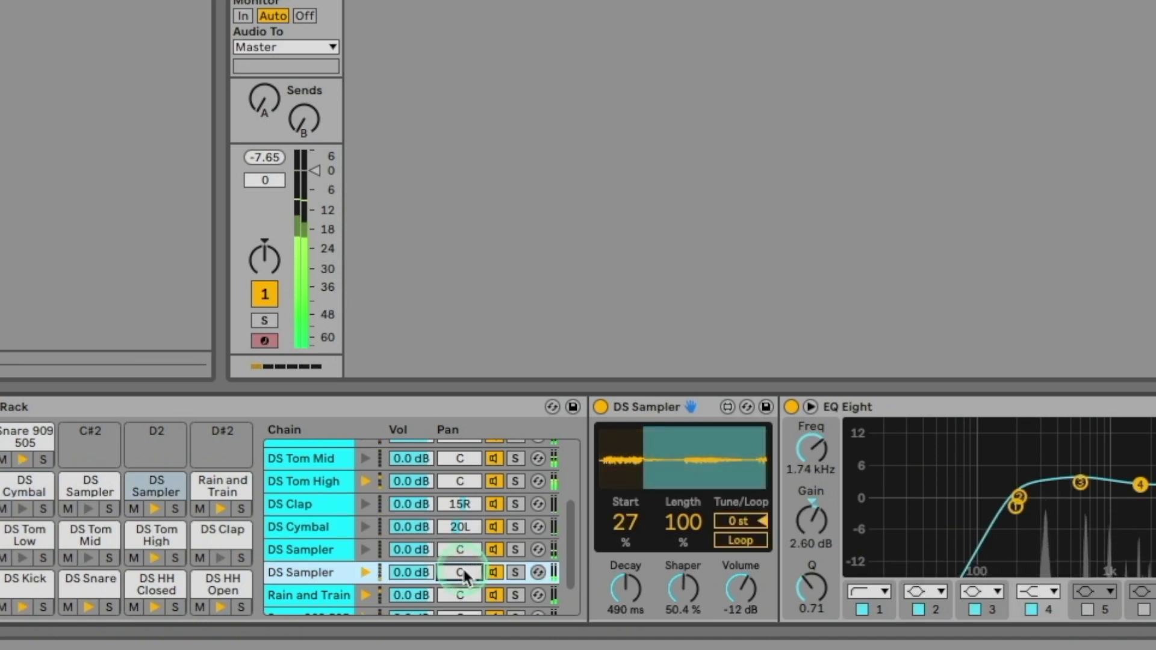
{"action": "type", "text": "25"}
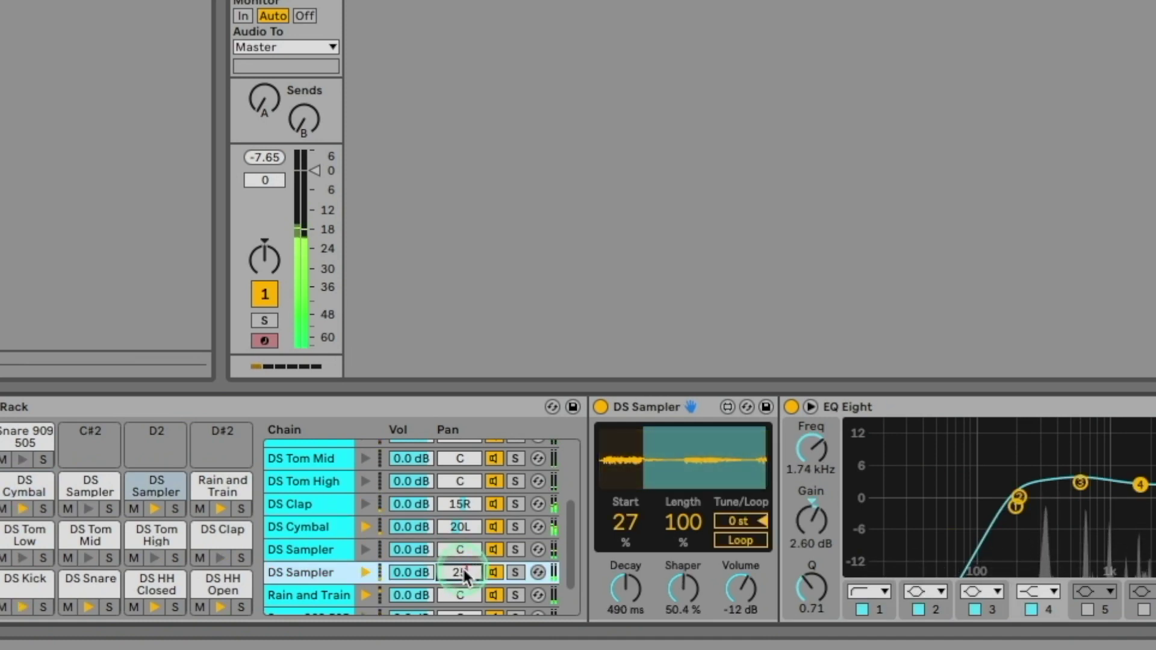
{"action": "key", "text": "Return"}
{"action": "scroll", "coordinate": [464, 577], "scroll_direction": "down", "scroll_amount": 2}
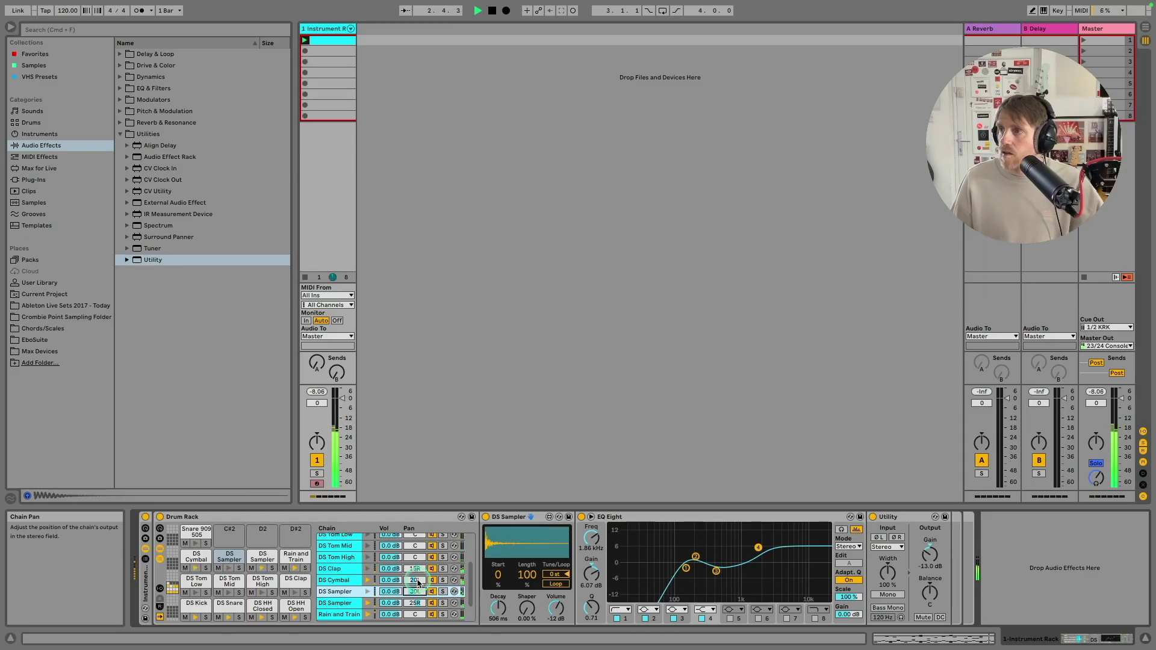
{"action": "key", "text": "space"}
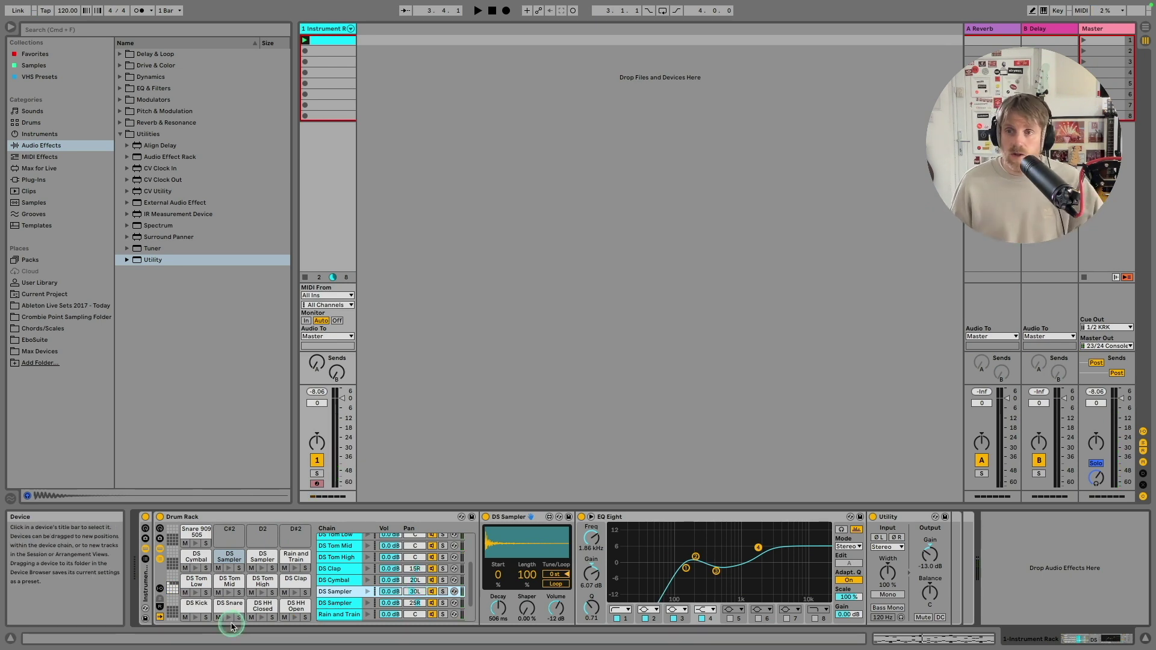
- Show the Drum Rack's input/output columns and its return chain list
{"action": "left_click", "coordinate": [159, 589]}
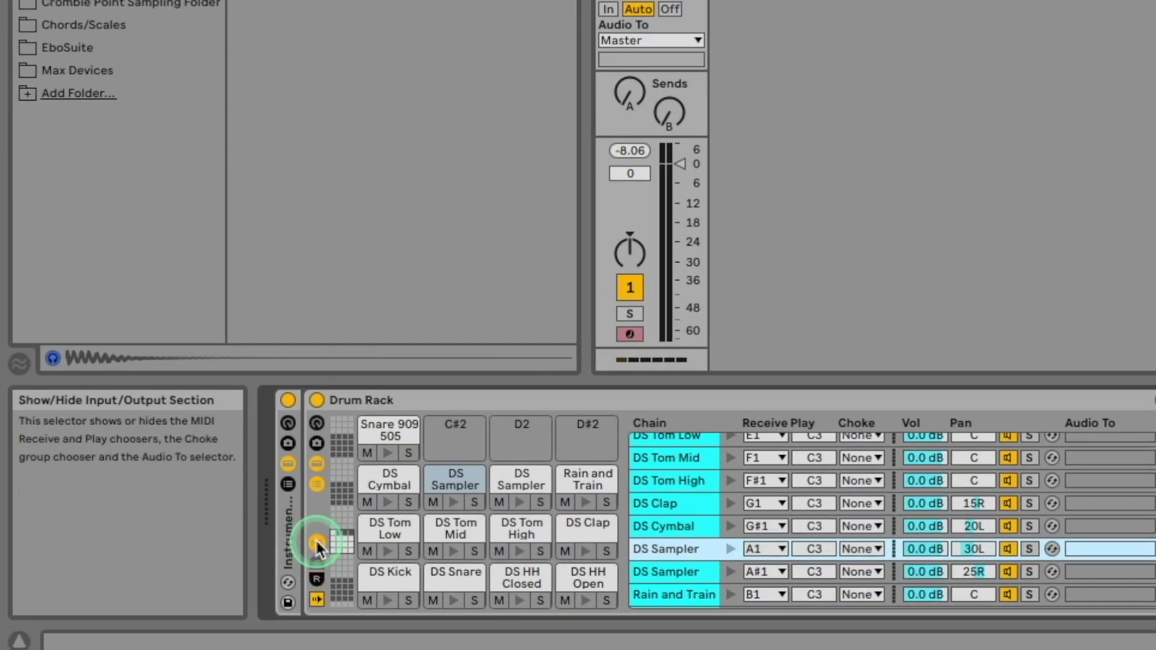
{"action": "left_click", "coordinate": [317, 582]}
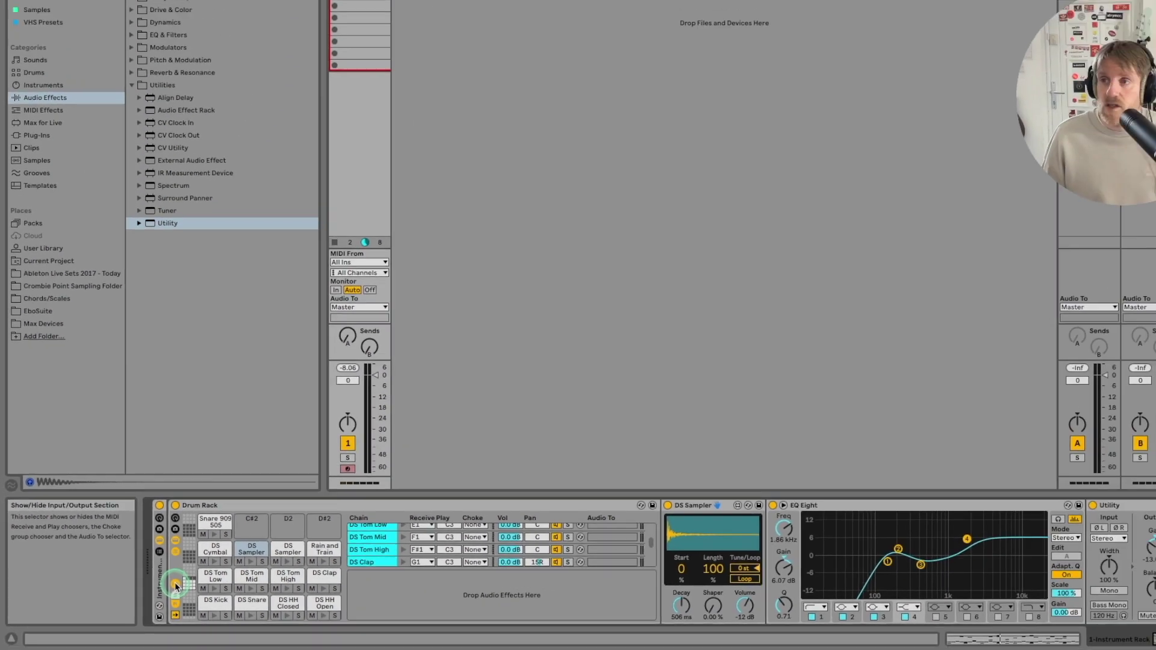
{"action": "scroll", "coordinate": [672, 475], "scroll_direction": "up", "scroll_amount": 3}
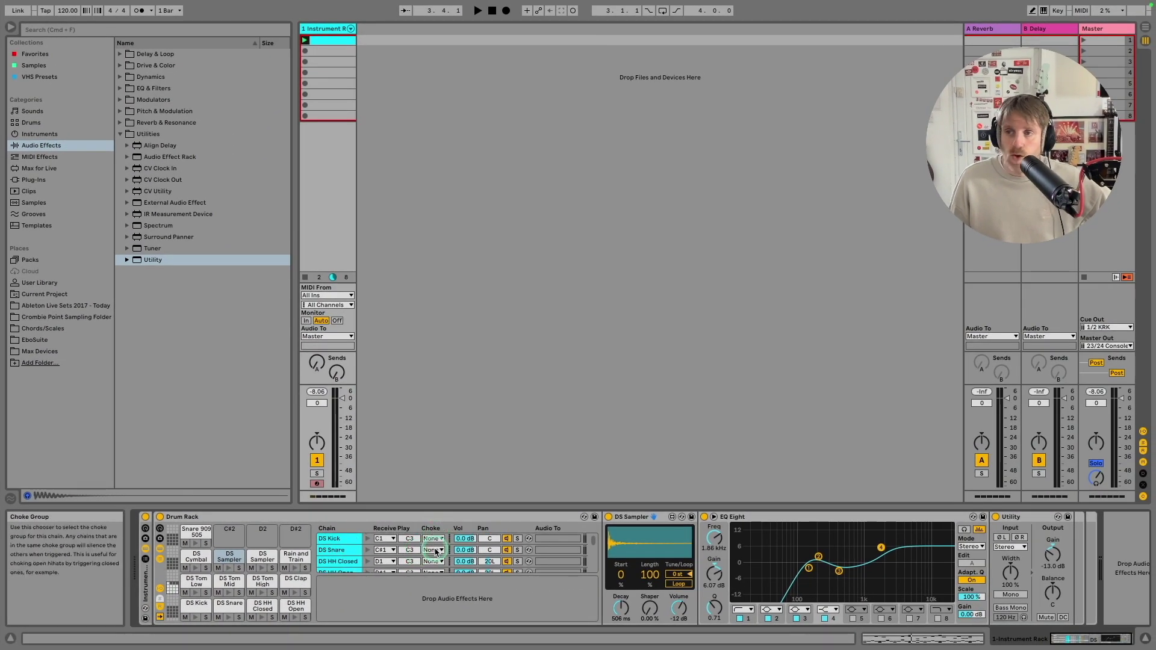
- Assign the DS HH Closed and DS HH Open chains to choke group 1
{"action": "scroll", "coordinate": [436, 542], "scroll_direction": "down", "scroll_amount": 2}
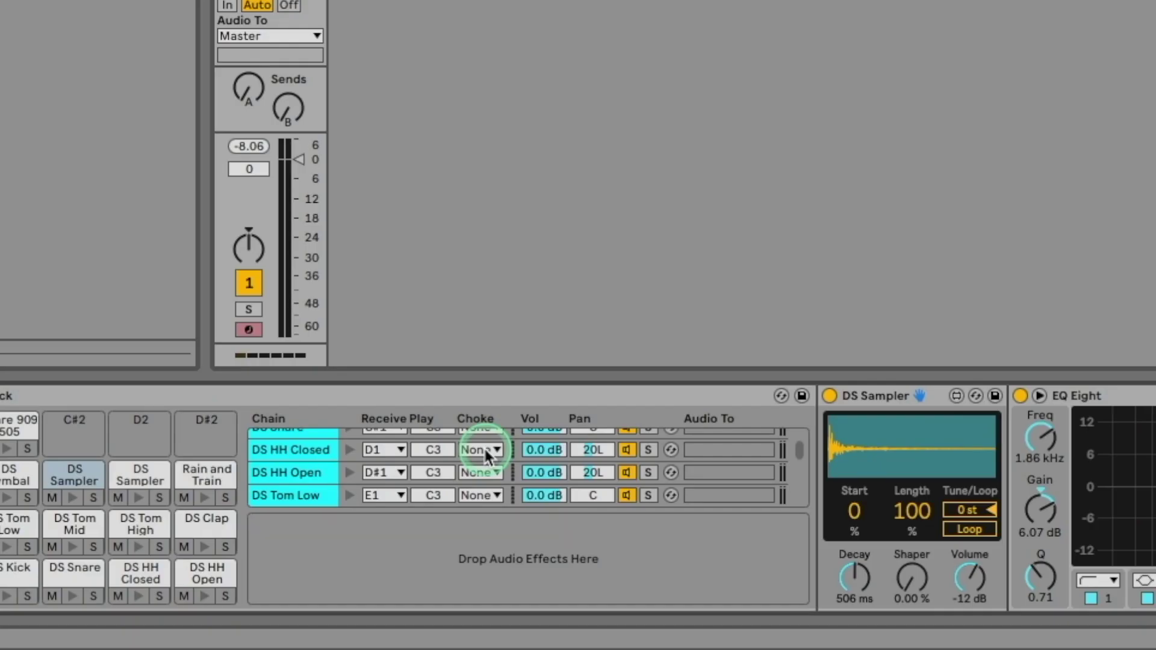
{"action": "left_click", "coordinate": [486, 456]}
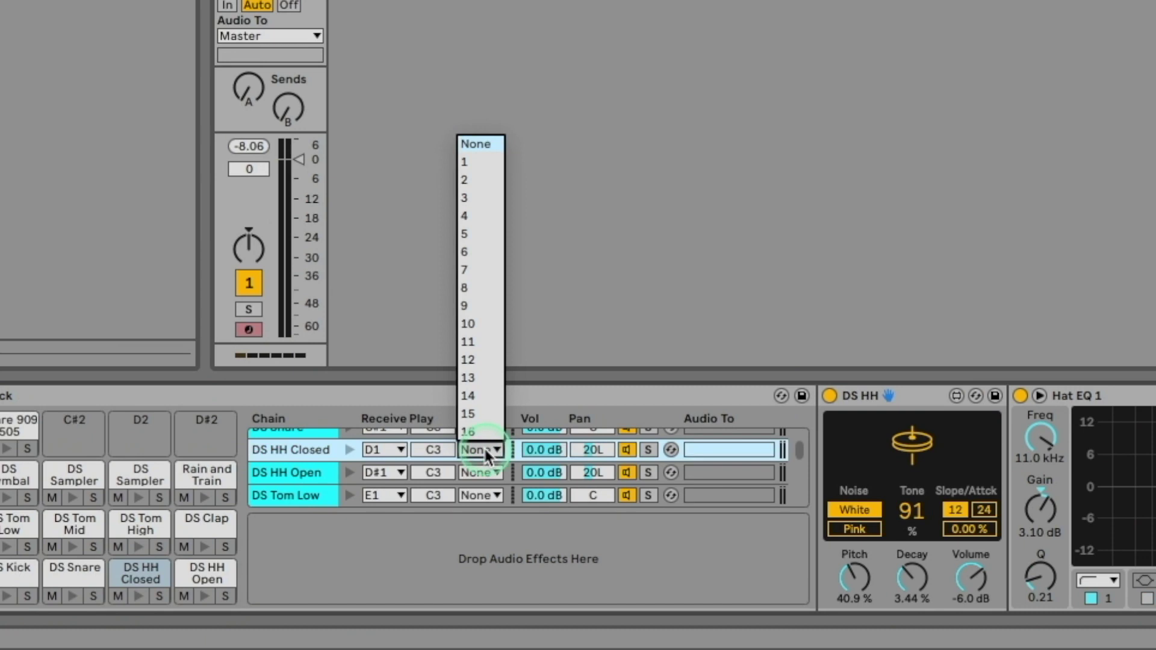
{"action": "left_click", "coordinate": [491, 160]}
{"action": "left_click", "coordinate": [487, 473]}
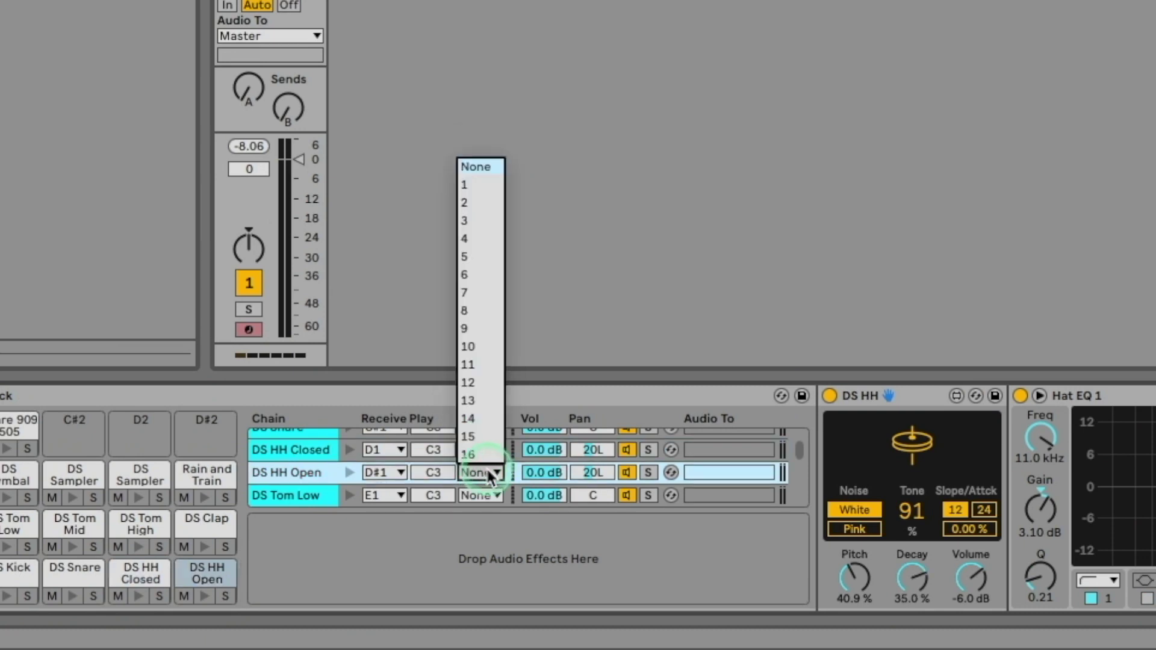
{"action": "left_click", "coordinate": [483, 182]}
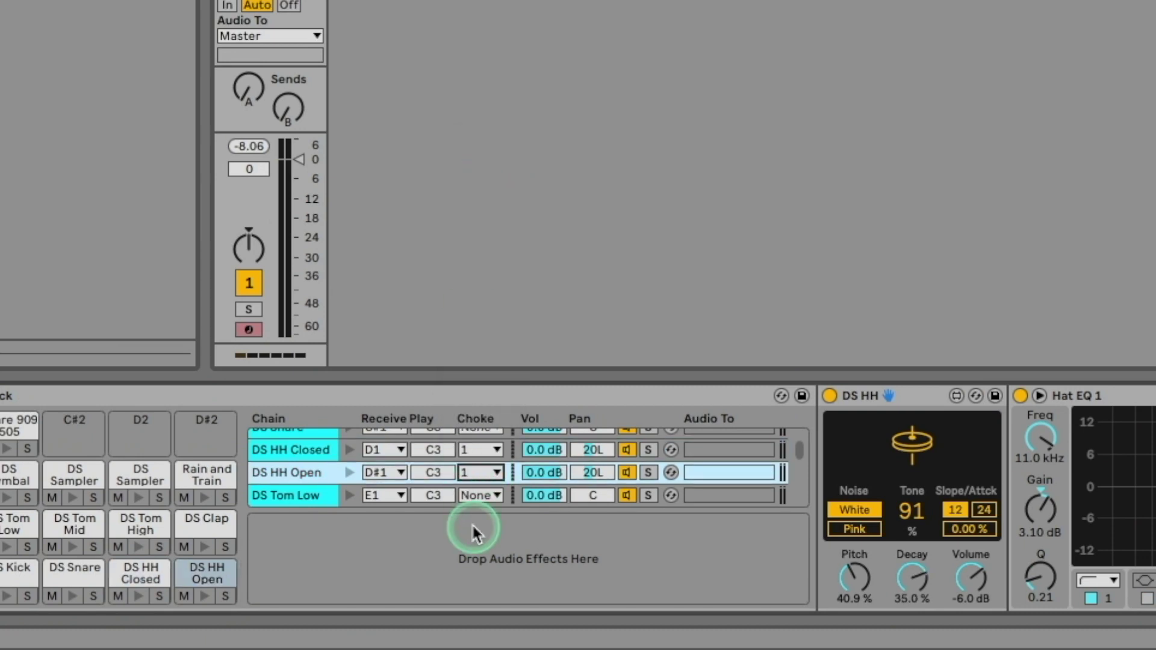
{"action": "scroll", "coordinate": [461, 457], "scroll_direction": "up", "scroll_amount": 1}
{"action": "scroll", "coordinate": [461, 457], "scroll_direction": "down", "scroll_amount": 8}
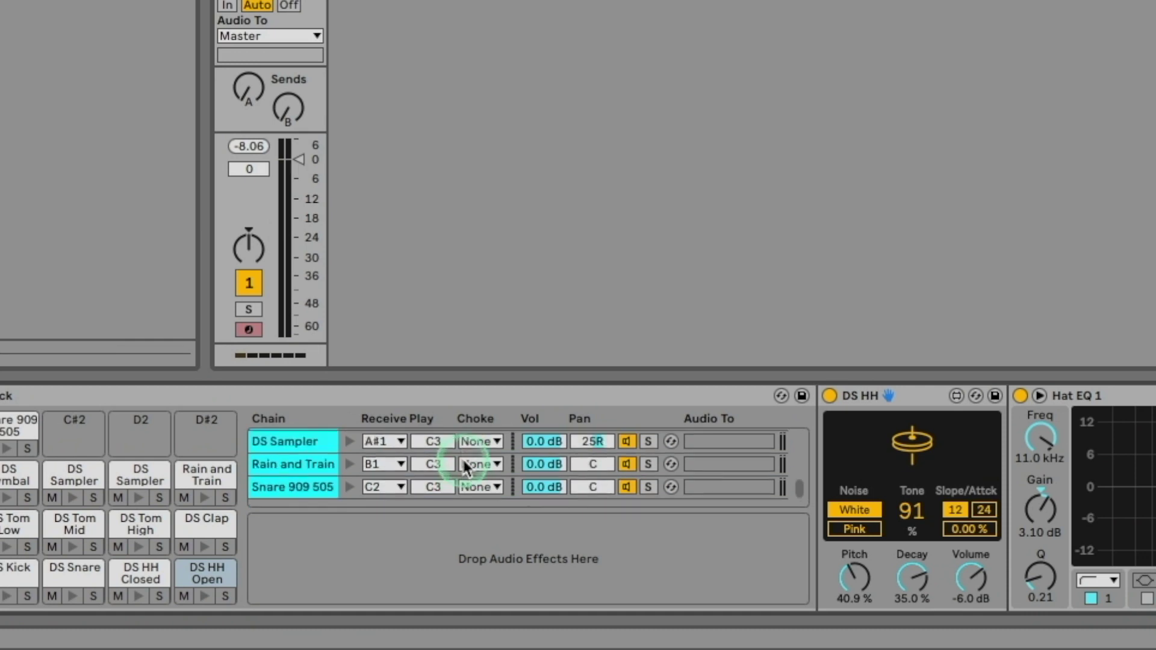
{"action": "scroll", "coordinate": [465, 468], "scroll_direction": "up", "scroll_amount": 8}
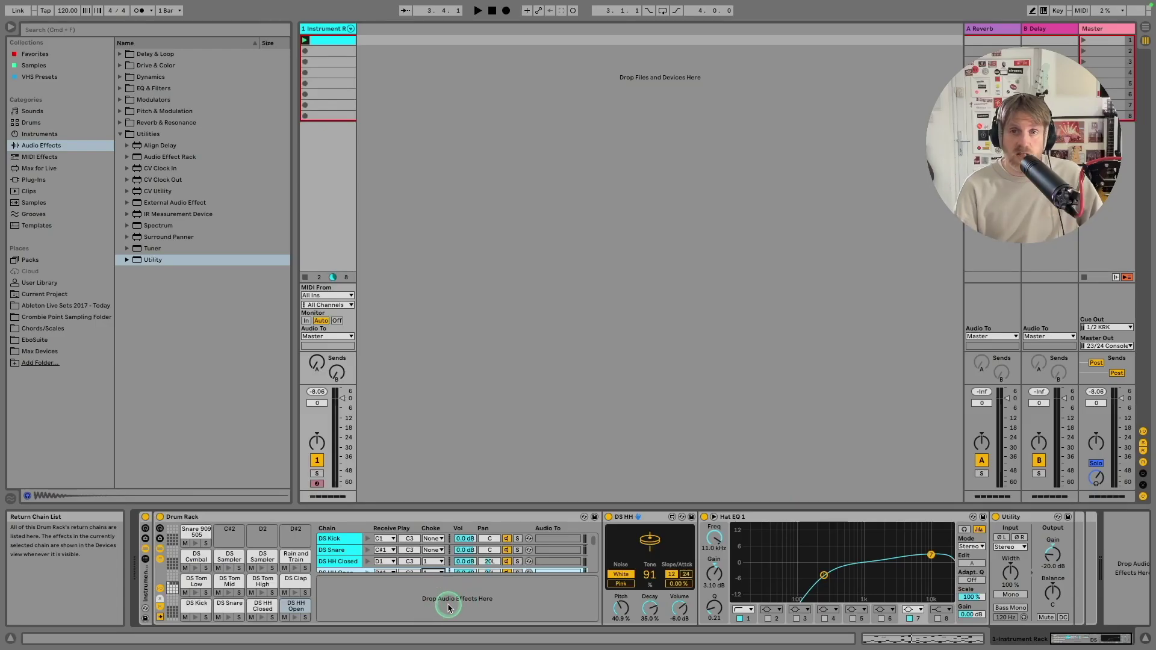
- Add the Reverb audio effect from Reverb & Resonance as a return chain in the Drum Rack
{"action": "left_click", "coordinate": [121, 134]}
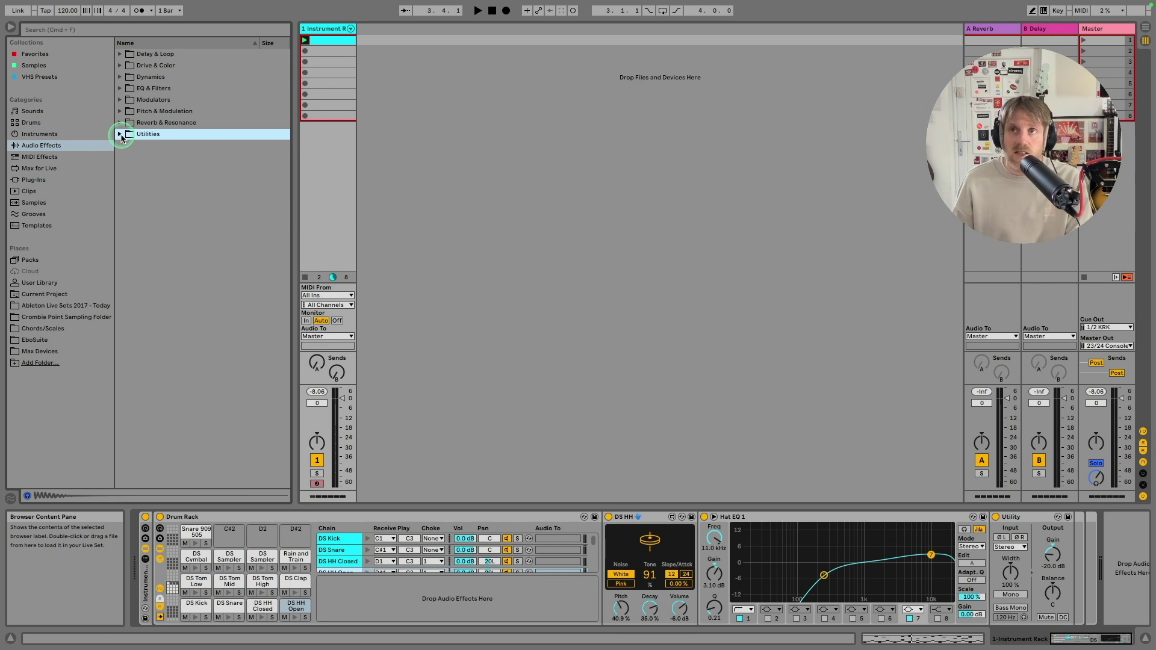
{"action": "left_click", "coordinate": [121, 123]}
{"action": "left_click_drag", "start_coordinate": [154, 191], "coordinate": [396, 590]}
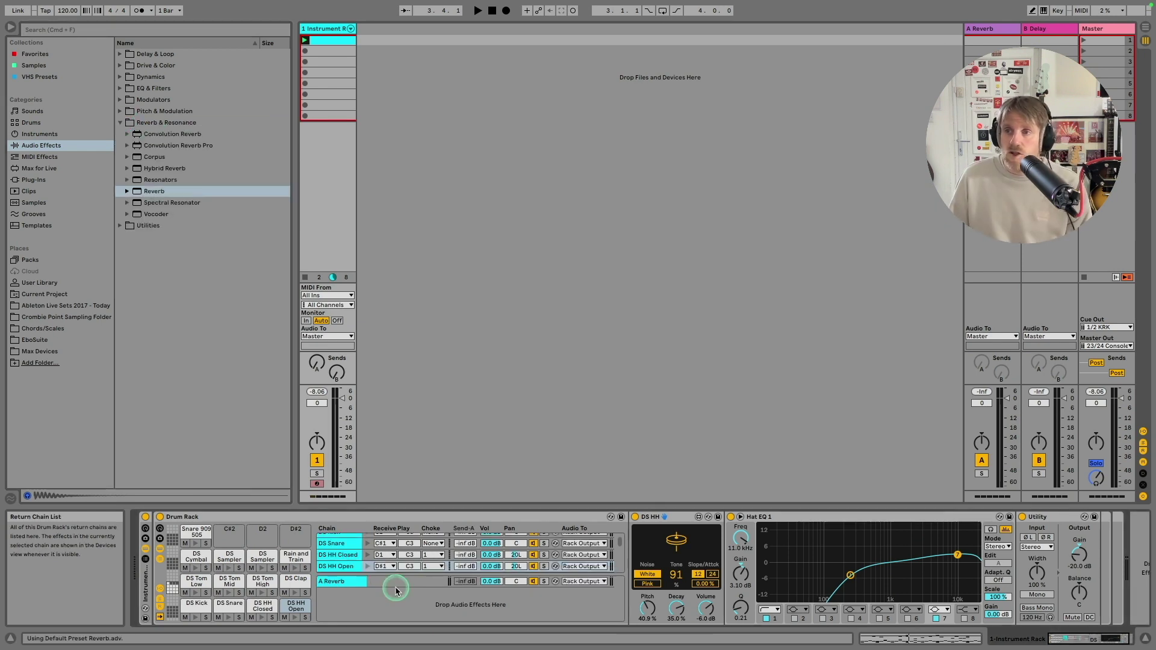
- On the return Reverb, use only the input low cut at 3.24 kHz and set Dry/Wet to 100 %
{"action": "left_click", "coordinate": [347, 582]}
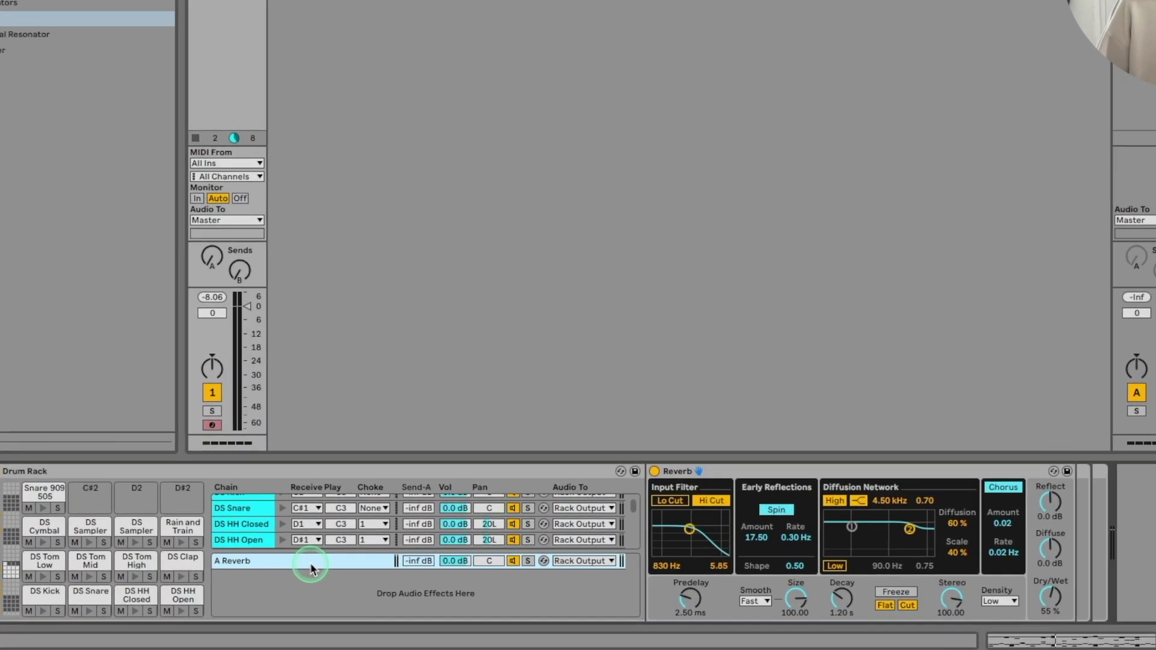
{"action": "left_click", "coordinate": [657, 539]}
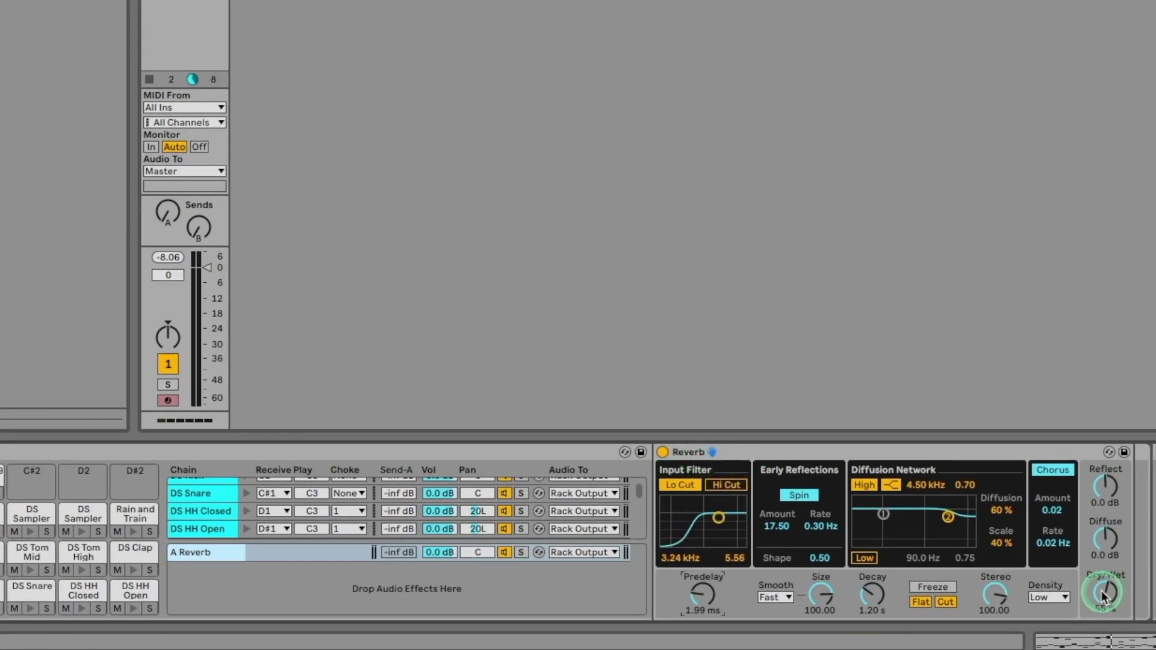
{"action": "left_click_drag", "start_coordinate": [1104, 596], "coordinate": [1078, 597]}
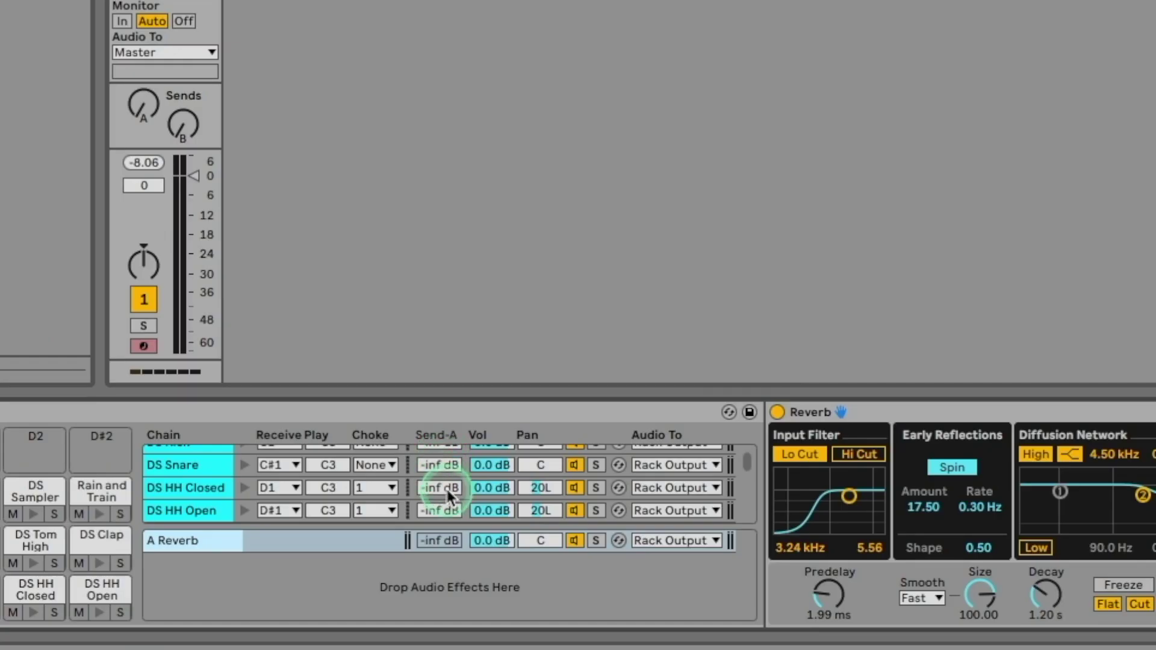
- Raise the DS Snare chain's Send-A to the Reverb return to 0.0 dB while the clip plays
{"action": "scroll", "coordinate": [447, 495], "scroll_direction": "up", "scroll_amount": 1}
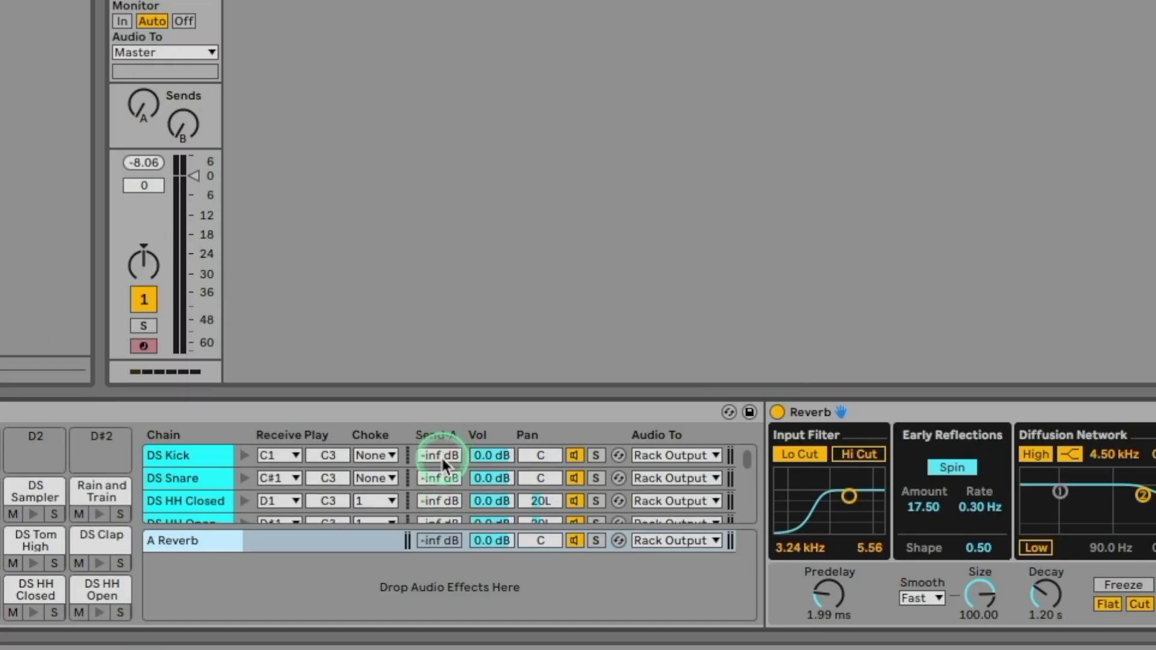
{"action": "scroll", "coordinate": [440, 457], "scroll_direction": "down", "scroll_amount": 1}
{"action": "scroll", "coordinate": [441, 456], "scroll_direction": "down", "scroll_amount": 10}
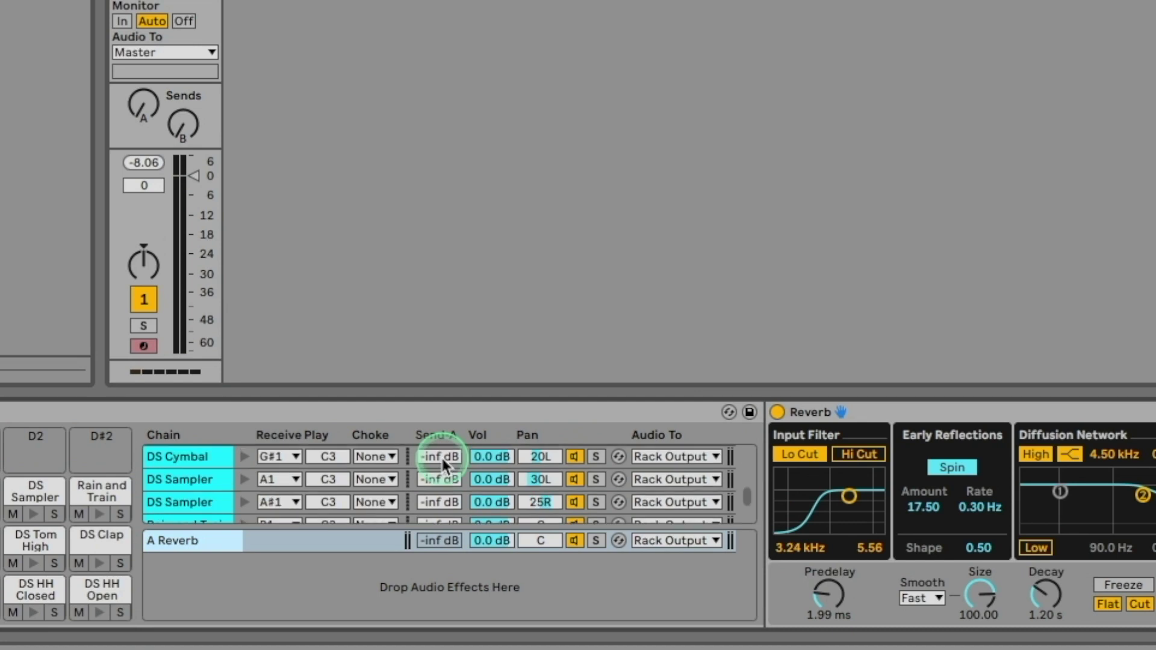
{"action": "scroll", "coordinate": [441, 456], "scroll_direction": "up", "scroll_amount": 6}
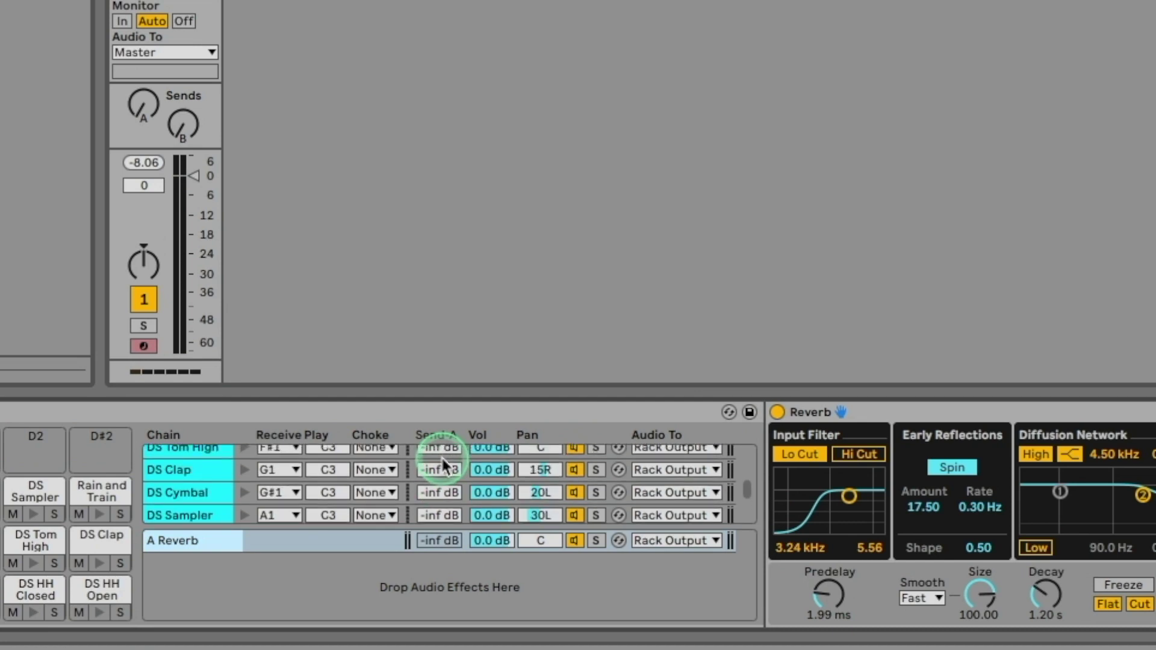
{"action": "scroll", "coordinate": [441, 456], "scroll_direction": "up", "scroll_amount": 8}
{"action": "scroll", "coordinate": [441, 456], "scroll_direction": "up", "scroll_amount": 1}
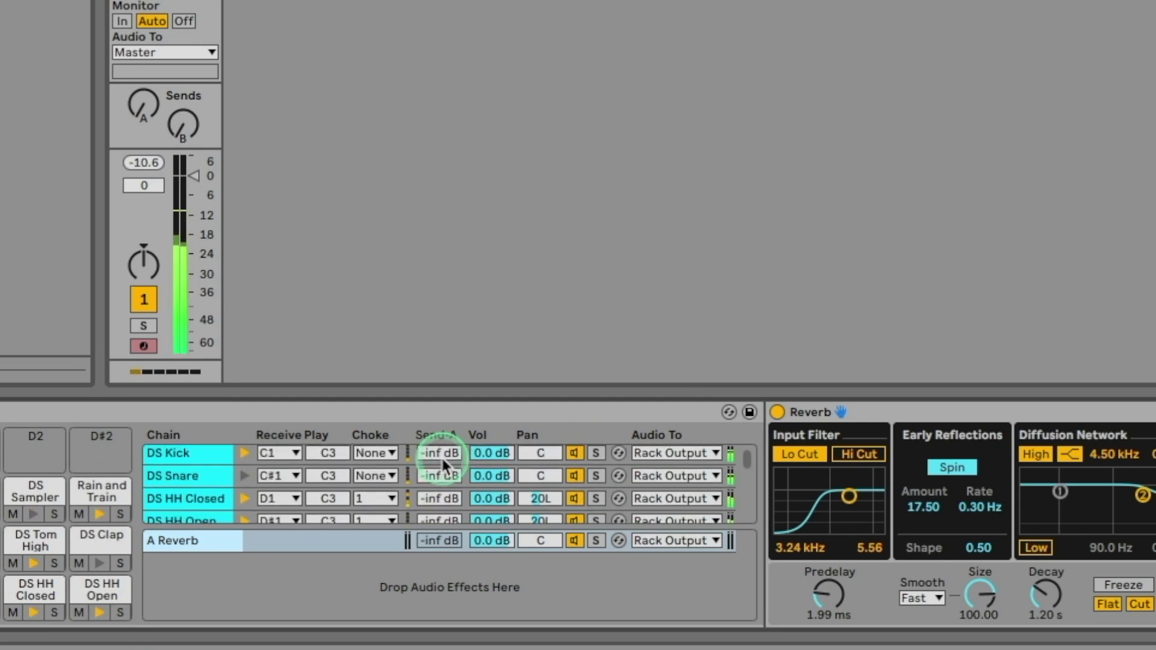
{"action": "mouse_move", "coordinate": [450, 471]}
{"action": "left_mouse_down"}
{"action": "mouse_move", "coordinate": [450, 434]}
{"action": "mouse_move", "coordinate": [451, 472]}
{"action": "left_mouse_up"}
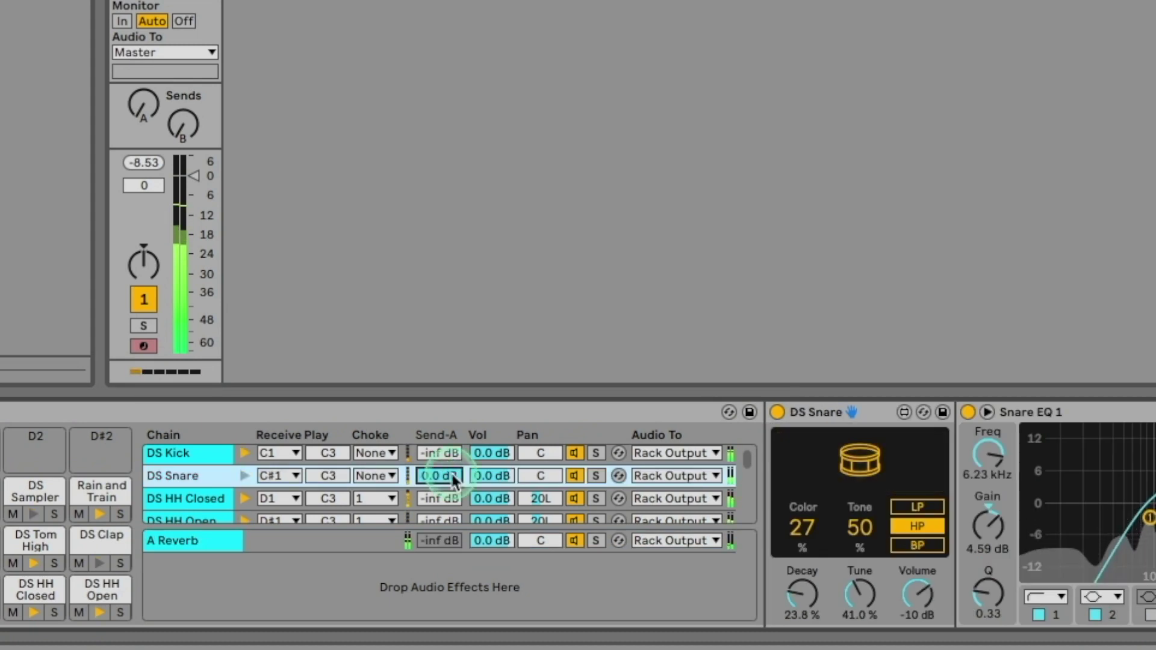
- Set Send-A to 0.0 dB on the Snare 909 505 chain and the DS Clap chain
{"action": "scroll", "coordinate": [451, 471], "scroll_direction": "down", "scroll_amount": 8}
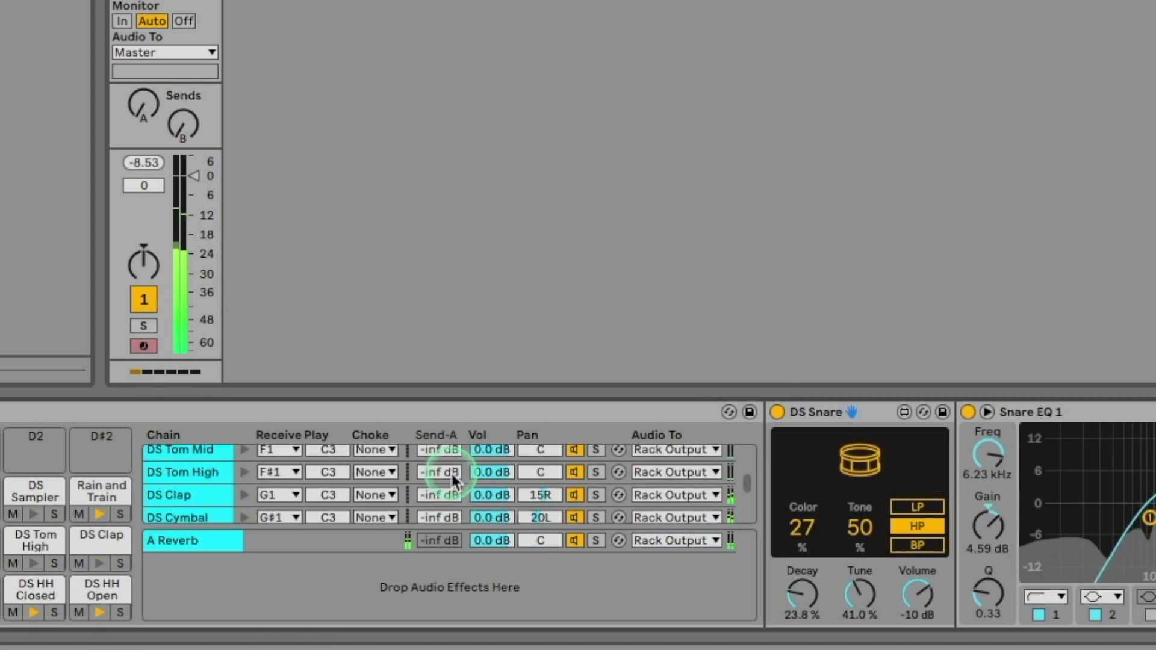
{"action": "scroll", "coordinate": [451, 471], "scroll_direction": "down", "scroll_amount": 4}
{"action": "left_click", "coordinate": [450, 486]}
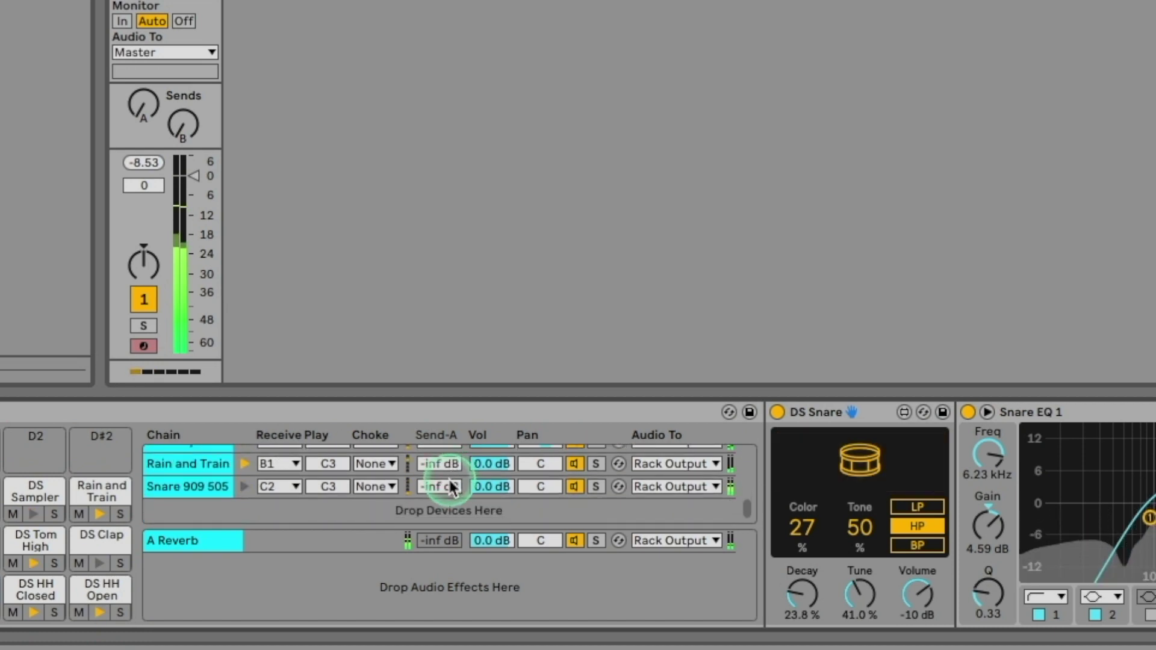
{"action": "scroll", "coordinate": [441, 478], "scroll_direction": "up", "scroll_amount": 5}
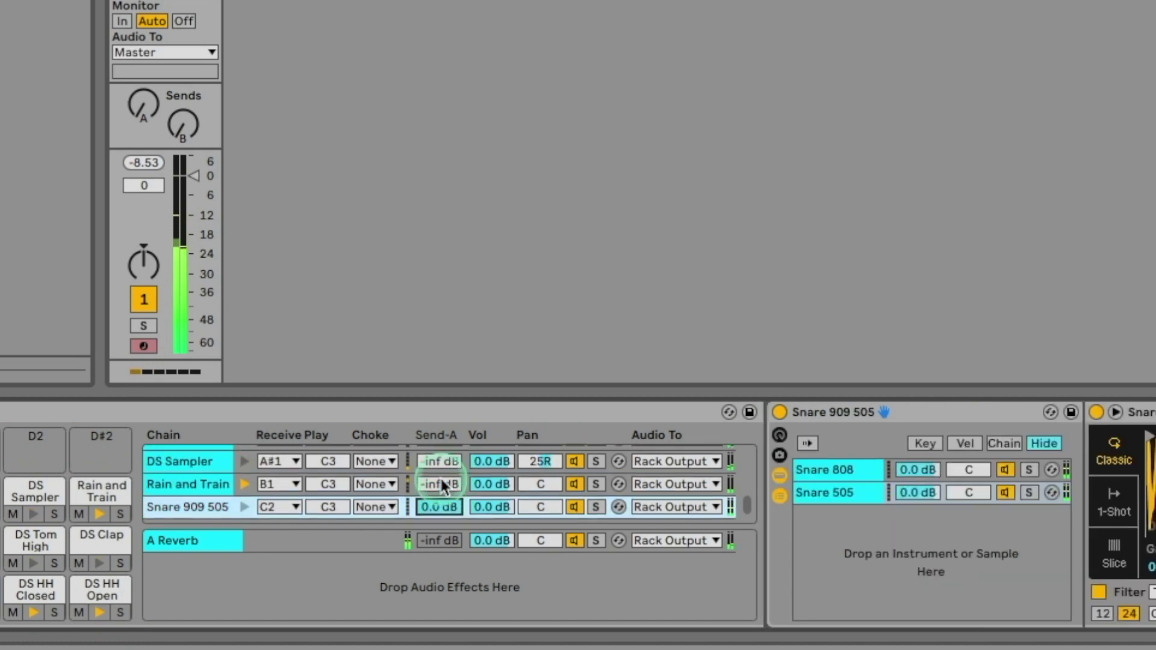
{"action": "scroll", "coordinate": [439, 476], "scroll_direction": "up", "scroll_amount": 3}
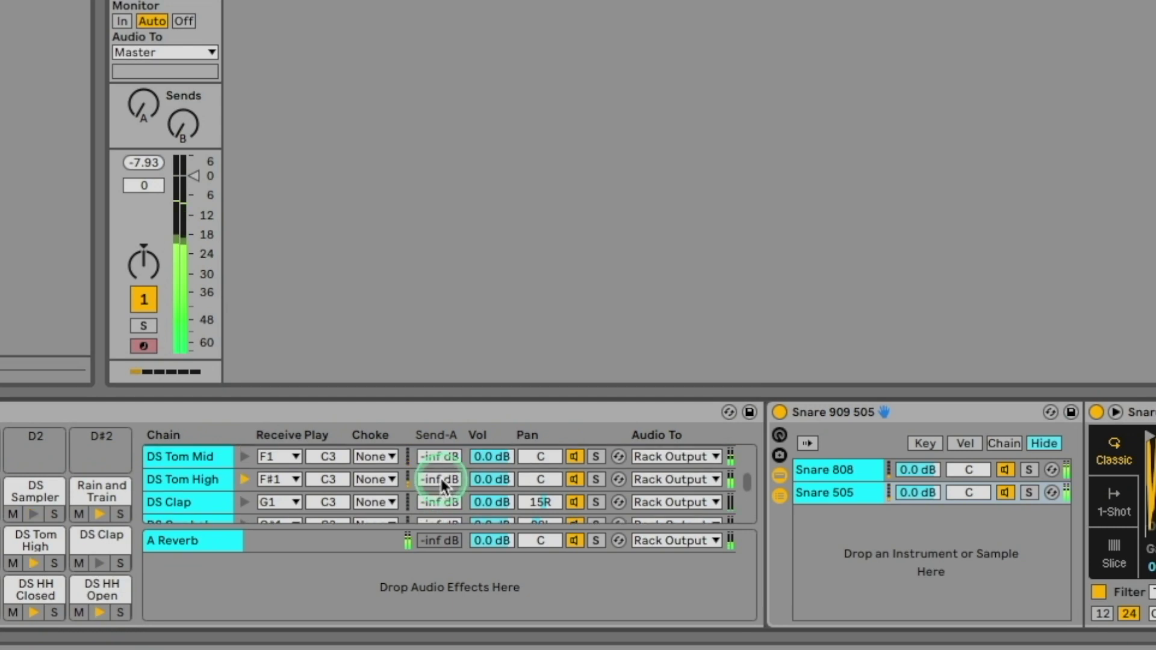
{"action": "left_click_drag", "start_coordinate": [446, 501], "coordinate": [445, 457]}
- Set Send-A to about -17 dB on the DS HH Closed chain and -1.6 dB on the DS HH Open chain
{"action": "scroll", "coordinate": [470, 565], "scroll_direction": "down", "scroll_amount": 5}
{"action": "scroll", "coordinate": [470, 565], "scroll_direction": "down", "scroll_amount": 5}
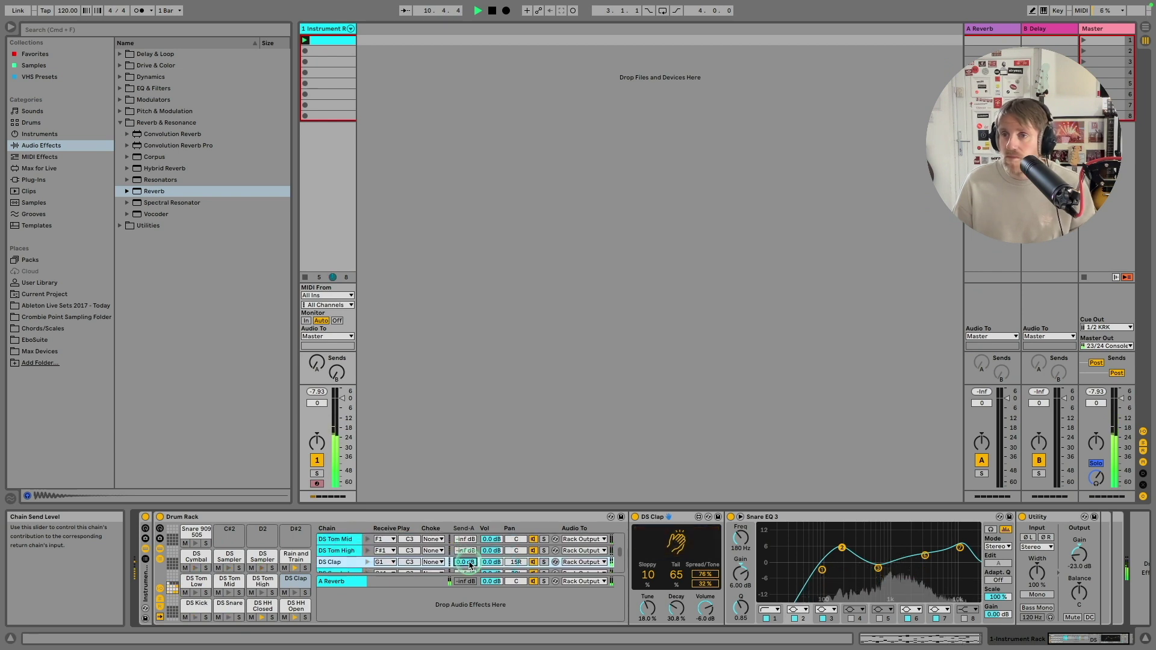
{"action": "scroll", "coordinate": [470, 565], "scroll_direction": "up", "scroll_amount": 1}
{"action": "left_click_drag", "start_coordinate": [473, 561], "coordinate": [472, 553]}
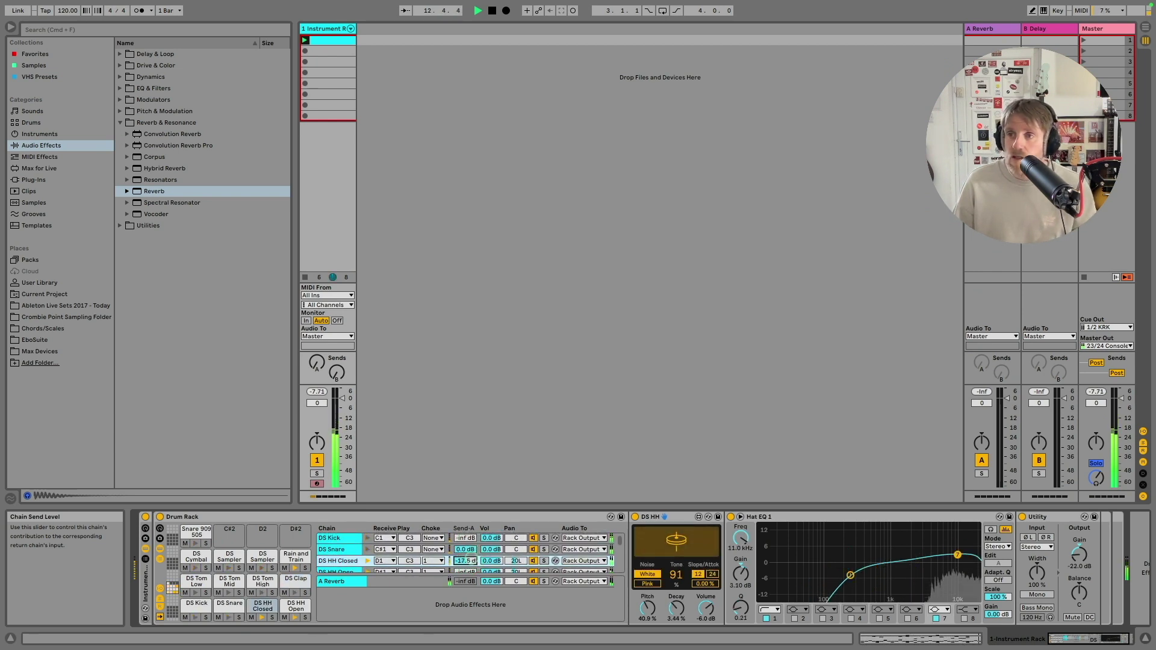
{"action": "scroll", "coordinate": [473, 561], "scroll_direction": "down", "scroll_amount": 2}
{"action": "left_click_drag", "start_coordinate": [467, 547], "coordinate": [467, 521]}
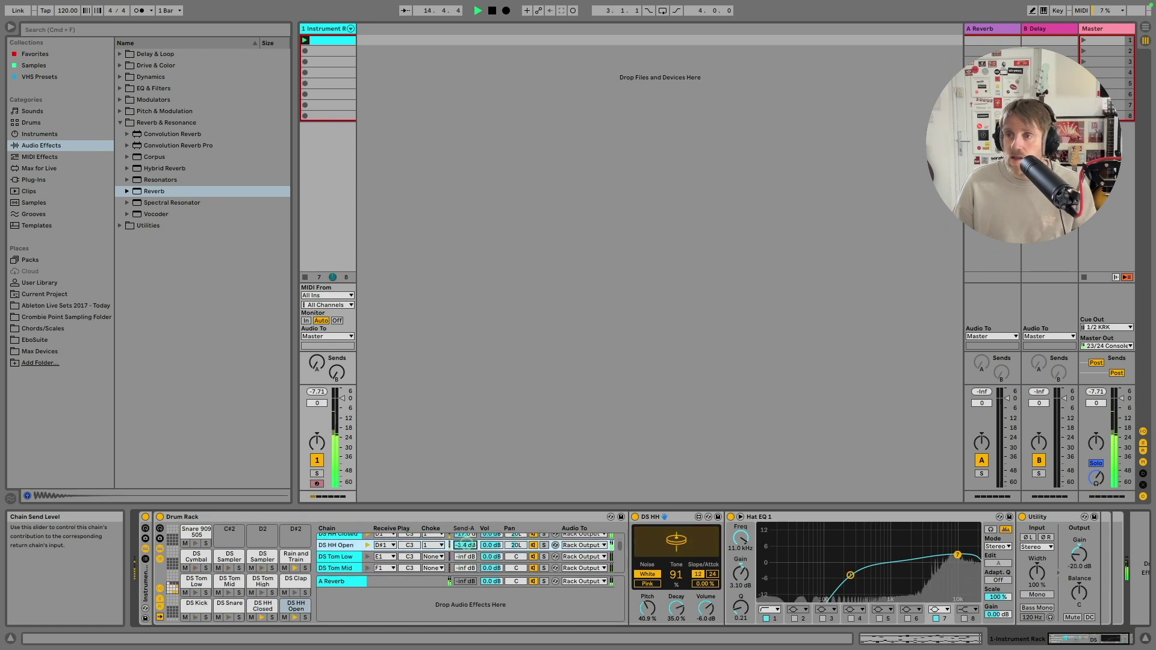
{"action": "left_click_drag", "start_coordinate": [468, 521], "coordinate": [467, 518]}
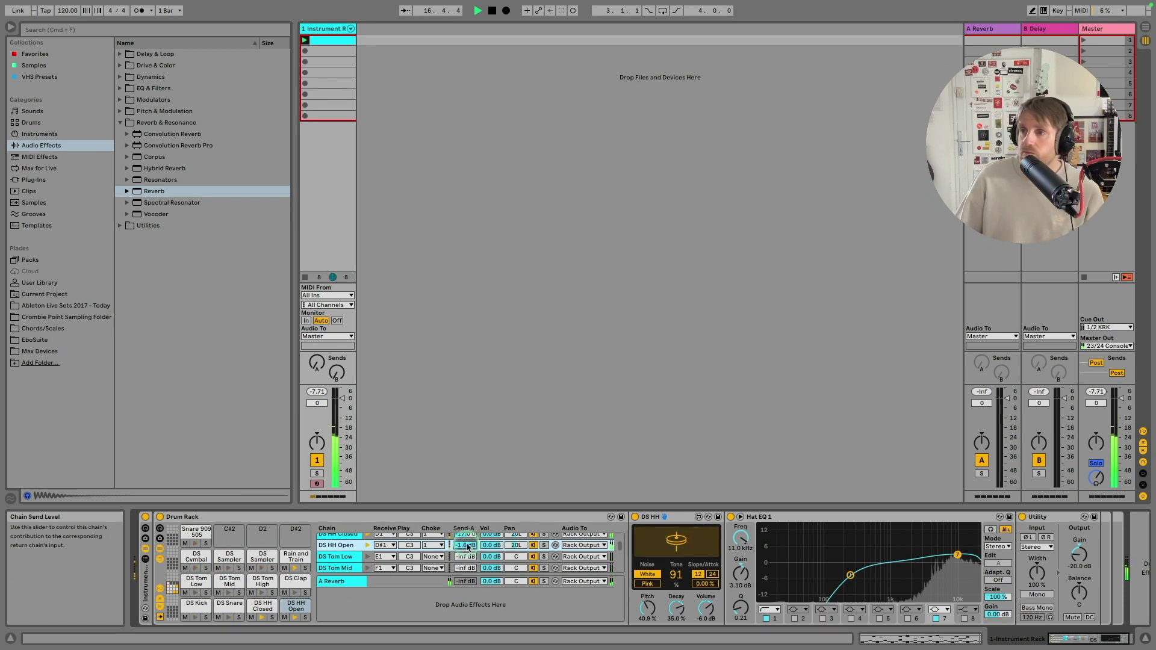
- Add Auto Pan from Pitch & Modulation as a second return chain below the Reverb return in the Drum Rack
{"action": "left_click", "coordinate": [338, 586]}
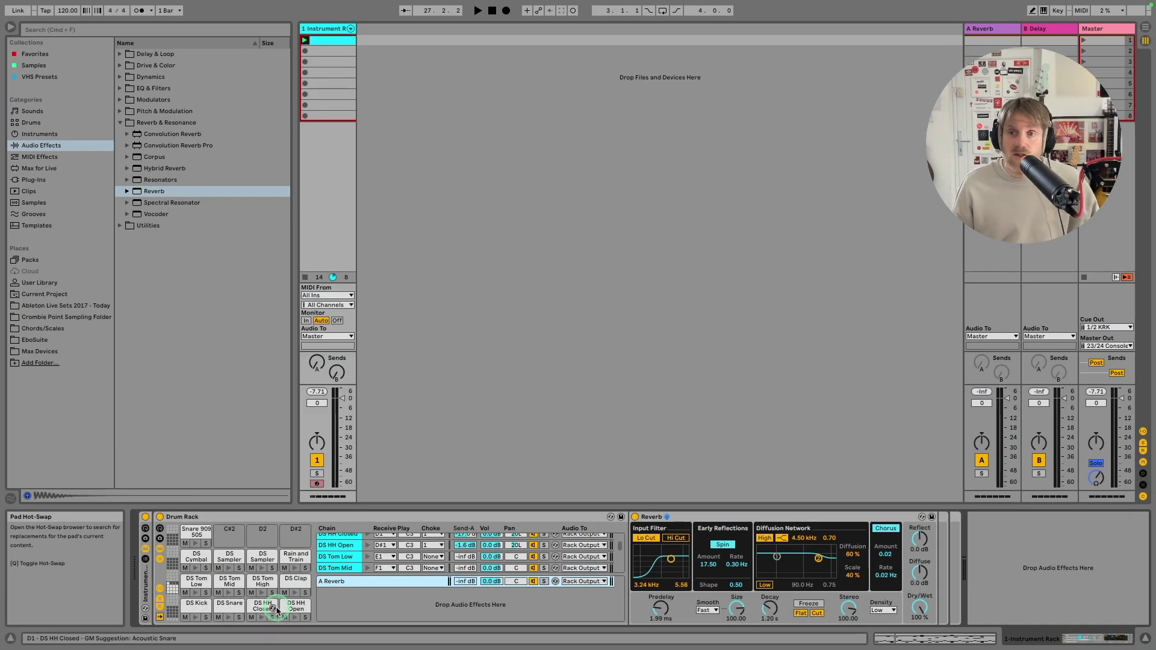
{"action": "left_click", "coordinate": [119, 123]}
{"action": "left_click", "coordinate": [119, 112]}
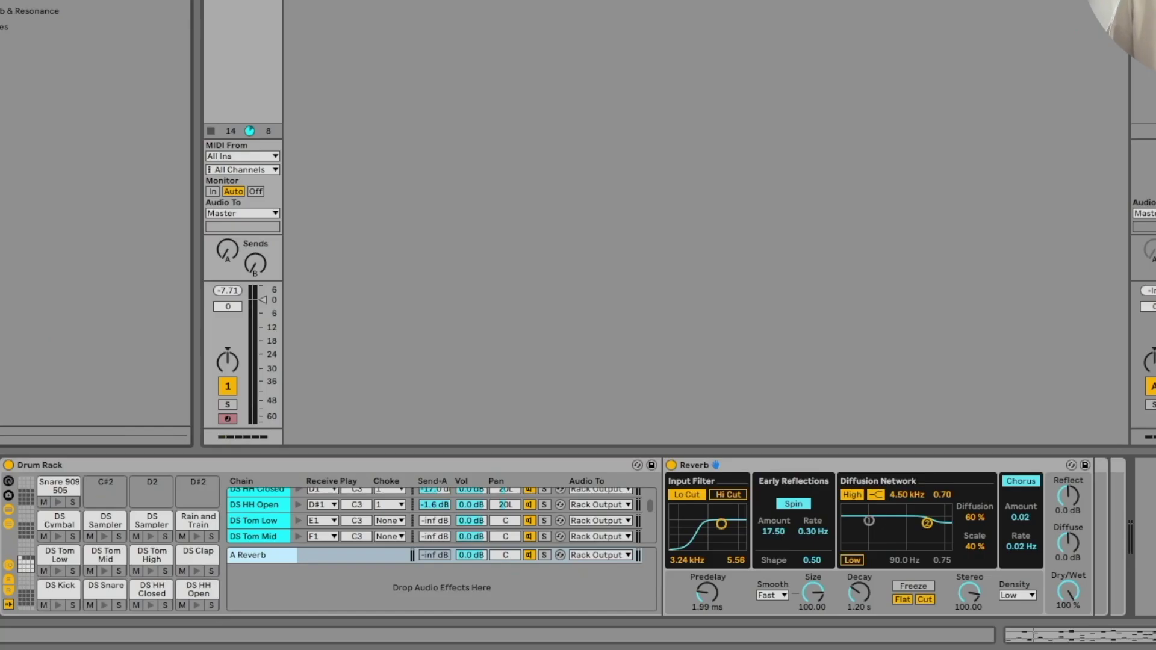
{"action": "left_click_drag", "start_coordinate": [30, 1], "coordinate": [330, 586]}
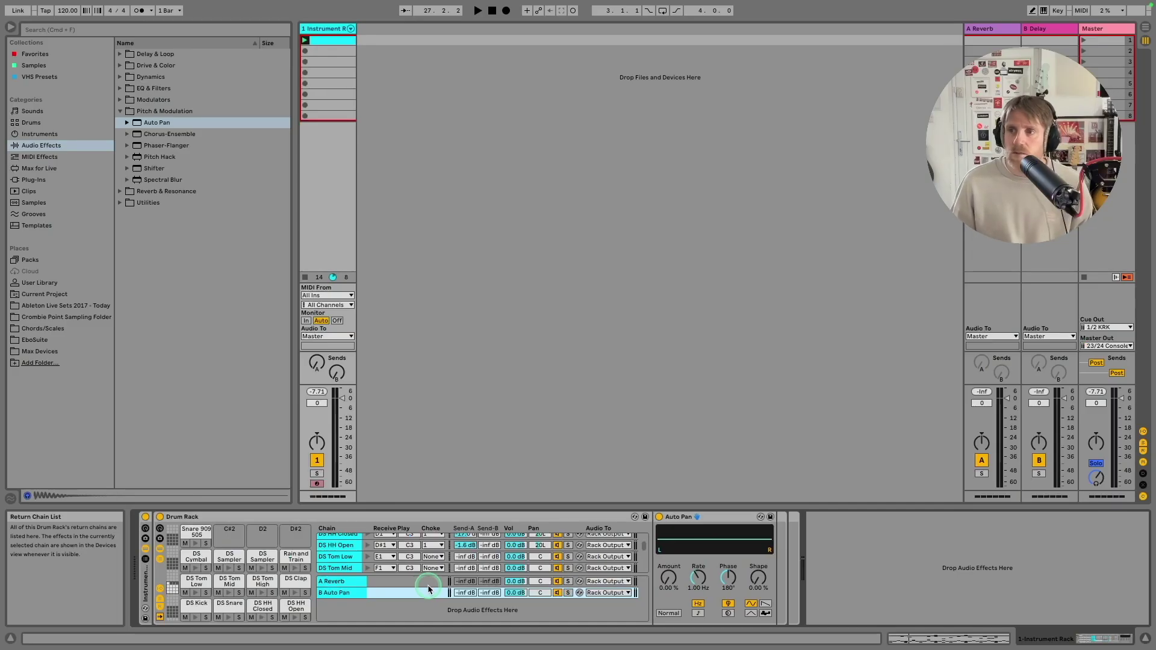
- Delete the Auto Pan return chain from the Drum Rack and play the clip
{"action": "left_click", "coordinate": [404, 596]}
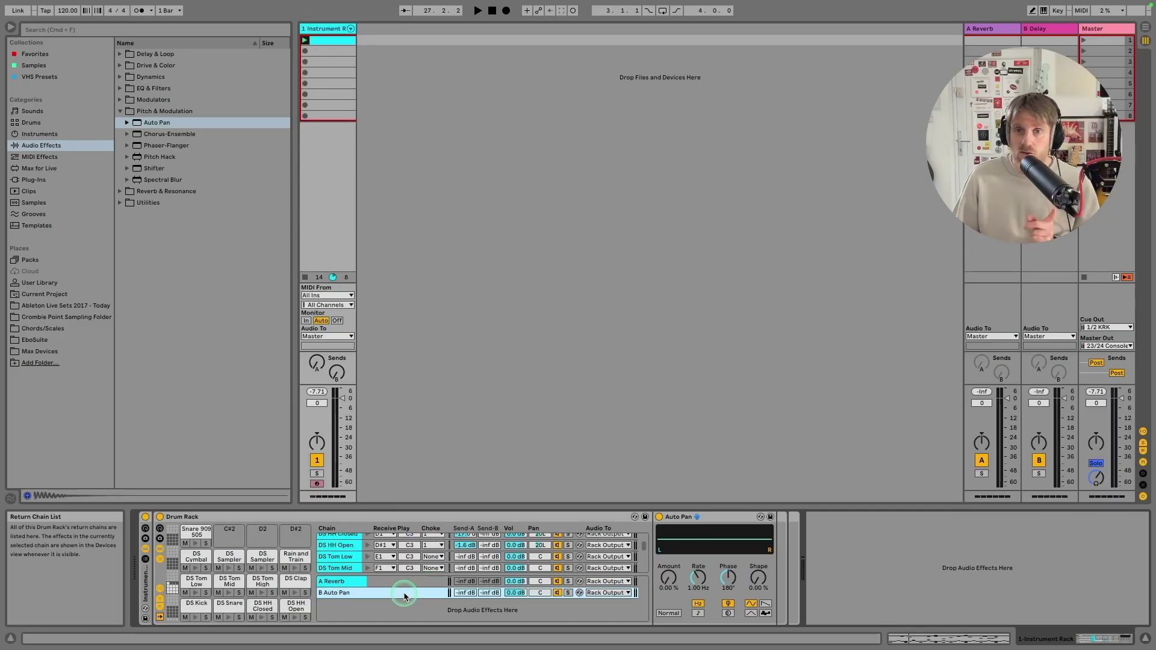
{"action": "key", "text": "Delete"}
{"action": "left_click", "coordinate": [478, 613]}
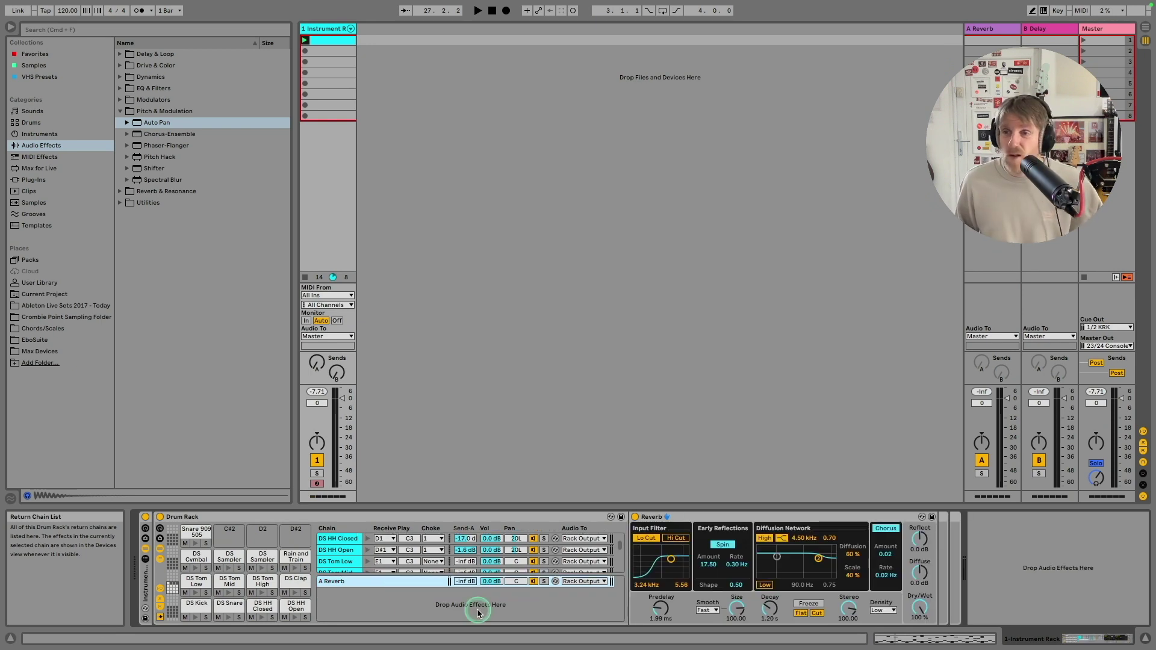
{"action": "key", "text": "space"}
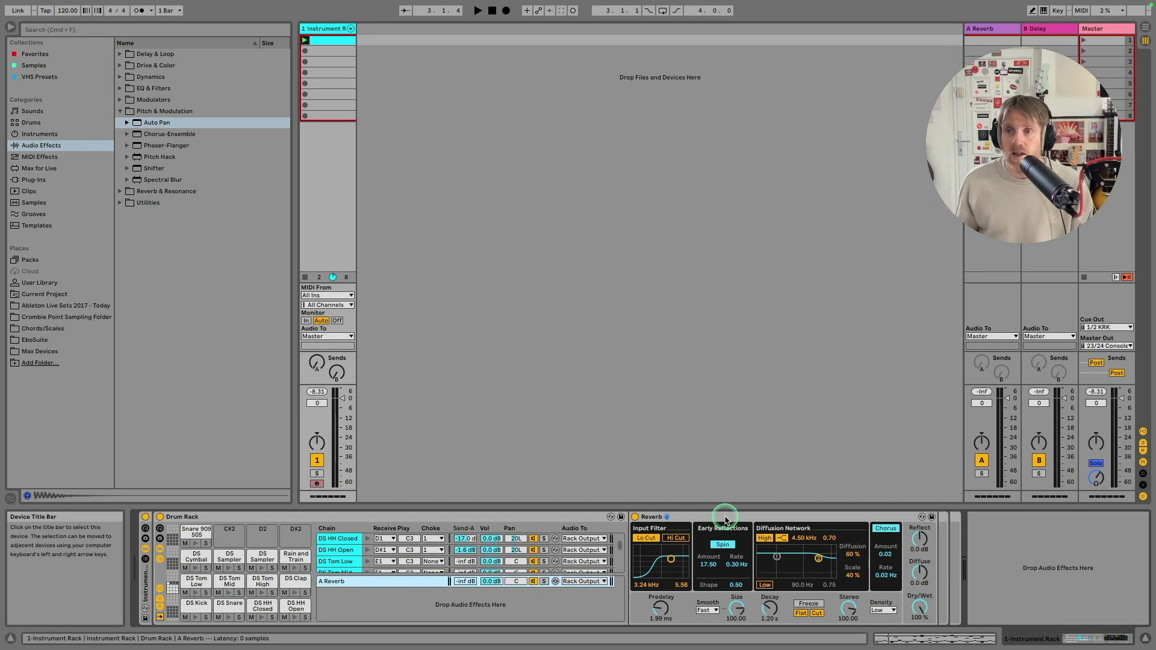
- Fold the Reverb device and hide the Drum Rack's input/output section, sends, return chains and chain list
{"action": "double_click", "coordinate": [725, 520]}
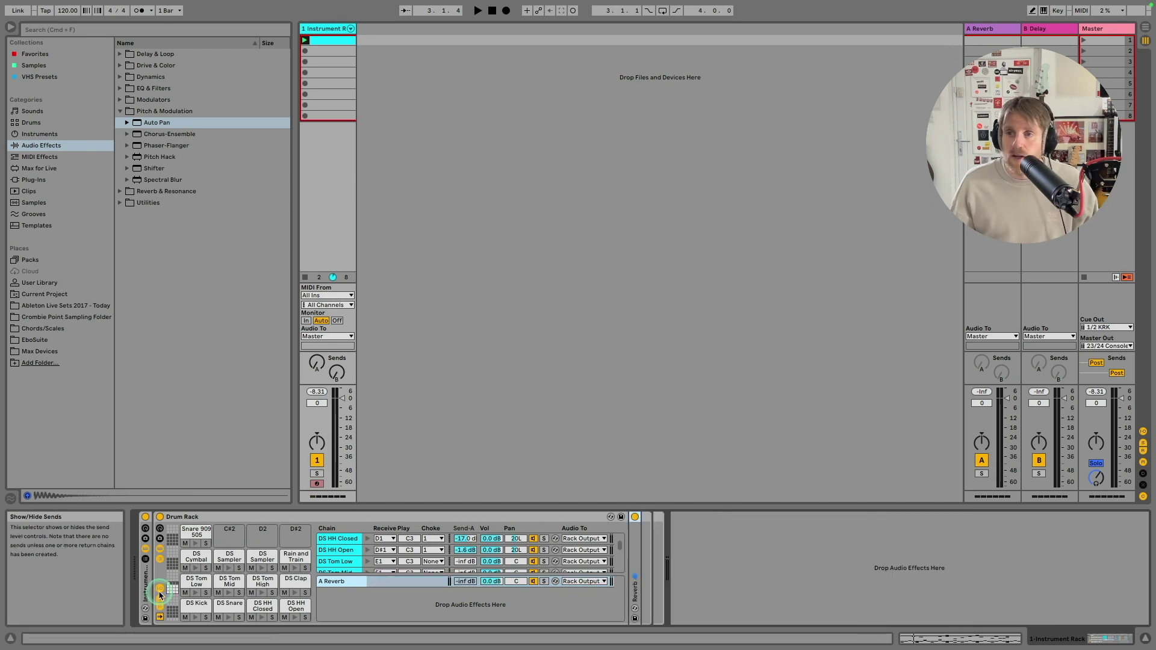
{"action": "left_click", "coordinate": [160, 589]}
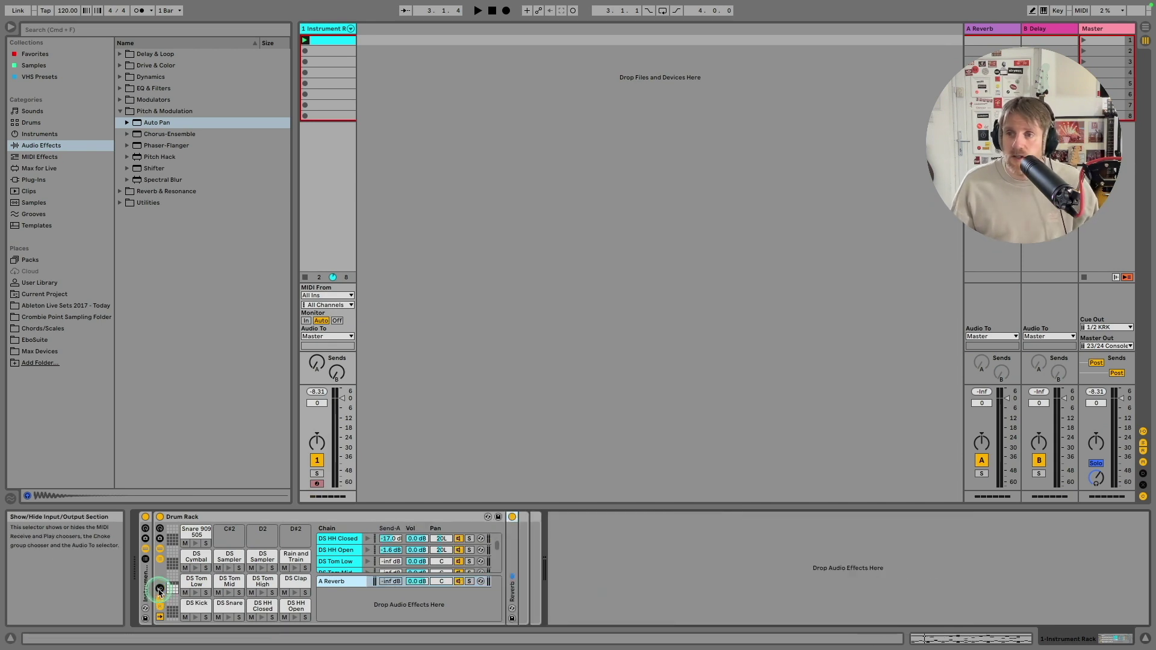
{"action": "left_click", "coordinate": [160, 590]}
{"action": "left_click", "coordinate": [160, 590]}
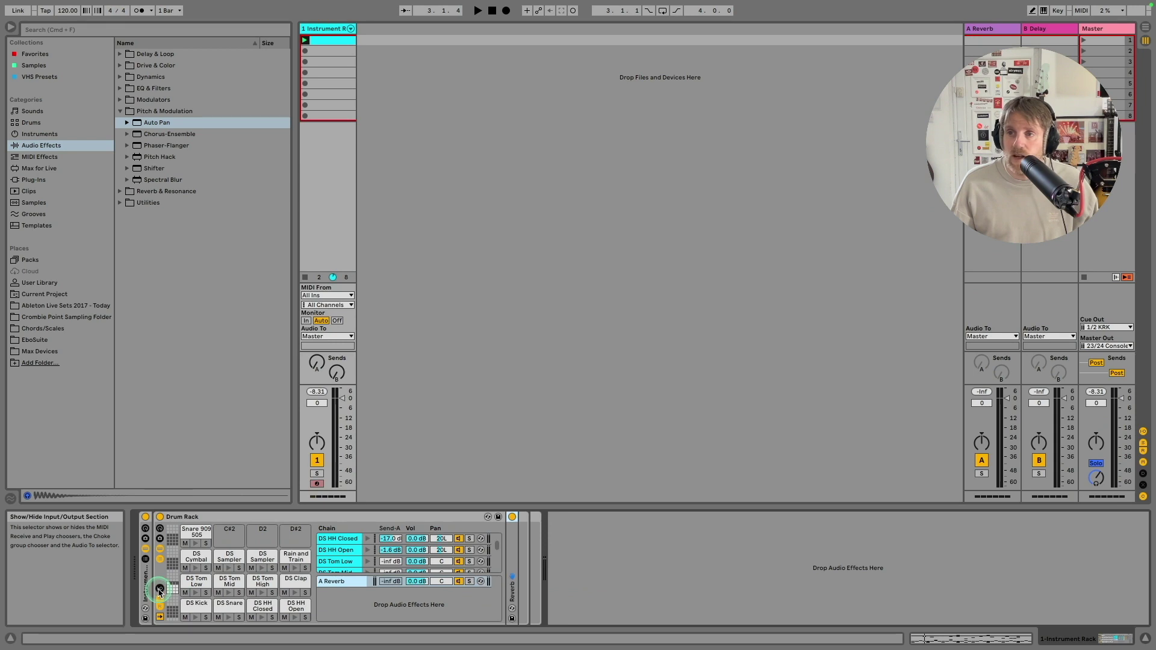
{"action": "left_click", "coordinate": [160, 600]}
{"action": "left_click", "coordinate": [160, 606]}
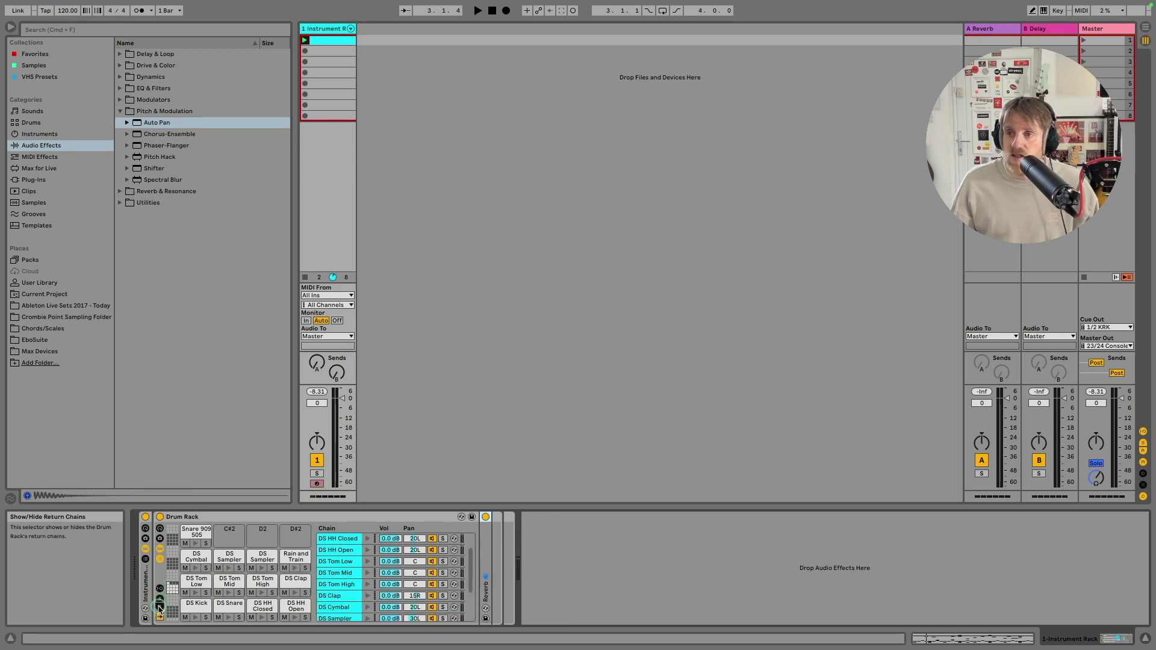
{"action": "left_click", "coordinate": [160, 560]}
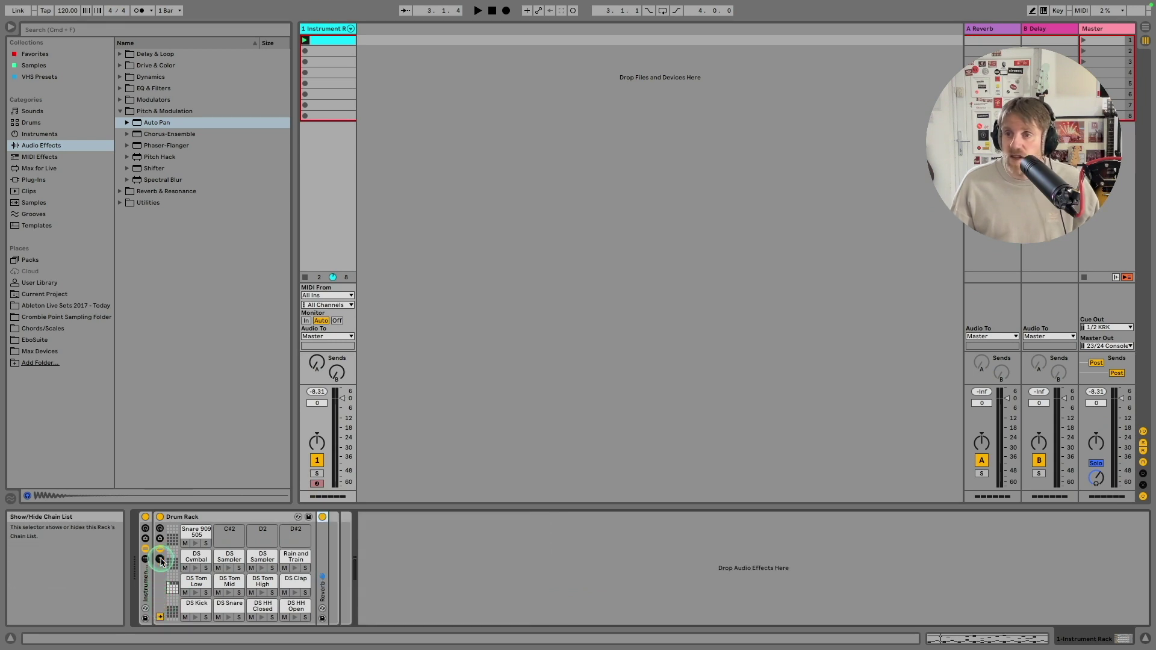
- Hide the devices inside the Drum Rack and show the Instrument Rack's macro controls
{"action": "left_click", "coordinate": [503, 540]}
{"action": "left_click", "coordinate": [165, 533]}
{"action": "left_click", "coordinate": [145, 529]}
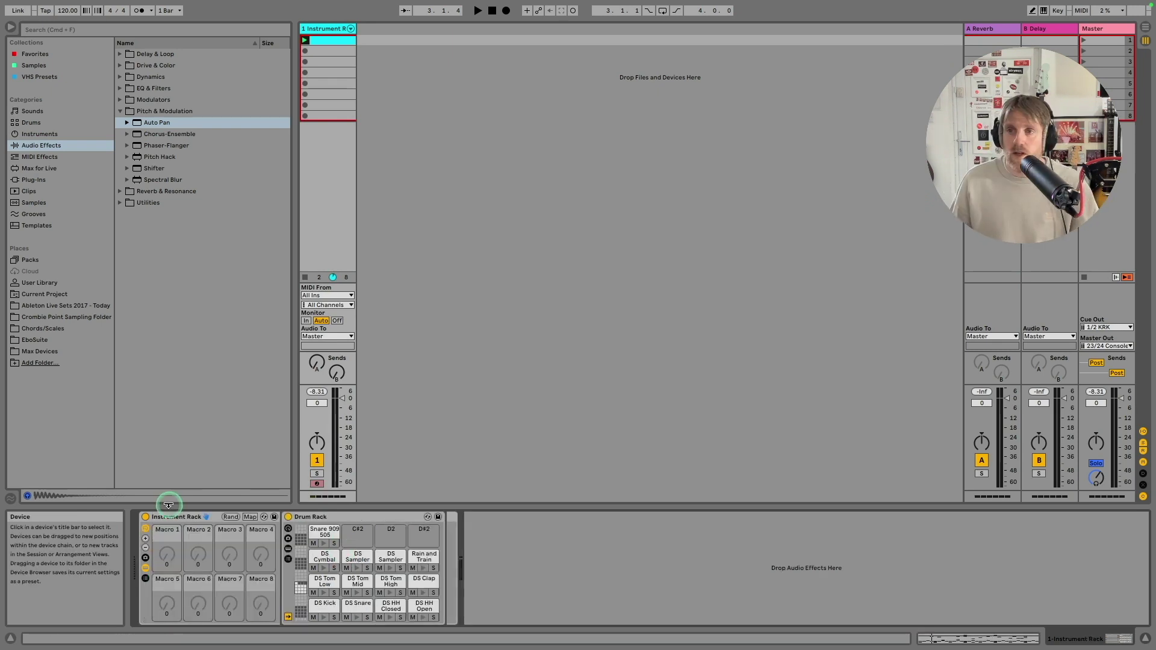
- Add Drum Buss from Drive & Color after the Drum Rack, set its output gain to -8 dB and fold it
{"action": "left_click", "coordinate": [364, 516]}
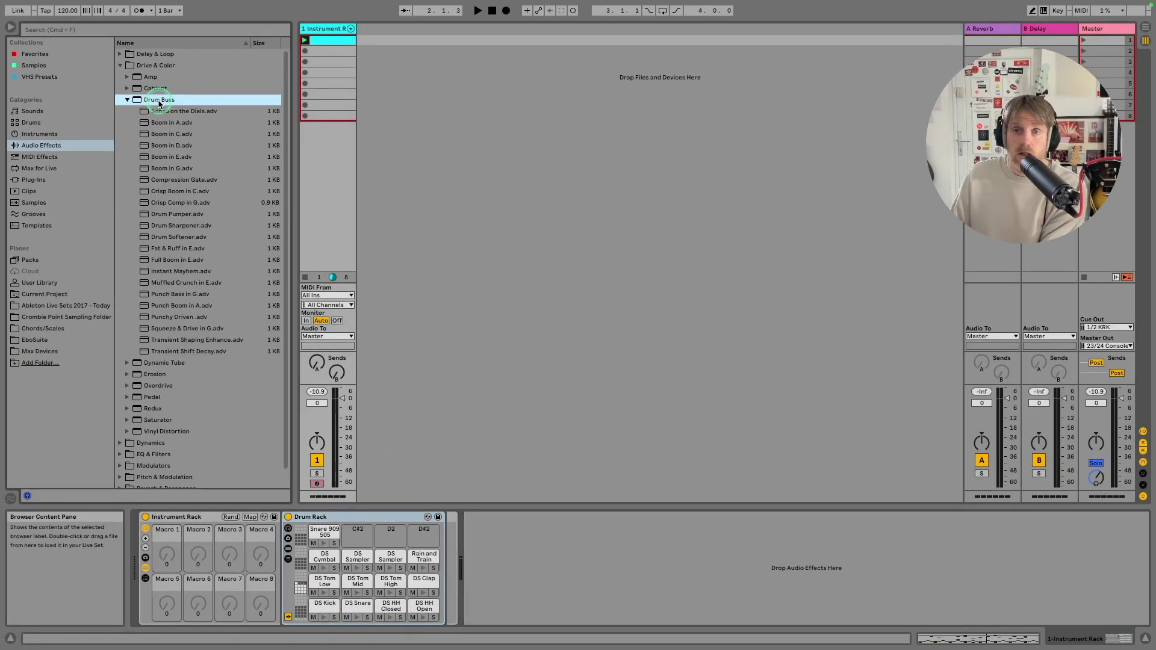
{"action": "left_click_drag", "start_coordinate": [159, 100], "coordinate": [444, 550]}
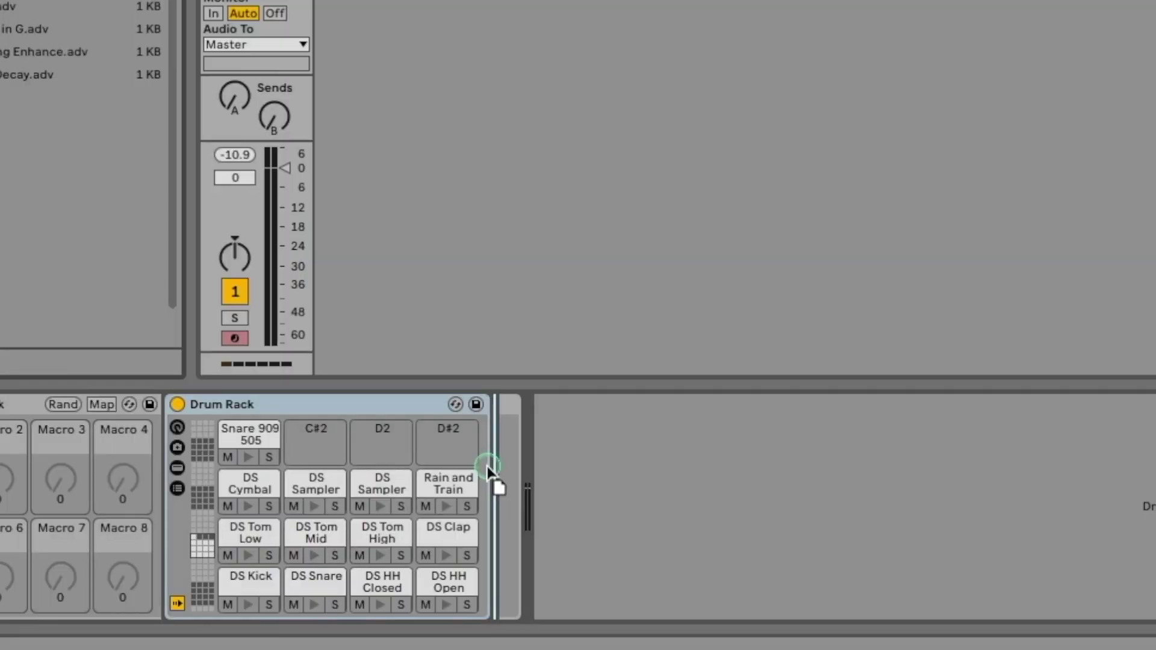
{"action": "left_click_drag", "start_coordinate": [488, 466], "coordinate": [488, 466]}
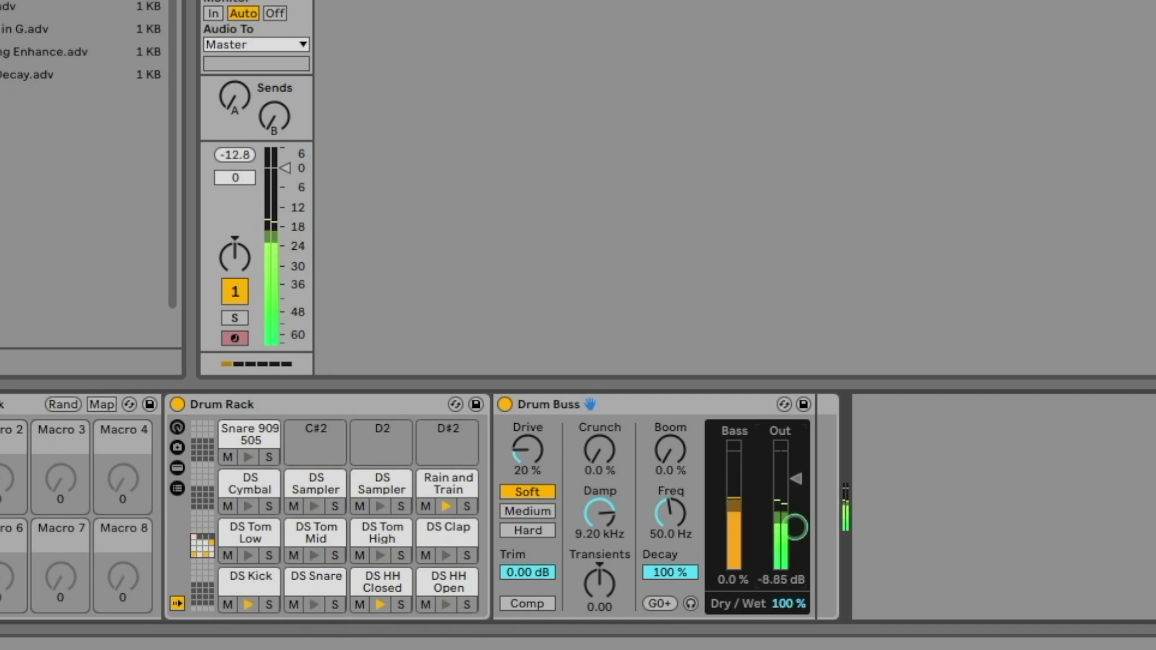
{"action": "left_click", "coordinate": [778, 582]}
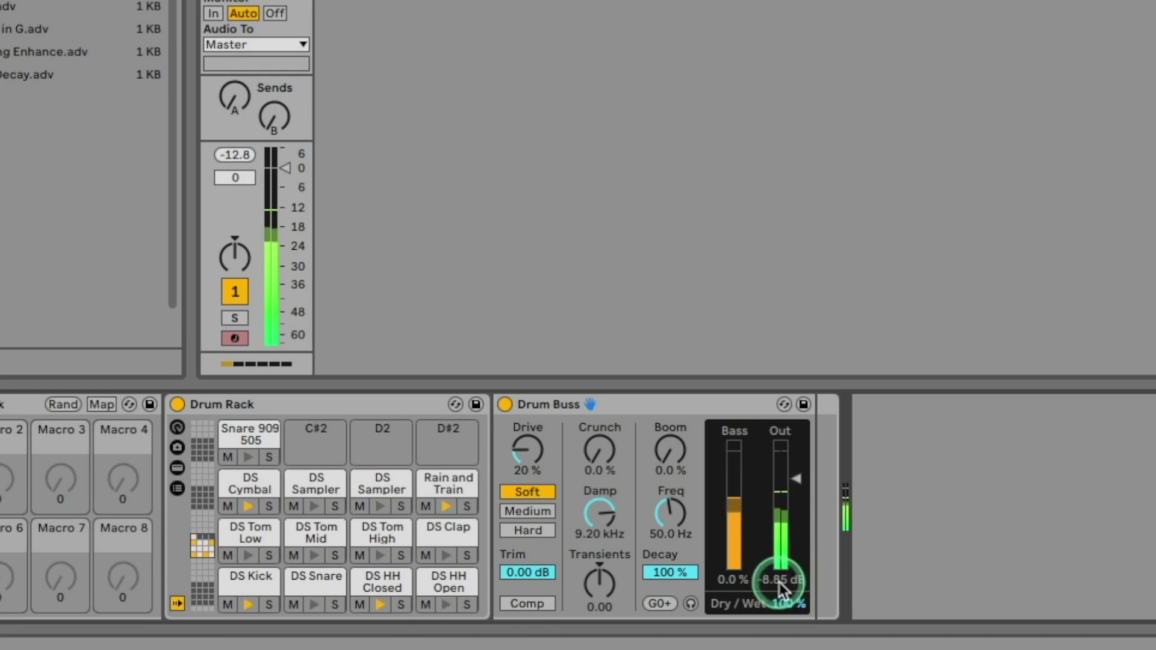
{"action": "type", "text": "-8"}
{"action": "key", "text": "Return"}
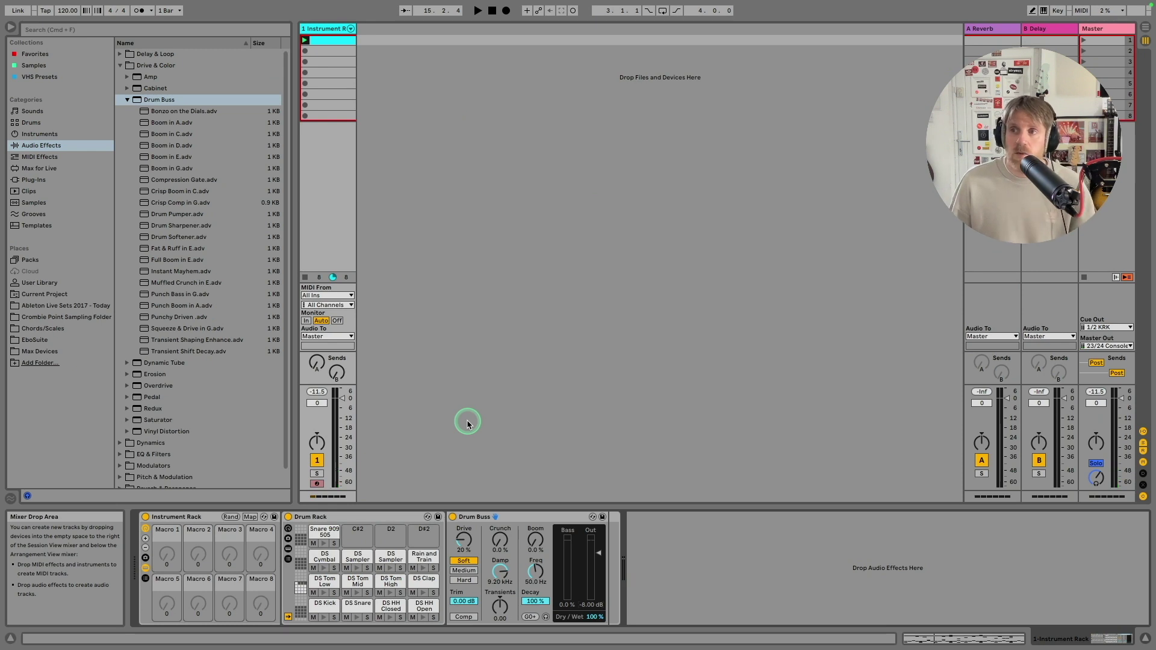
{"action": "double_click", "coordinate": [509, 517]}
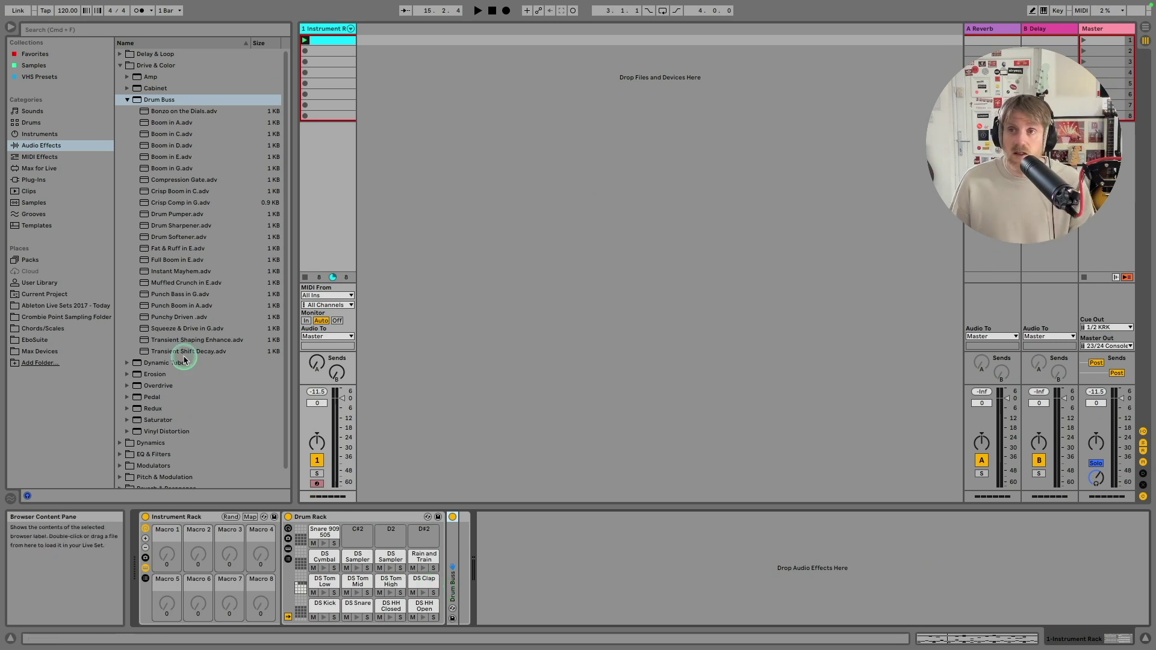
- Add the Saturator preset A Bit Warmer from Drive & Color after Drum Buss
{"action": "left_click", "coordinate": [127, 101]}
{"action": "left_click", "coordinate": [120, 65]}
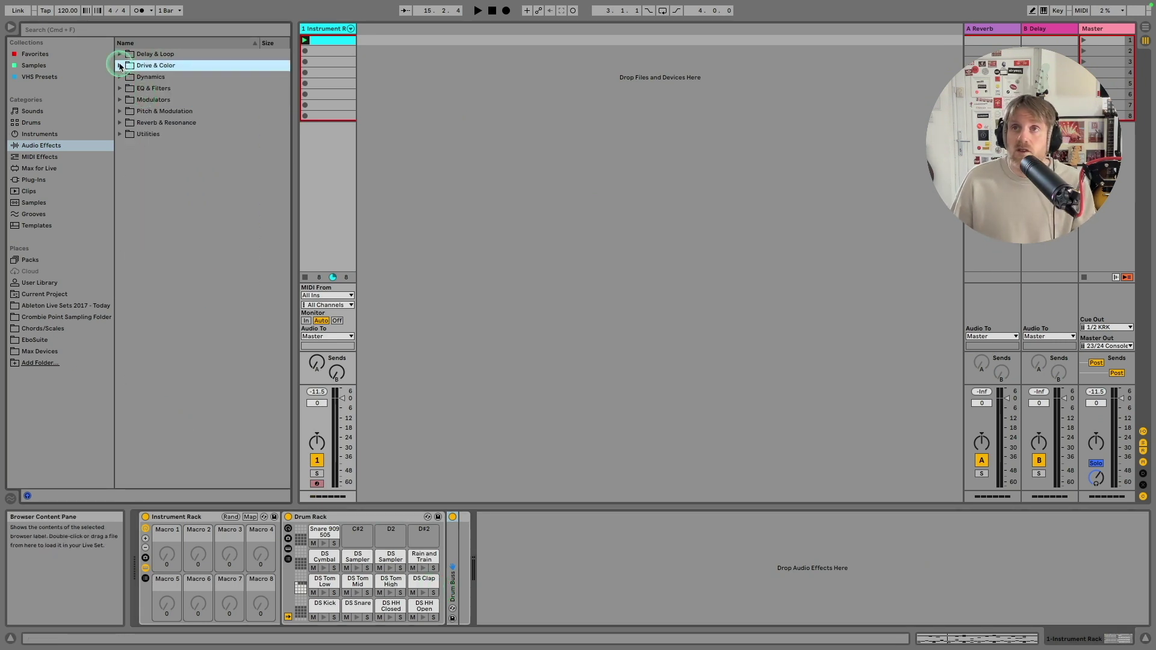
{"action": "left_click", "coordinate": [121, 65]}
{"action": "left_click_drag", "start_coordinate": [145, 170], "coordinate": [456, 570]}
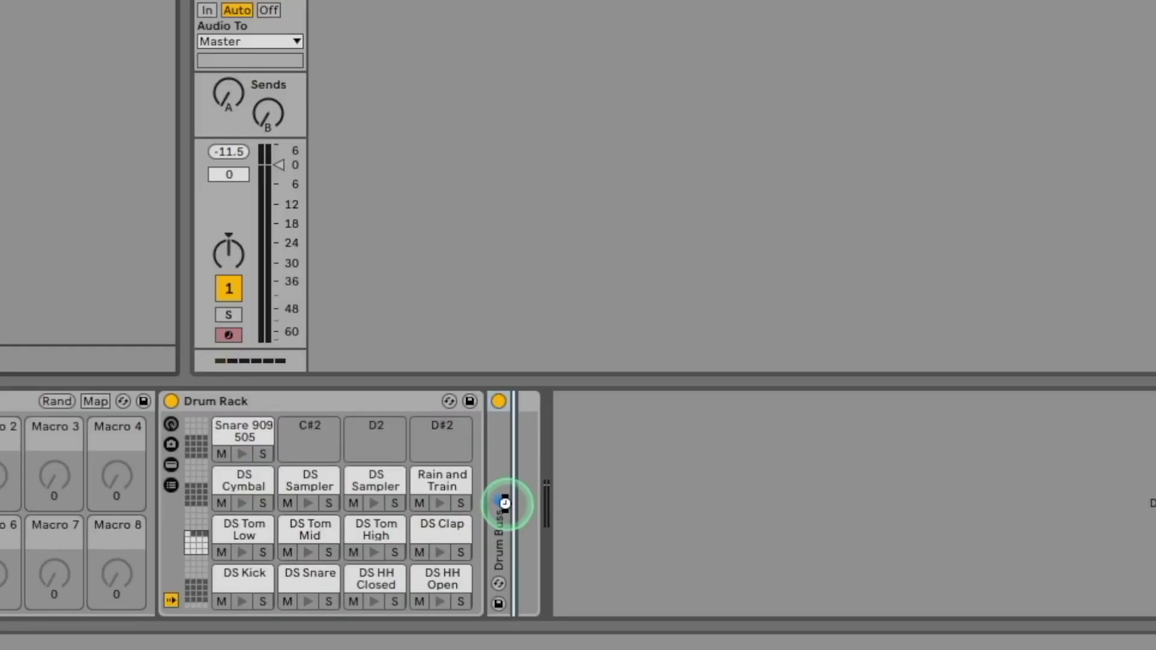
{"action": "left_click_drag", "start_coordinate": [504, 501], "coordinate": [504, 501]}
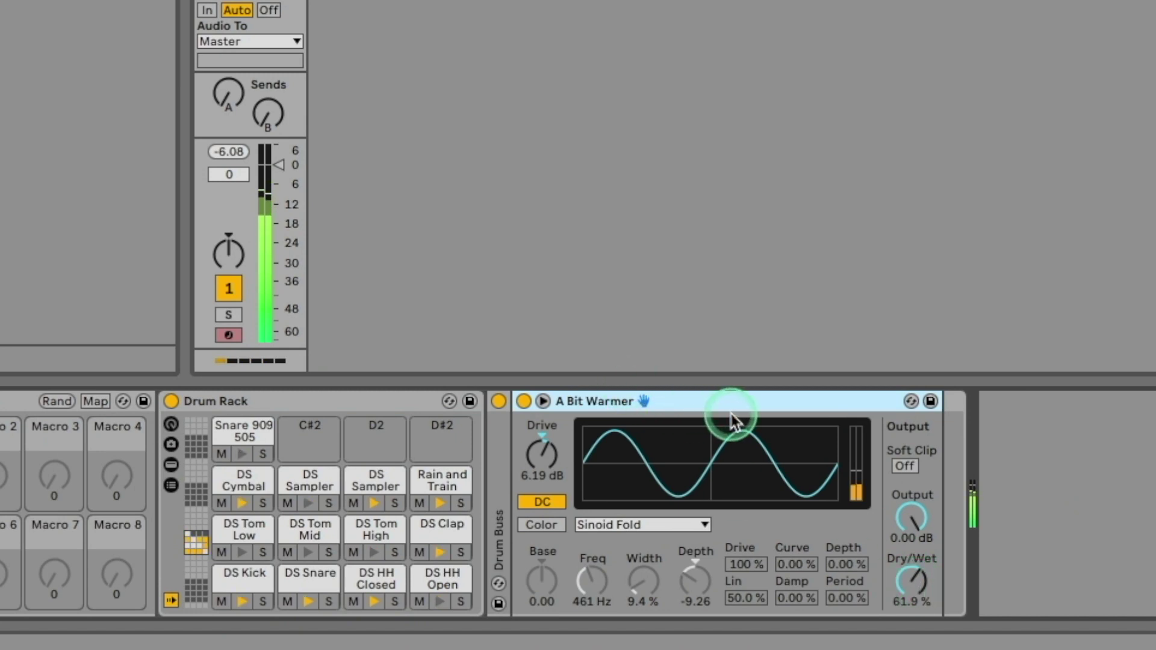
- Set A Bit Warmer's Output to -8.00 dB and its Dry/Wet to 100 %, and fold the device
{"action": "left_click_drag", "start_coordinate": [911, 519], "coordinate": [913, 530]}
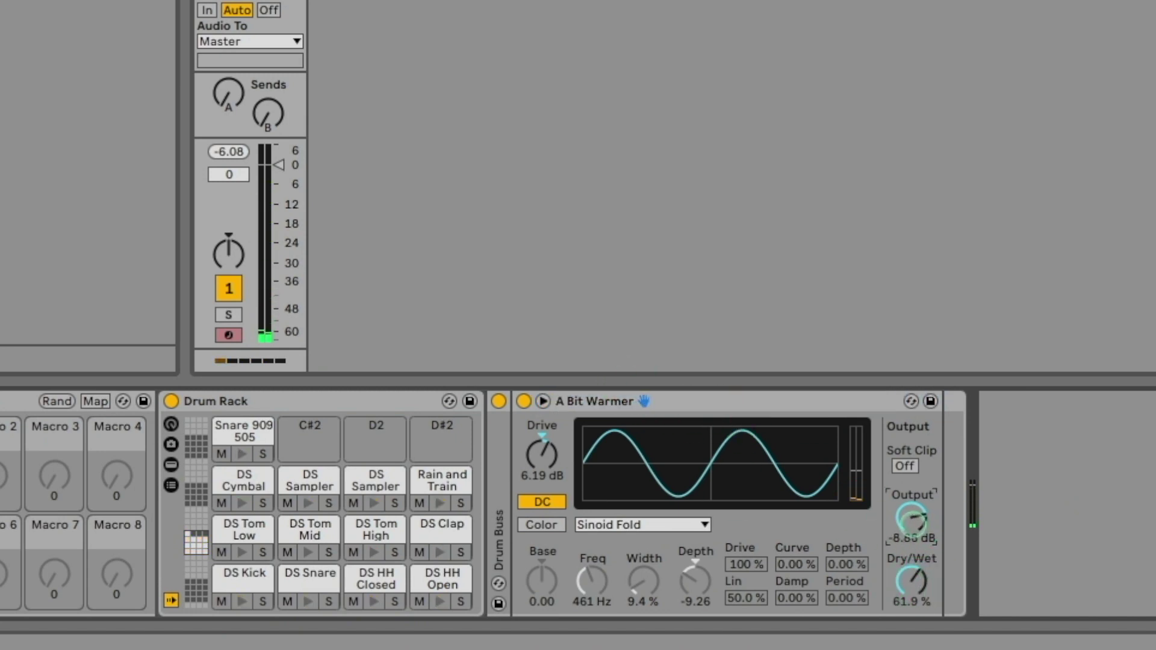
{"action": "left_click_drag", "start_coordinate": [916, 585], "coordinate": [917, 583]}
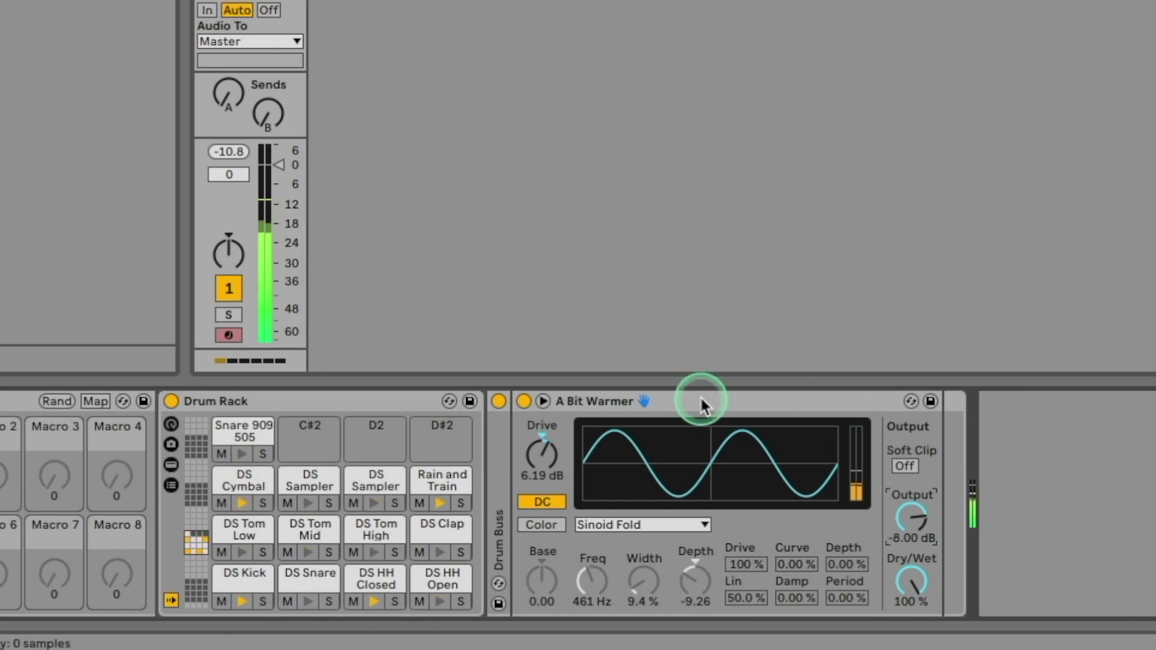
{"action": "double_click", "coordinate": [737, 394]}
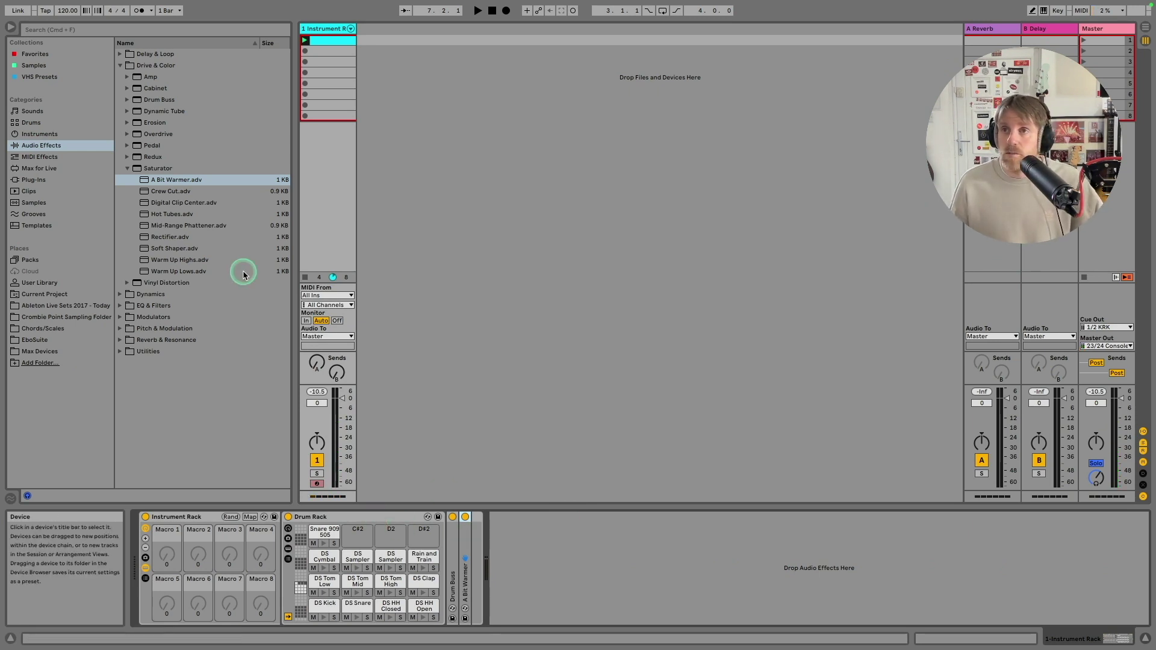
- Add a low-pass Auto Filter at 19.9 kHz and a high-pass one at 26.0 Hz after A Bit Warmer, naming them Low Pass and High Pass
{"action": "left_click", "coordinate": [127, 168]}
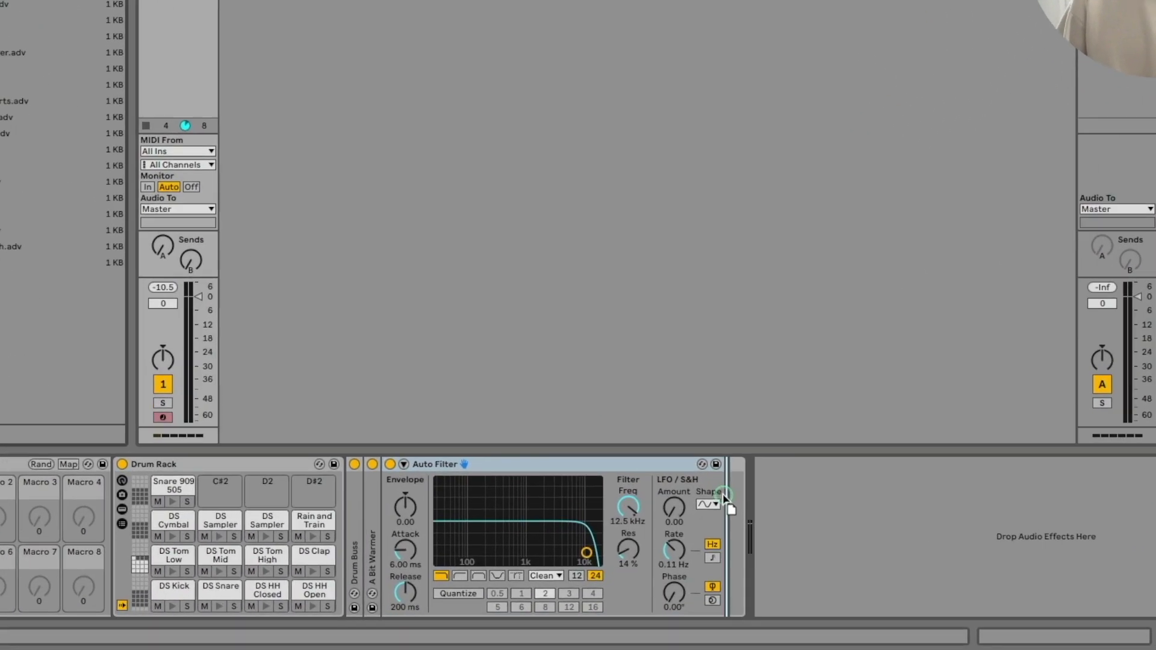
{"action": "key", "text": "ctrl+d"}
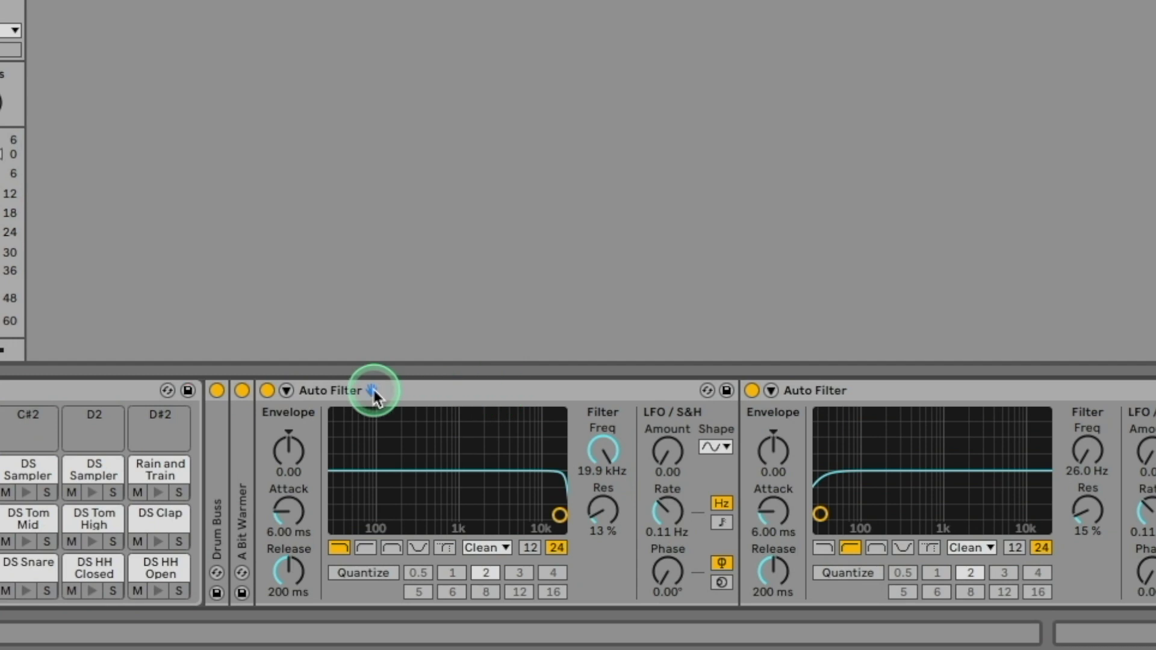
{"action": "left_click", "coordinate": [341, 395]}
{"action": "key", "text": "ctrl+r"}
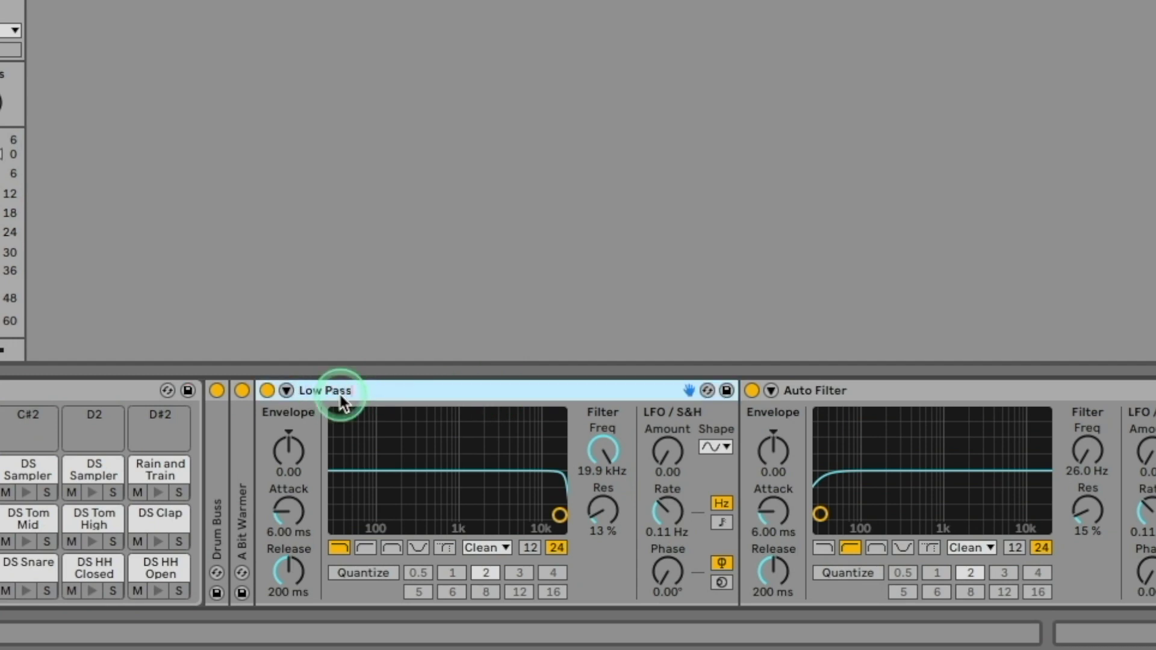
{"action": "left_click", "coordinate": [806, 396]}
{"action": "key", "text": "ctrl+r"}
{"action": "type", "text": "High"}
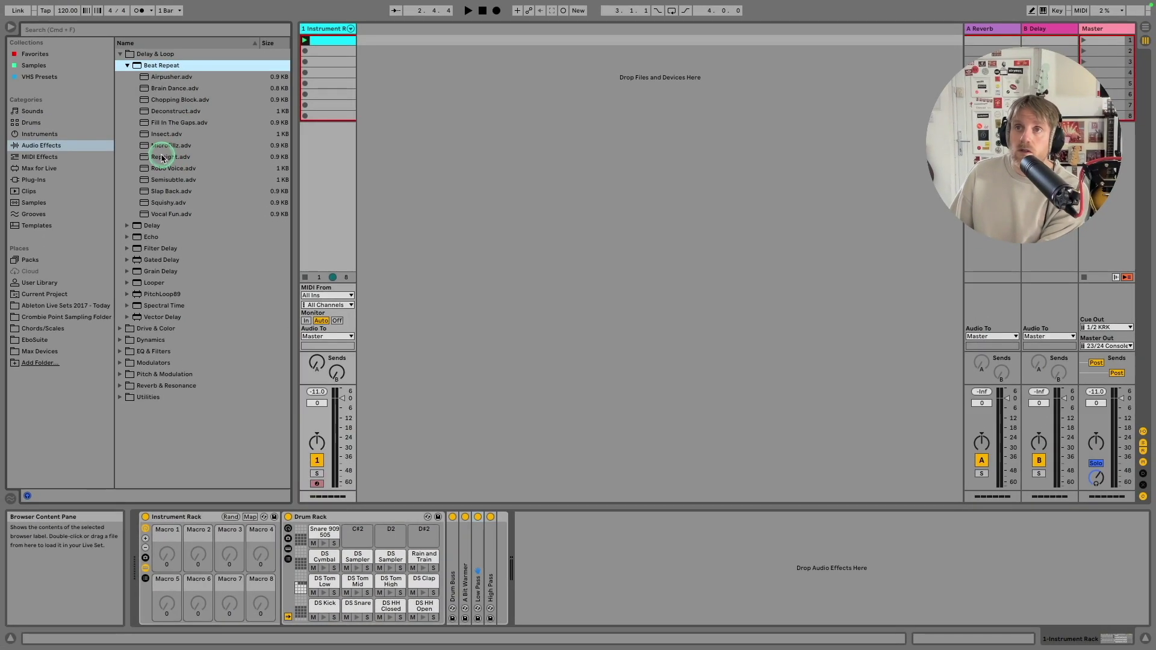
- Add the Beat Repeat preset Repeight after High Pass, set its Volume to -inf dB and fold it
{"action": "left_click_drag", "start_coordinate": [161, 158], "coordinate": [582, 550]}
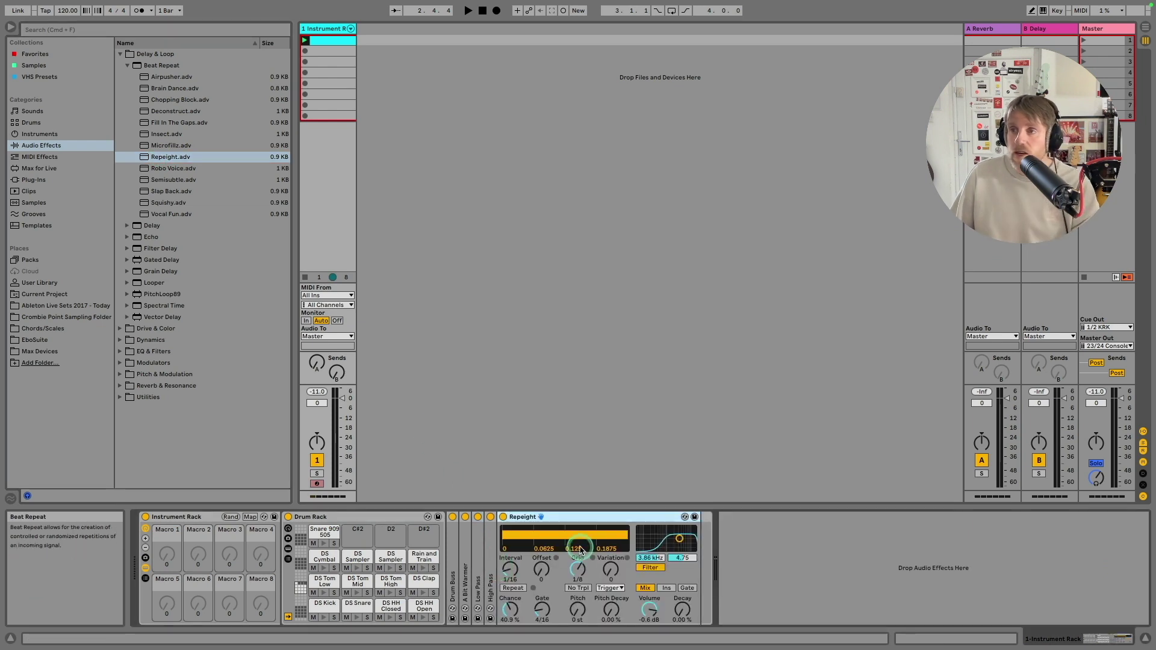
{"action": "left_click_drag", "start_coordinate": [650, 610], "coordinate": [650, 638]}
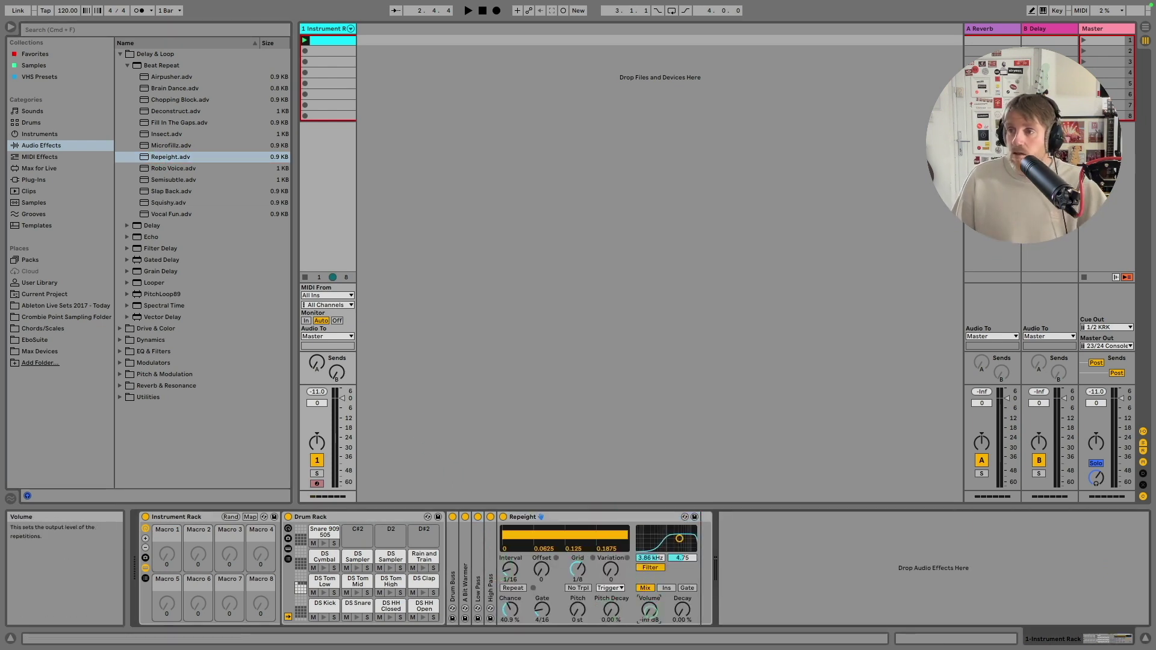
{"action": "double_click", "coordinate": [557, 519]}
- Add the Clean Delay preset Dotted Eighth Note after Repeight, set its Dry/Wet to 0.0 % and fold it
{"action": "left_click", "coordinate": [127, 65]}
{"action": "left_click", "coordinate": [127, 77]}
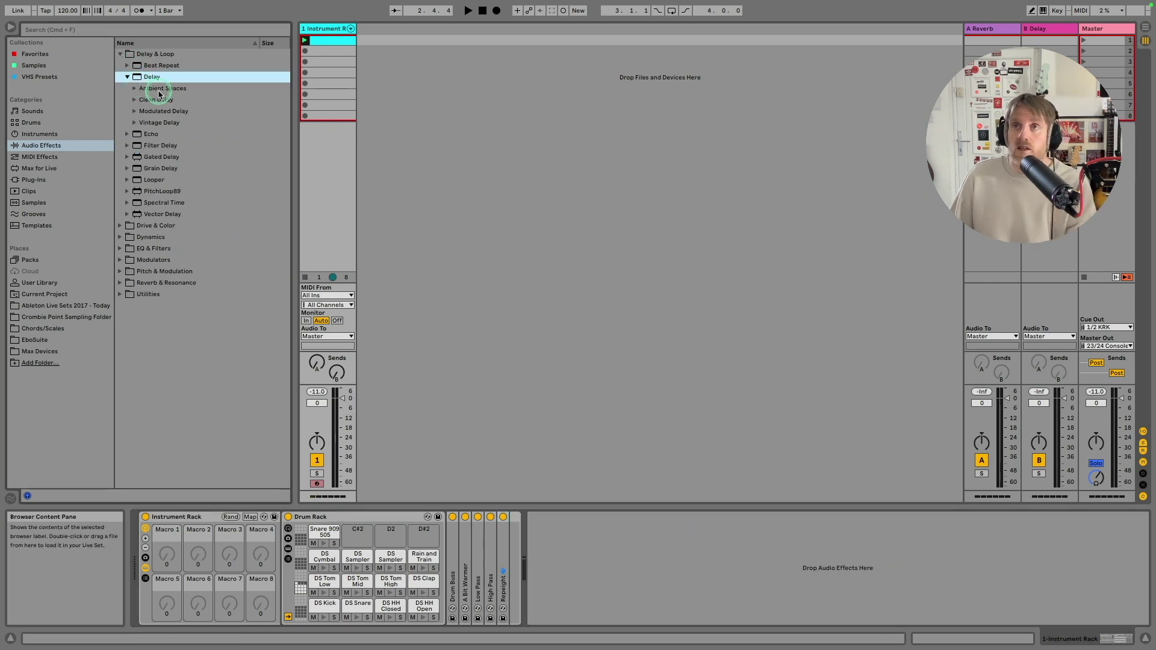
{"action": "double_click", "coordinate": [158, 100]}
{"action": "left_click_drag", "start_coordinate": [160, 111], "coordinate": [509, 552]}
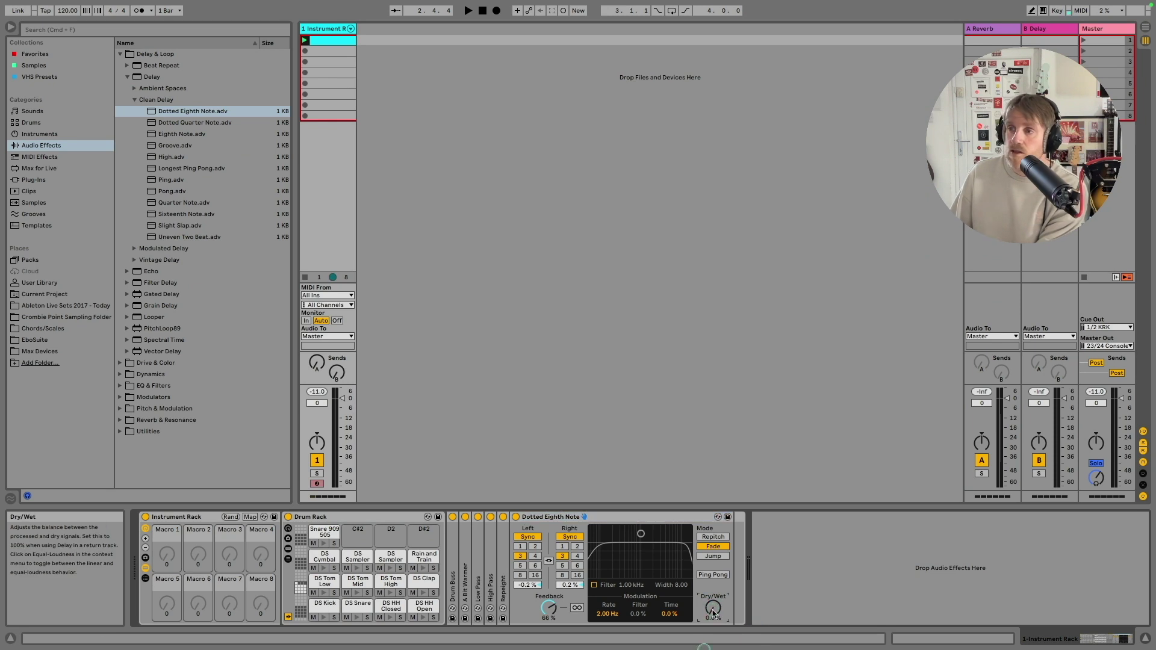
{"action": "double_click", "coordinate": [610, 518]}
- Search the audio effects for "fade to grey" and add the matching Performance & DJ rack after the Dotted Eighth Note delay
{"action": "left_click", "coordinate": [120, 54]}
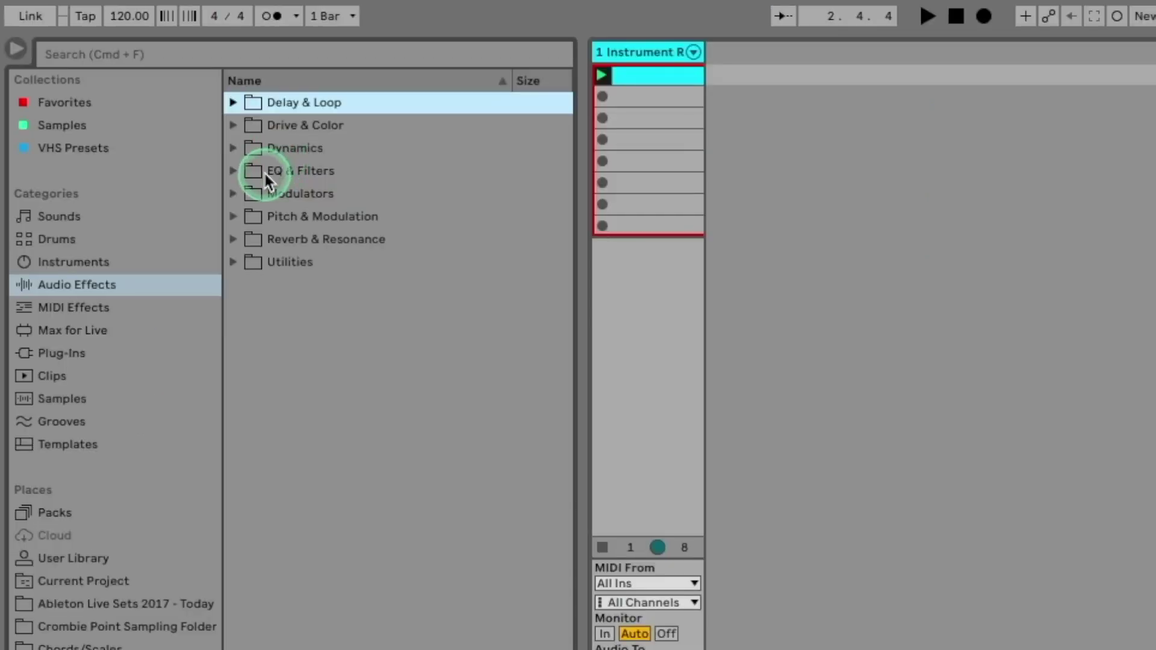
{"action": "left_click", "coordinate": [239, 260]}
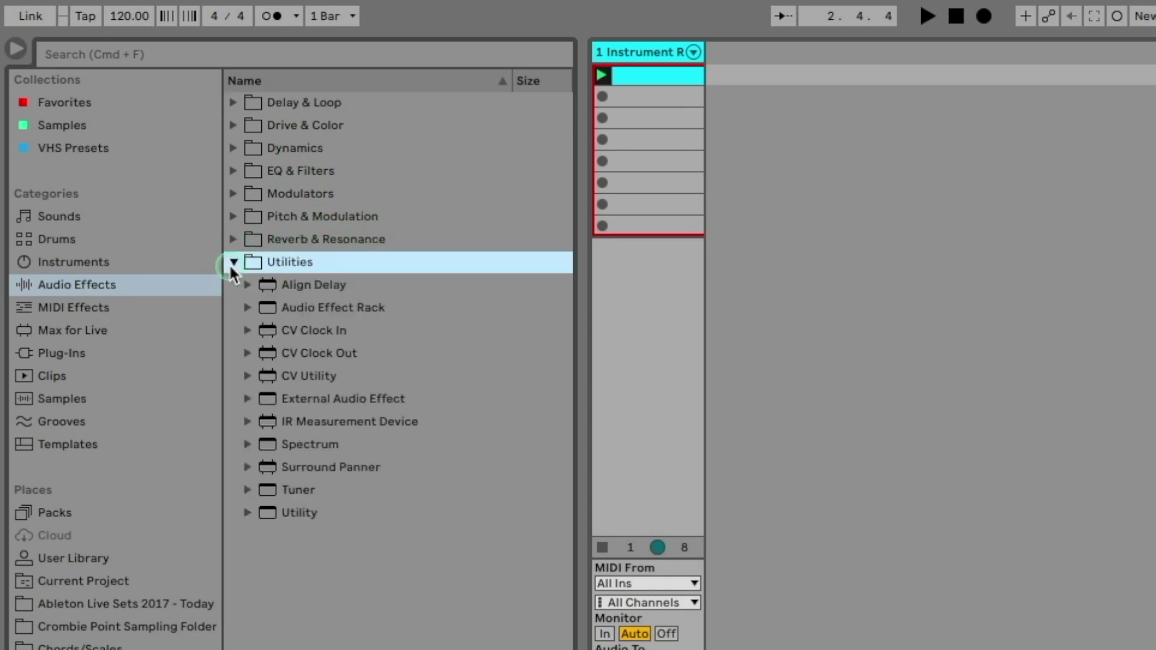
{"action": "left_click", "coordinate": [150, 56]}
{"action": "type", "text": "fade to grey"}
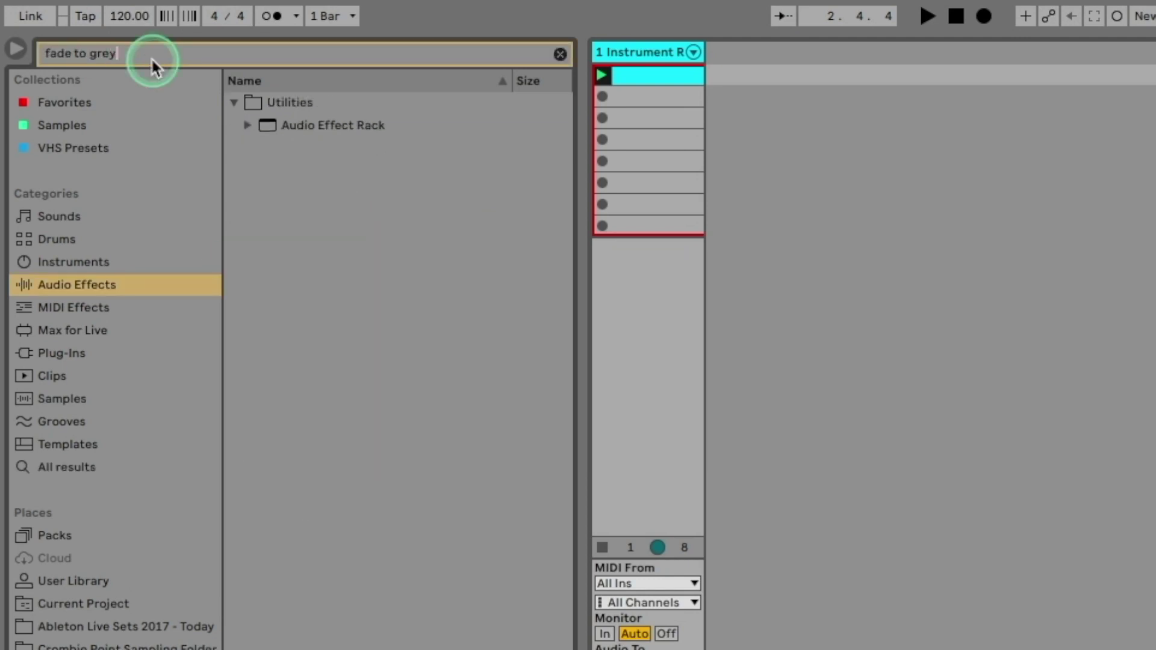
{"action": "left_click", "coordinate": [247, 126]}
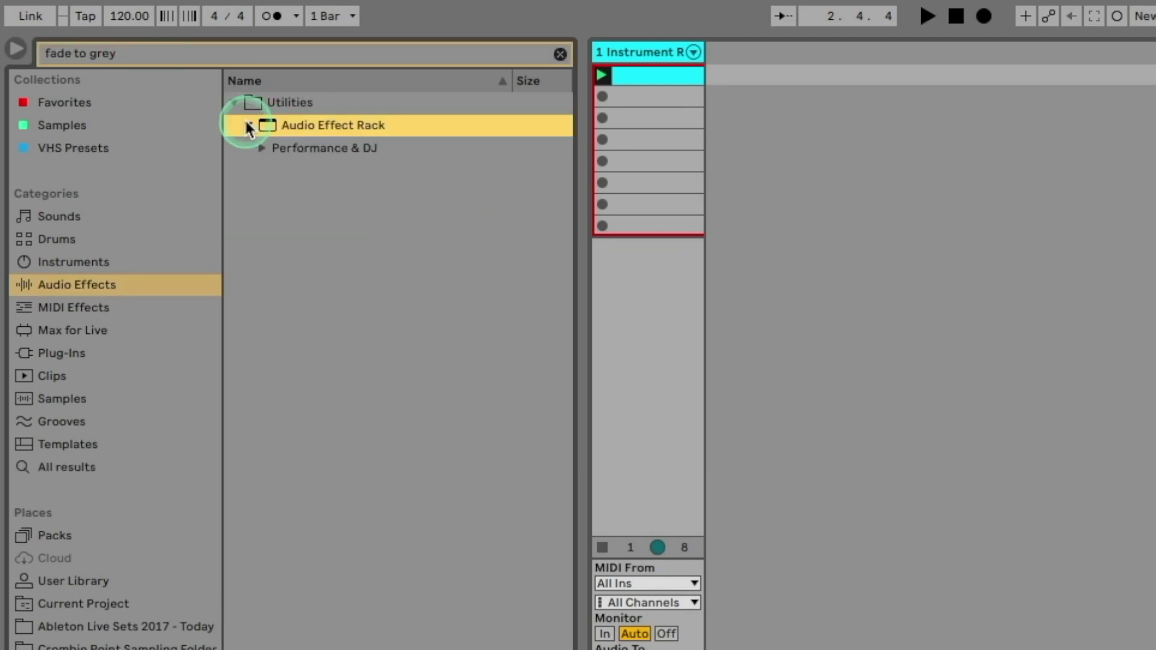
{"action": "left_click", "coordinate": [262, 149]}
{"action": "left_click_drag", "start_coordinate": [335, 171], "coordinate": [553, 514]}
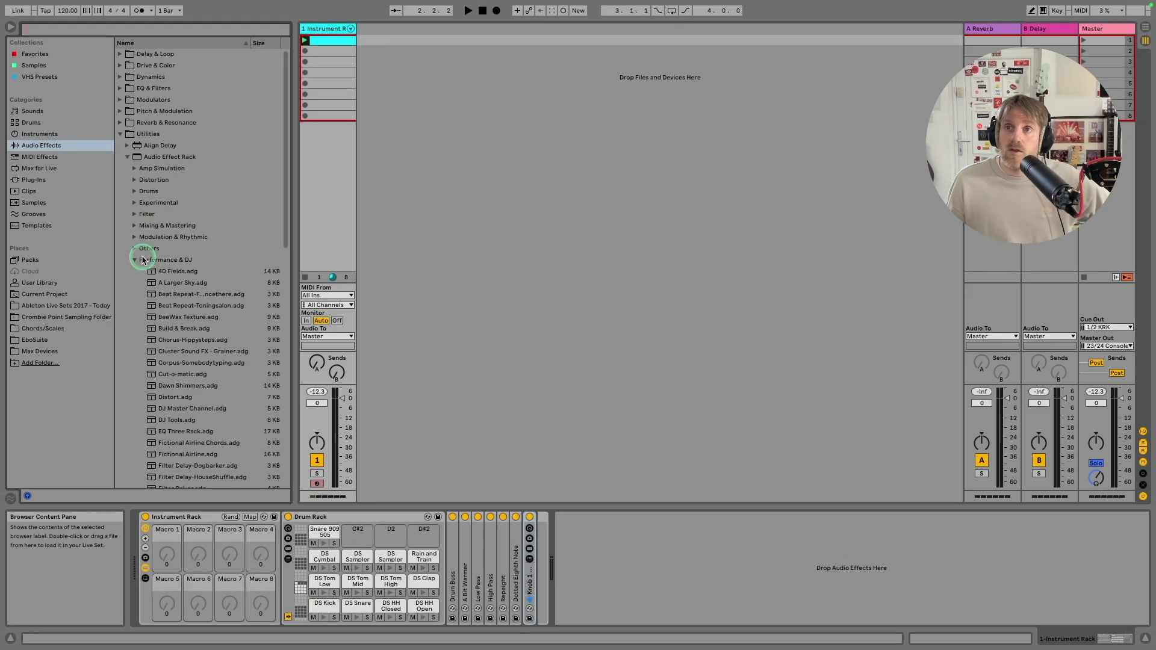
- Add three LFO modulators after the fade-to-grey rack at the end of the chain and fold them
{"action": "left_click", "coordinate": [120, 100]}
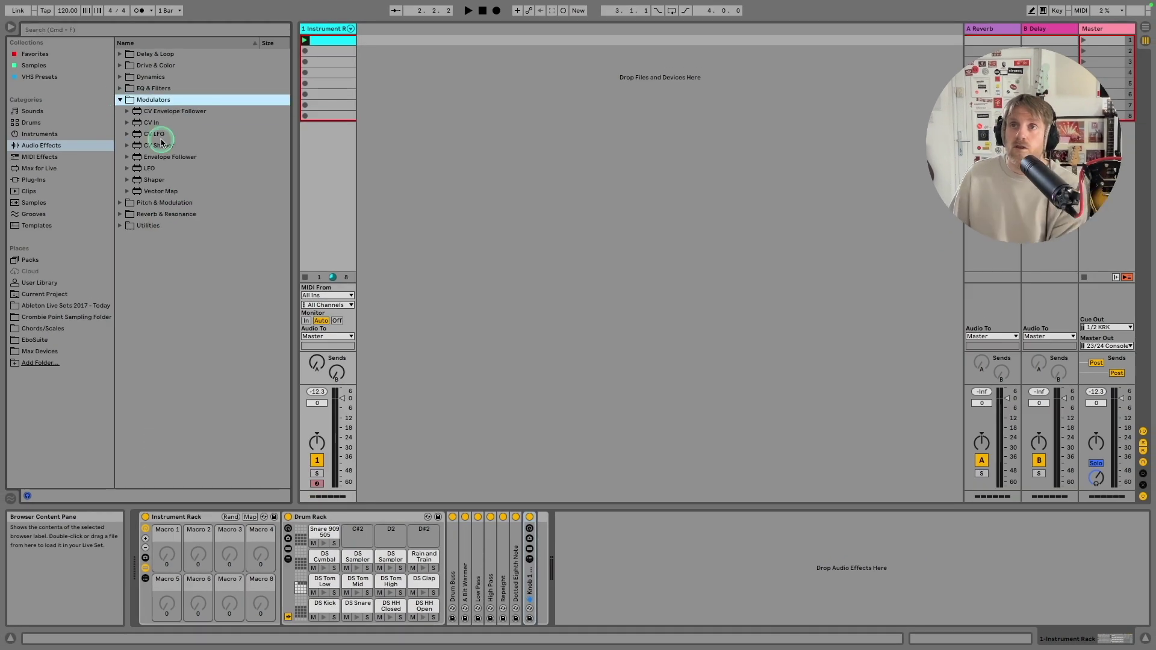
{"action": "left_click_drag", "start_coordinate": [135, 177], "coordinate": [551, 538]}
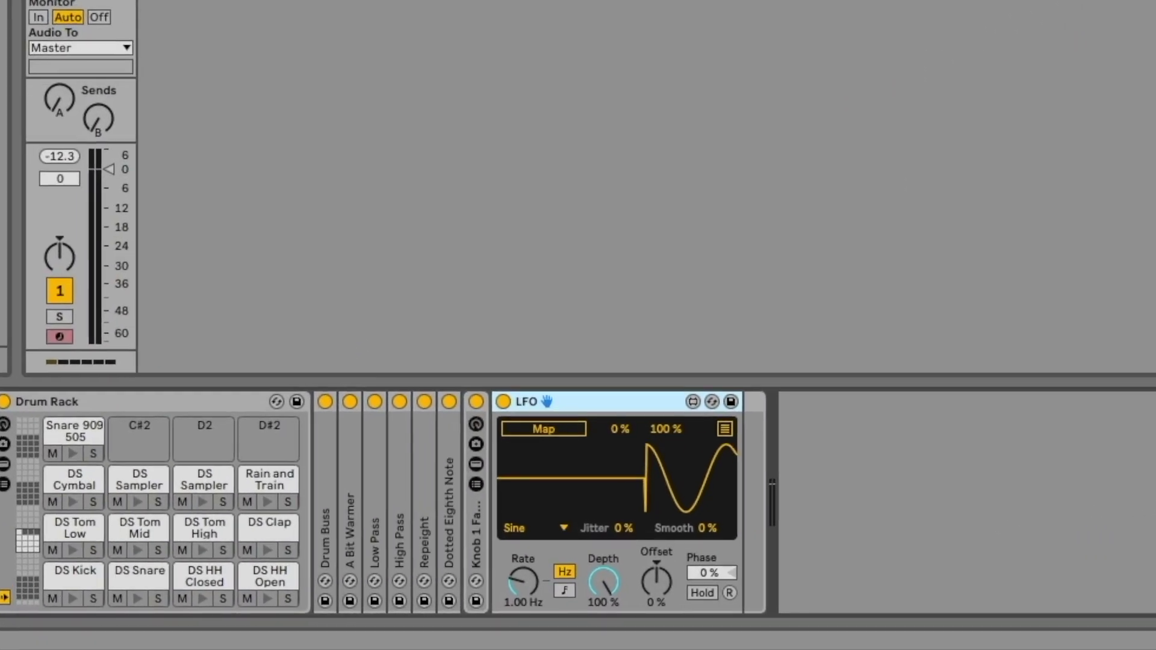
{"action": "left_click_drag", "start_coordinate": [3, 6], "coordinate": [740, 438]}
{"action": "left_click_drag", "start_coordinate": [14, 6], "coordinate": [1006, 473]}
{"action": "double_click", "coordinate": [1112, 401]}
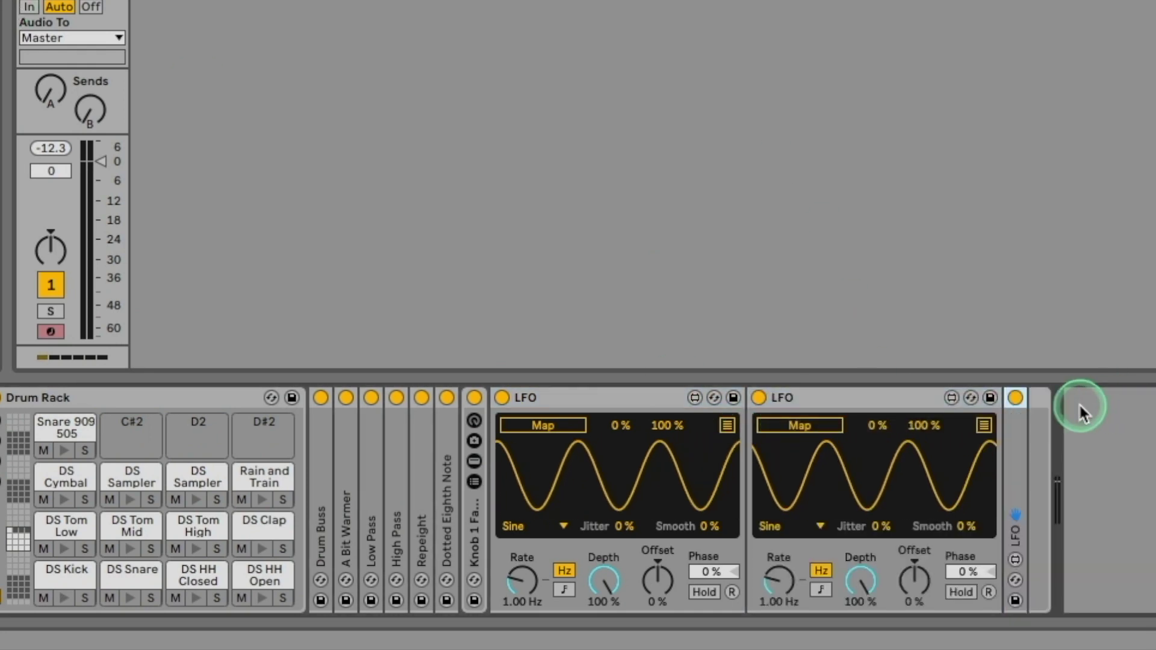
{"action": "double_click", "coordinate": [906, 393]}
{"action": "double_click", "coordinate": [605, 400]}
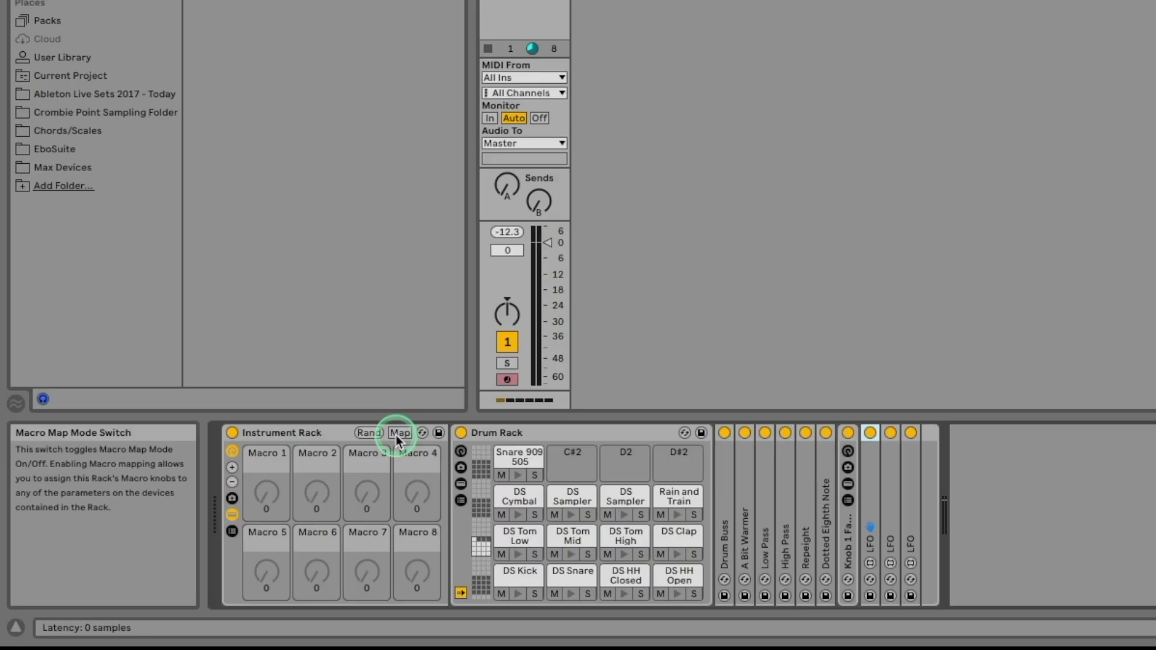
- Unfold the Low Pass filter and map its Frequency to Macro 1 of the Instrument Rack
{"action": "left_click", "coordinate": [249, 517]}
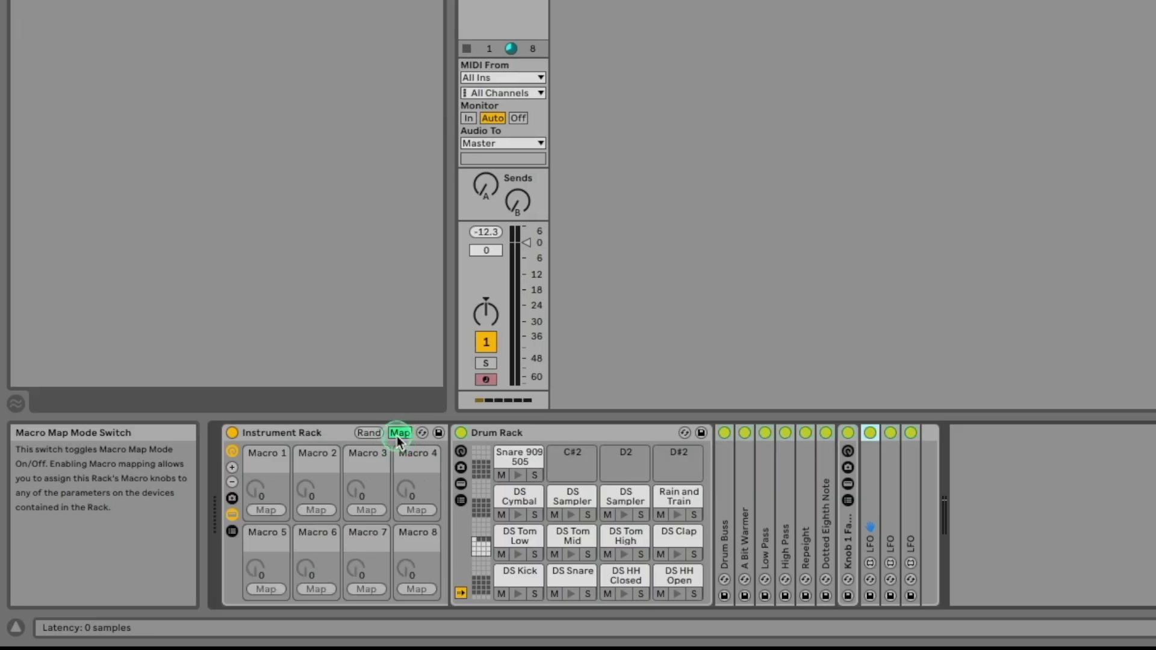
{"action": "double_click", "coordinate": [764, 509]}
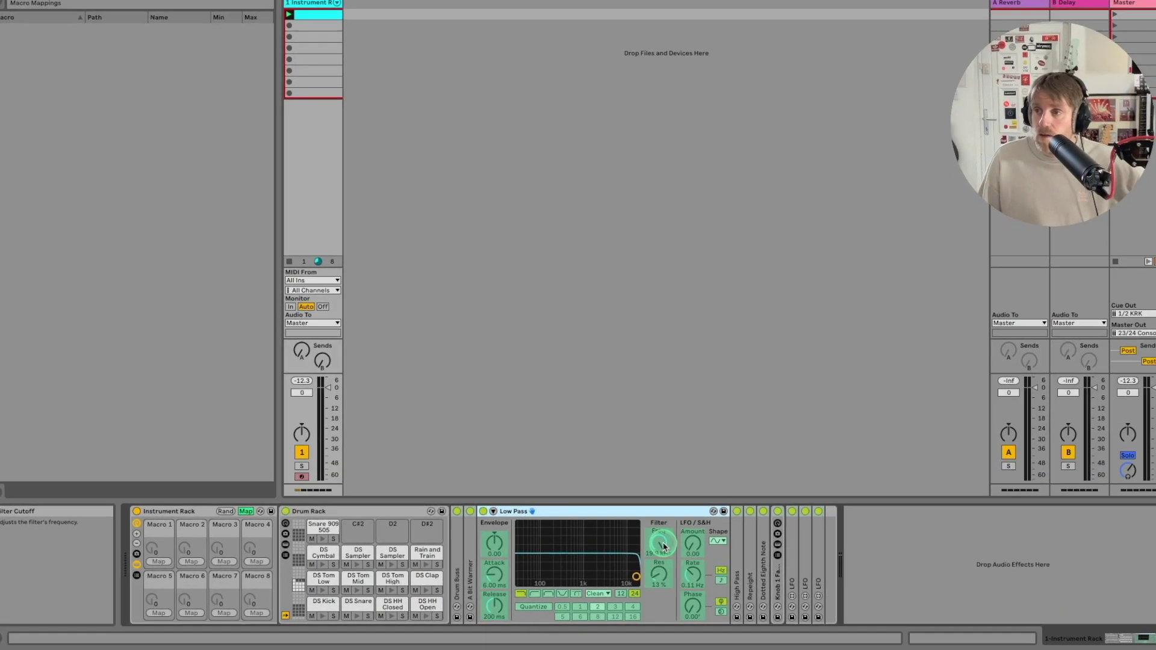
{"action": "left_click", "coordinate": [664, 546]}
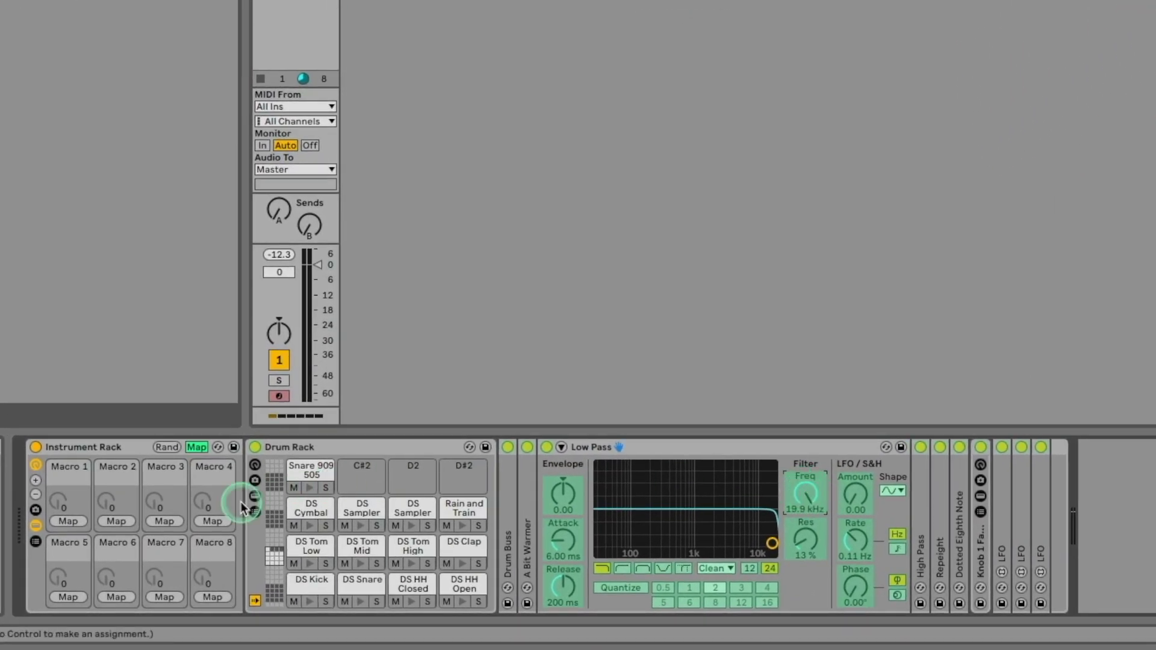
{"action": "left_click", "coordinate": [77, 523]}
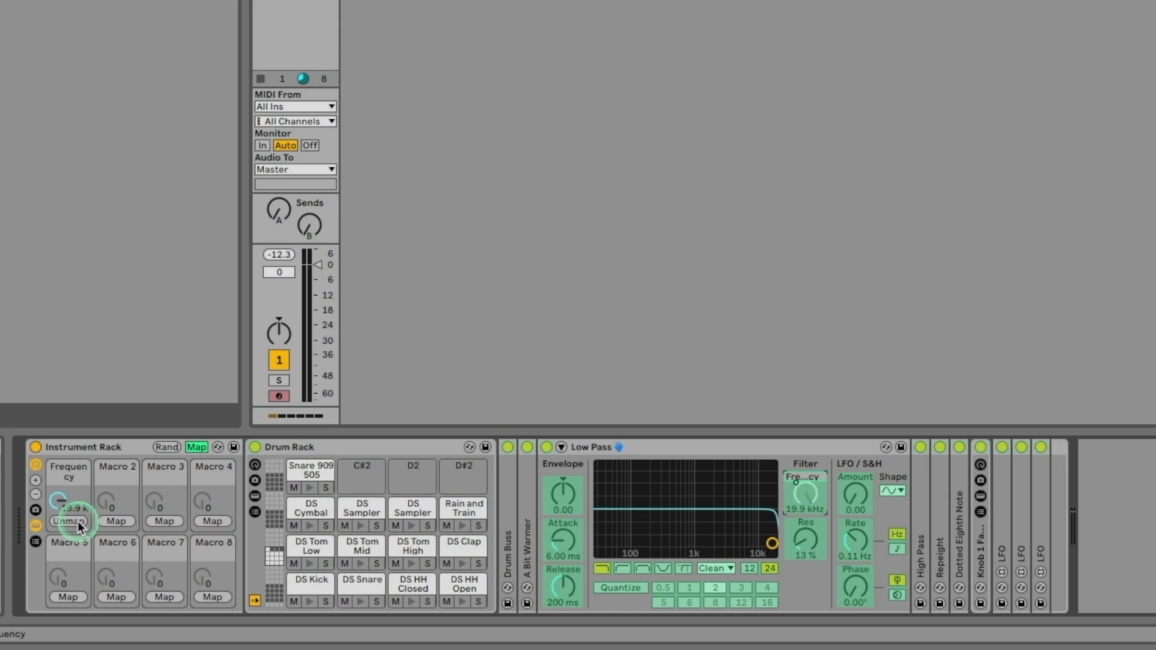
- Rename Macro 1 as Low Pass and colour it red
{"action": "left_click", "coordinate": [72, 482]}
{"action": "key", "text": "super+r"}
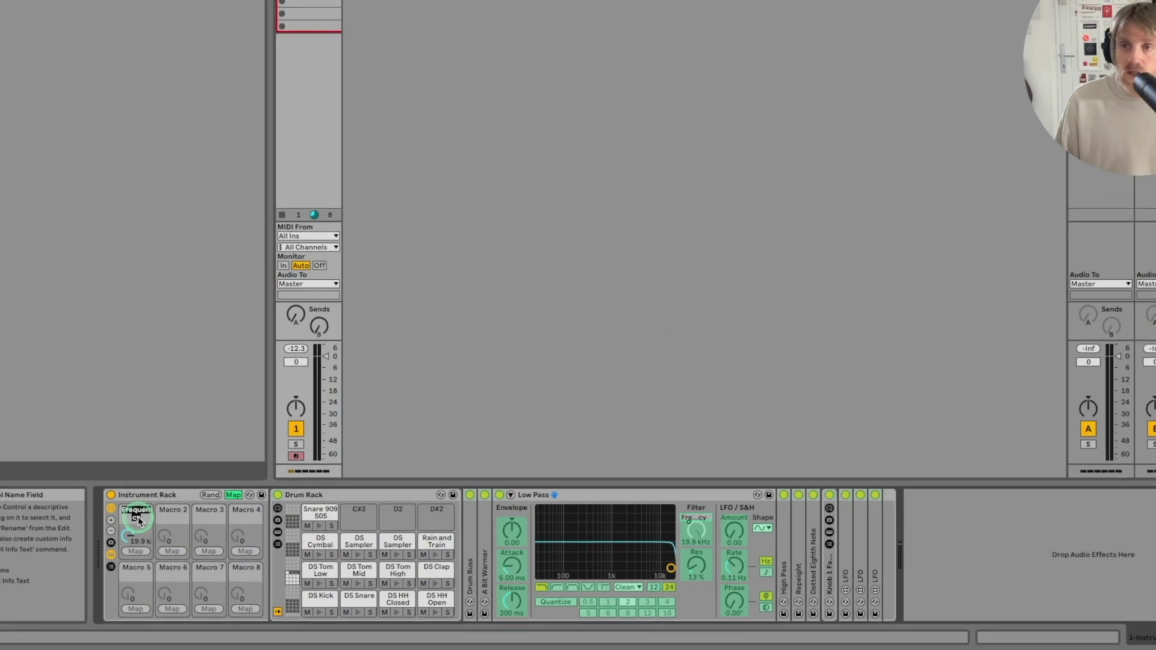
{"action": "type", "text": "Low Pa"}
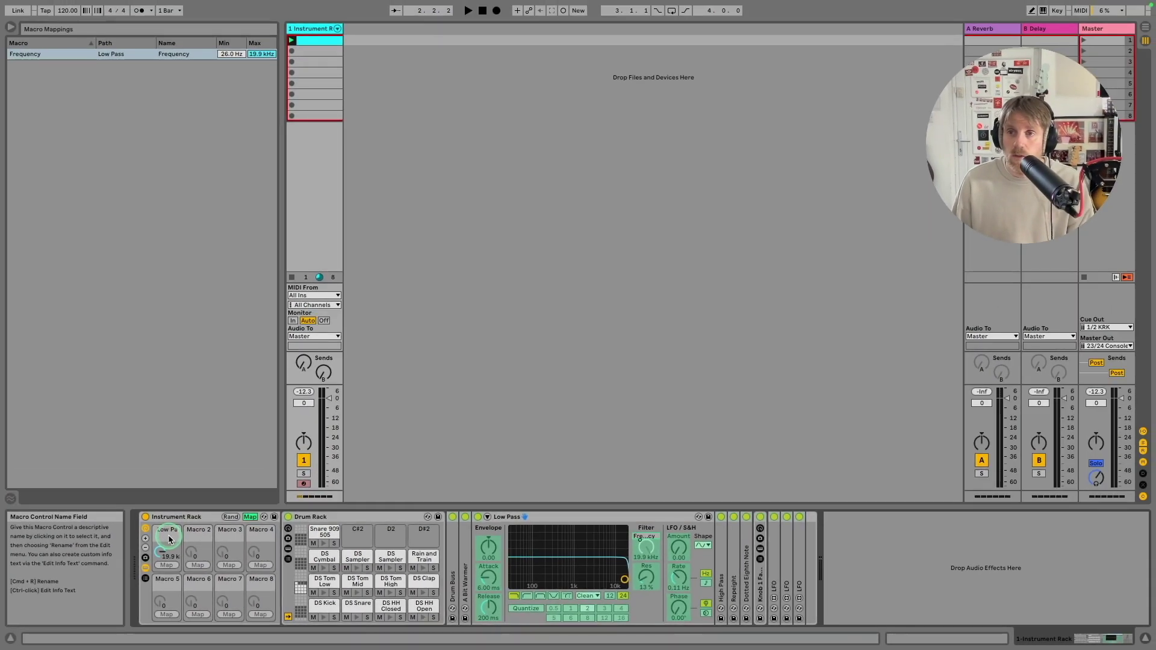
{"action": "type", "text": "ss"}
{"action": "key", "text": "Return"}
{"action": "right_click", "coordinate": [169, 532]}
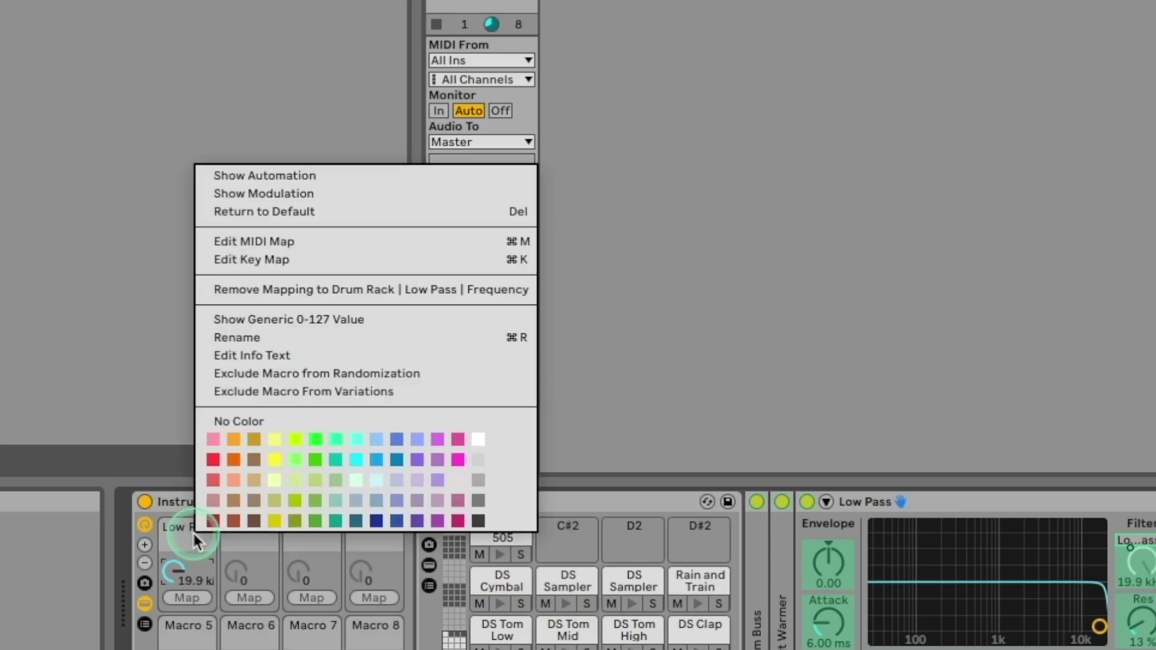
{"action": "left_click", "coordinate": [213, 460]}
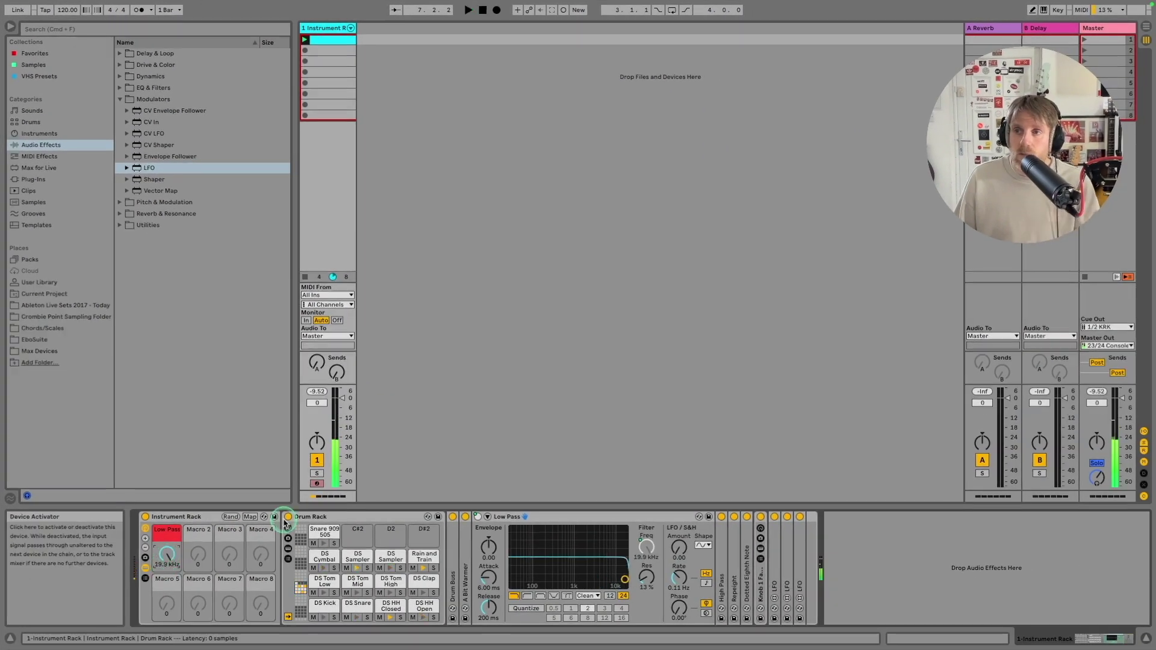
- Set the maximum of the Low Pass macro's Device On mapping to 125
{"action": "left_click", "coordinate": [250, 517]}
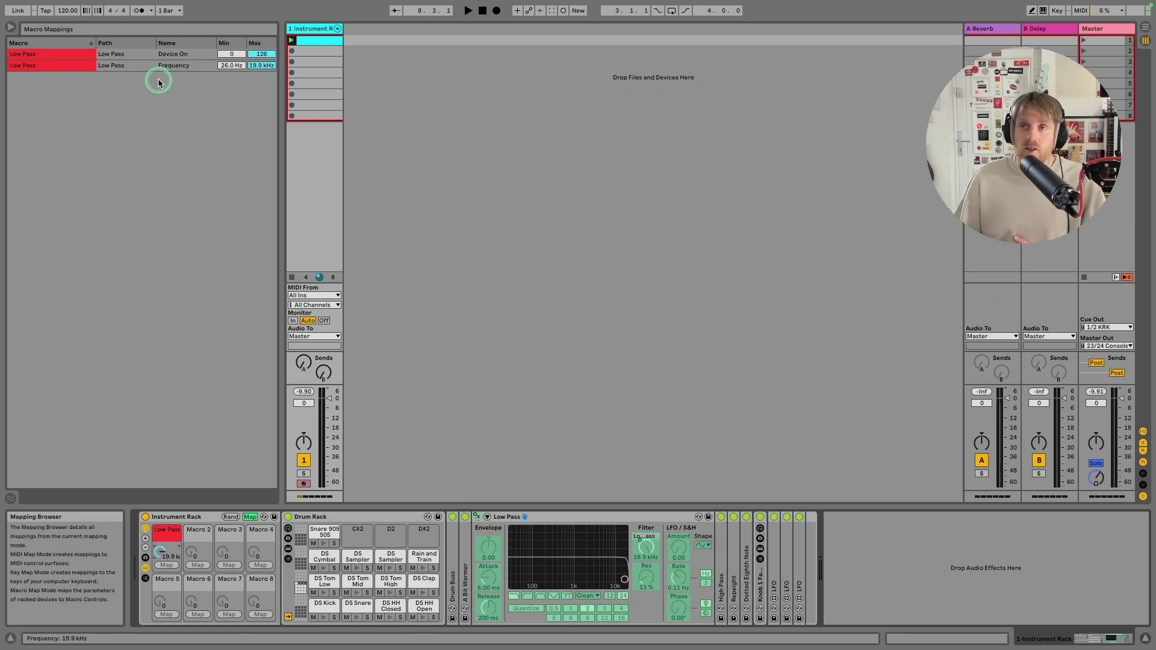
{"action": "left_click_drag", "start_coordinate": [260, 55], "coordinate": [260, 53]}
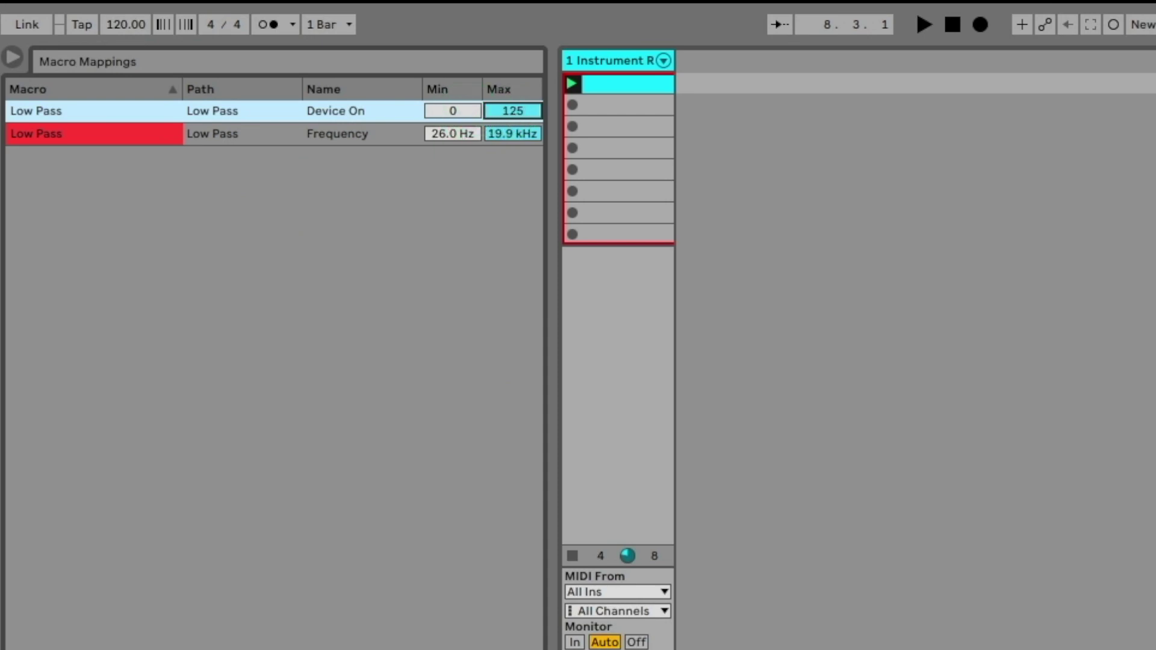
{"action": "left_click", "coordinate": [250, 518]}
- Play the clip and turn the Low Pass macro to check how the filter switches on and off
{"action": "key", "text": "space"}
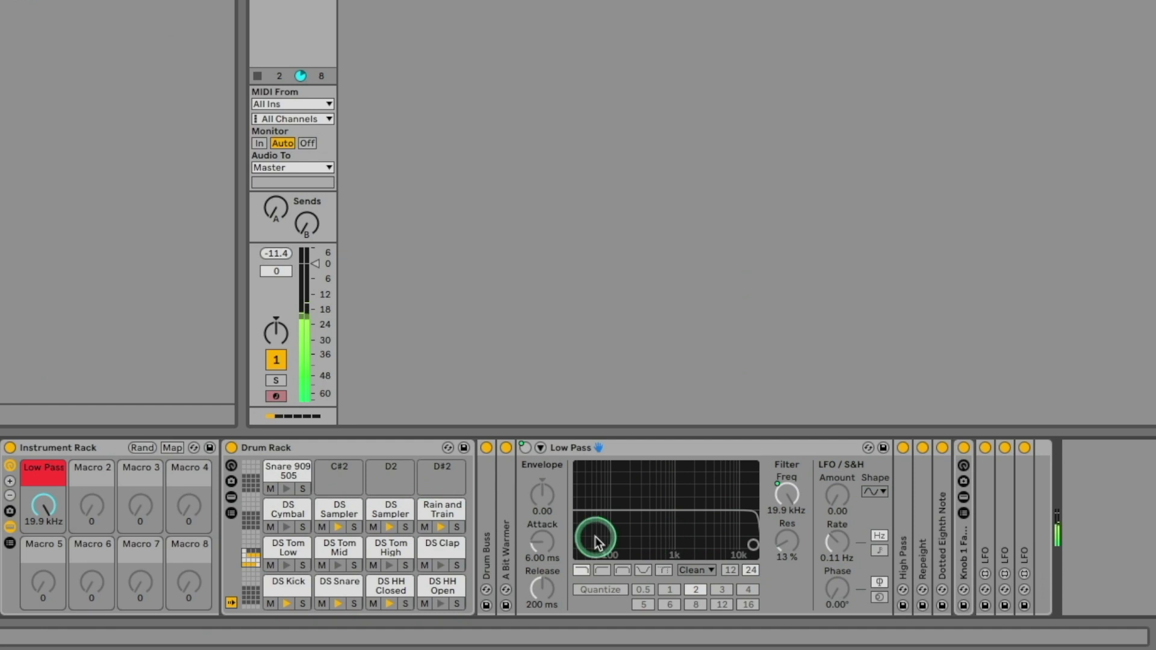
{"action": "mouse_move", "coordinate": [44, 513]}
{"action": "left_mouse_down"}
{"action": "mouse_move", "coordinate": [43, 530]}
{"action": "mouse_move", "coordinate": [44, 496]}
{"action": "left_mouse_up"}
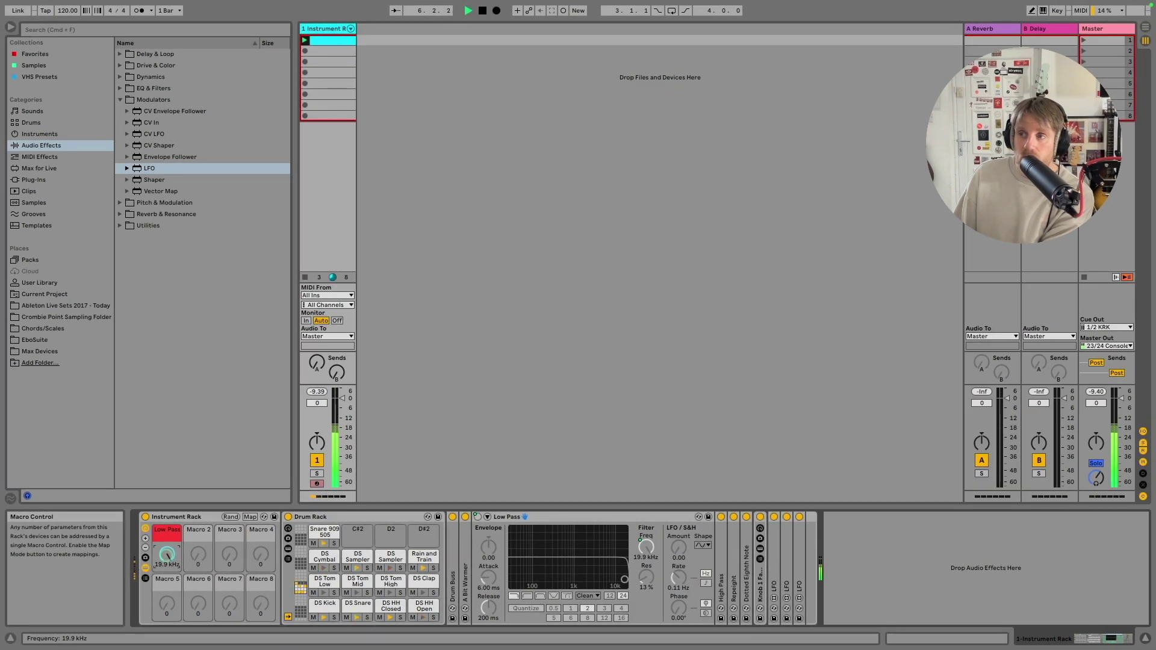
{"action": "mouse_move", "coordinate": [167, 556]}
{"action": "left_mouse_down"}
{"action": "mouse_move", "coordinate": [167, 616]}
{"action": "mouse_move", "coordinate": [167, 578]}
{"action": "left_mouse_up"}
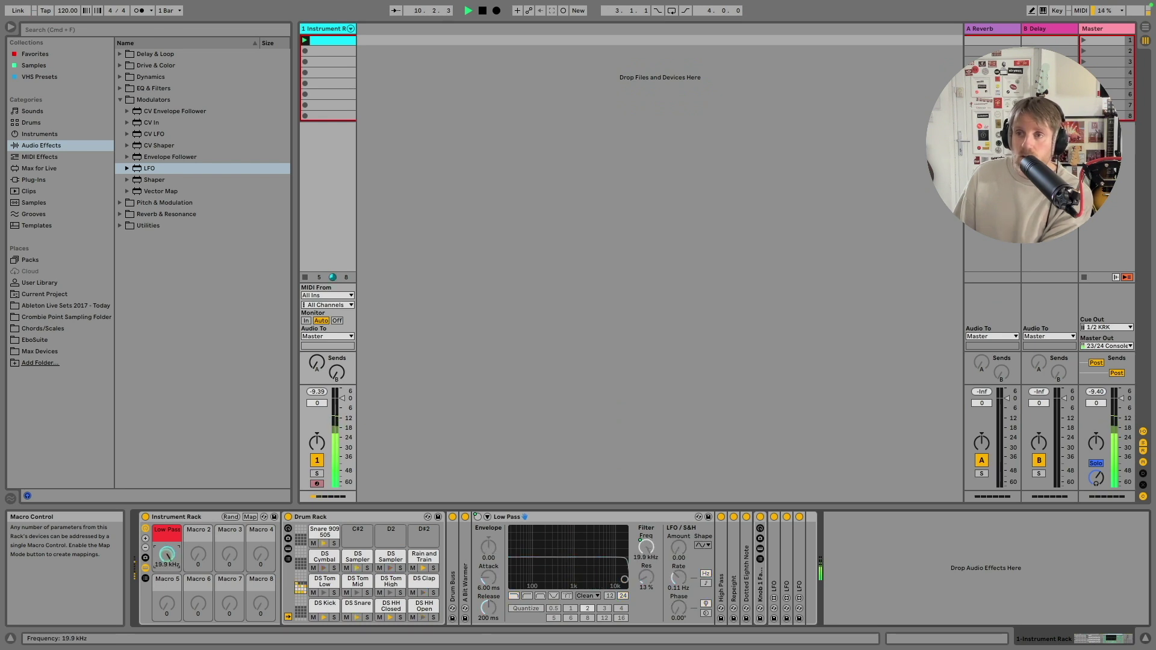
- Set the minimum of the Low Pass macro's Frequency mapping to 500 Hz
{"action": "left_click", "coordinate": [250, 517]}
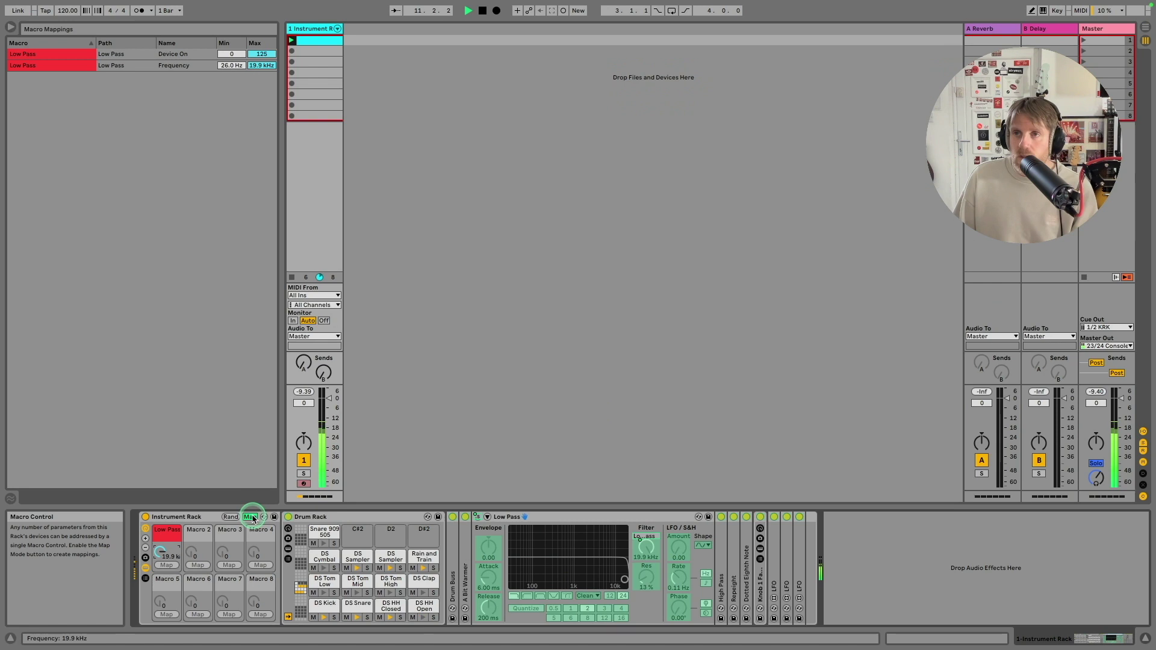
{"action": "left_click", "coordinate": [264, 66]}
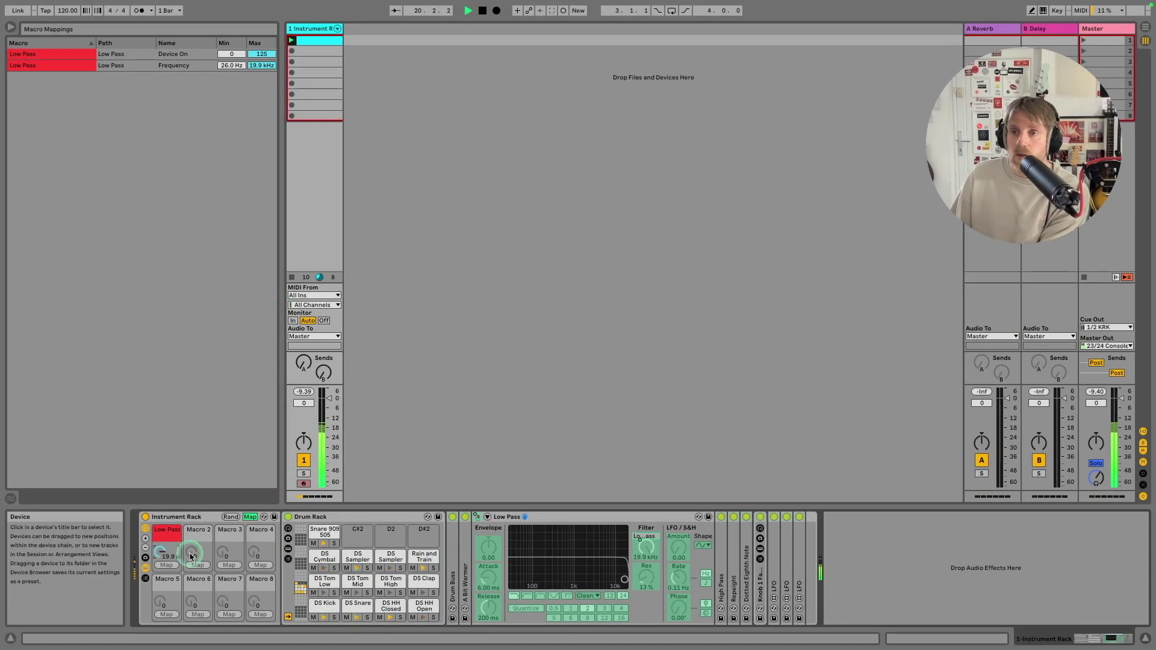
{"action": "left_click_drag", "start_coordinate": [227, 65], "coordinate": [227, 48]}
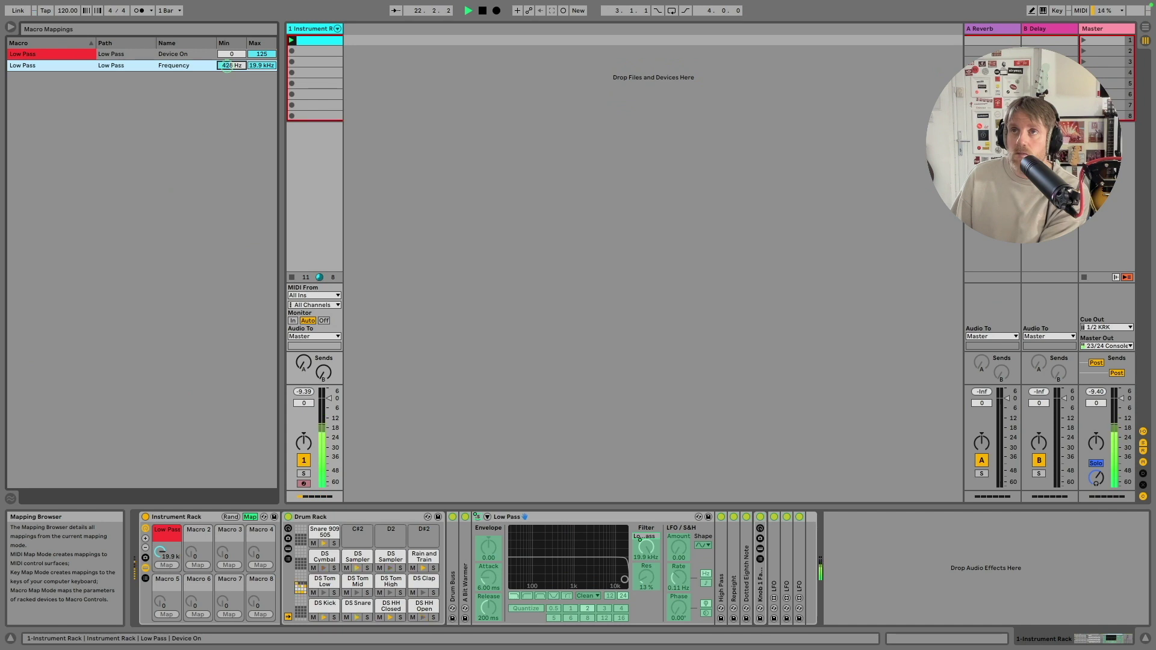
{"action": "left_click_drag", "start_coordinate": [227, 66], "coordinate": [227, 63]}
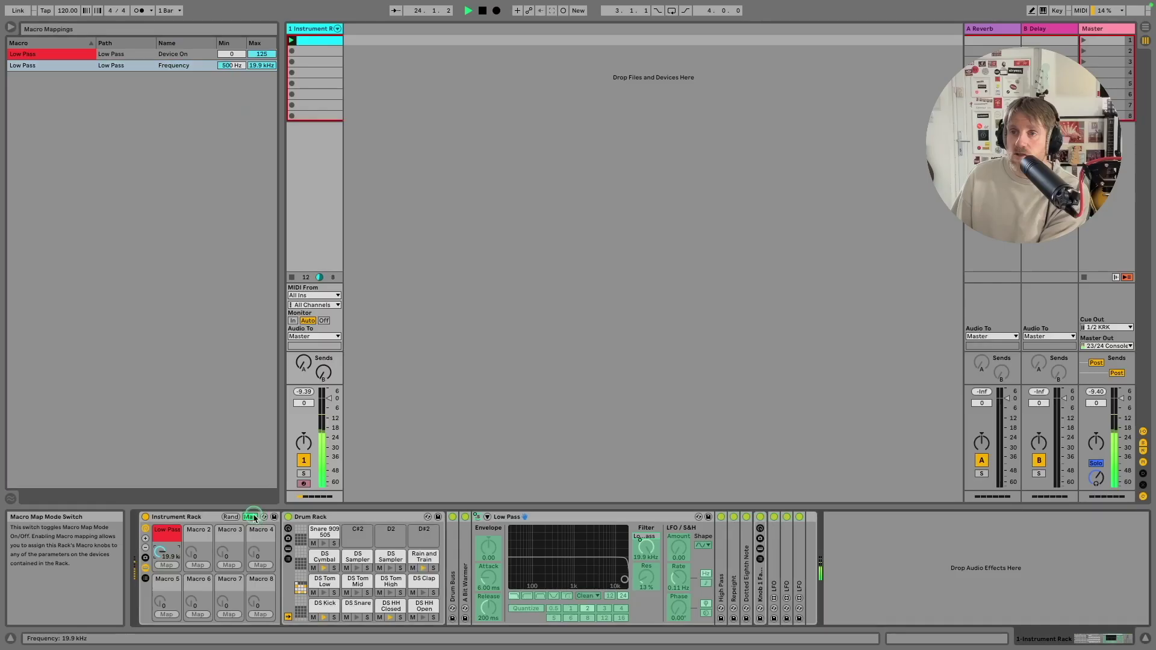
{"action": "left_click", "coordinate": [251, 517]}
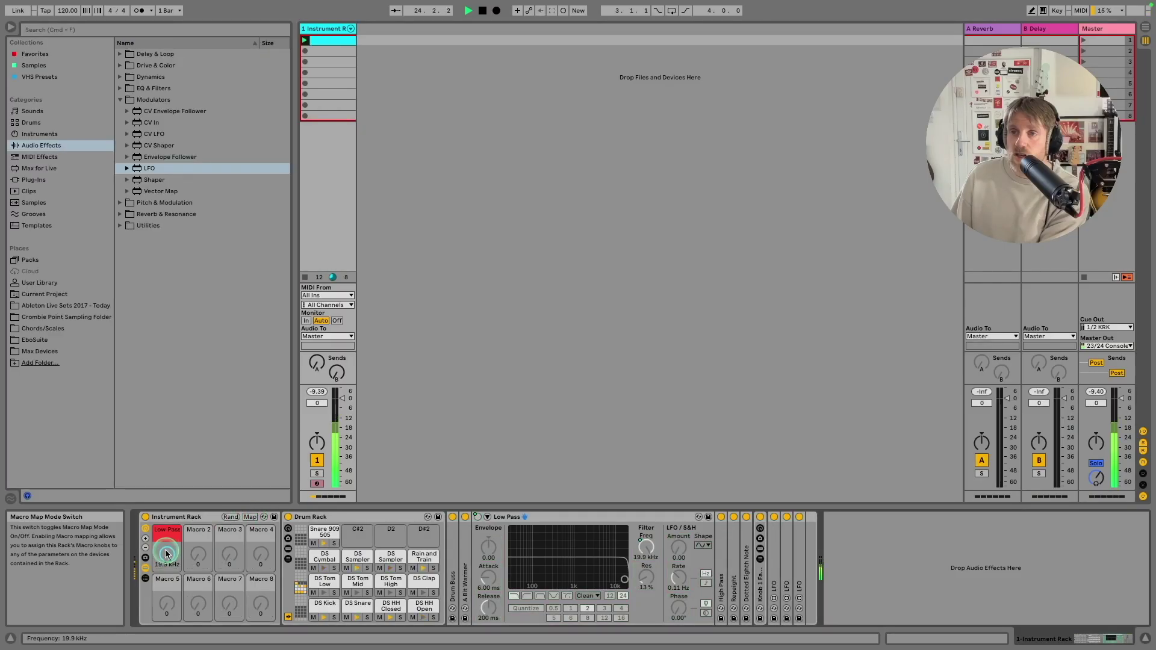
- Sweep the Low Pass macro down to 500 Hz and back up to 19.9 kHz, and stop playback
{"action": "left_click_drag", "start_coordinate": [168, 560], "coordinate": [168, 582]}
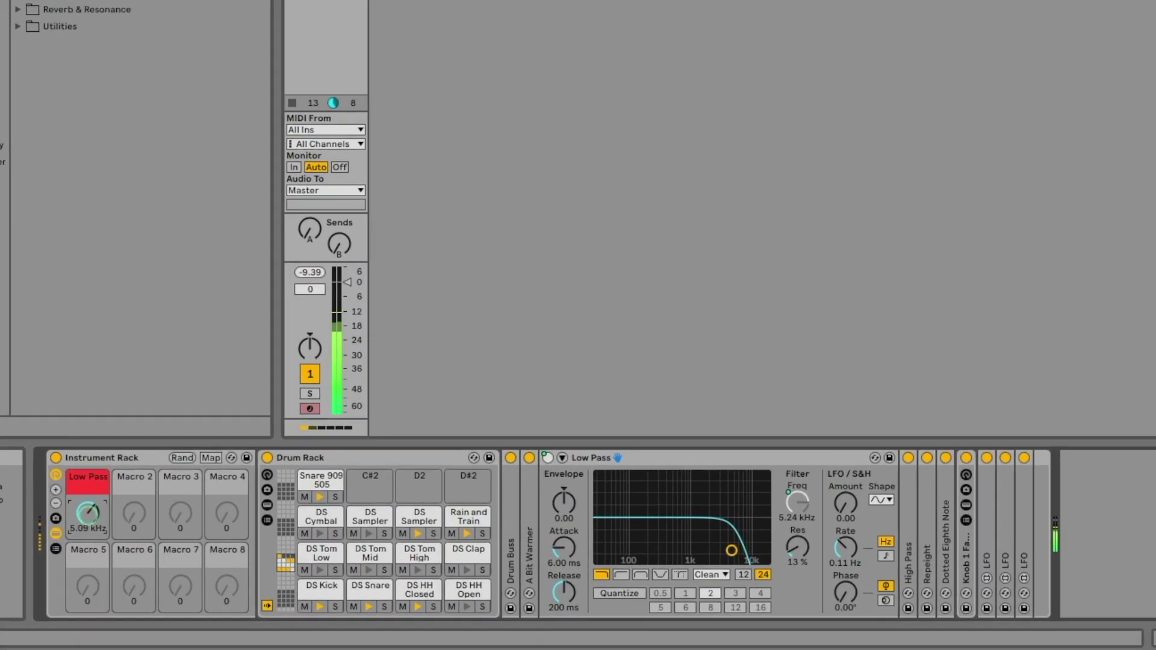
{"action": "left_click_drag", "start_coordinate": [88, 513], "coordinate": [88, 530]}
{"action": "left_click_drag", "start_coordinate": [41, 489], "coordinate": [41, 499]}
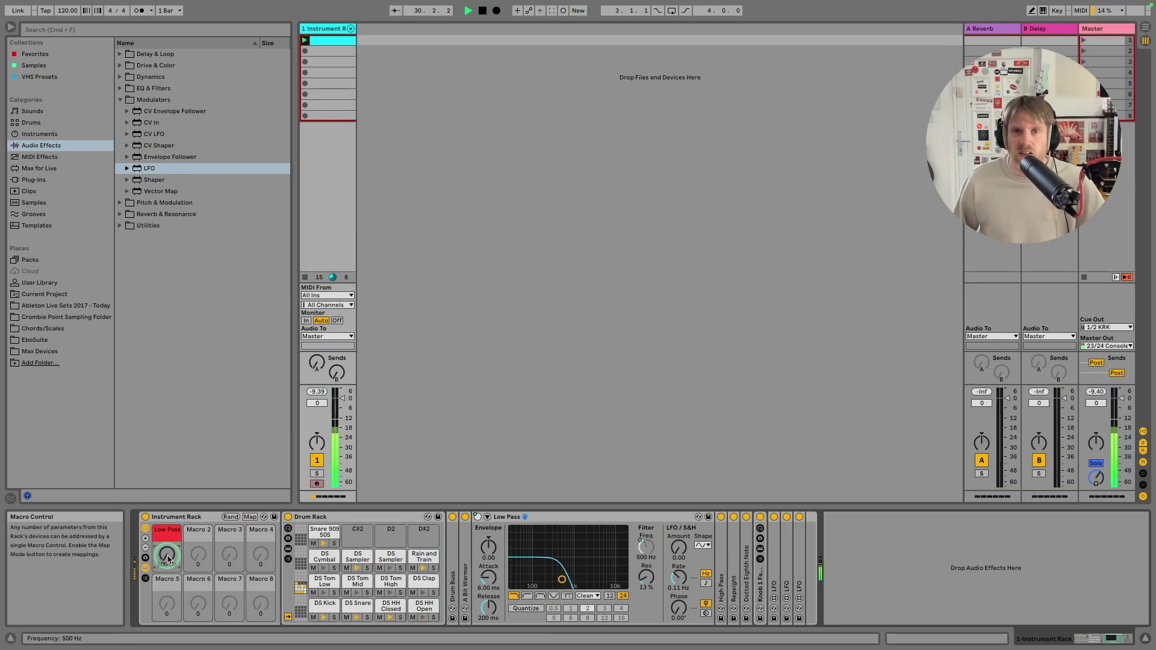
{"action": "left_click_drag", "start_coordinate": [168, 560], "coordinate": [168, 530]}
{"action": "key", "text": "space"}
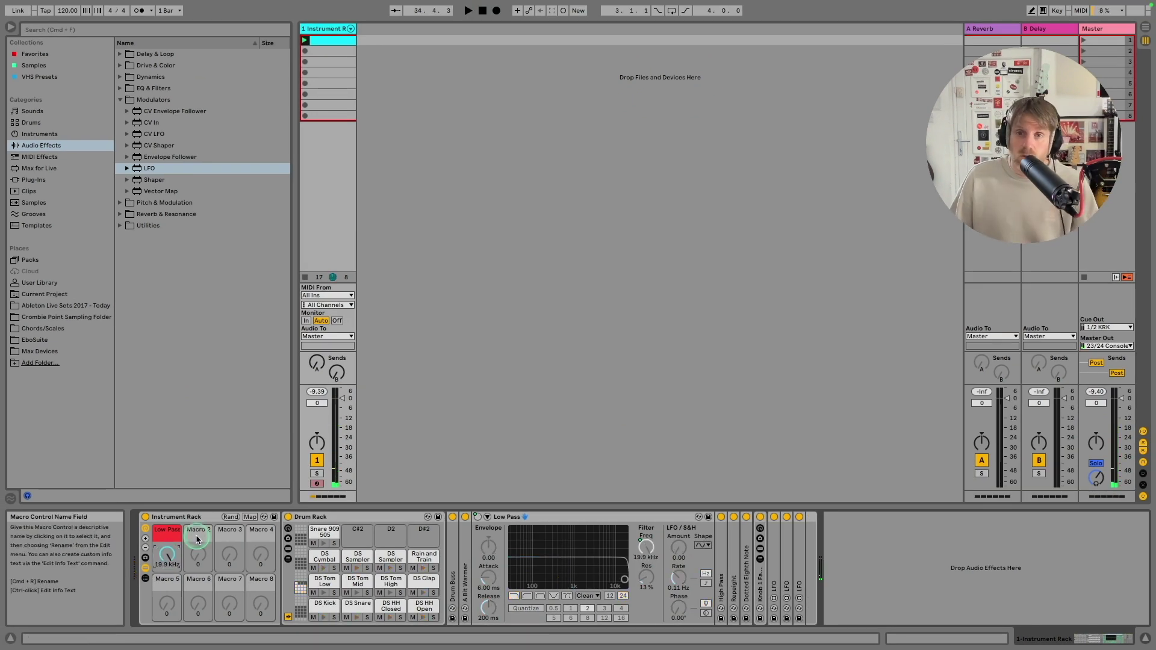
- Fold Low Pass, unfold High Pass, and map High Pass's Frequency and Device On to Macro 2
{"action": "double_click", "coordinate": [542, 518]}
{"action": "double_click", "coordinate": [492, 548]}
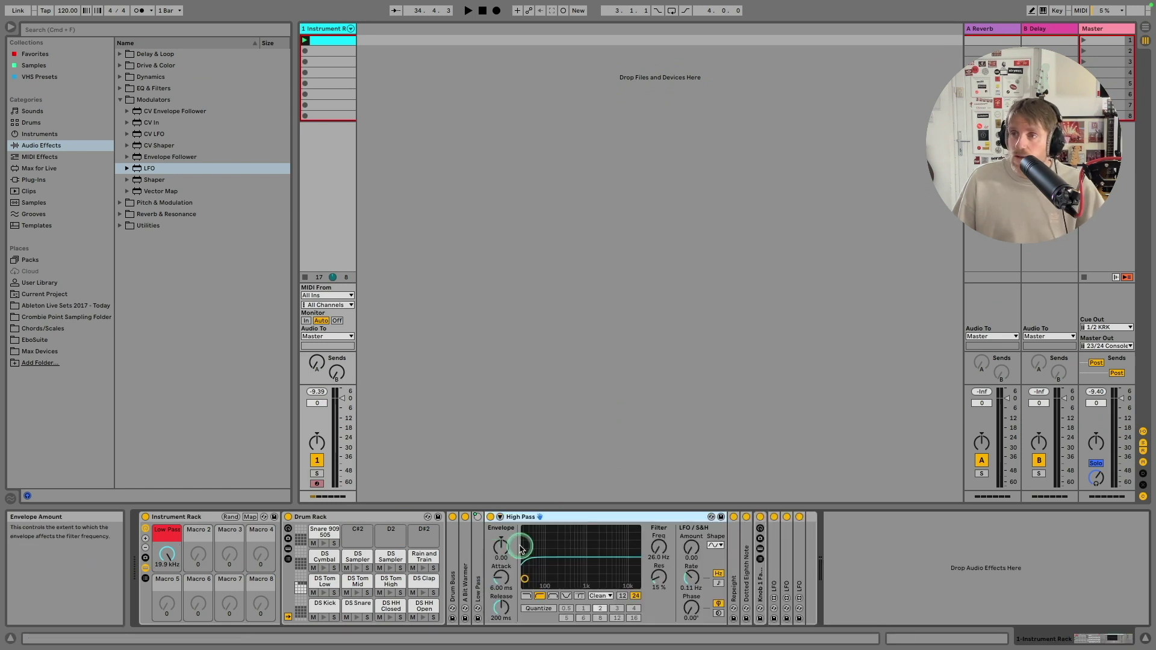
{"action": "left_click", "coordinate": [247, 517]}
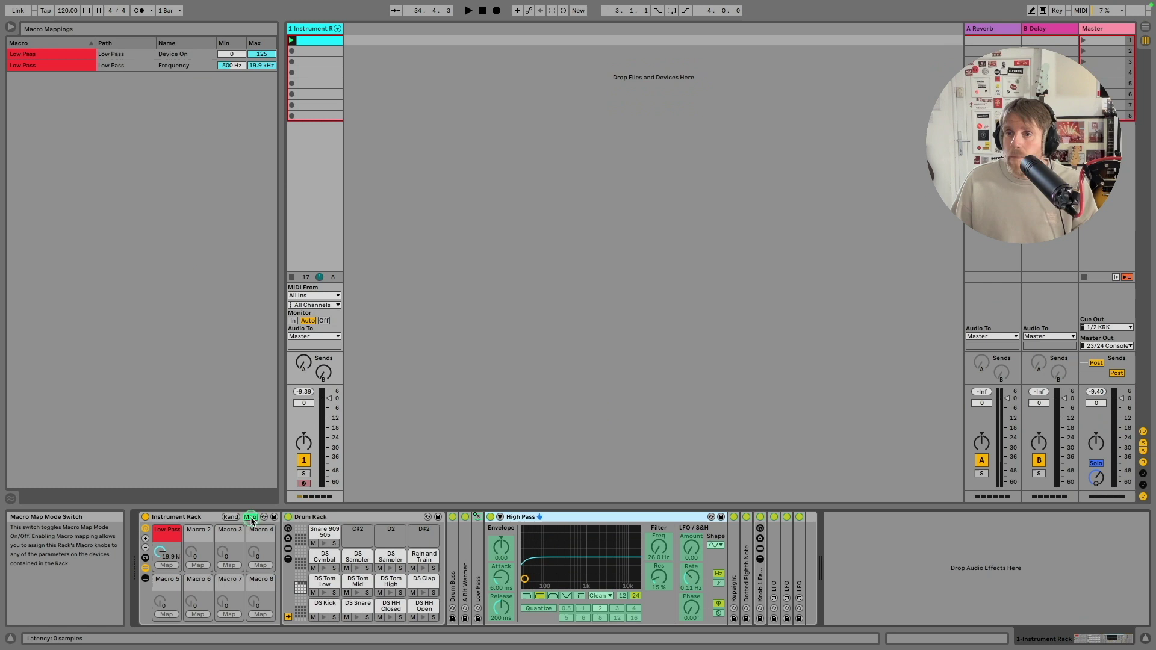
{"action": "left_click", "coordinate": [198, 566]}
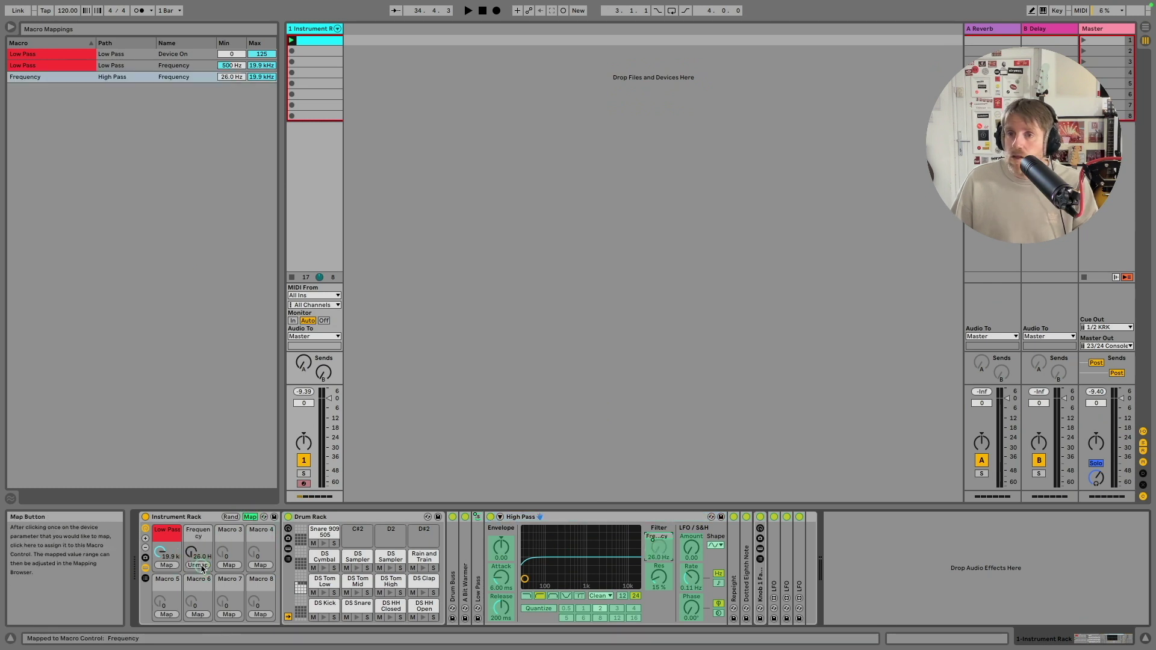
{"action": "left_click", "coordinate": [491, 518]}
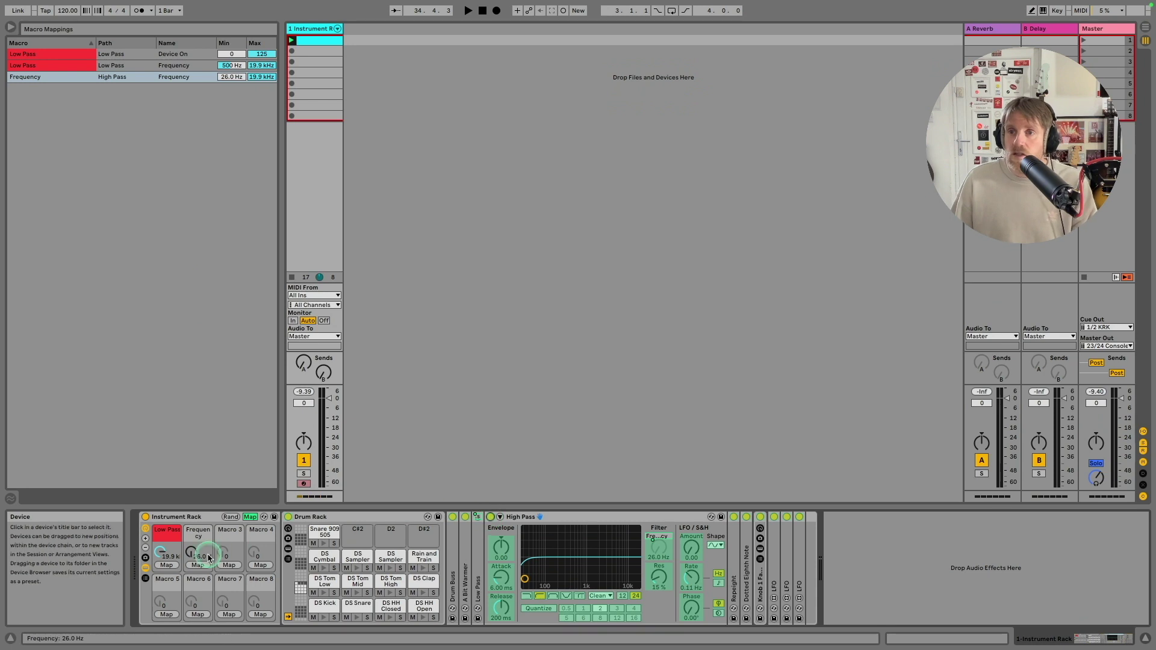
{"action": "left_click", "coordinate": [198, 566]}
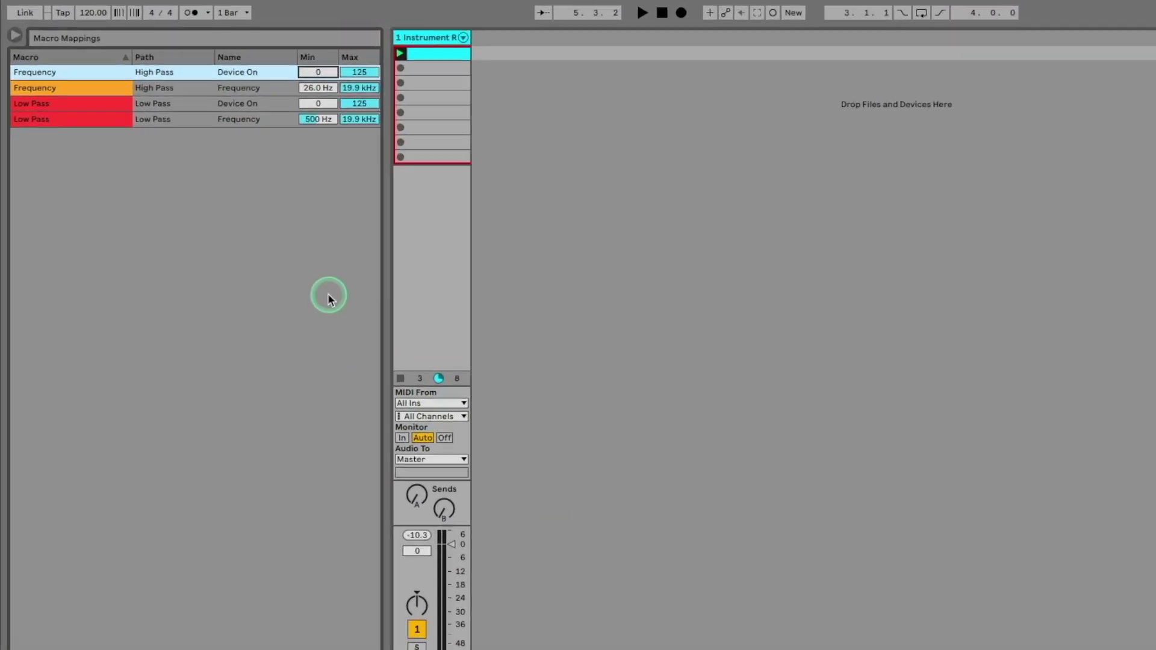
- Set the range of the High Pass Device On mapping to a minimum of 2 and a maximum of 127
{"action": "left_click", "coordinate": [242, 57]}
{"action": "left_click_drag", "start_coordinate": [526, 104], "coordinate": [525, 97]}
{"action": "left_click", "coordinate": [475, 103]}
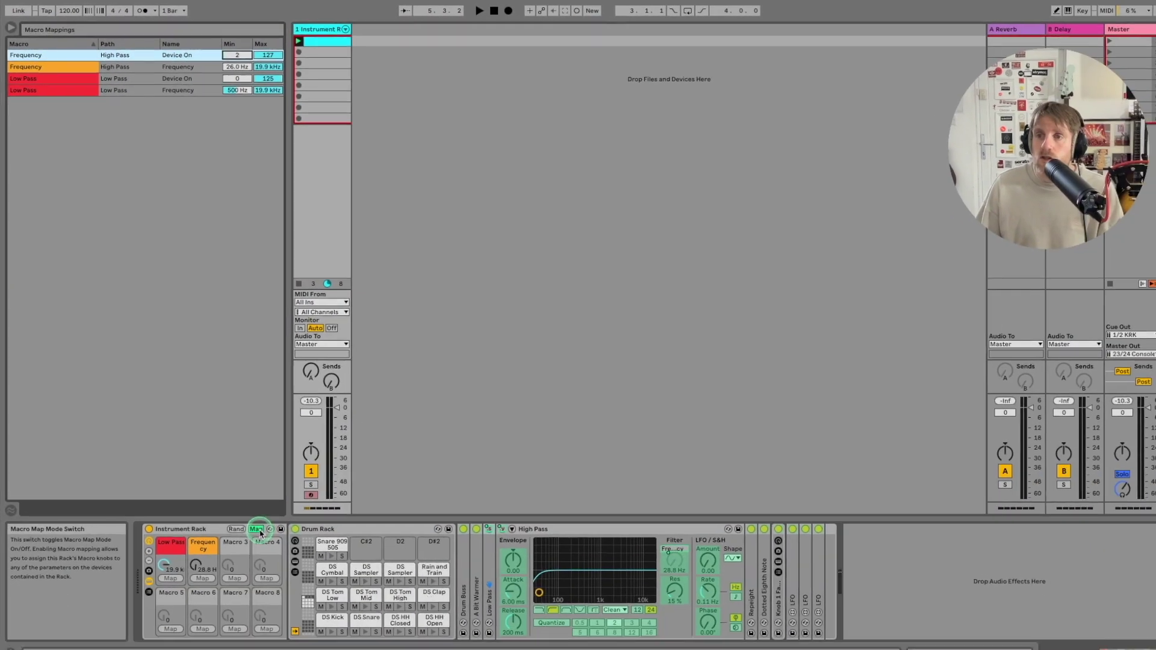
{"action": "left_click", "coordinate": [258, 530]}
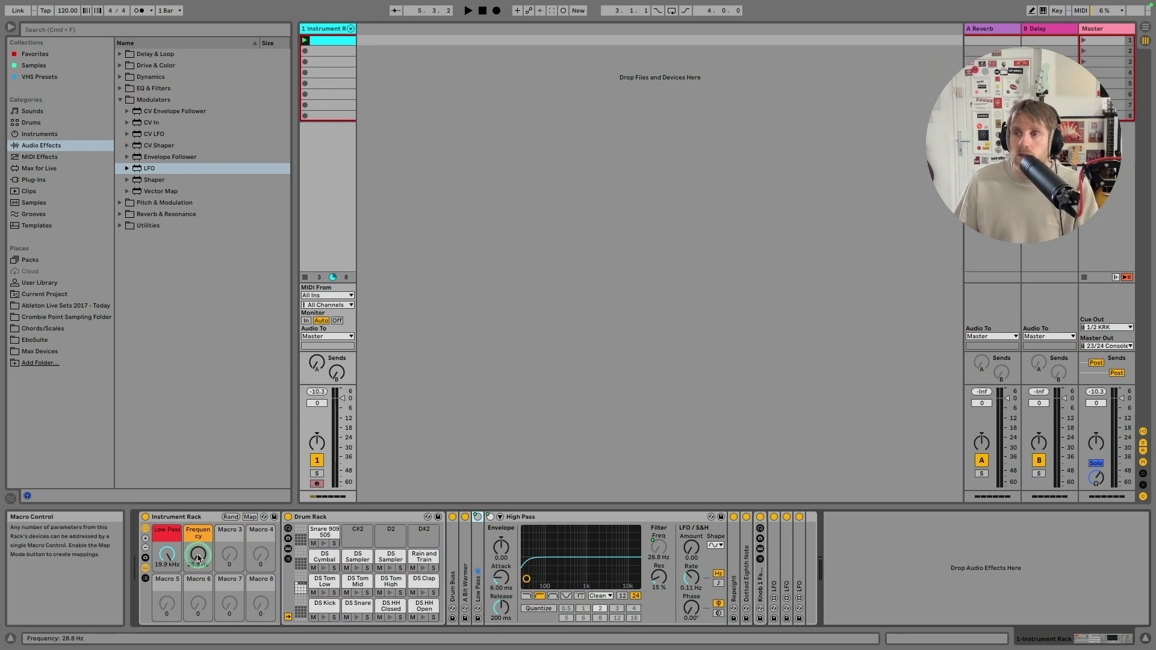
- Try out the High Pass macro during playback and limit its Frequency mapping to a maximum of 2.50 kHz
{"action": "key", "text": "space"}
{"action": "left_click_drag", "start_coordinate": [198, 554], "coordinate": [199, 547]}
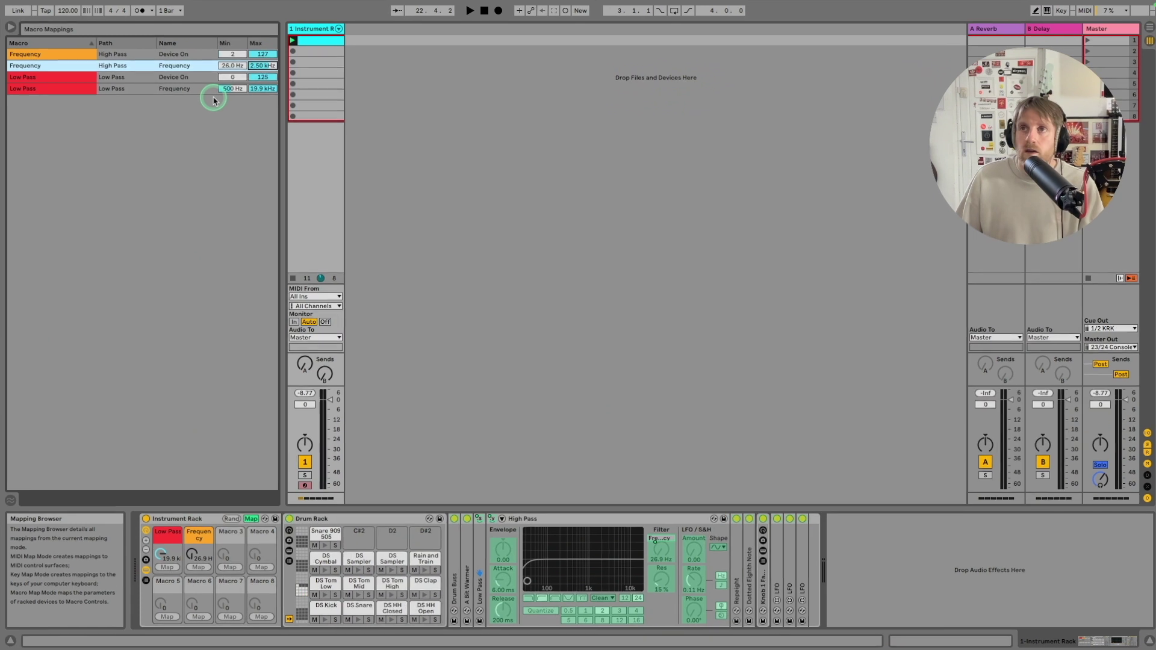
{"action": "left_click", "coordinate": [100, 65]}
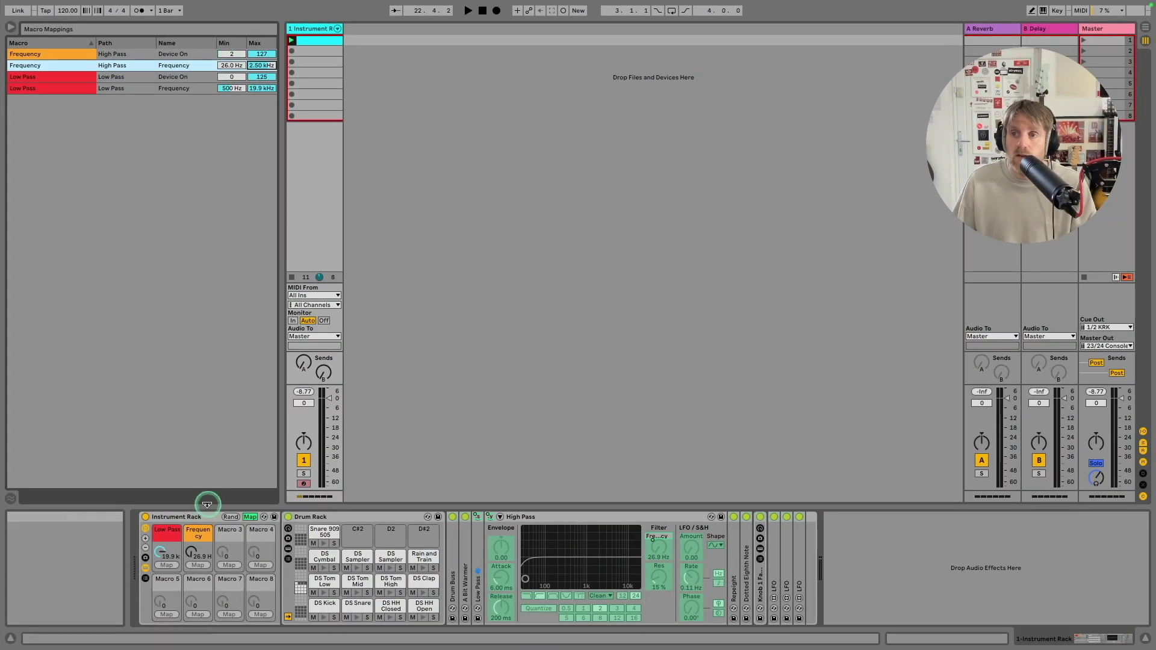
{"action": "key", "text": "space"}
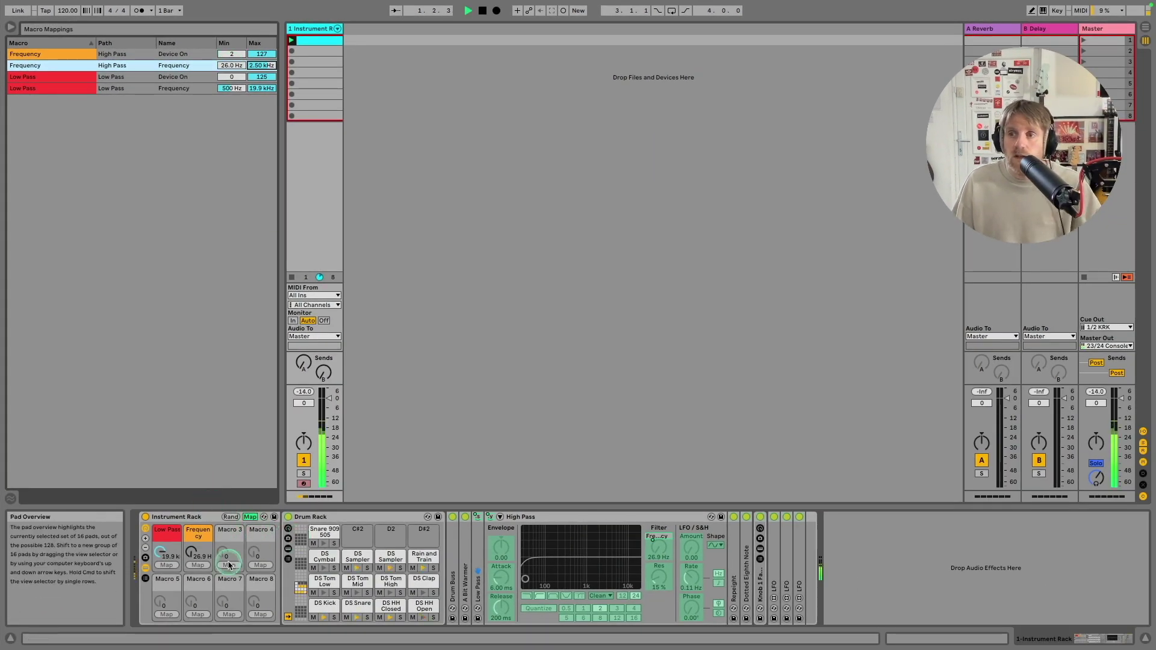
- Sweep the Frequency macro up to 2.50 kHz and back, sweep the Low Pass macro down and back to 19.9 kHz, and stop playback
{"action": "left_click_drag", "start_coordinate": [191, 552], "coordinate": [191, 545]}
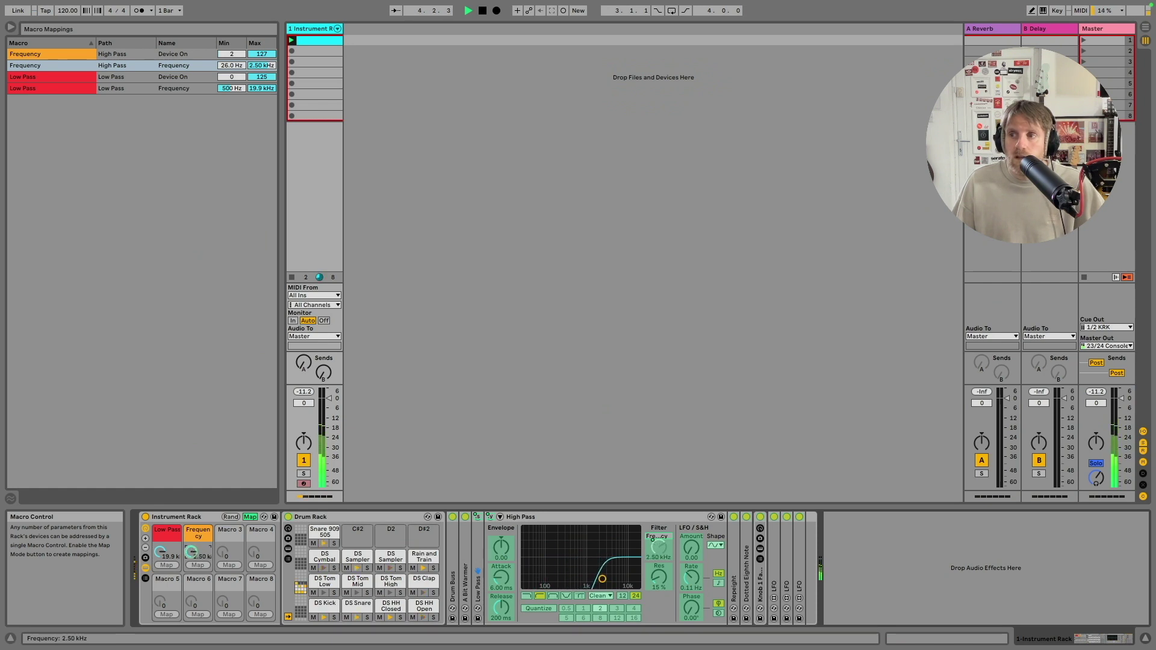
{"action": "left_click", "coordinate": [250, 517]}
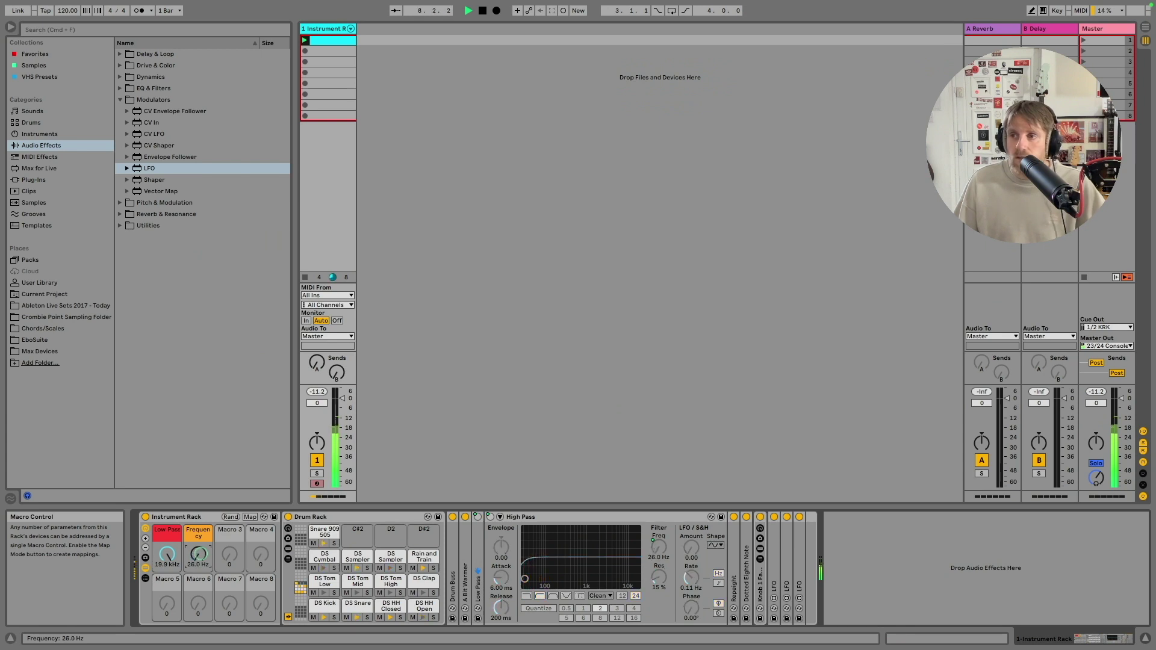
{"action": "double_click", "coordinate": [476, 551]}
{"action": "left_click_drag", "start_coordinate": [167, 553], "coordinate": [167, 554]}
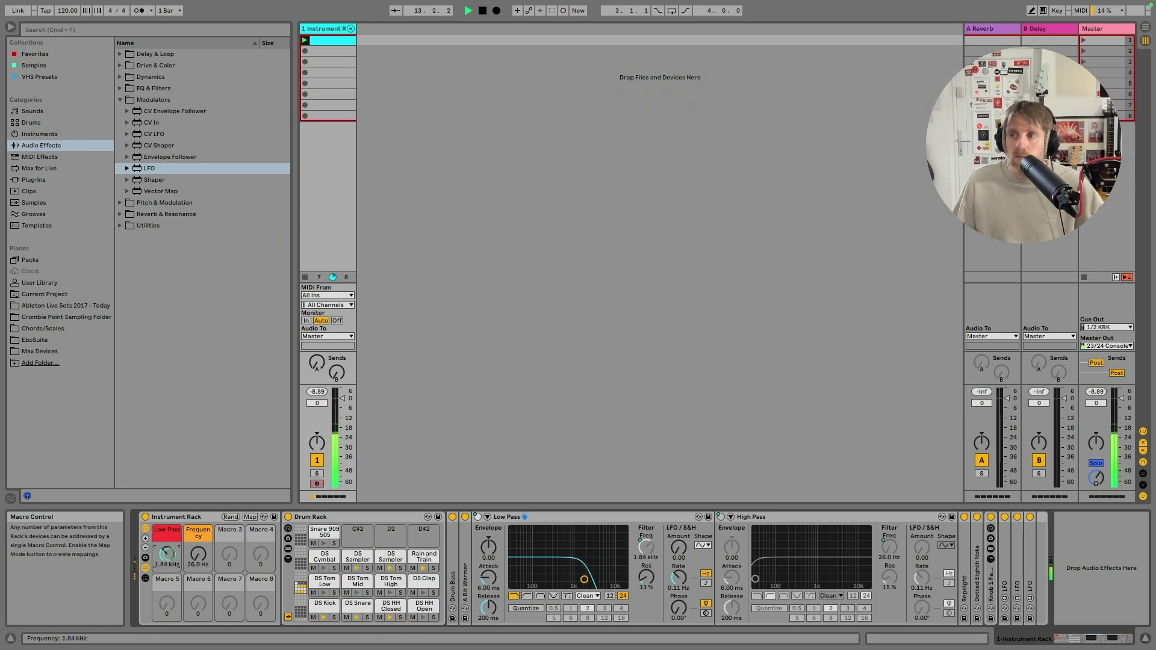
{"action": "left_click_drag", "start_coordinate": [167, 555], "coordinate": [168, 530]}
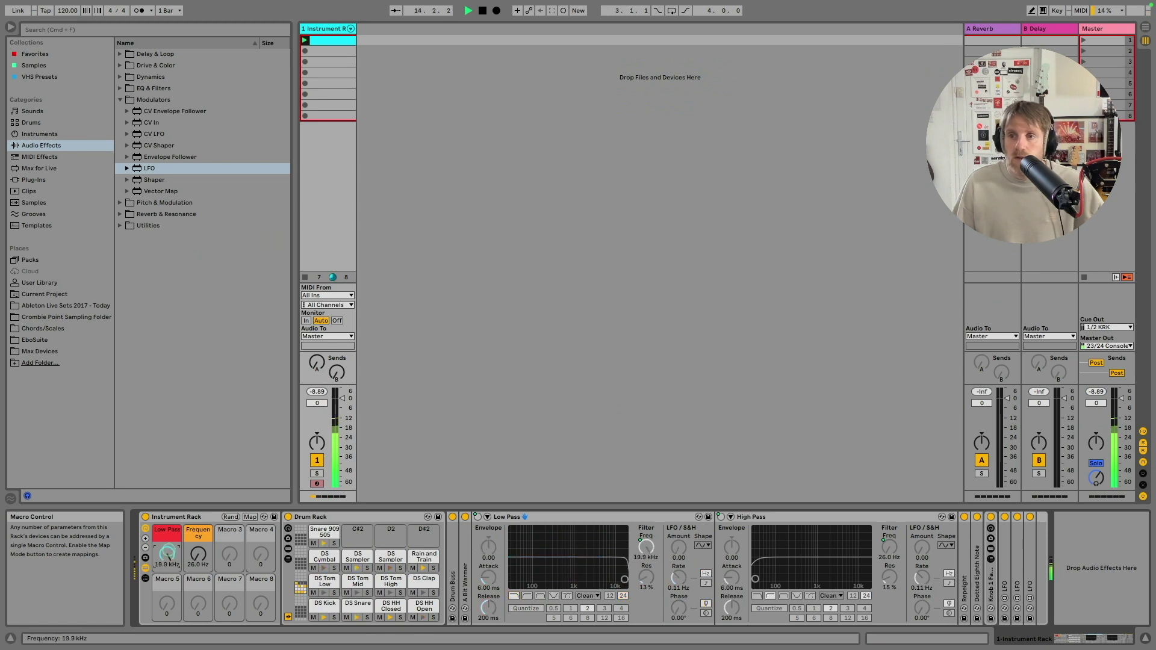
{"action": "key", "text": "space"}
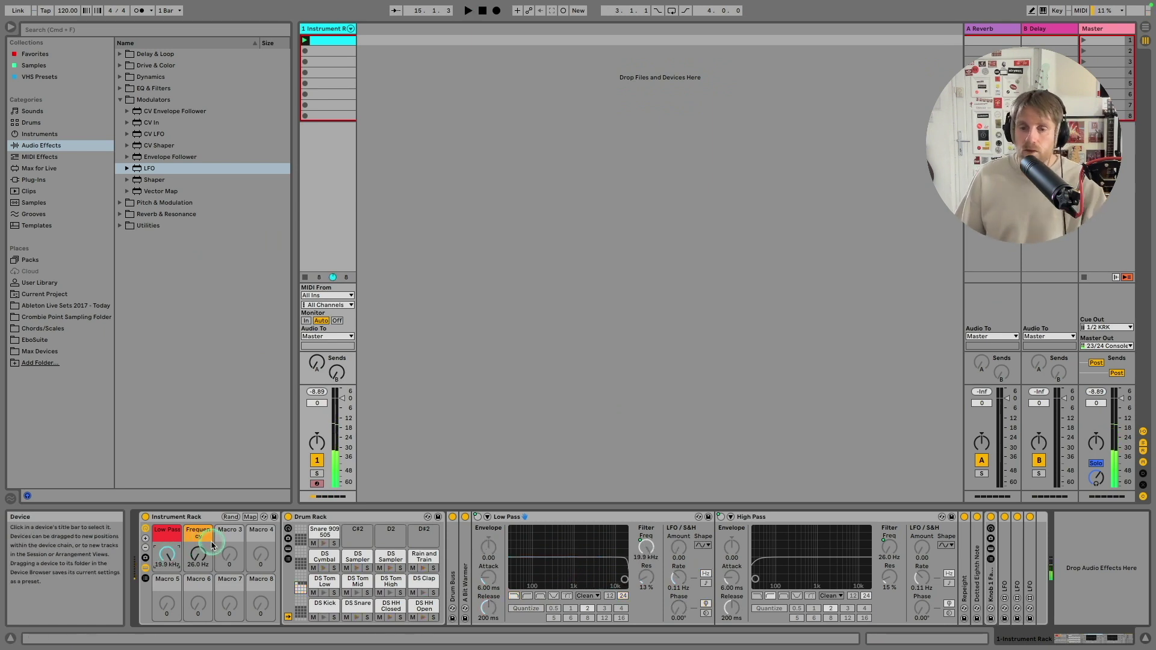
- Fold Low Pass and High Pass, unfold Repeight, and map Repeight's Volume to Macro 3
{"action": "double_click", "coordinate": [521, 518]}
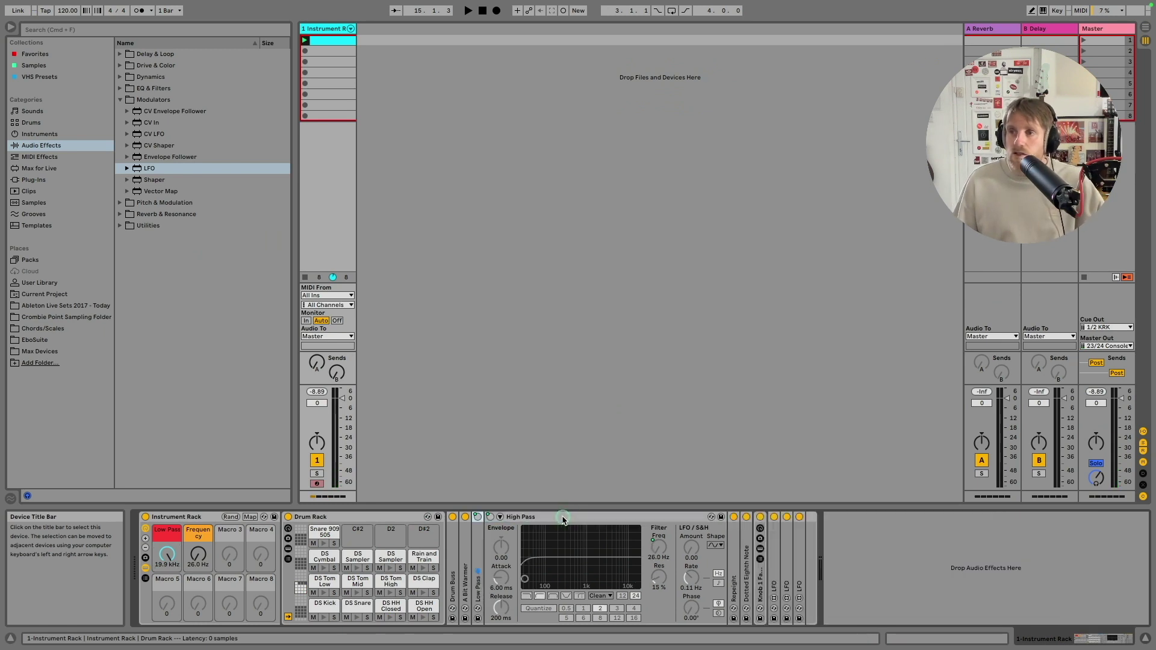
{"action": "double_click", "coordinate": [530, 517]}
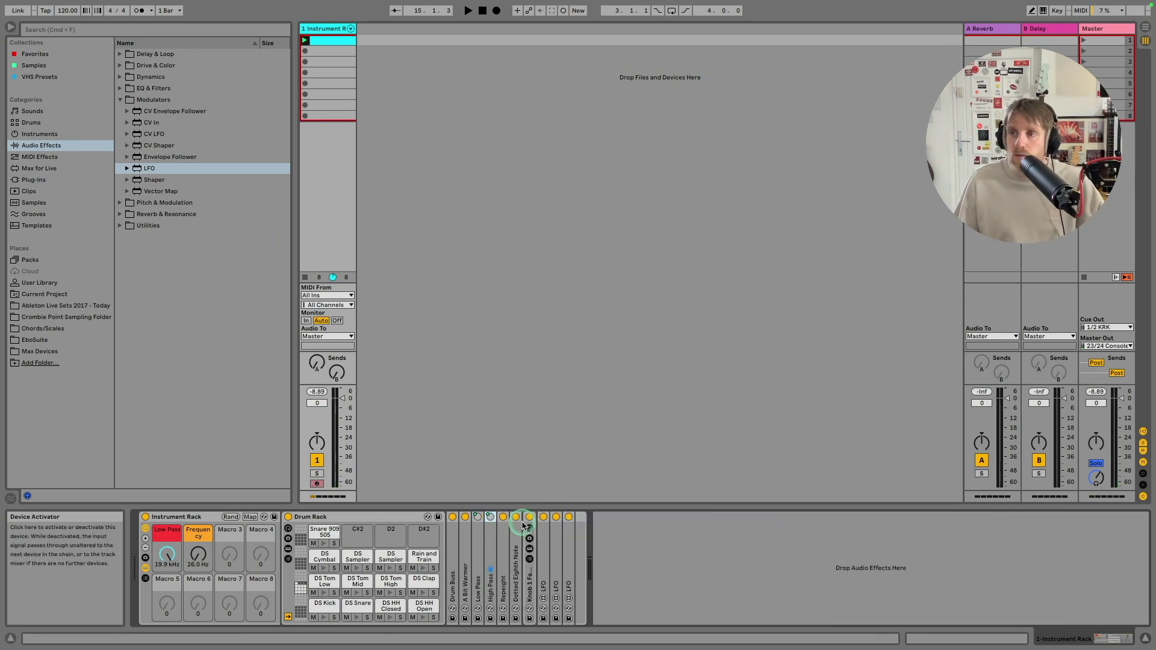
{"action": "double_click", "coordinate": [506, 569]}
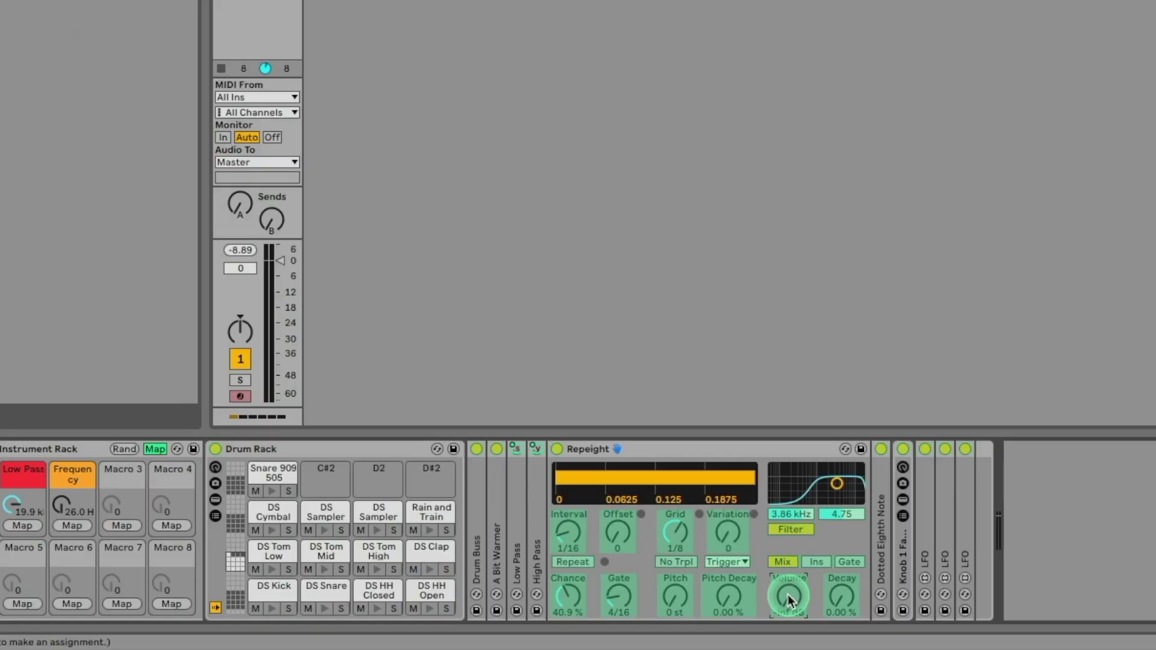
{"action": "left_click", "coordinate": [121, 526]}
- Rename Macro 3 to Beat Repeat and colour it blue
{"action": "left_click", "coordinate": [129, 469]}
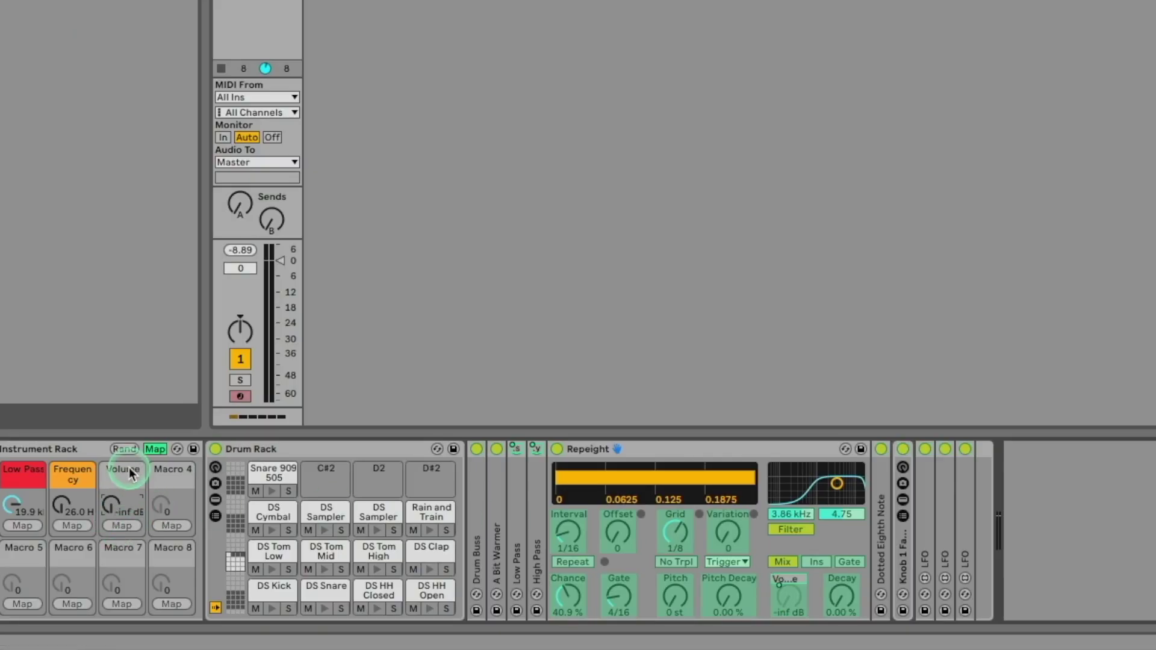
{"action": "type", "text": "Beat Repeat"}
{"action": "key", "text": "Return"}
{"action": "right_click", "coordinate": [129, 473]}
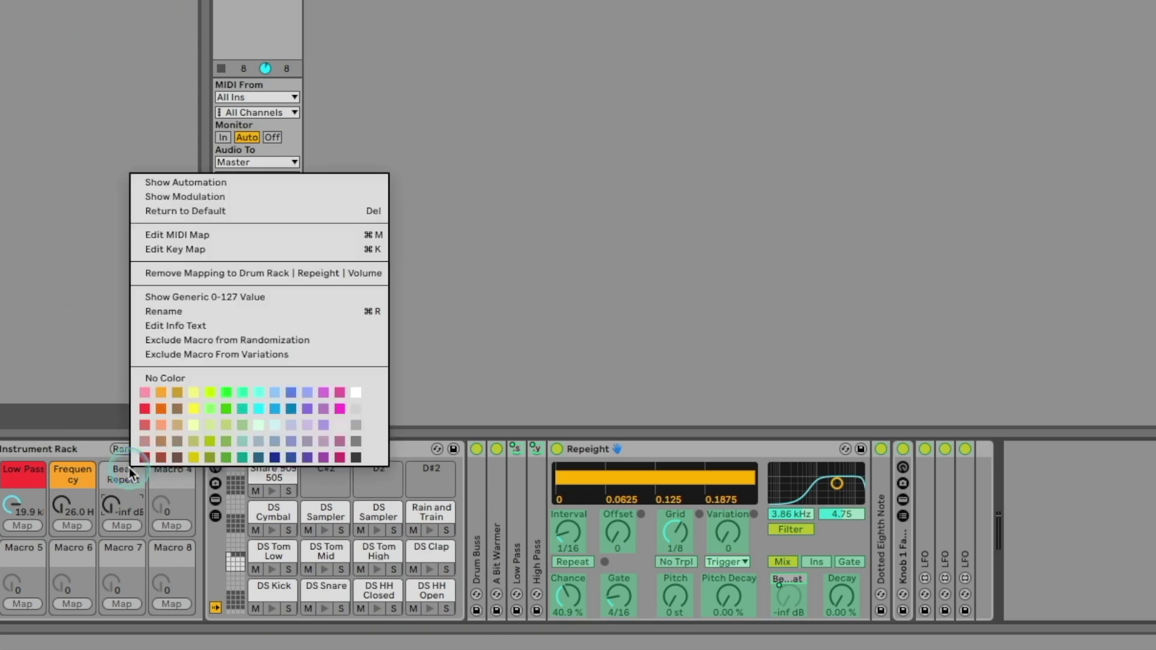
{"action": "left_click", "coordinate": [290, 394]}
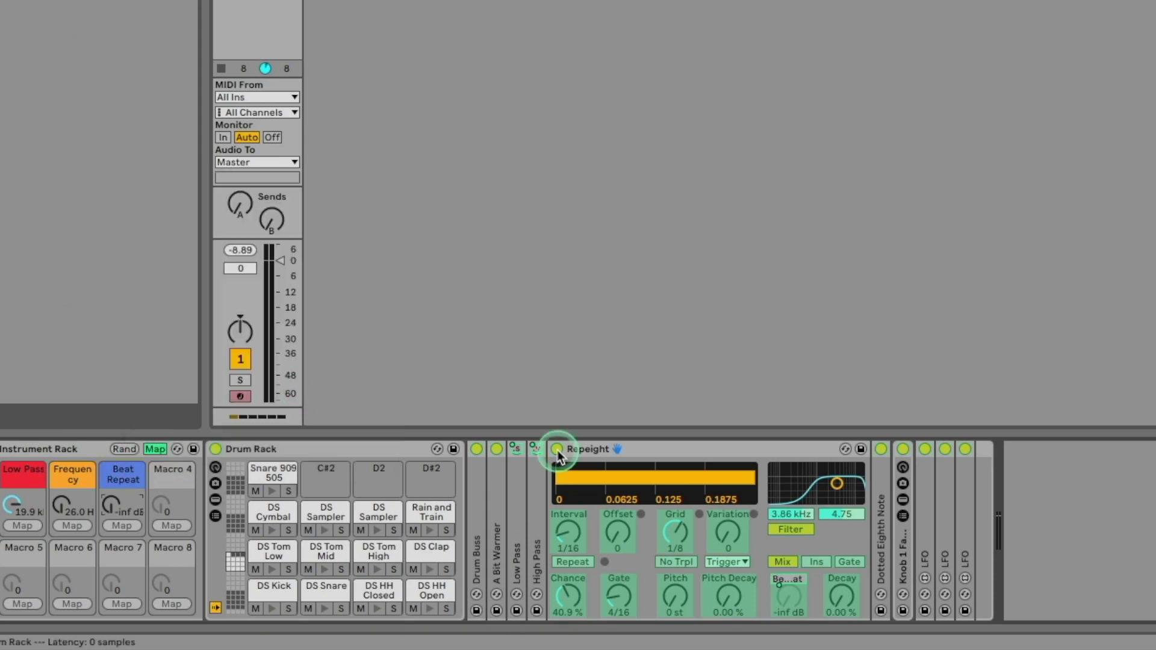
- Map Repeight's Device On to the Beat Repeat macro and set that mapping's minimum to 2
{"action": "right_click", "coordinate": [557, 448]}
{"action": "left_click", "coordinate": [484, 498]}
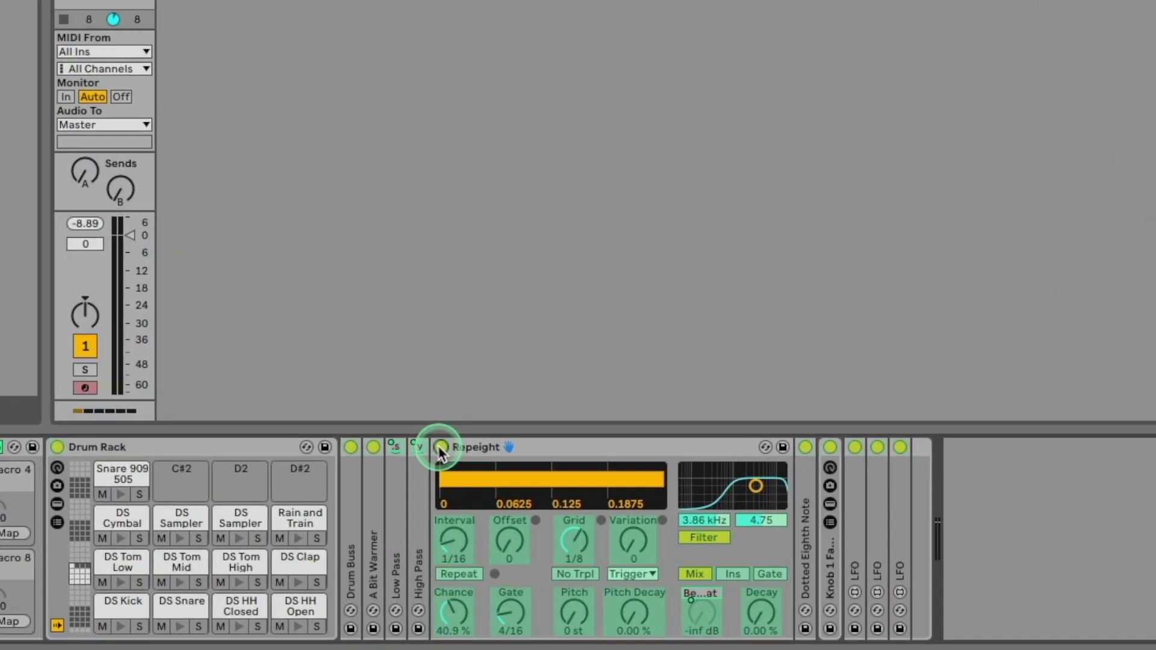
{"action": "right_click", "coordinate": [484, 498]}
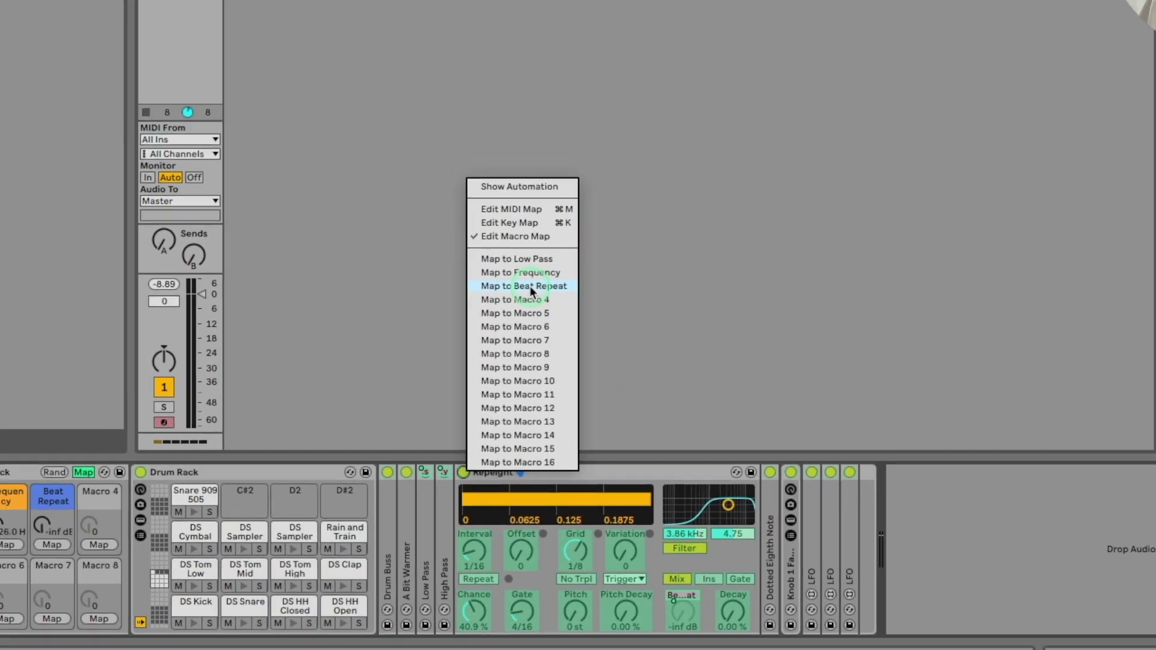
{"action": "left_click", "coordinate": [505, 181]}
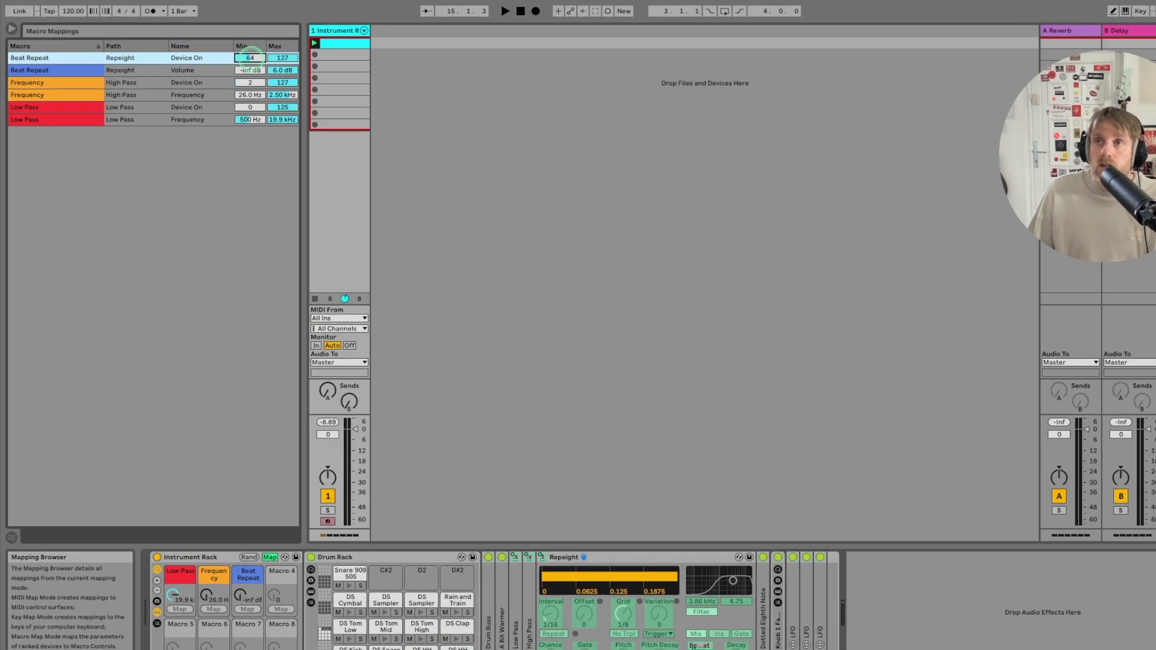
{"action": "left_click_drag", "start_coordinate": [232, 54], "coordinate": [232, 55]}
{"action": "left_click_drag", "start_coordinate": [339, 77], "coordinate": [341, 81]}
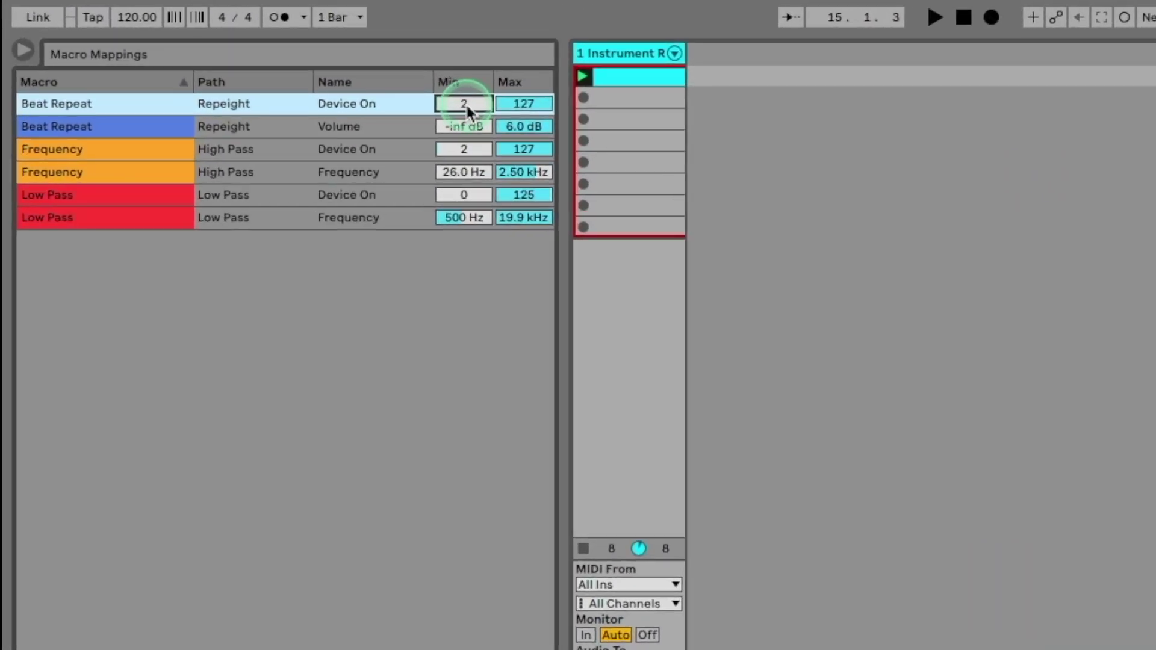
{"action": "left_click", "coordinate": [485, 145]}
- Leave macro mapping, start playback, and turn the Beat Repeat macro up to 6.0 dB
{"action": "left_click", "coordinate": [250, 517]}
{"action": "left_click", "coordinate": [234, 559]}
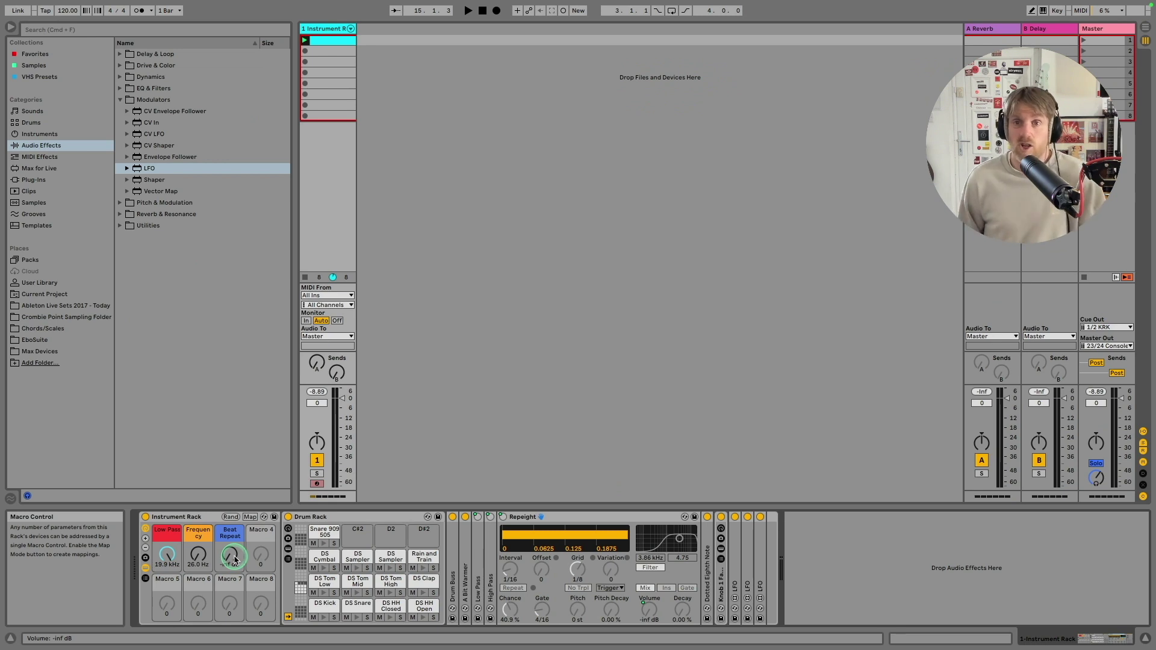
{"action": "key", "text": "space"}
{"action": "left_click_drag", "start_coordinate": [234, 557], "coordinate": [232, 546]}
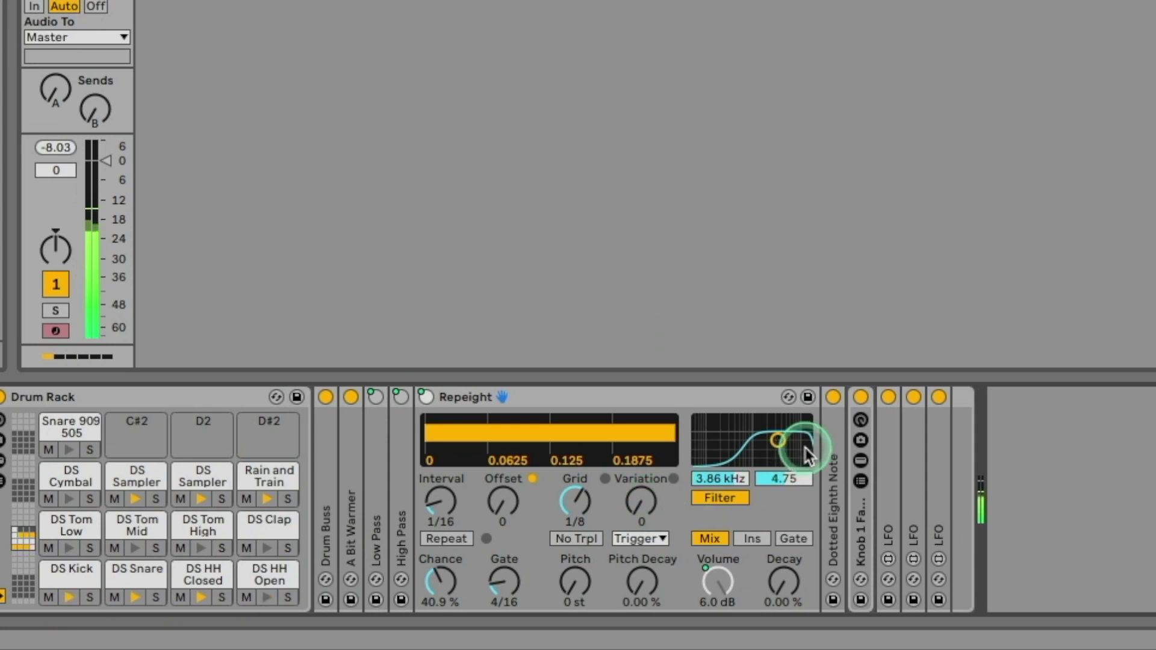
- Set Repeight's filter frequency to 6.67 kHz and exclude triplets from its grid
{"action": "left_click_drag", "start_coordinate": [778, 439], "coordinate": [787, 438]}
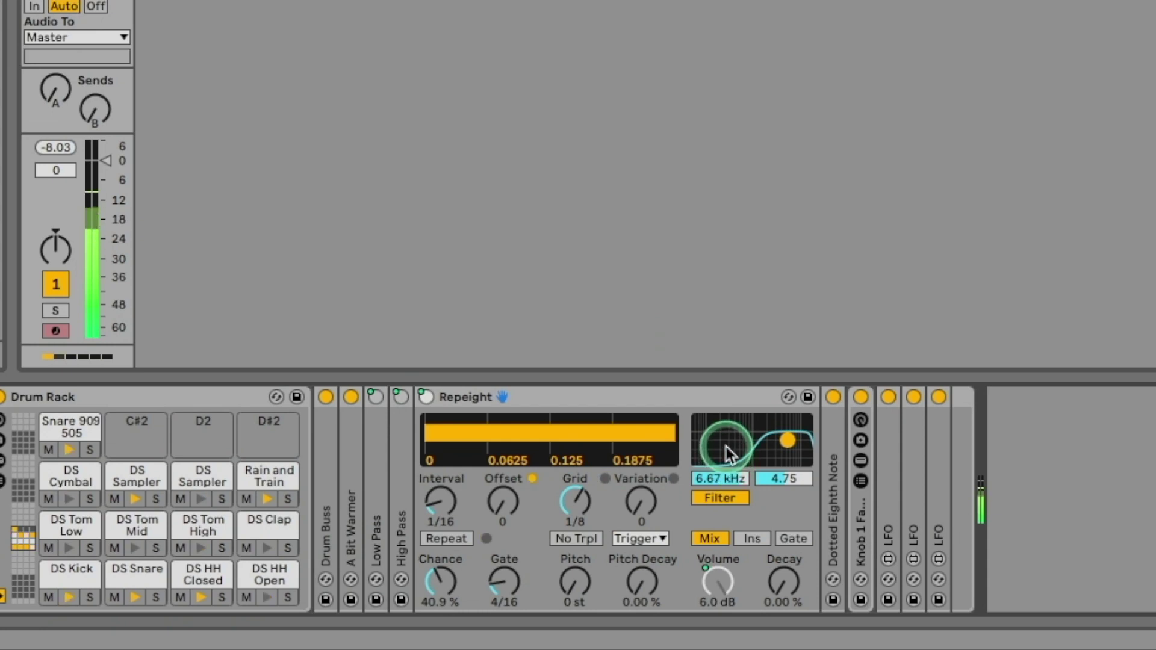
{"action": "left_click", "coordinate": [660, 539]}
{"action": "left_click", "coordinate": [660, 539]}
{"action": "left_click", "coordinate": [585, 533]}
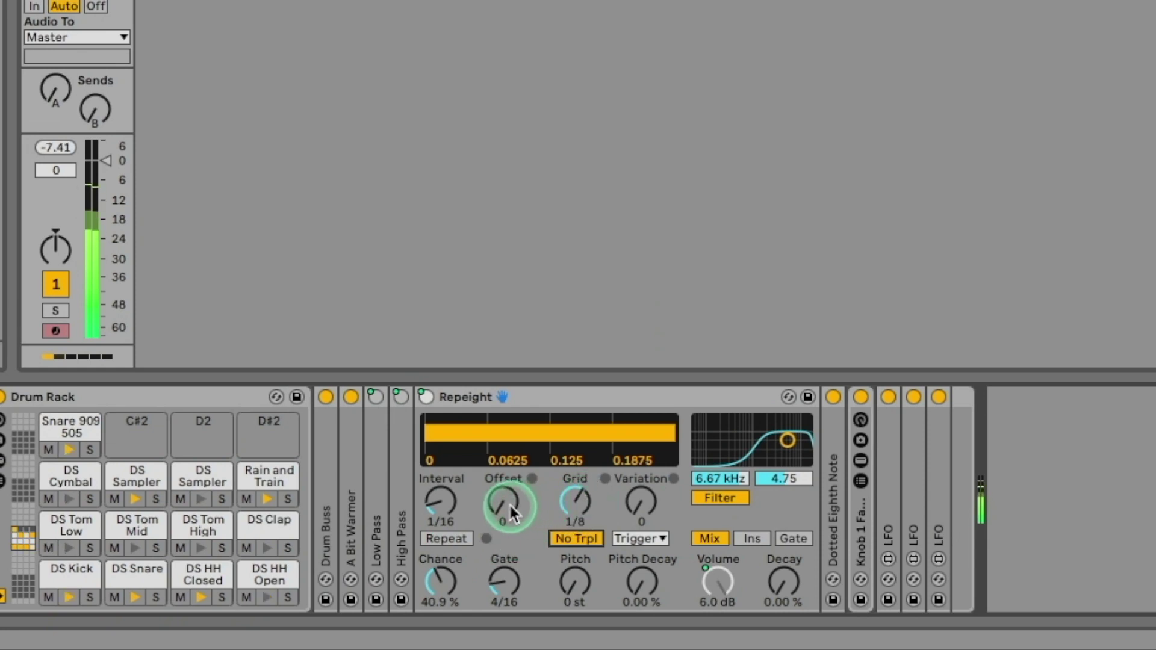
- Set Repeight's Variation to 3 and Chance to 52.4 %, and return the Beat Repeat macro to -inf dB
{"action": "left_click_drag", "start_coordinate": [619, 509], "coordinate": [644, 509]}
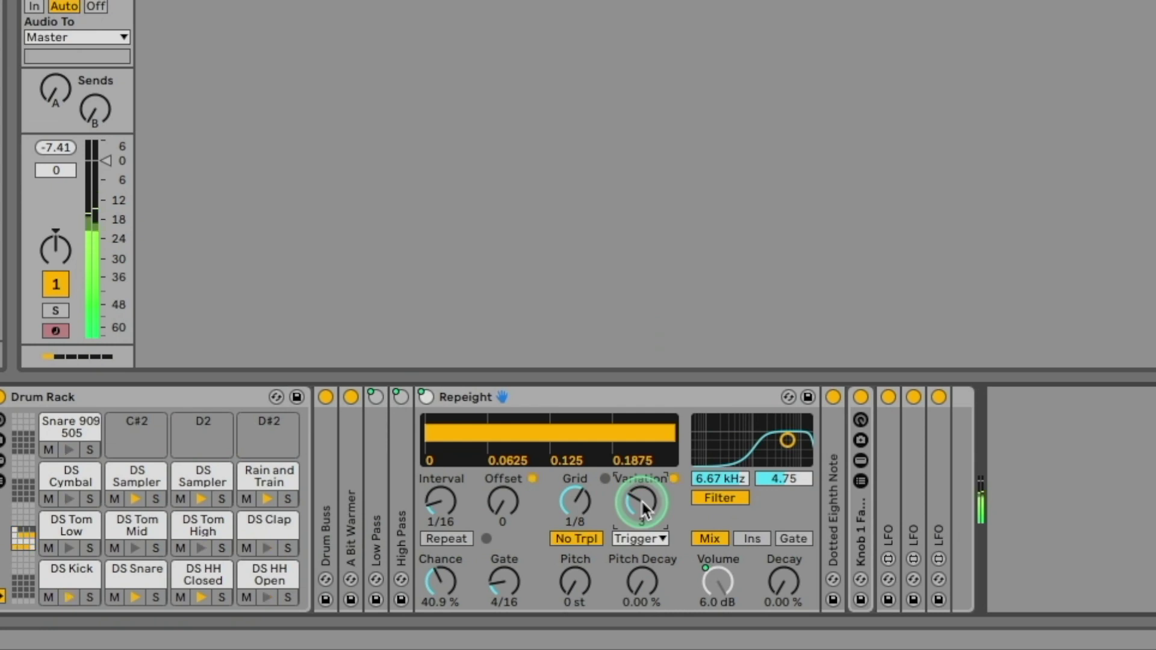
{"action": "left_click", "coordinate": [443, 583]}
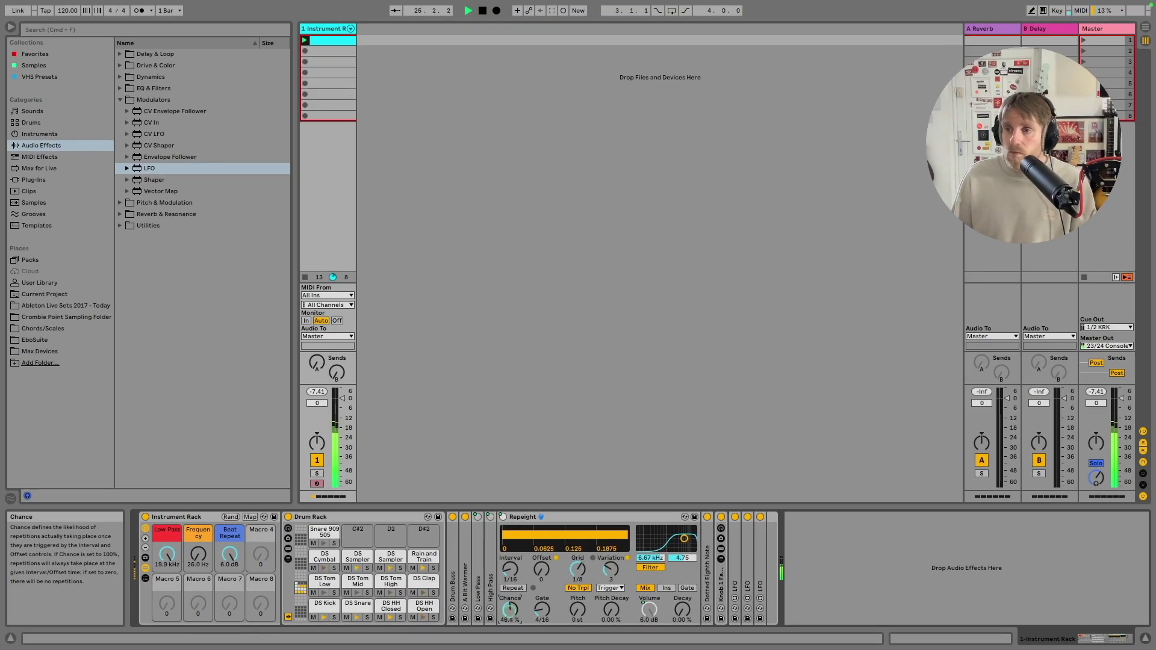
{"action": "left_click_drag", "start_coordinate": [510, 613], "coordinate": [510, 606]}
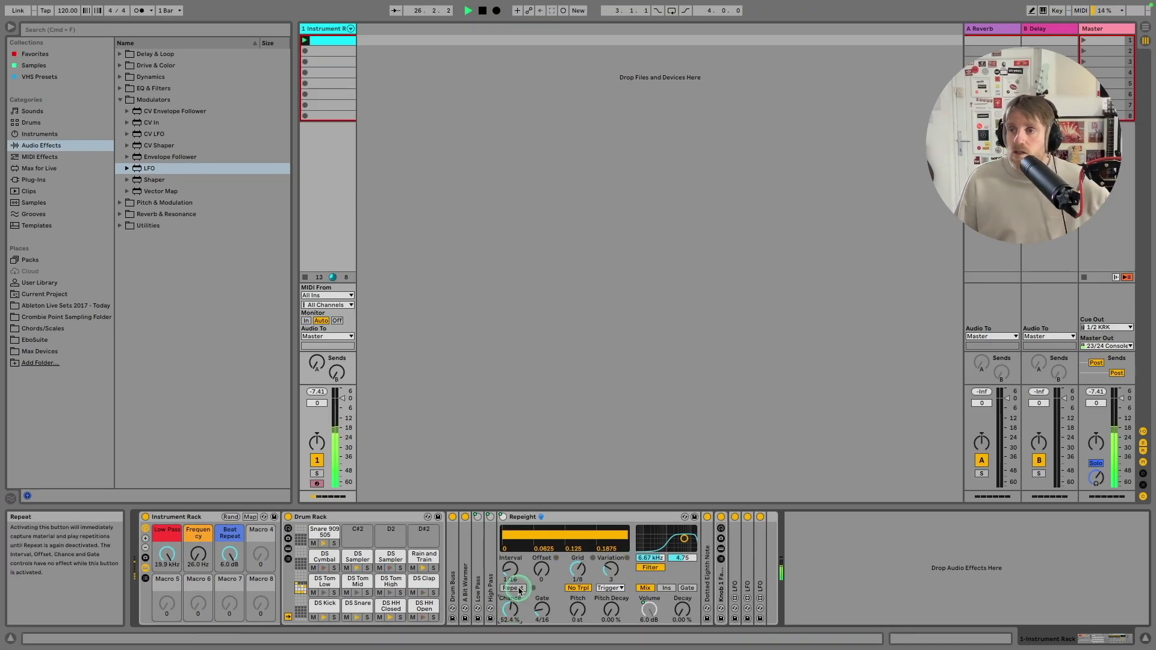
{"action": "left_click_drag", "start_coordinate": [229, 554], "coordinate": [232, 559]}
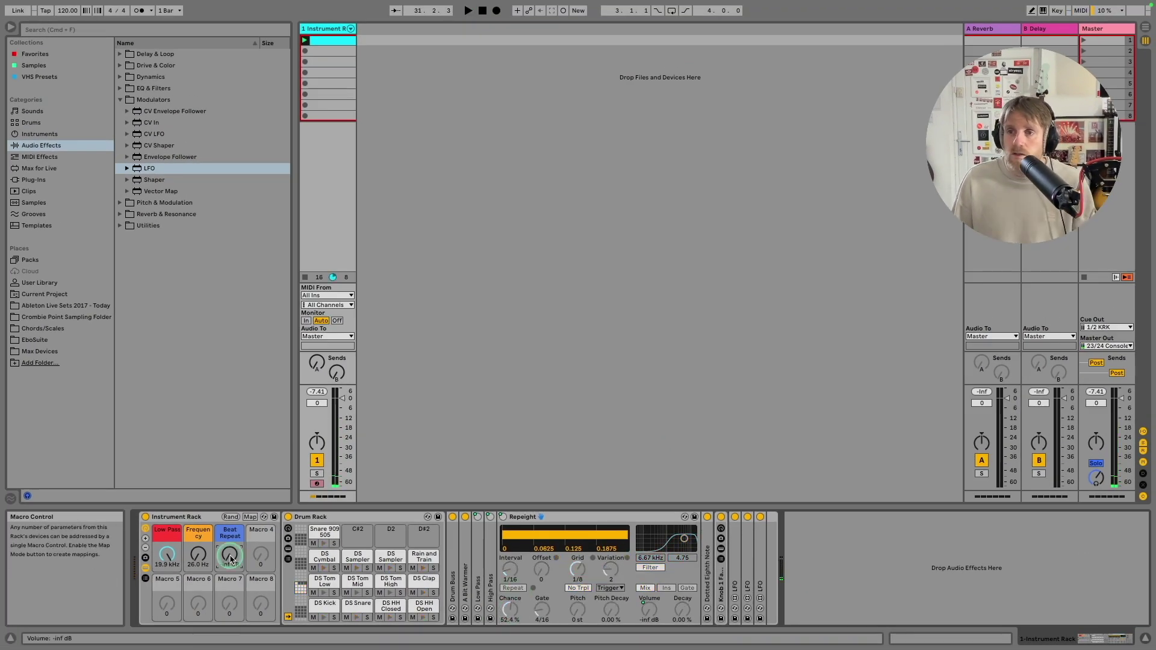
- Fold Repeight, unfold the Dotted Eighth Note delay, and set its filter to 18.0 kHz with a width of 6.88
{"action": "double_click", "coordinate": [578, 516]}
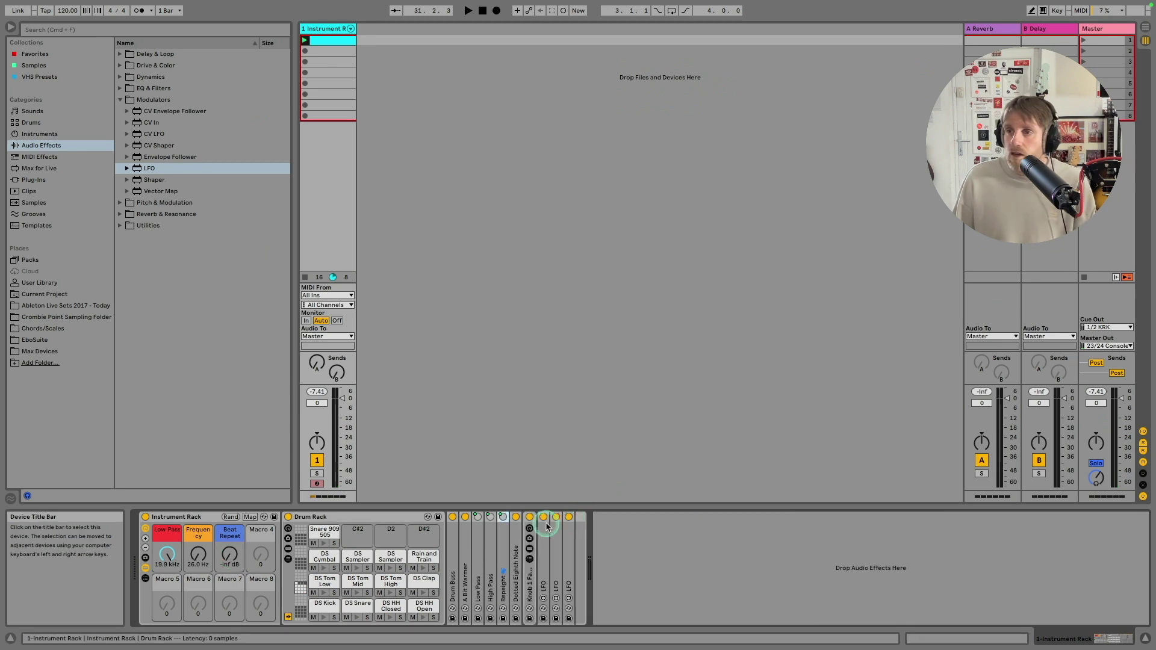
{"action": "double_click", "coordinate": [516, 577]}
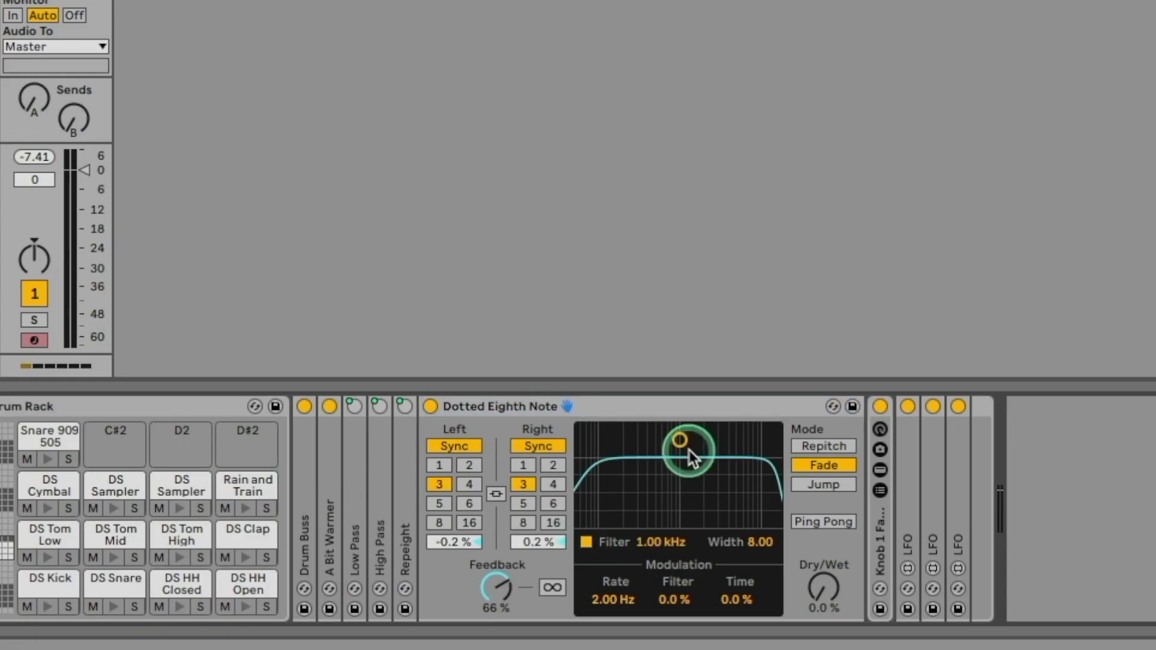
{"action": "left_click_drag", "start_coordinate": [638, 533], "coordinate": [647, 534]}
{"action": "left_click_drag", "start_coordinate": [690, 441], "coordinate": [774, 452]}
- Map the Dotted Eighth Note delay's Dry/Wet and Device On to Macro 4
{"action": "left_click", "coordinate": [736, 554]}
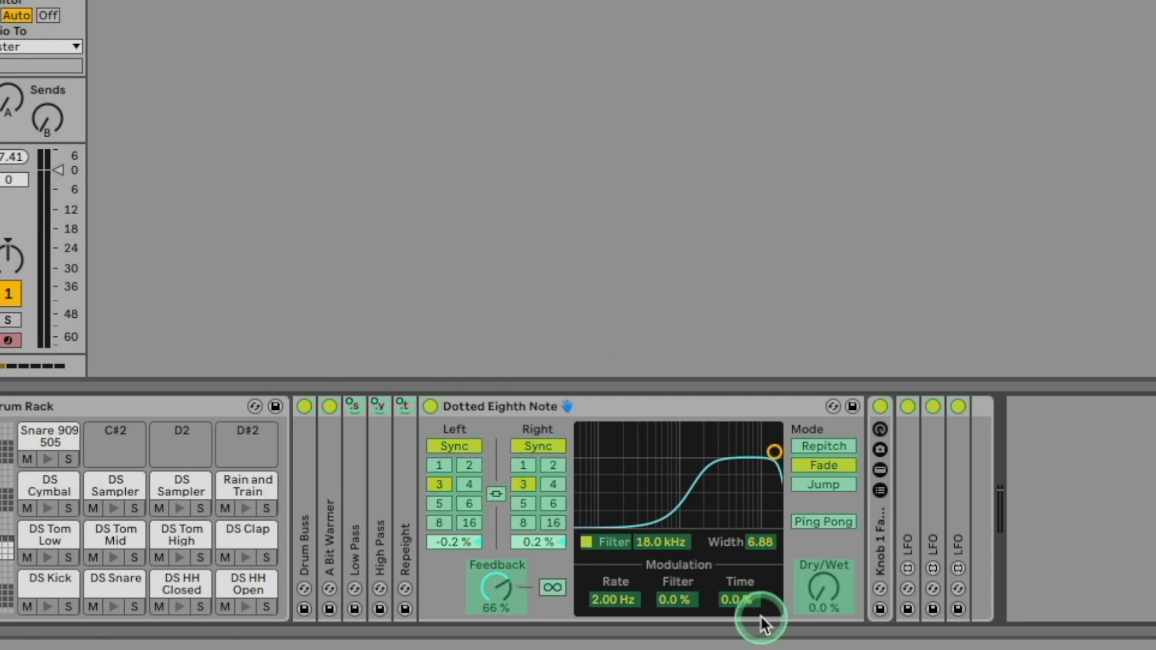
{"action": "right_click", "coordinate": [822, 589]}
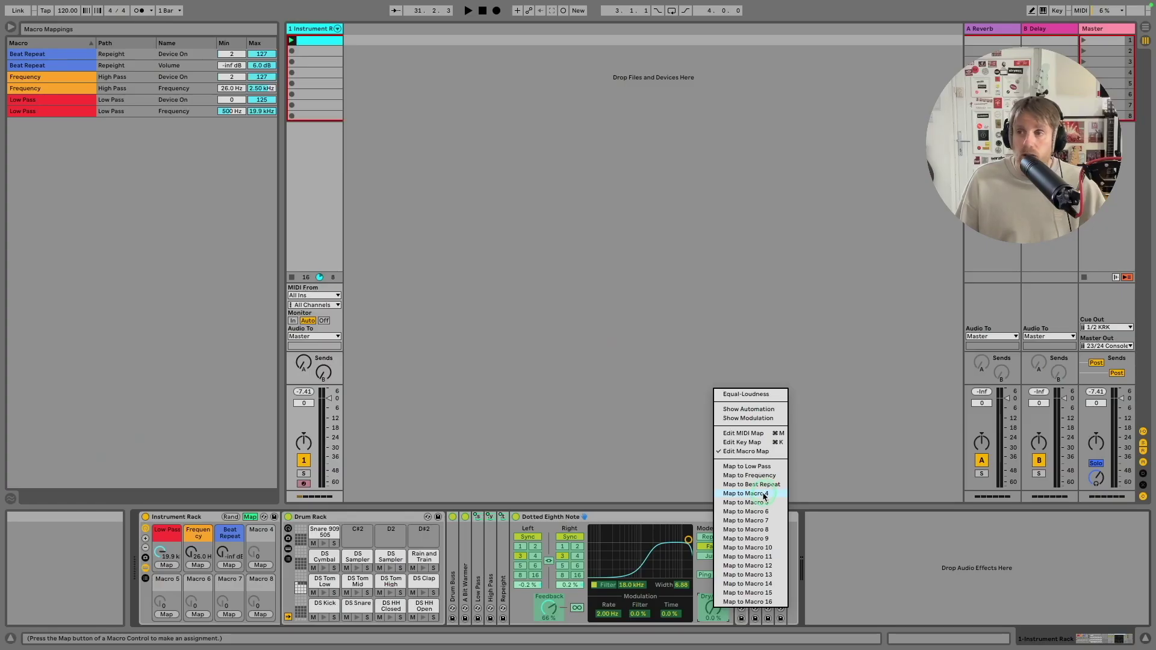
{"action": "left_click", "coordinate": [939, 360]}
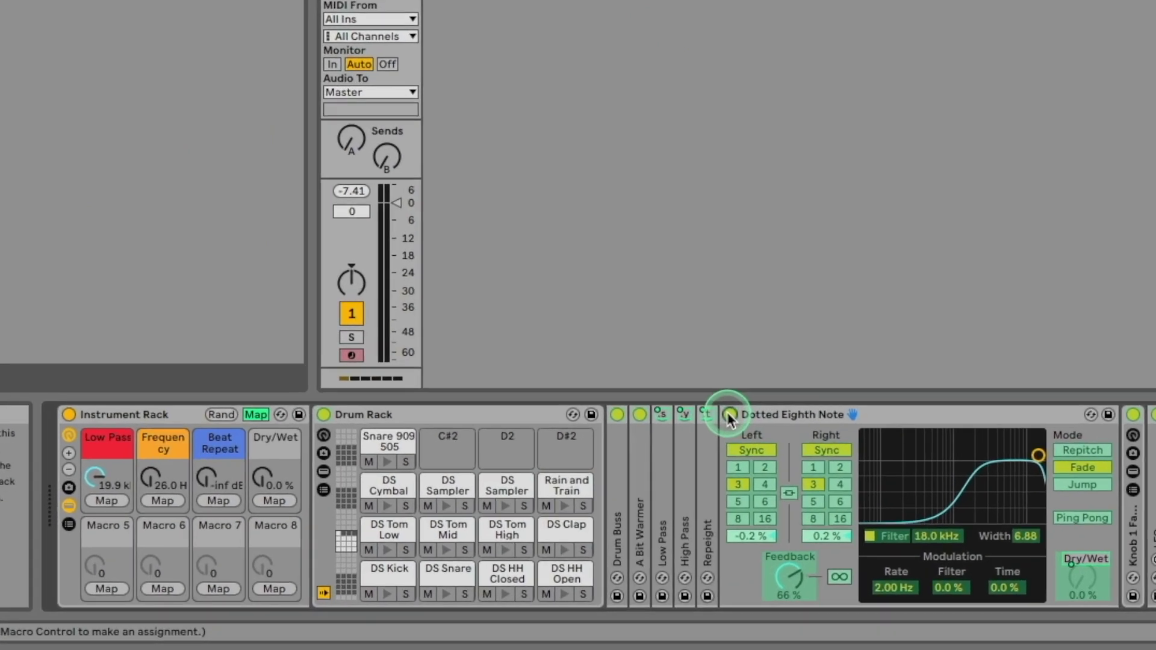
{"action": "right_click", "coordinate": [513, 515]}
{"action": "left_click", "coordinate": [888, 176]}
- Rename Macro 4 to Dotted Eighth and colour it green
{"action": "left_click", "coordinate": [280, 411]}
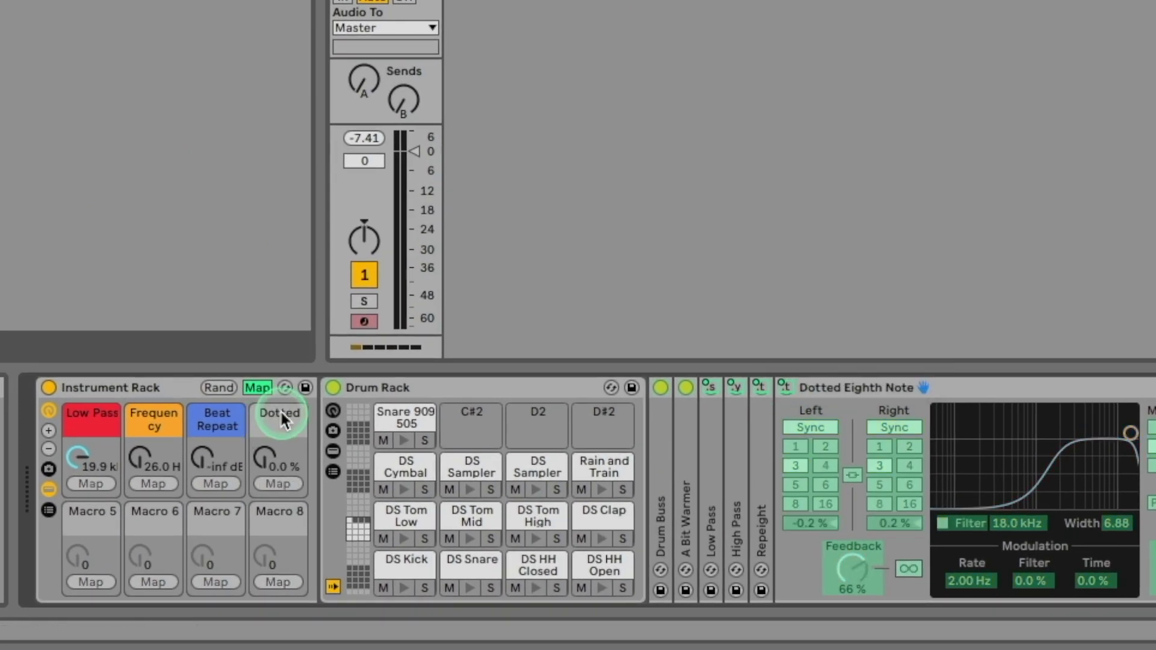
{"action": "right_click", "coordinate": [280, 411]}
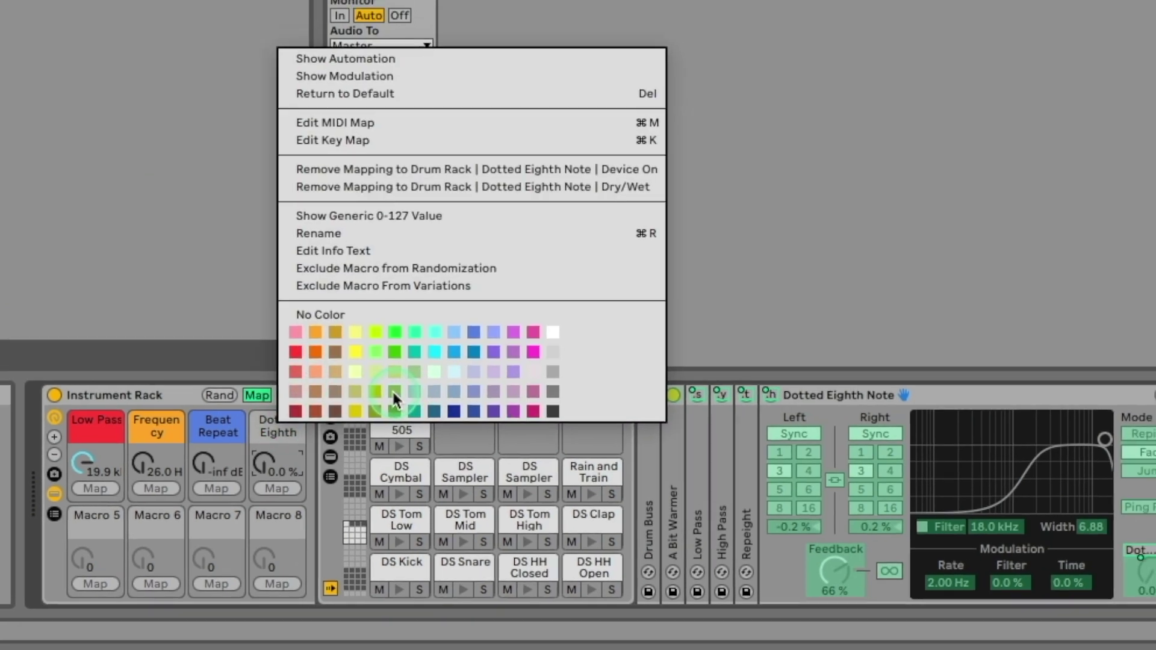
{"action": "left_click", "coordinate": [395, 386]}
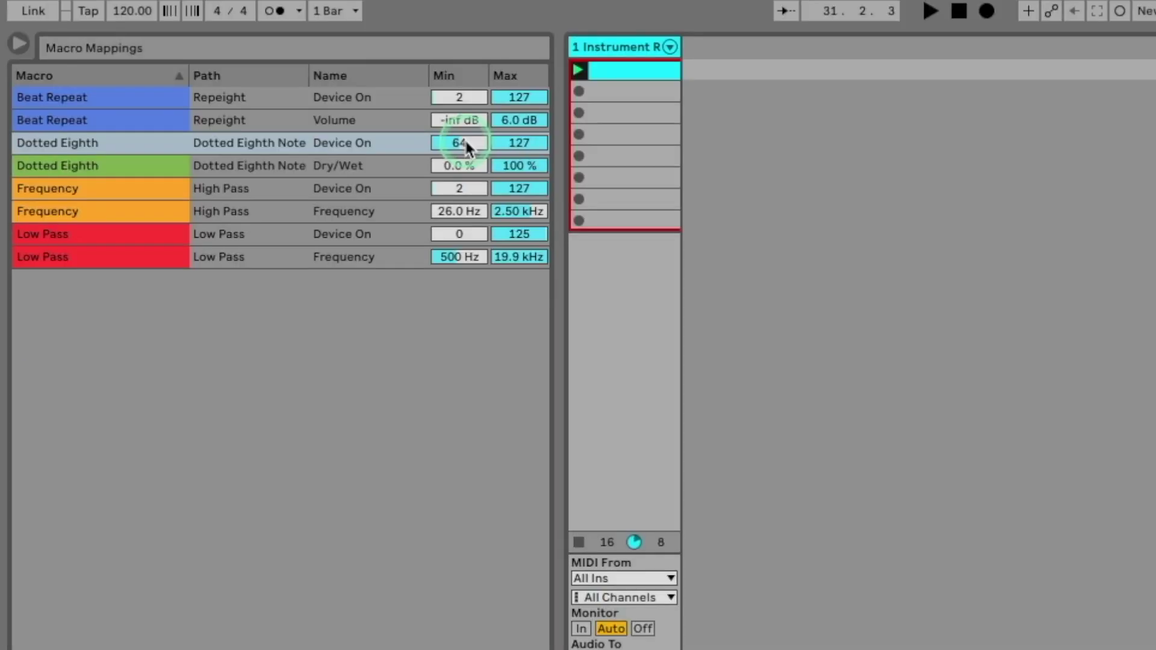
- Set the Dotted Eighth Device On mapping's minimum to 2 and try the macro at 46 % during playback
{"action": "left_click_drag", "start_coordinate": [464, 139], "coordinate": [464, 198]}
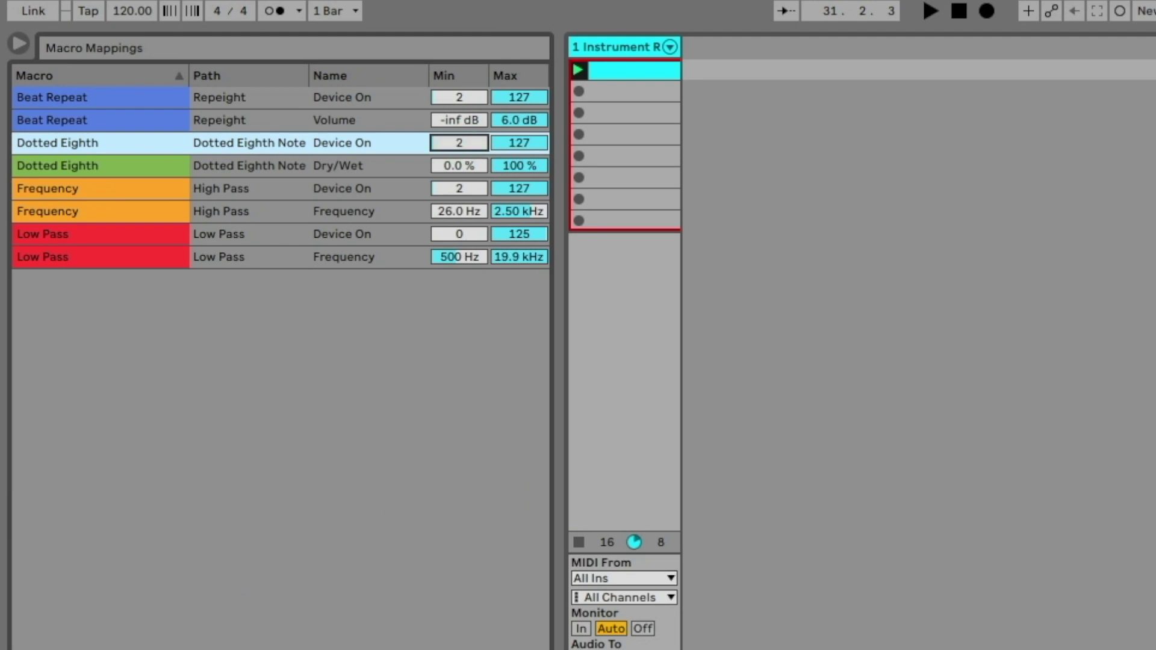
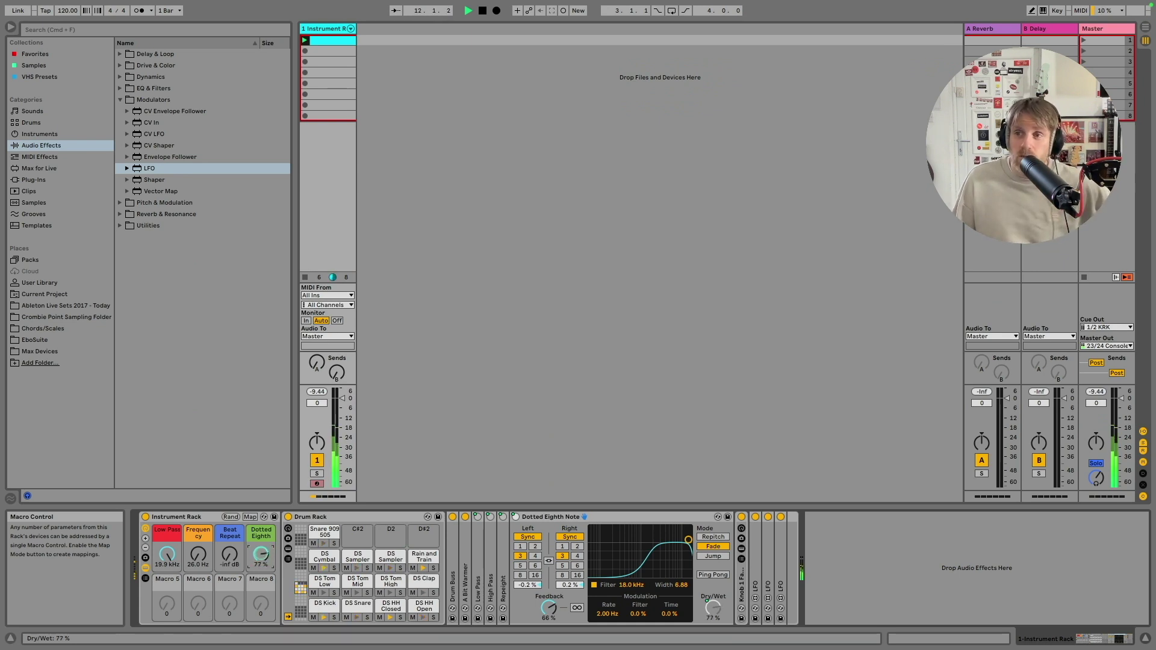
{"action": "left_click_drag", "start_coordinate": [261, 553], "coordinate": [261, 561]}
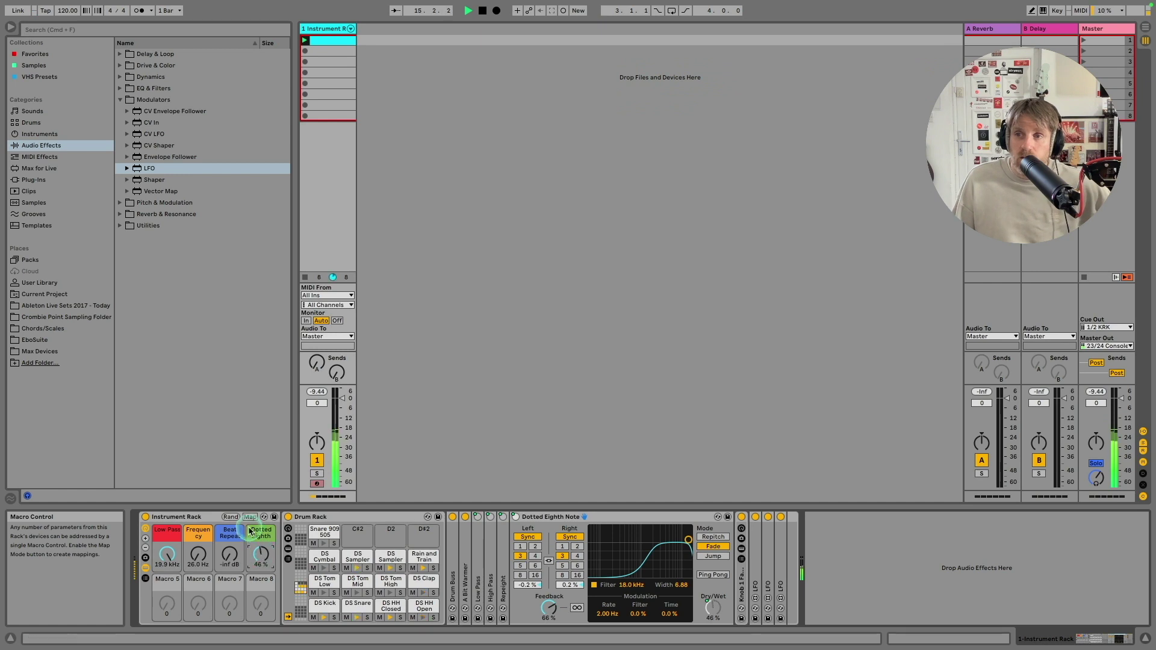
{"action": "left_click", "coordinate": [249, 516]}
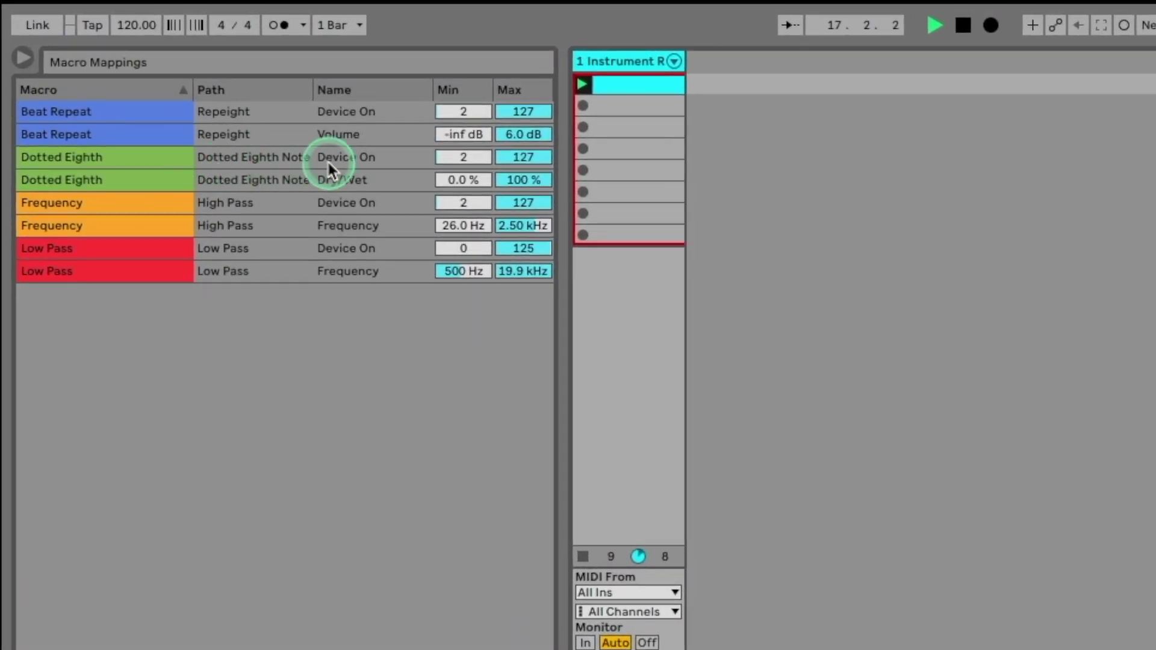
- Set the Dotted Eighth Dry/Wet mapping's maximum to 45 %, try the macro during playback, and return it to 0 %
{"action": "left_click", "coordinate": [519, 180]}
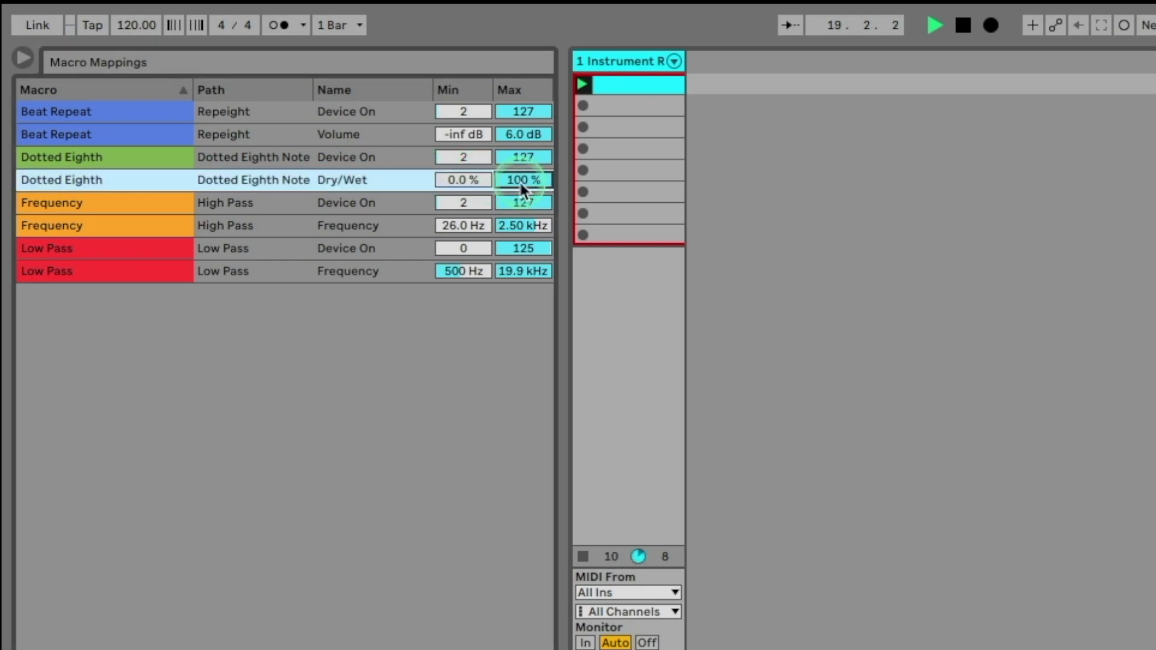
{"action": "type", "text": "45"}
{"action": "key", "text": "Return"}
{"action": "left_click_drag", "start_coordinate": [301, 521], "coordinate": [301, 510]}
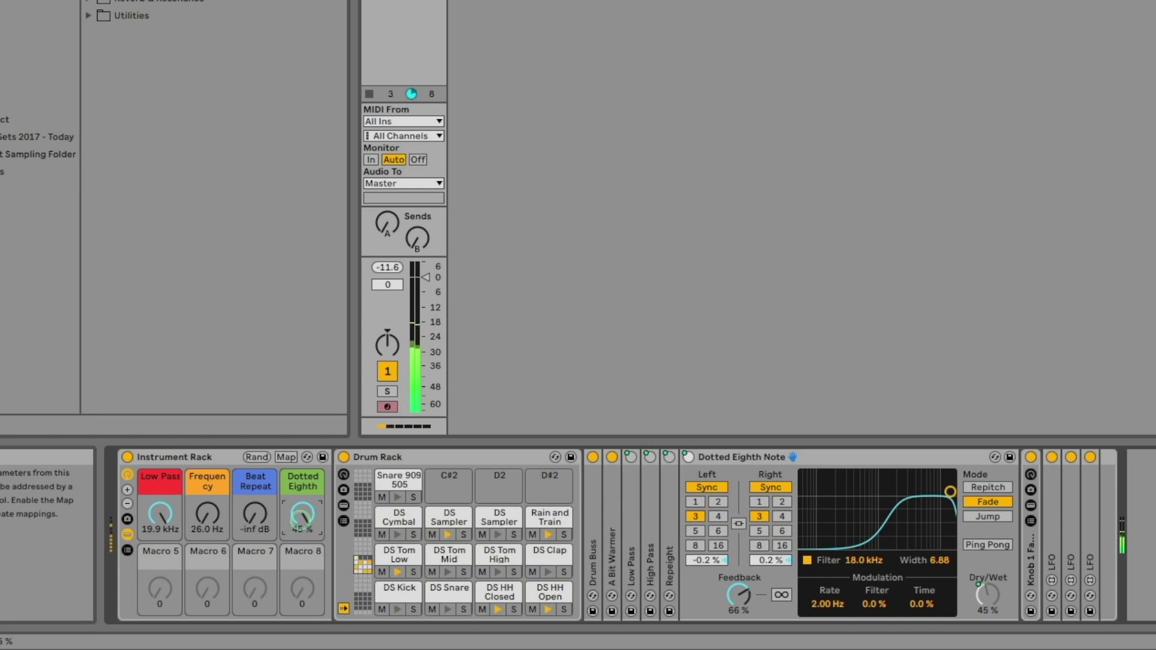
{"action": "left_click_drag", "start_coordinate": [301, 520], "coordinate": [300, 572]}
{"action": "key", "text": "space"}
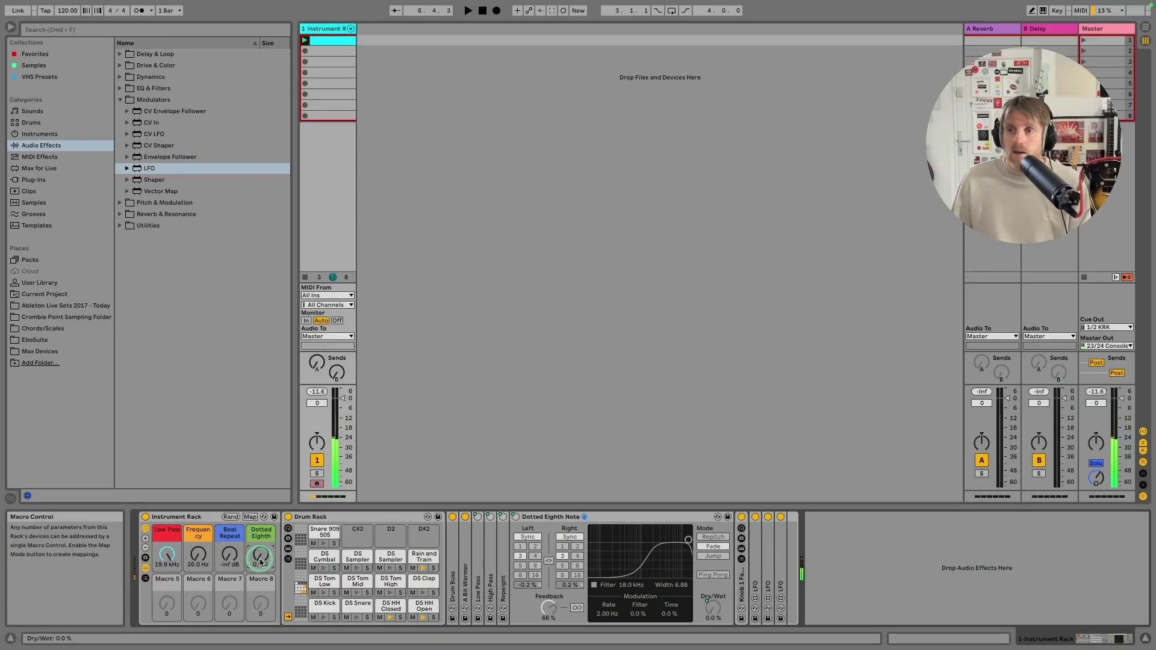
- Fold the Dotted Eighth Note delay, unfold the Knob 1 Fade to Grey rack, and map its Device On and Fade to Macro 5
{"action": "double_click", "coordinate": [552, 518]}
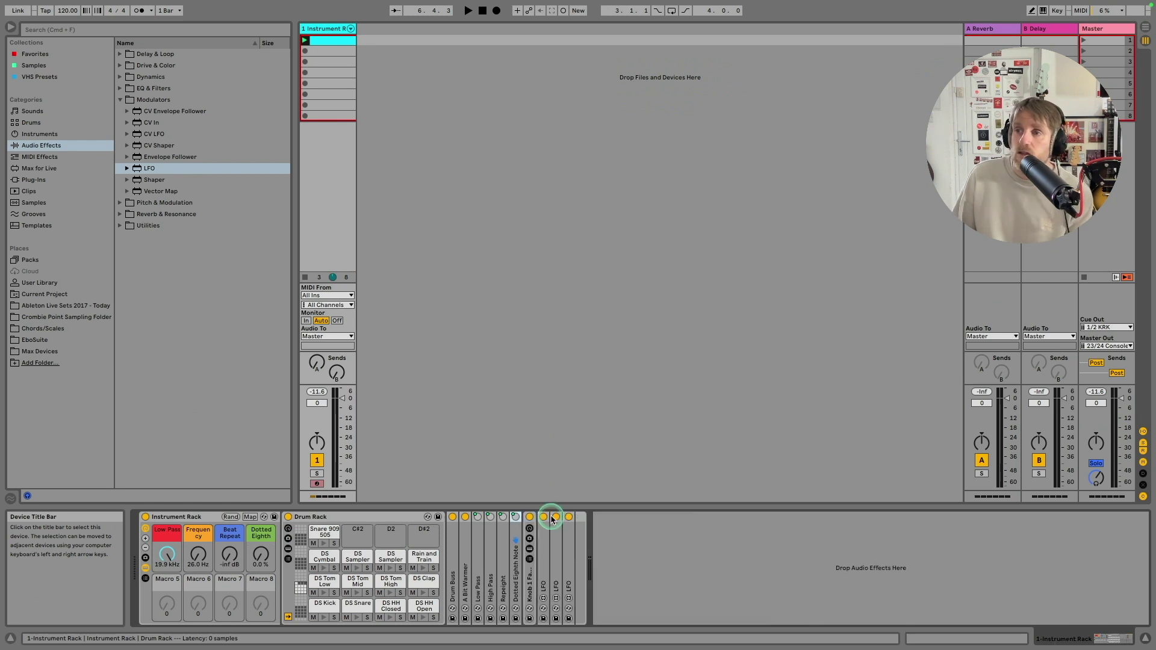
{"action": "double_click", "coordinate": [533, 587]}
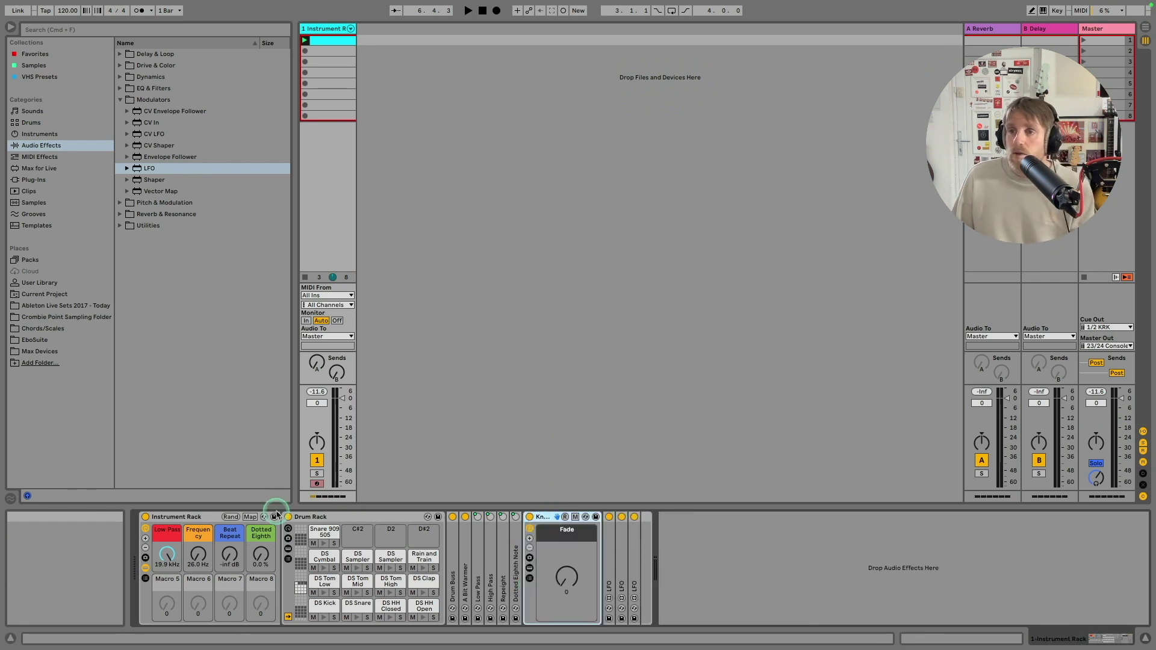
{"action": "left_click", "coordinate": [251, 517]}
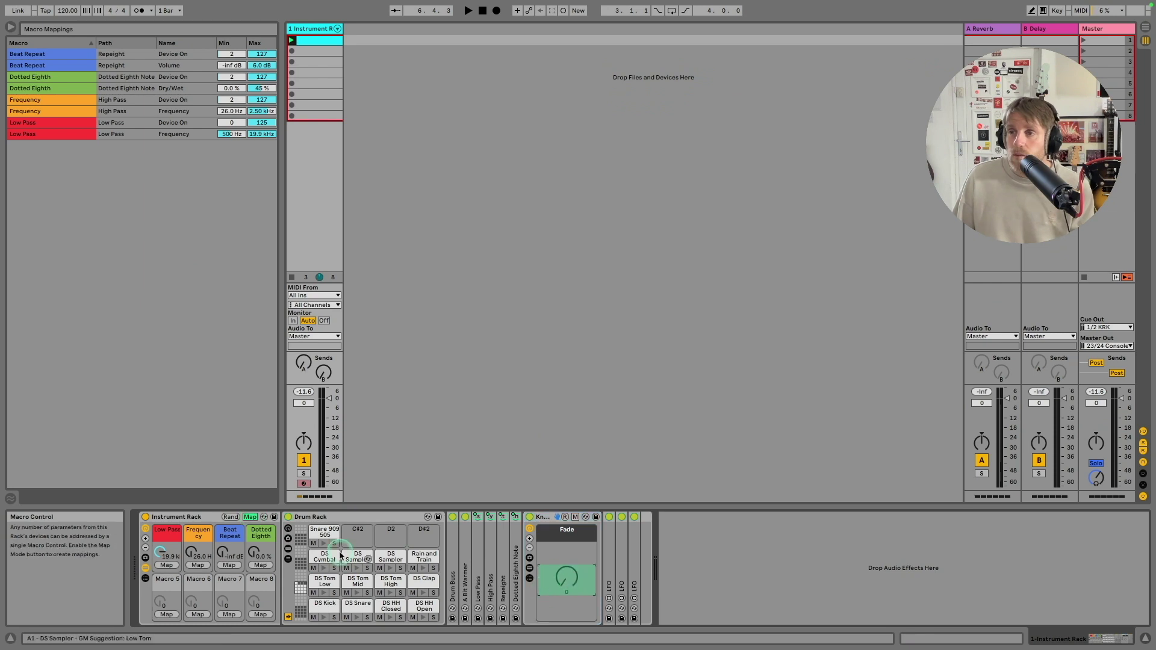
{"action": "left_click", "coordinate": [172, 615]}
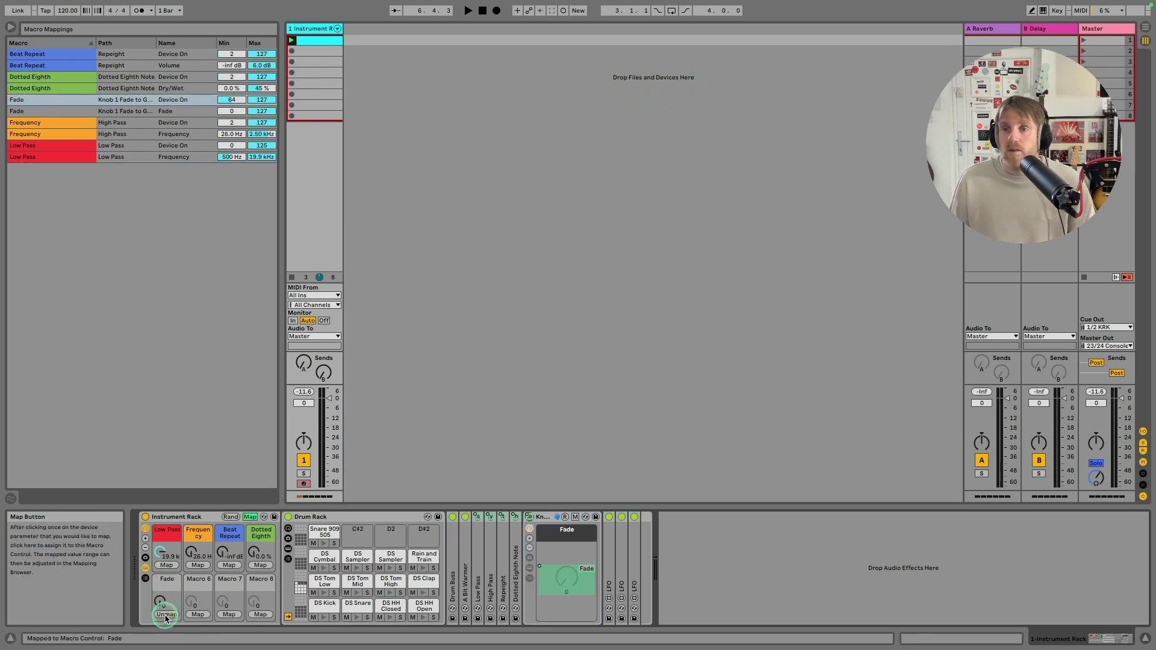
- Colour the Fade macro white and set its Device On mapping's minimum to 2
{"action": "right_click", "coordinate": [166, 589]}
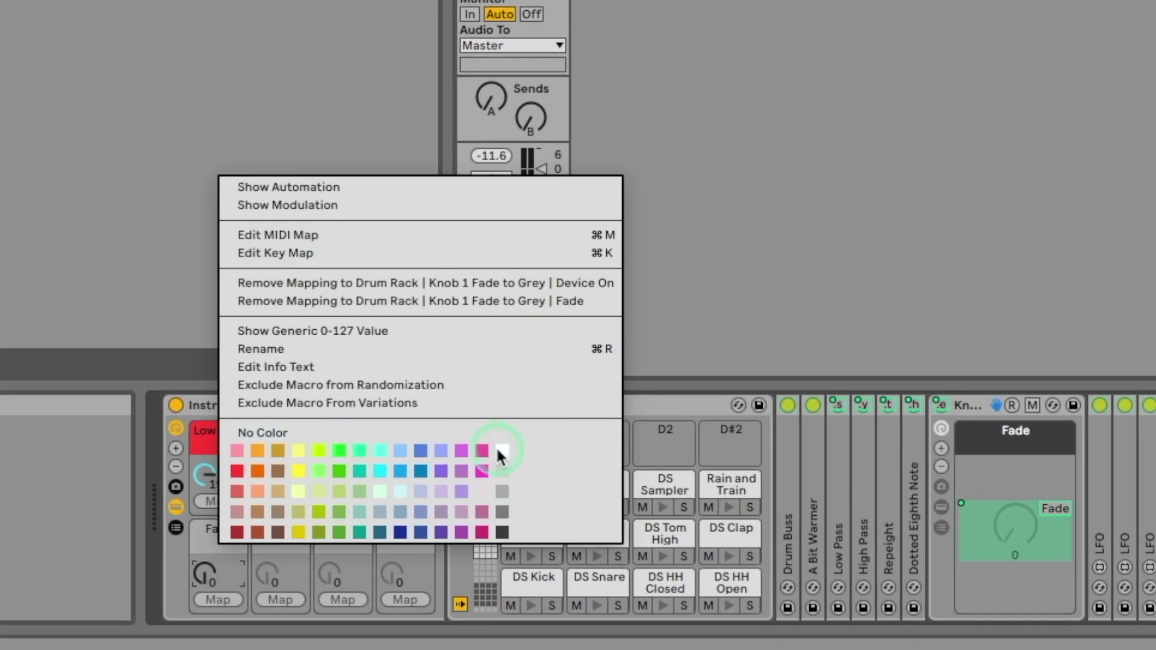
{"action": "left_click", "coordinate": [500, 453]}
{"action": "left_click", "coordinate": [208, 538]}
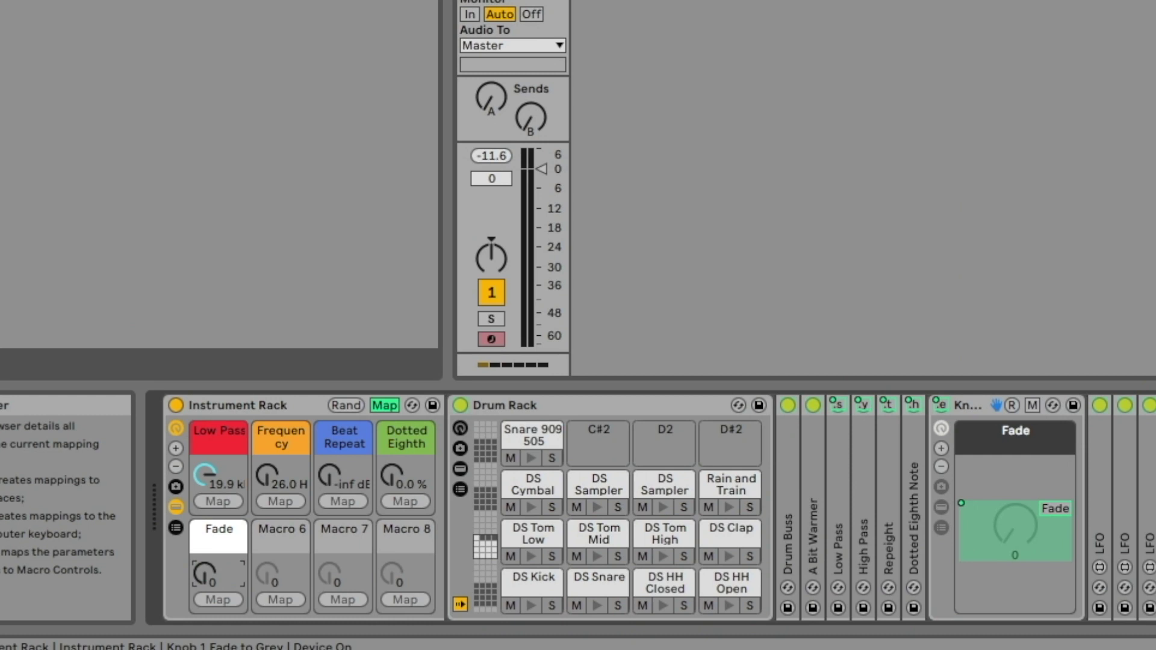
{"action": "left_click", "coordinate": [246, 37]}
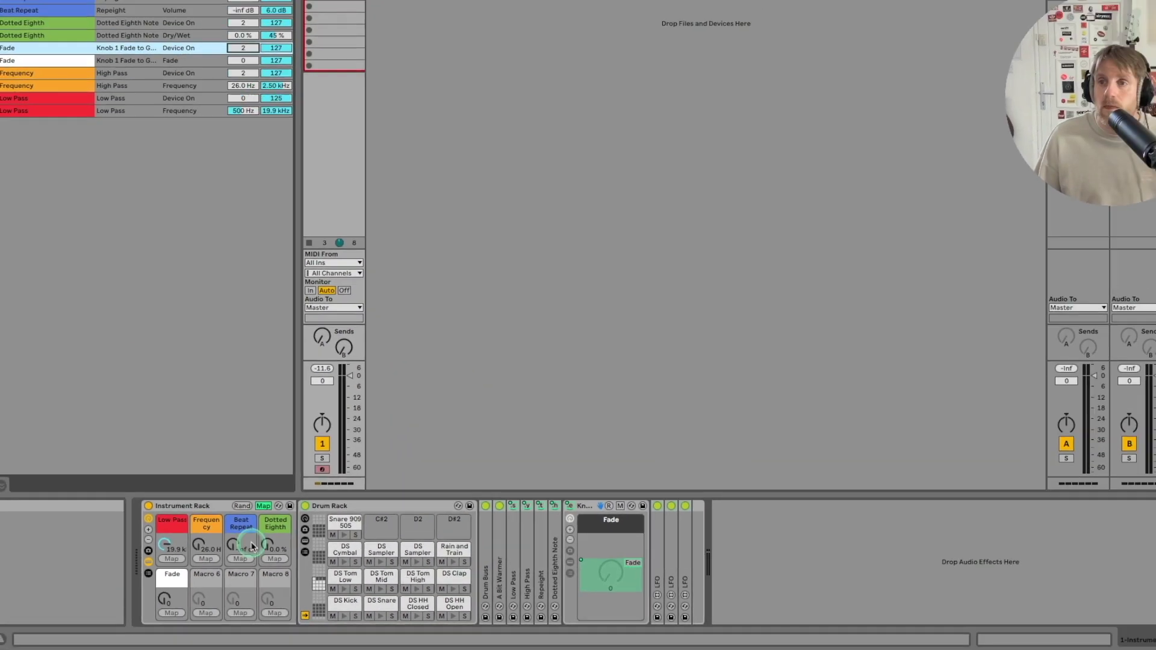
- Leave macro mapping and try the Fade macro up to 80 during playback
{"action": "left_click", "coordinate": [265, 505]}
{"action": "left_click", "coordinate": [165, 599]}
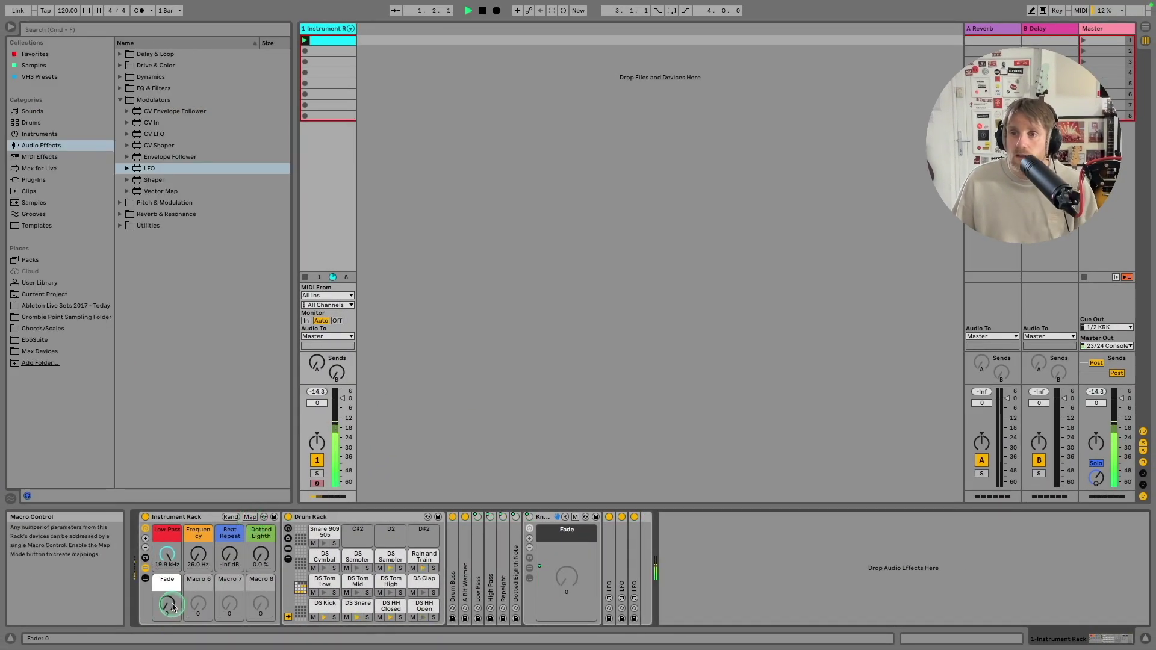
{"action": "left_click_drag", "start_coordinate": [173, 607], "coordinate": [173, 595]}
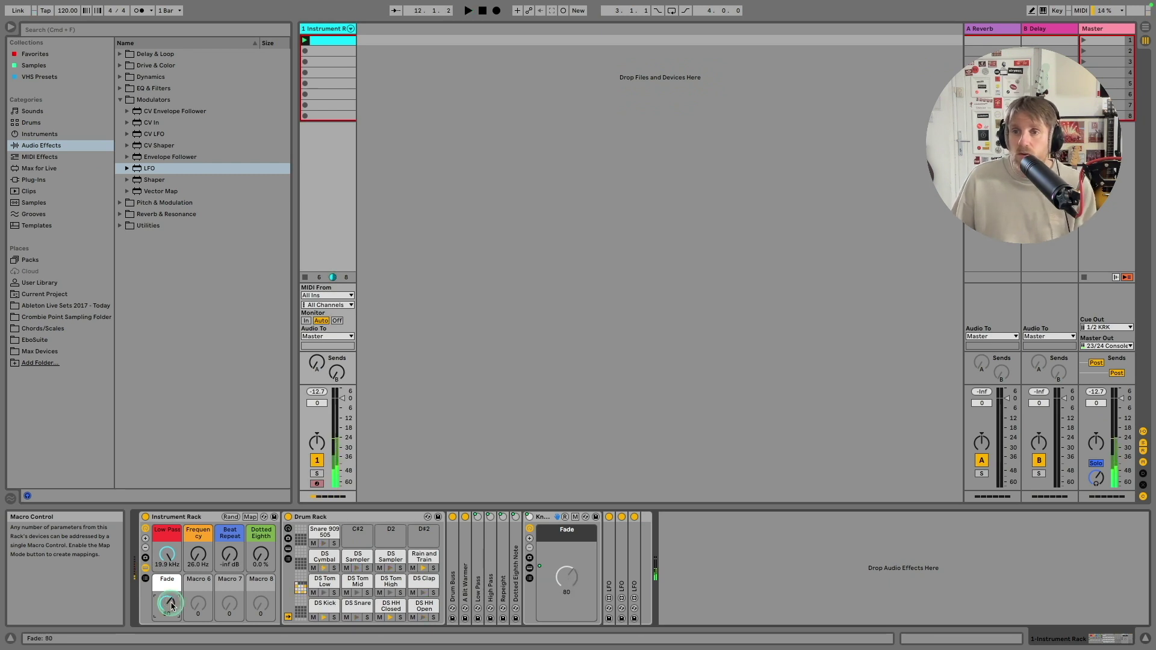
- Set the Fade mapping's maximum to 80, check the macro's full range during playback, and fold the Fade to Grey rack
{"action": "left_click", "coordinate": [250, 516]}
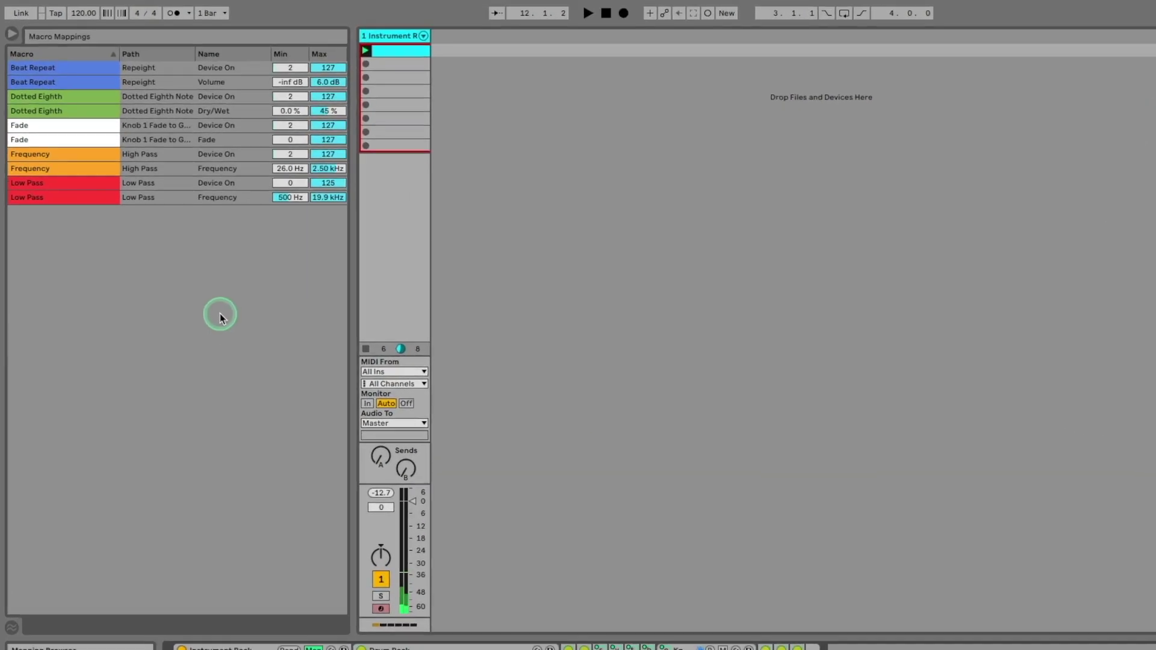
{"action": "left_click", "coordinate": [327, 139]}
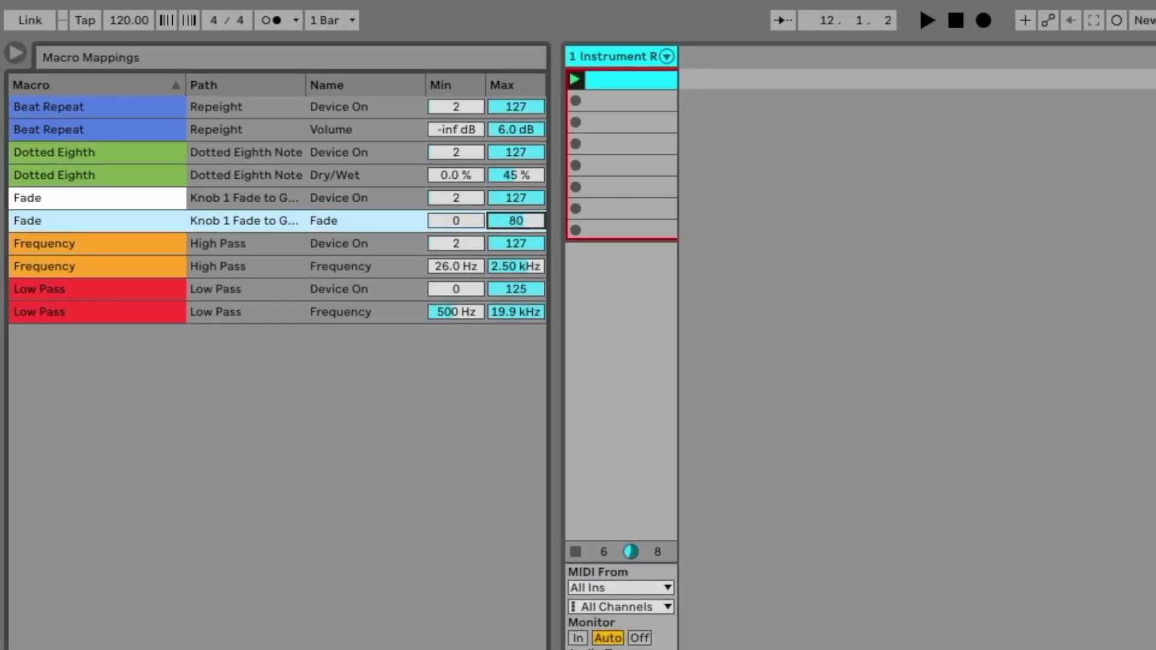
{"action": "key", "text": "space"}
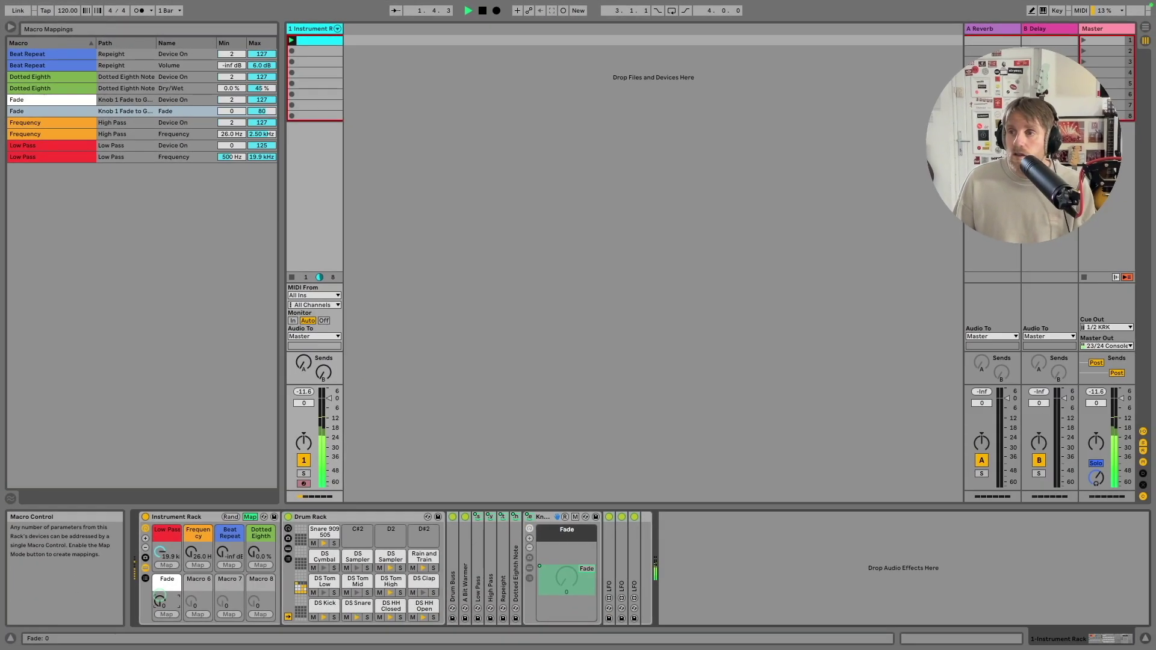
{"action": "left_click_drag", "start_coordinate": [160, 601], "coordinate": [160, 524]}
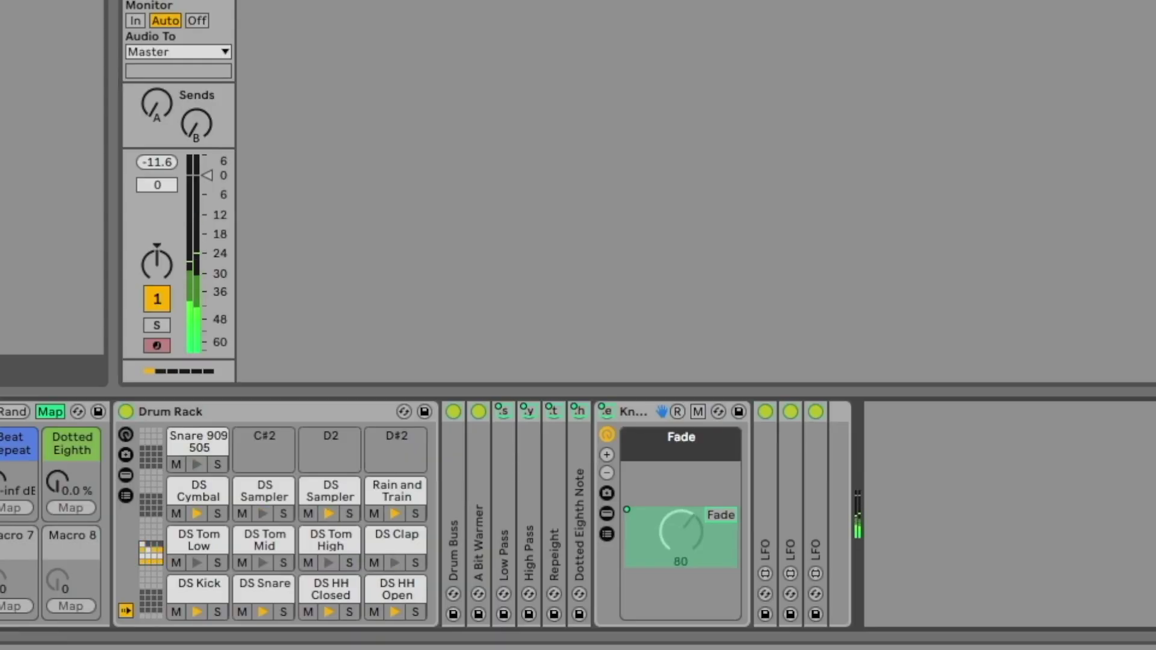
{"action": "left_click", "coordinate": [35, 434]}
{"action": "left_click", "coordinate": [54, 412]}
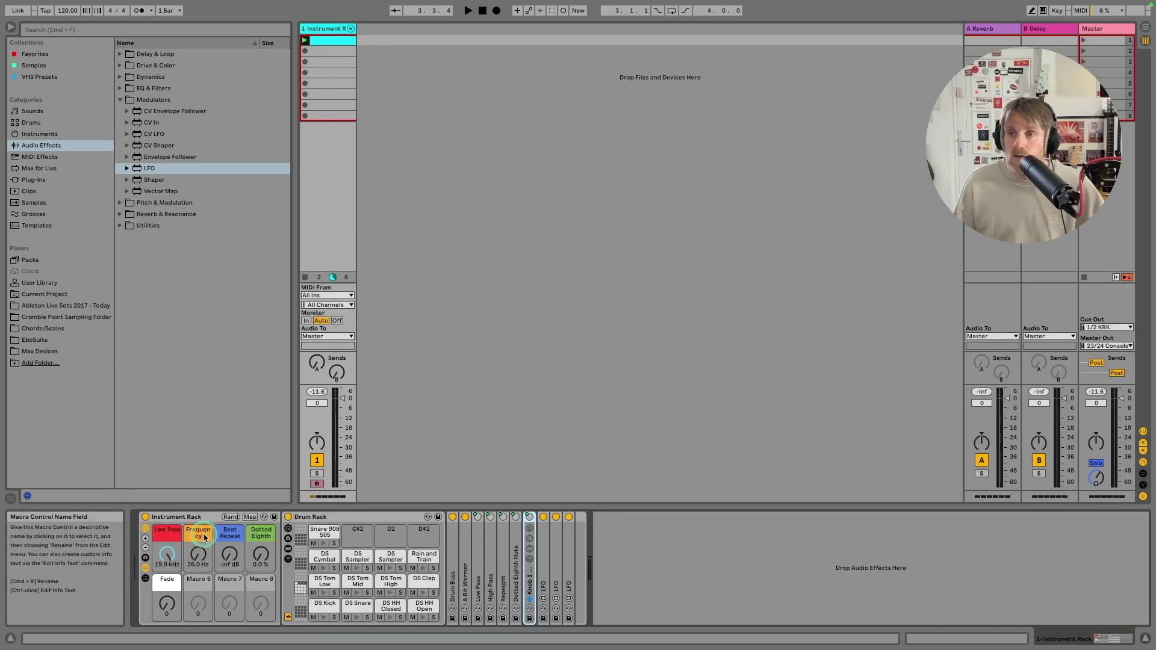
- Insert the Vocoder preset Oct+Six Mod before the LFOs and set its Dry/Wet to 0 % while auditioning it
{"action": "left_click", "coordinate": [171, 581]}
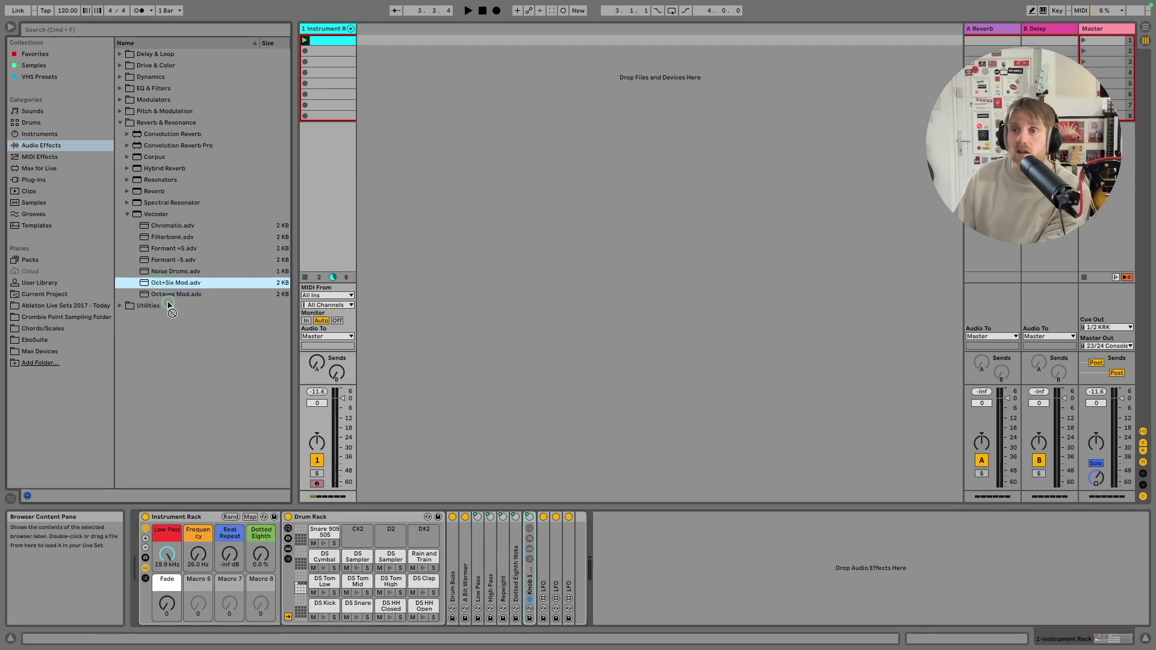
{"action": "mouse_move", "coordinate": [216, 417]}
{"action": "left_mouse_down"}
{"action": "mouse_move", "coordinate": [558, 537]}
{"action": "mouse_move", "coordinate": [537, 555]}
{"action": "left_mouse_up"}
{"action": "key", "text": "space"}
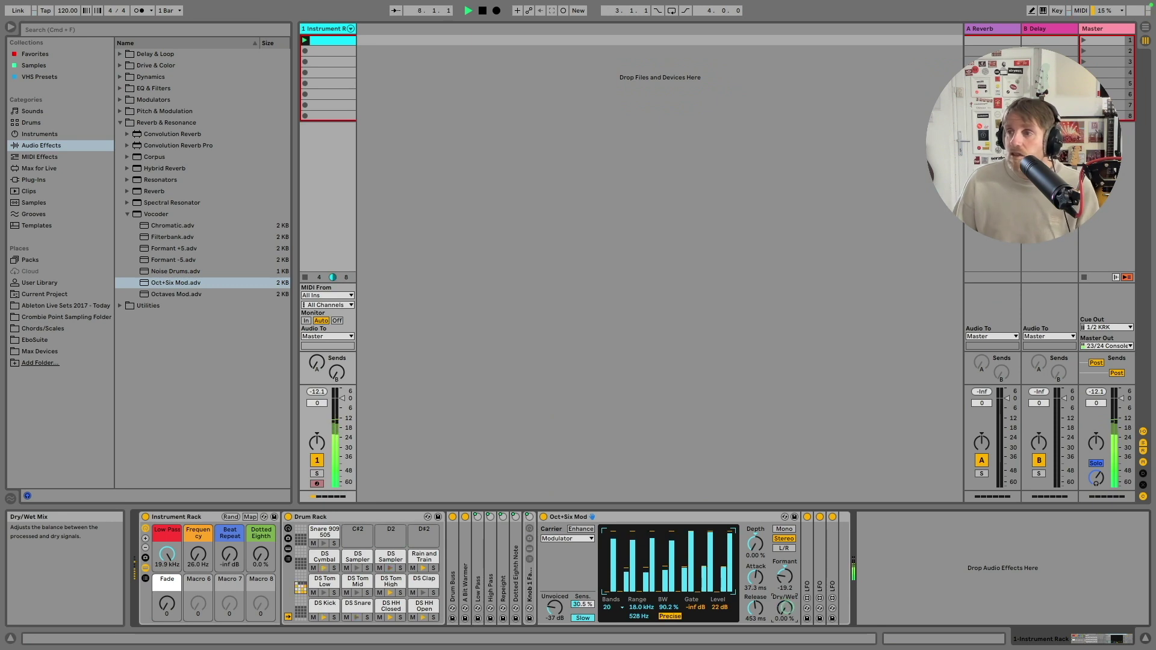
{"action": "key", "text": "space"}
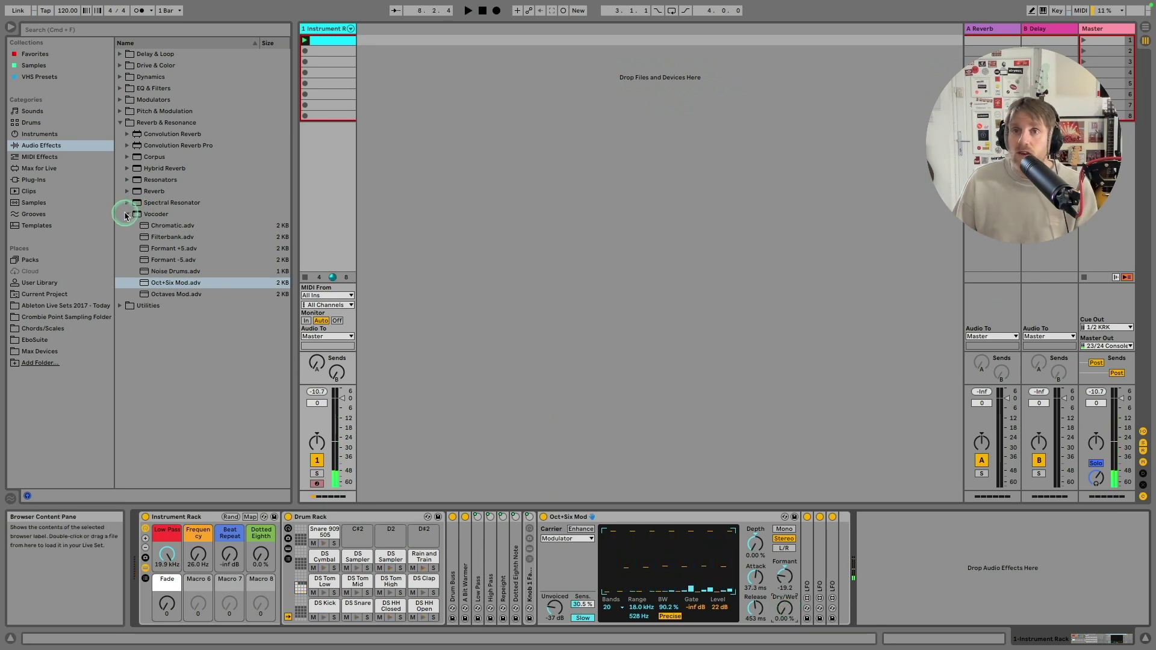
{"action": "left_click", "coordinate": [125, 215]}
{"action": "left_click", "coordinate": [120, 123]}
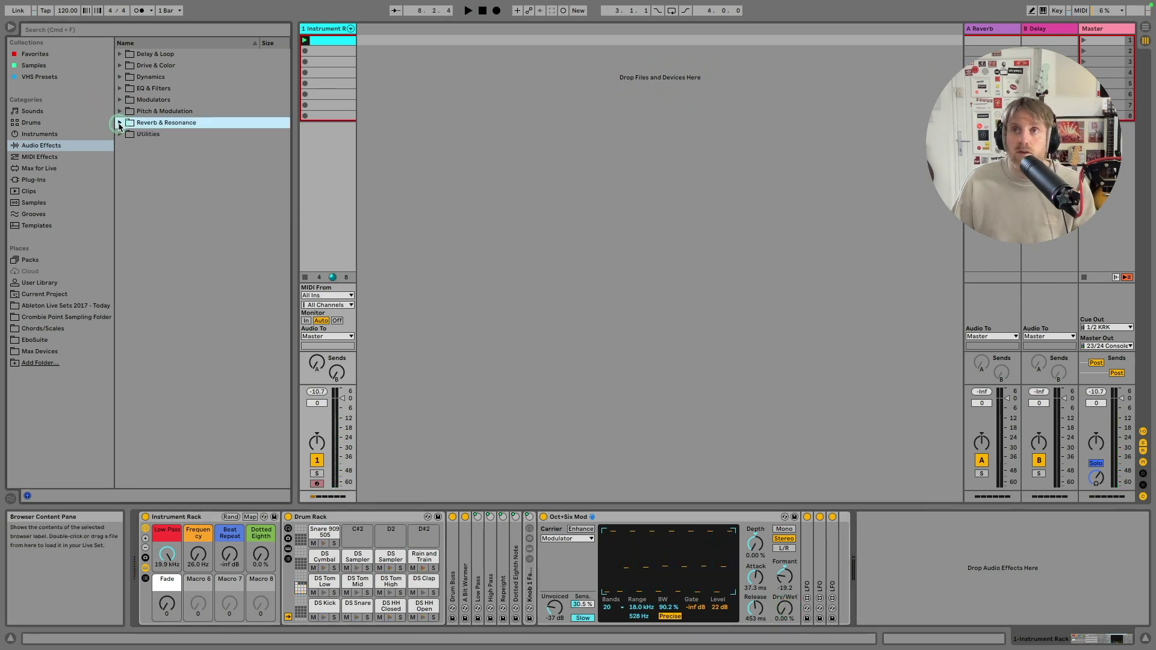
- Map the Oct+Six Mod vocoder's Device On and Dry/Wet to Macro 6
{"action": "left_click", "coordinate": [250, 517]}
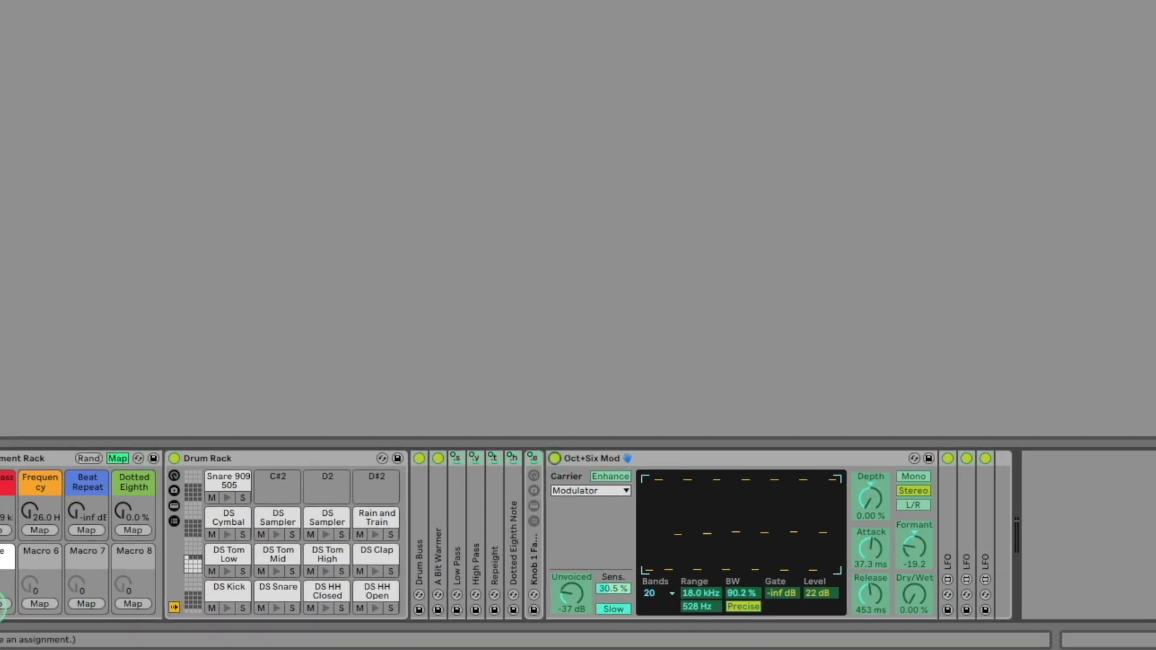
{"action": "left_click", "coordinate": [40, 604]}
{"action": "left_click", "coordinate": [913, 597]}
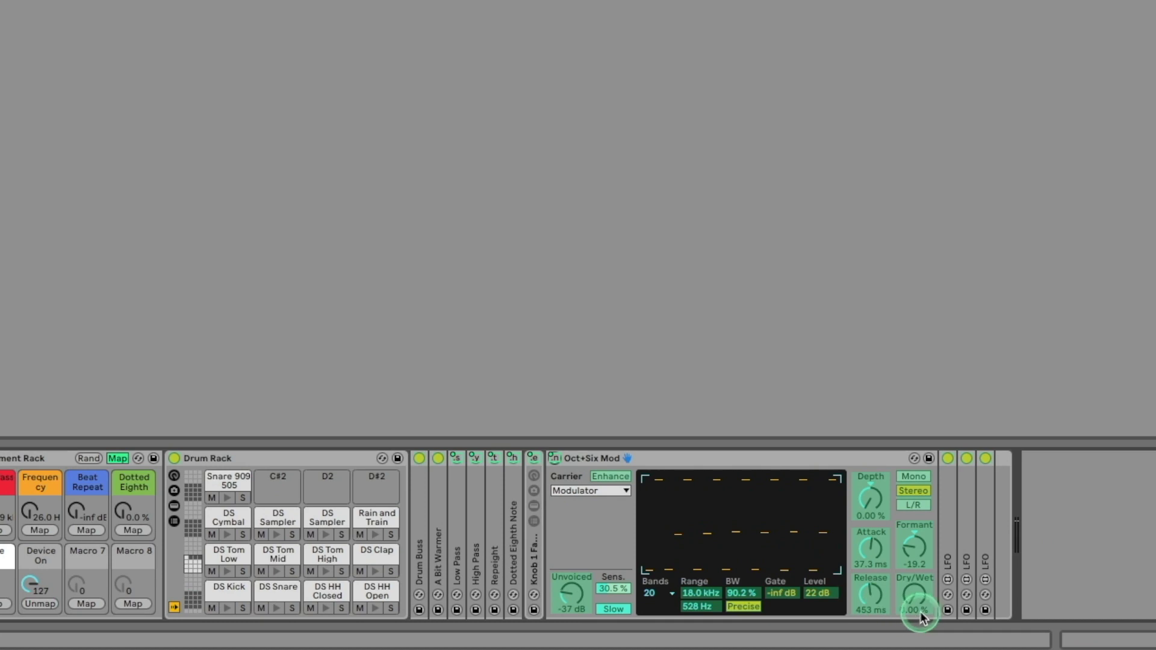
{"action": "left_click", "coordinate": [88, 590]}
{"action": "left_click", "coordinate": [40, 603]}
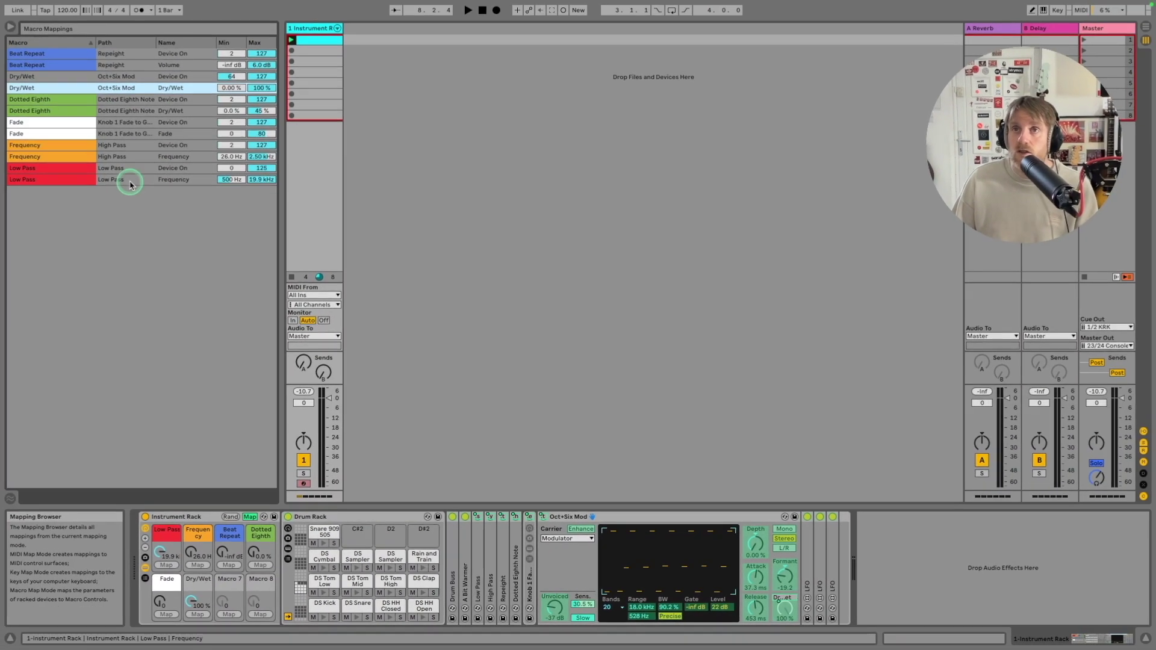
- Colour Macro 6 muted purple and rename it Vocoder
{"action": "right_click", "coordinate": [76, 590]}
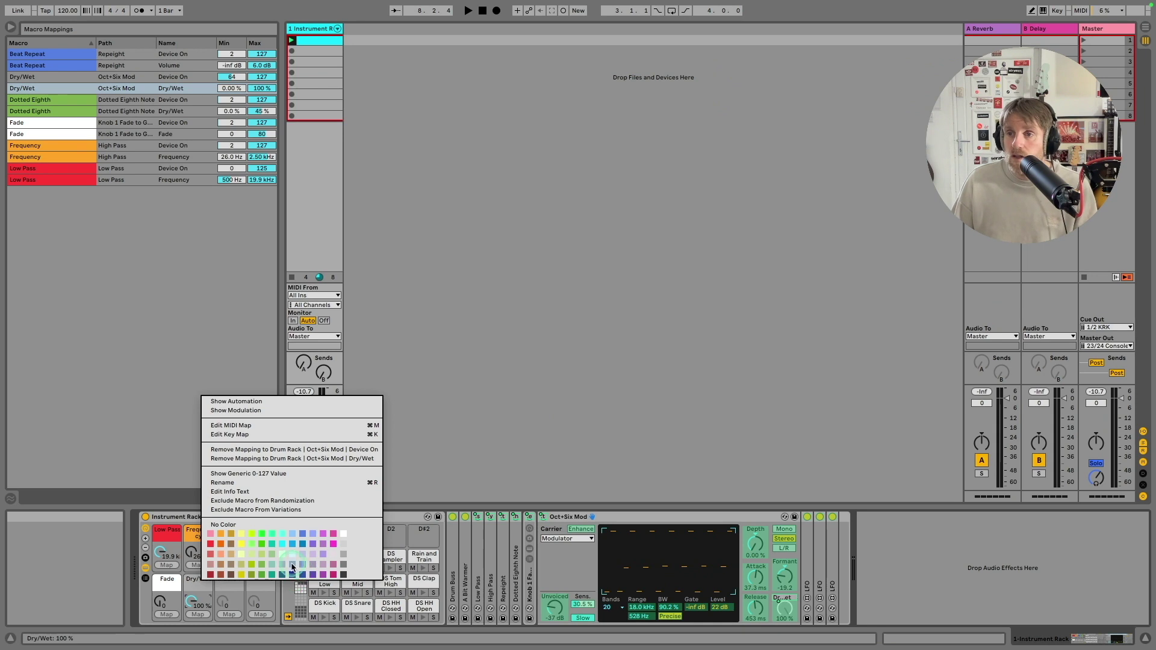
{"action": "left_click", "coordinate": [306, 565]}
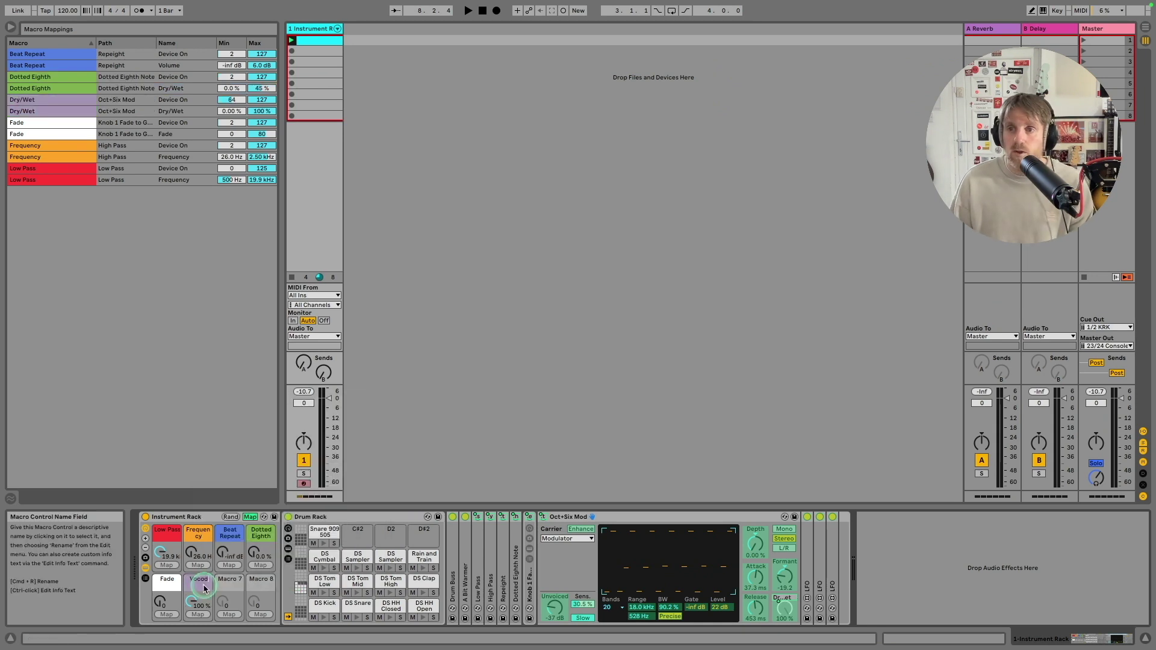
{"action": "key", "text": "Return"}
- Set the Vocoder Device On mapping's minimum to 2, try the macro during playback, and return it to 0 %
{"action": "left_click", "coordinate": [233, 169]}
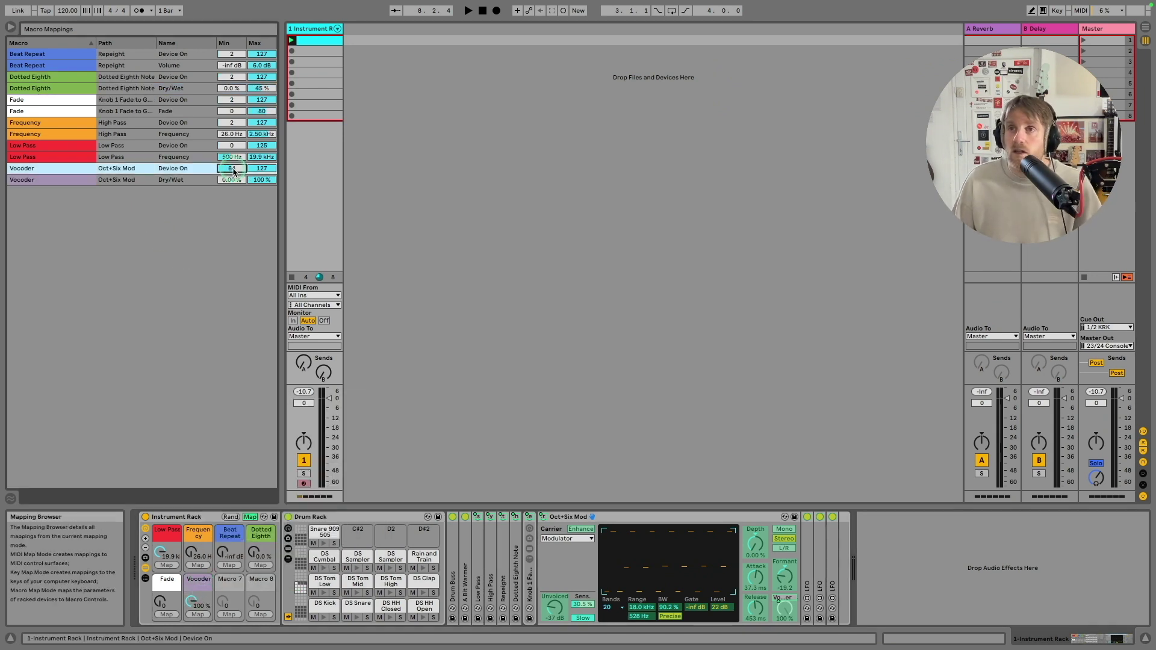
{"action": "type", "text": "2"}
{"action": "key", "text": "Return"}
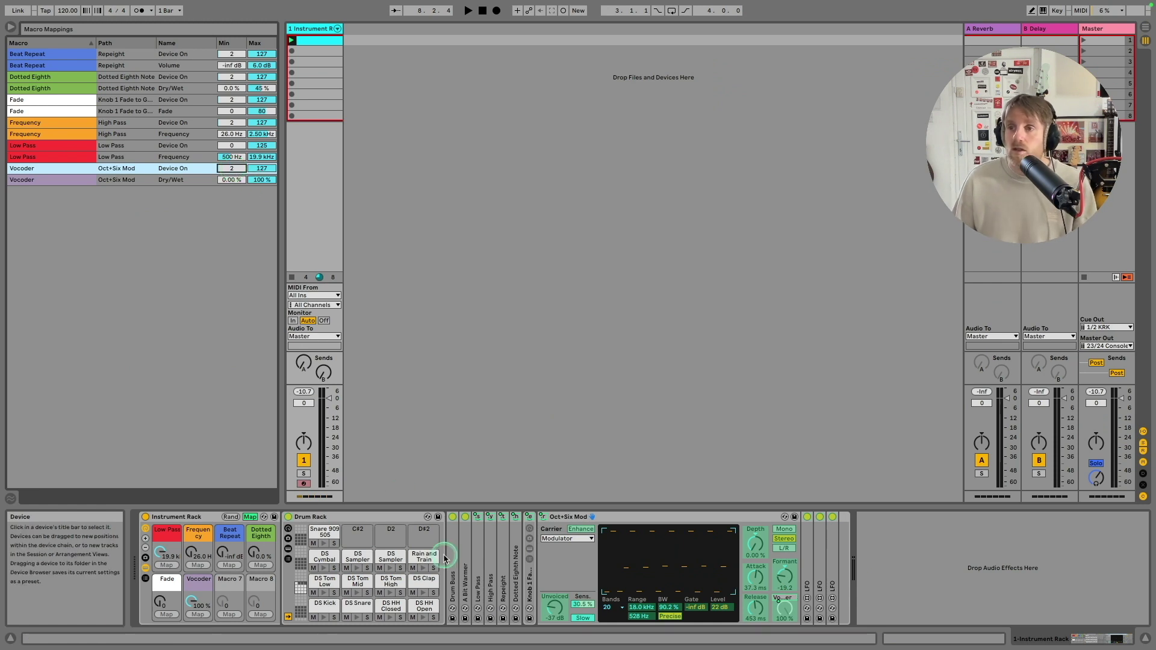
{"action": "left_click", "coordinate": [641, 581]}
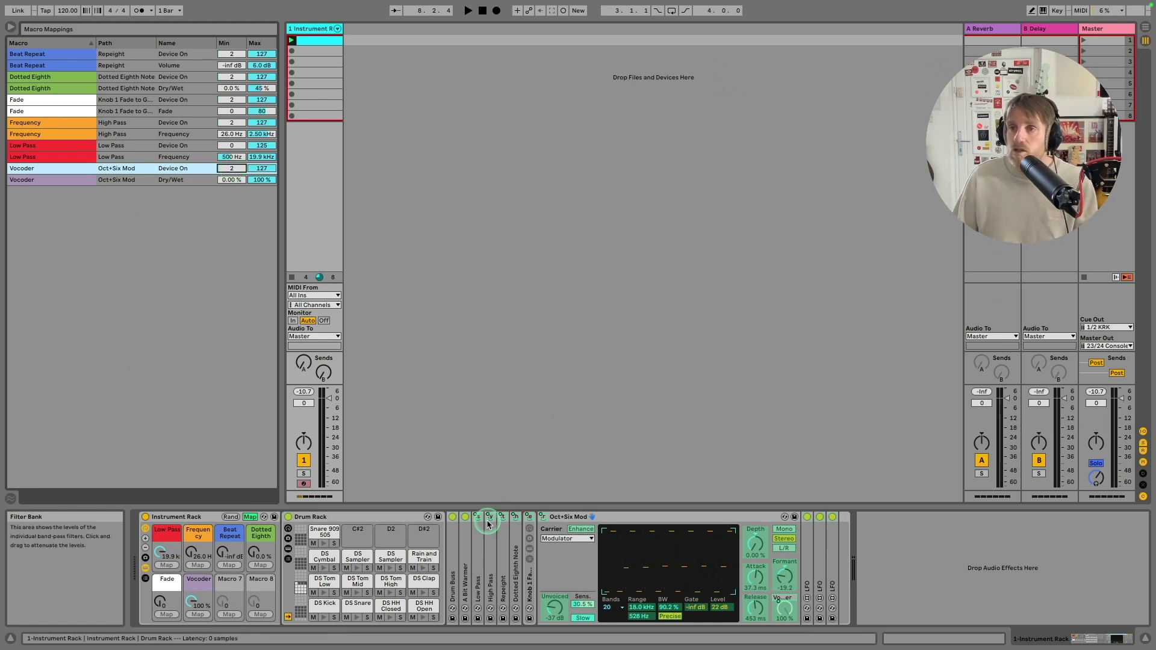
{"action": "left_click", "coordinate": [250, 516]}
{"action": "left_click", "coordinate": [236, 617]}
{"action": "left_click_drag", "start_coordinate": [198, 604], "coordinate": [172, 593]}
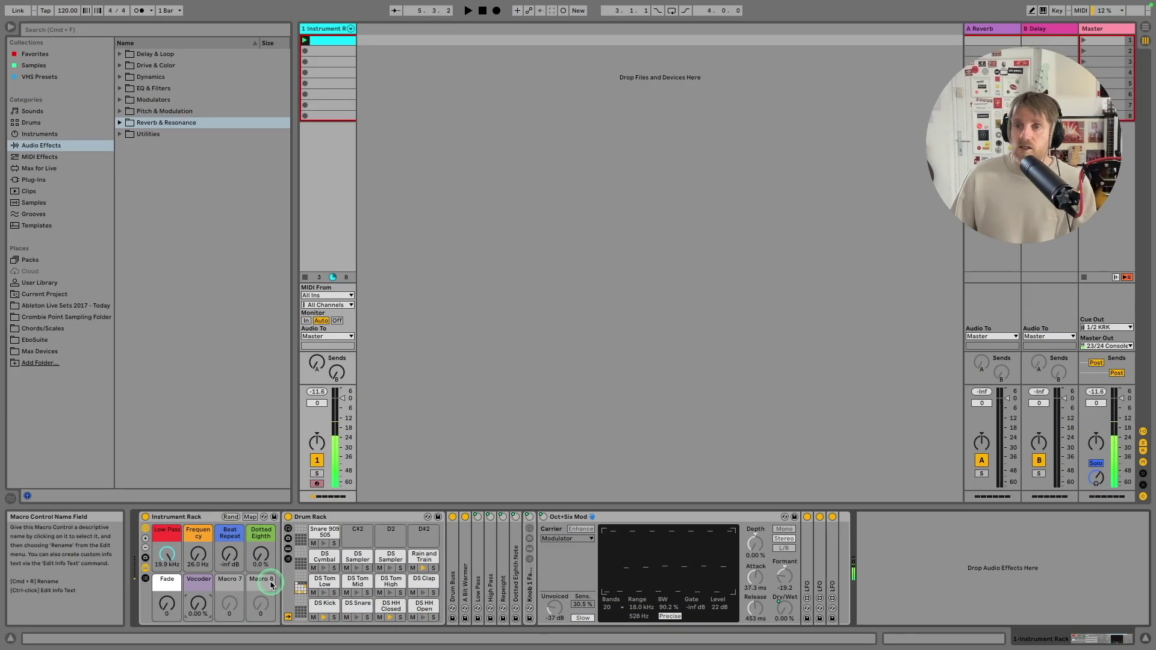
- Fold the Oct+Six Mod vocoder and unfold the first of the three LFOs
{"action": "left_click", "coordinate": [654, 515]}
{"action": "double_click", "coordinate": [654, 515]}
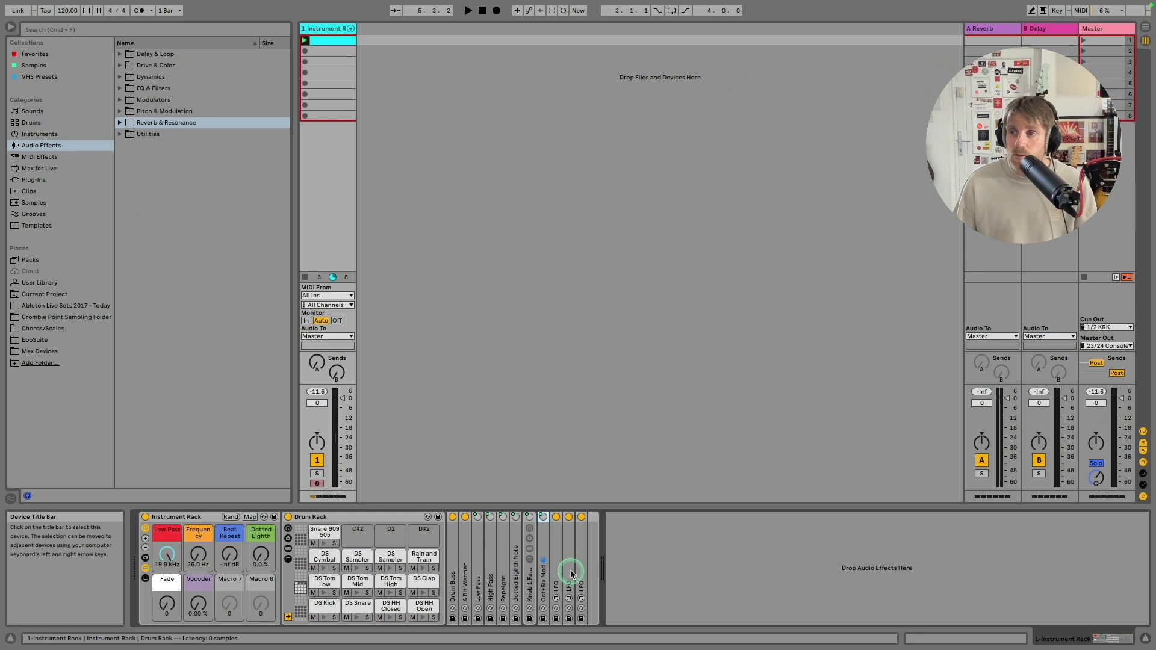
{"action": "double_click", "coordinate": [558, 571]}
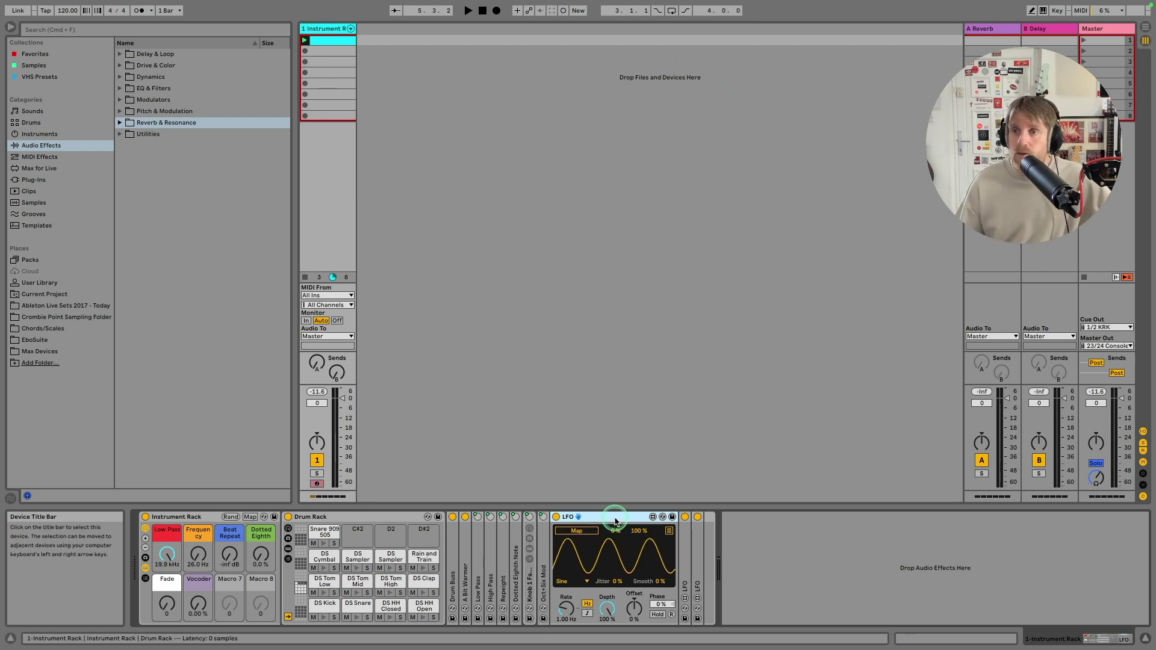
- Show the DS HH Closed pad's devices and map the first LFO to the DS HH Decay
{"action": "left_click", "coordinate": [391, 605]}
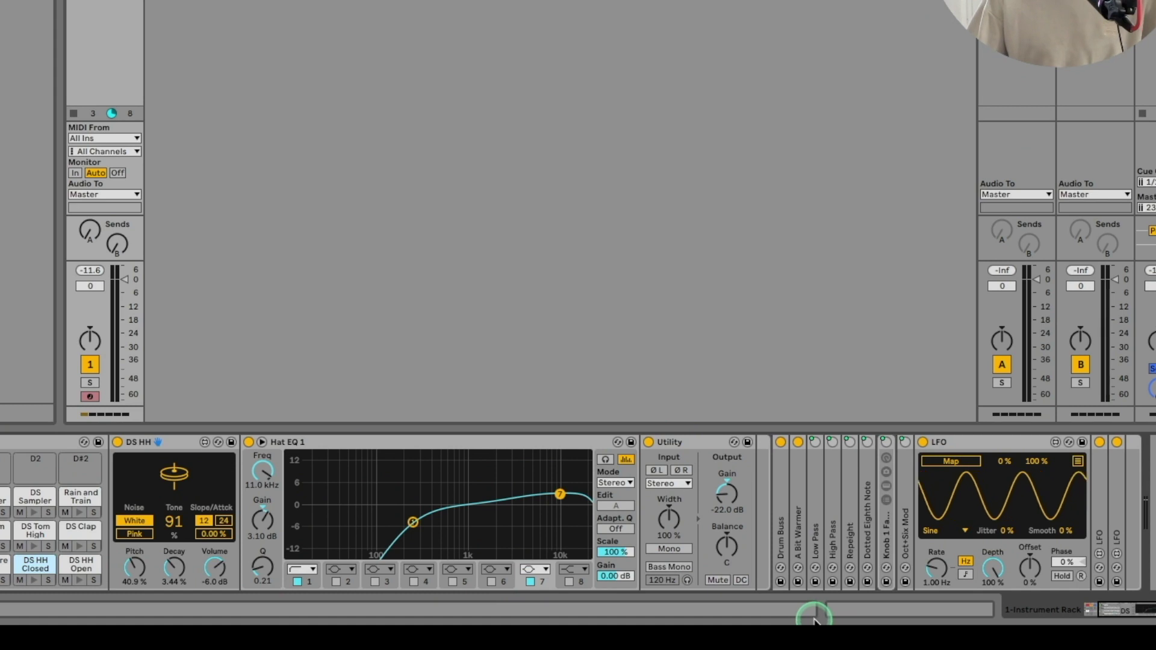
{"action": "left_click", "coordinate": [954, 464]}
{"action": "left_click", "coordinate": [174, 568]}
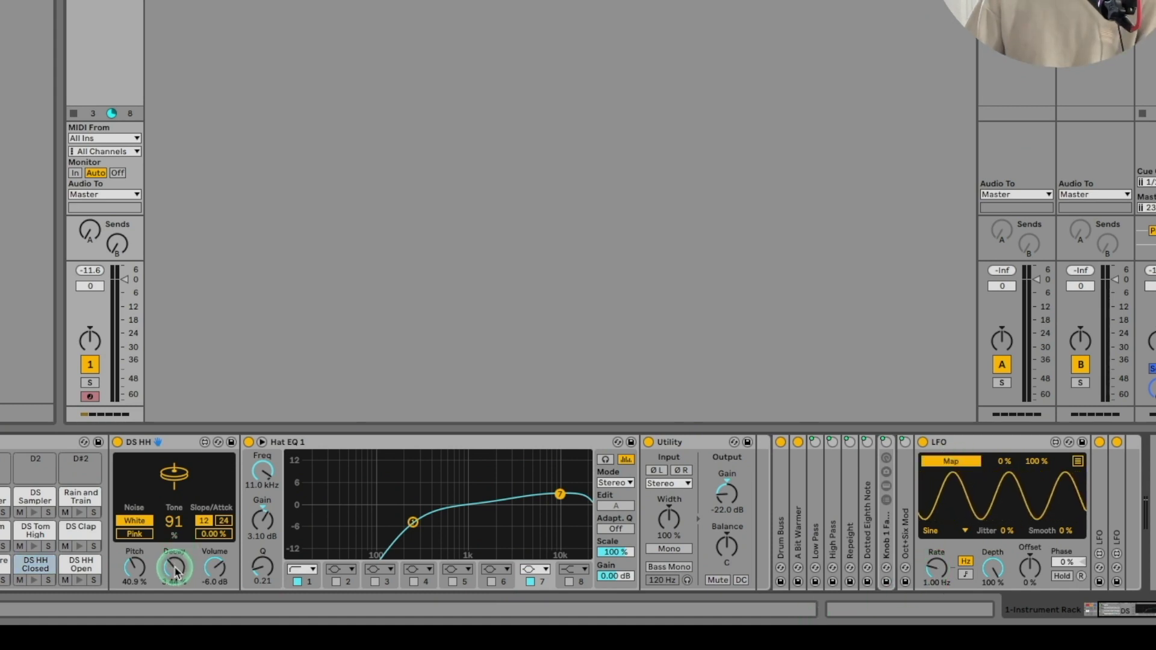
{"action": "left_click", "coordinate": [175, 568]}
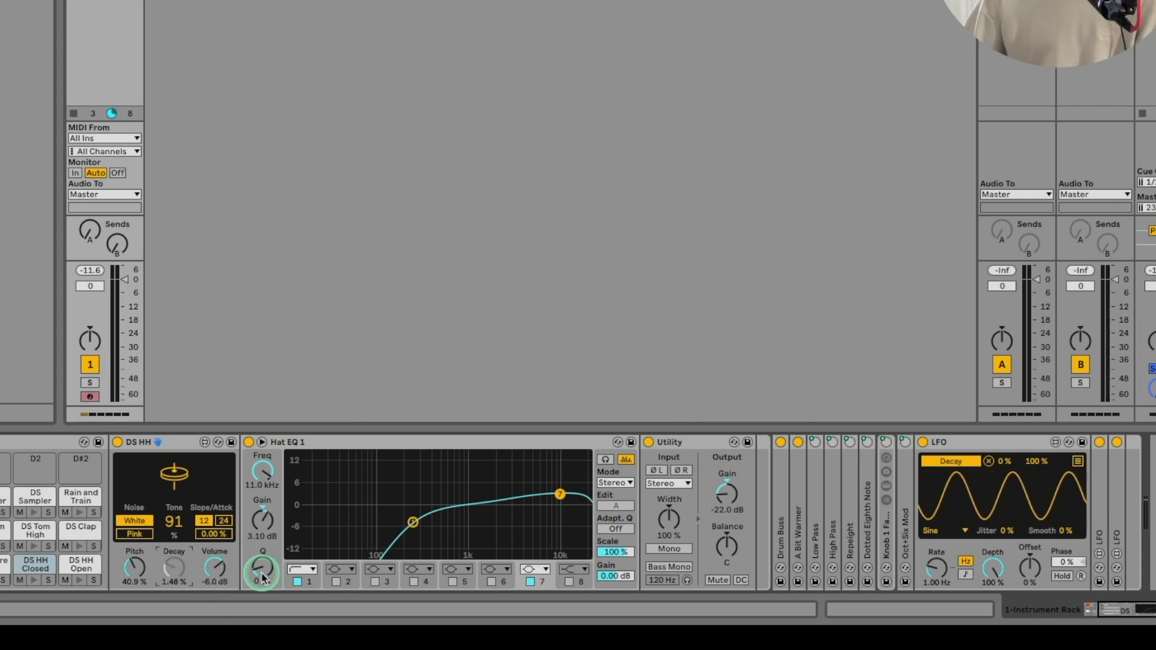
- Set the LFO to a tempo-synced Random wave at 1/4 with 78 % smoothing and 70.9 % depth, limiting the Decay mapping's maximum to 50 %
{"action": "left_click", "coordinate": [216, 568]}
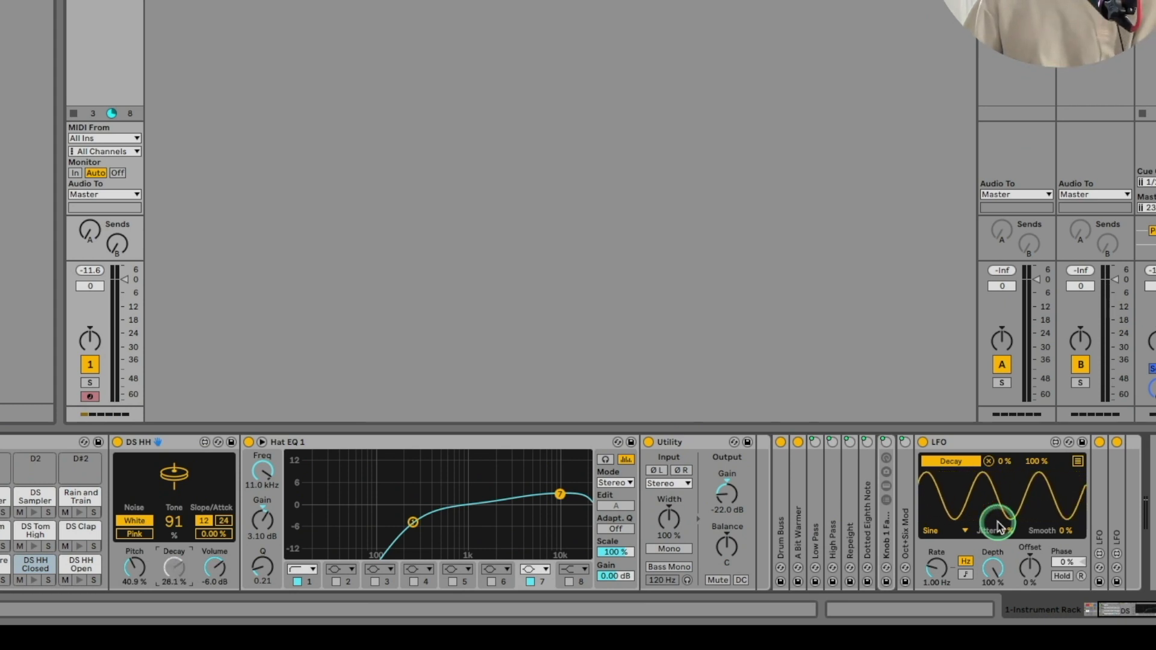
{"action": "left_click", "coordinate": [962, 532]}
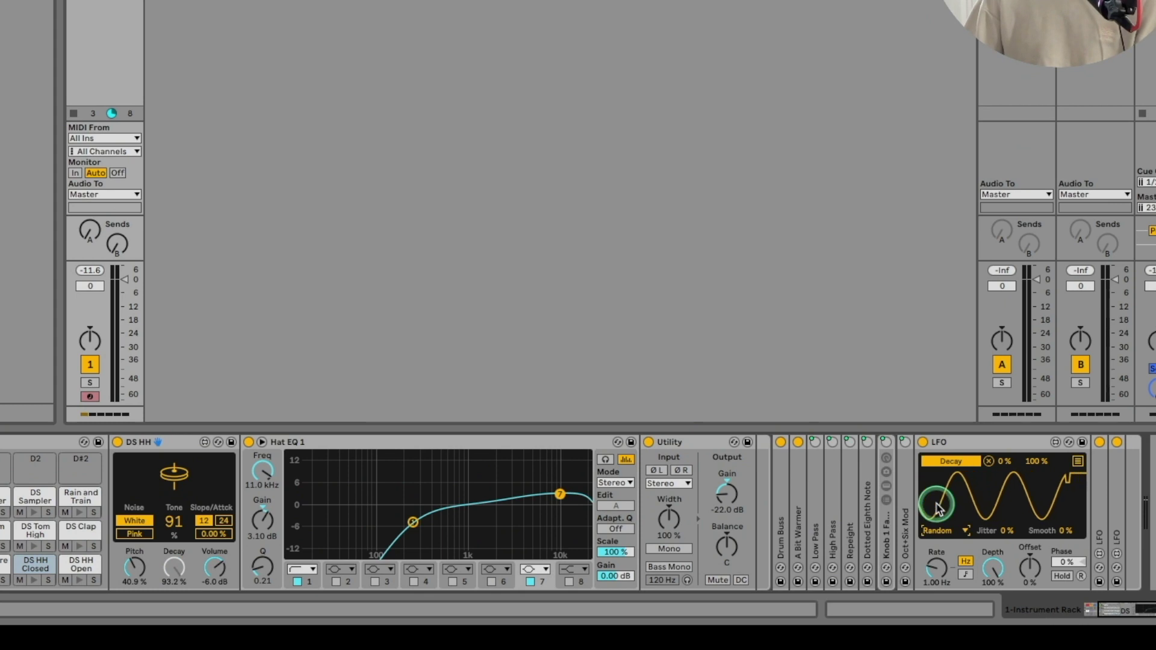
{"action": "left_click", "coordinate": [966, 576]}
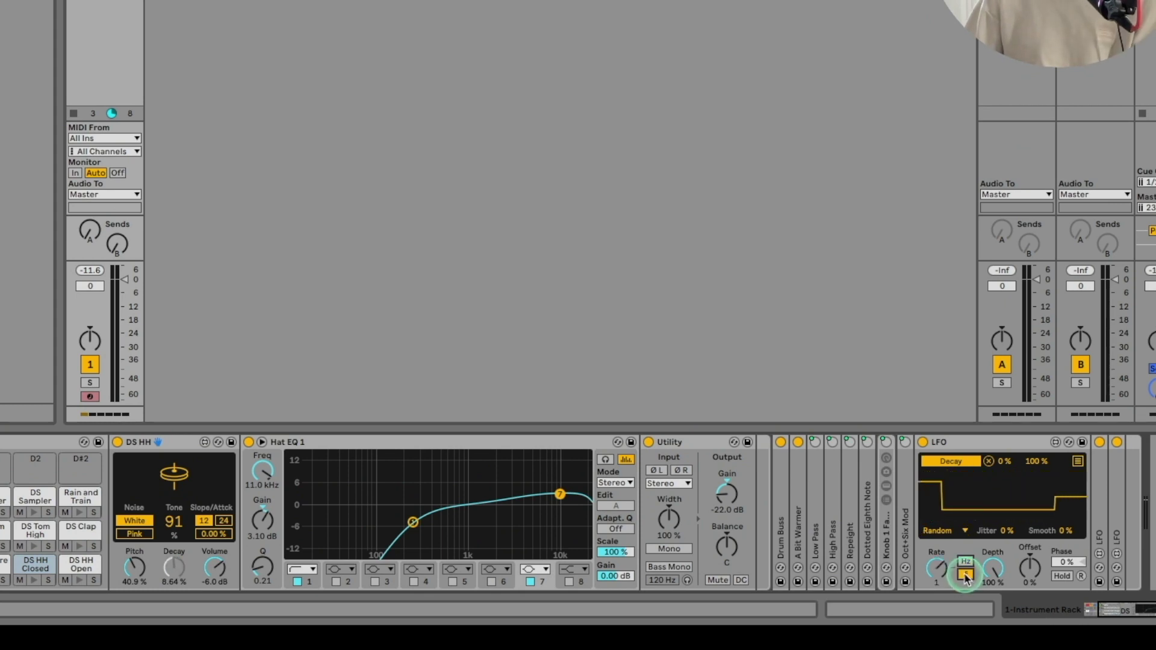
{"action": "left_click", "coordinate": [936, 568]}
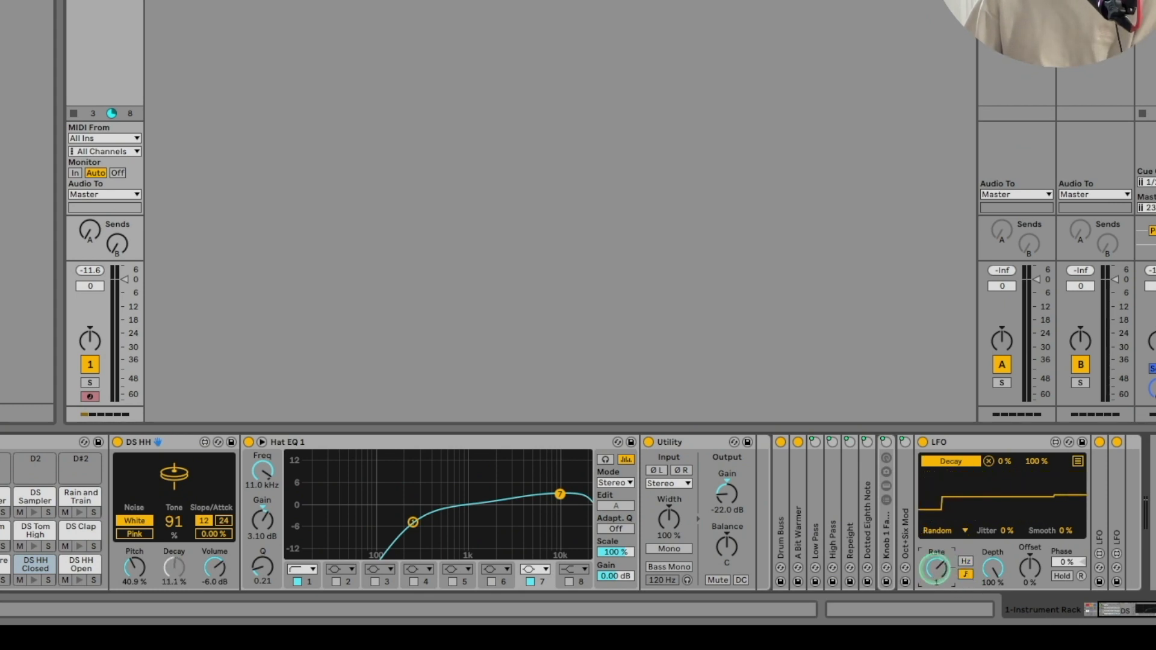
{"action": "left_click_drag", "start_coordinate": [934, 582], "coordinate": [932, 595]}
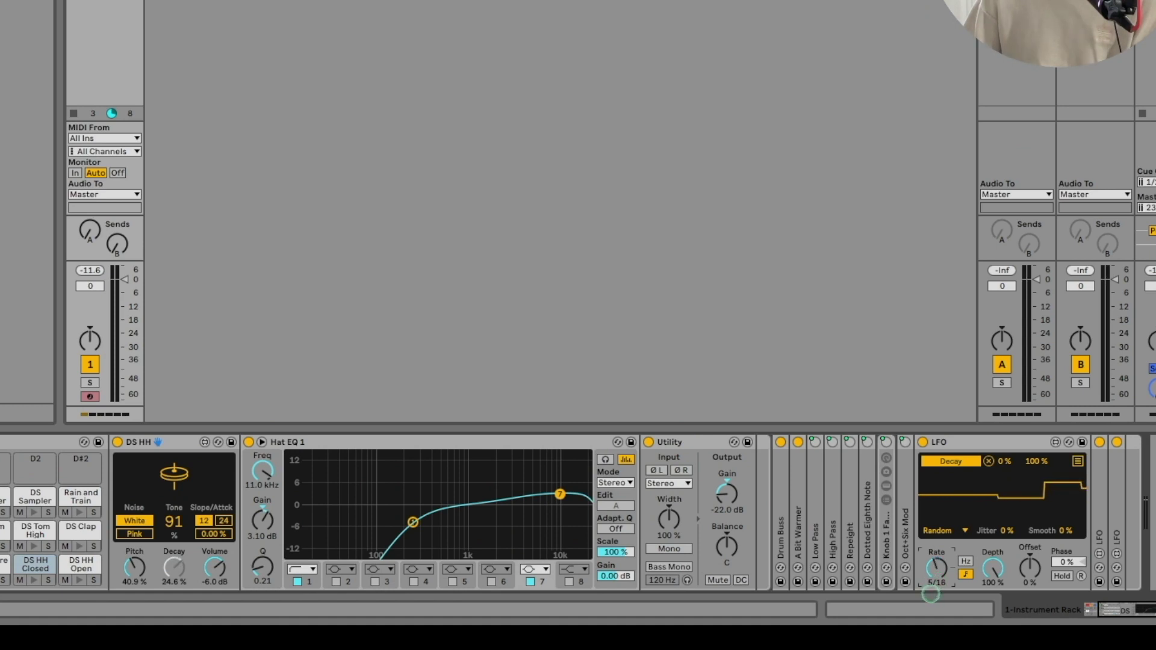
{"action": "left_click", "coordinate": [1067, 533]}
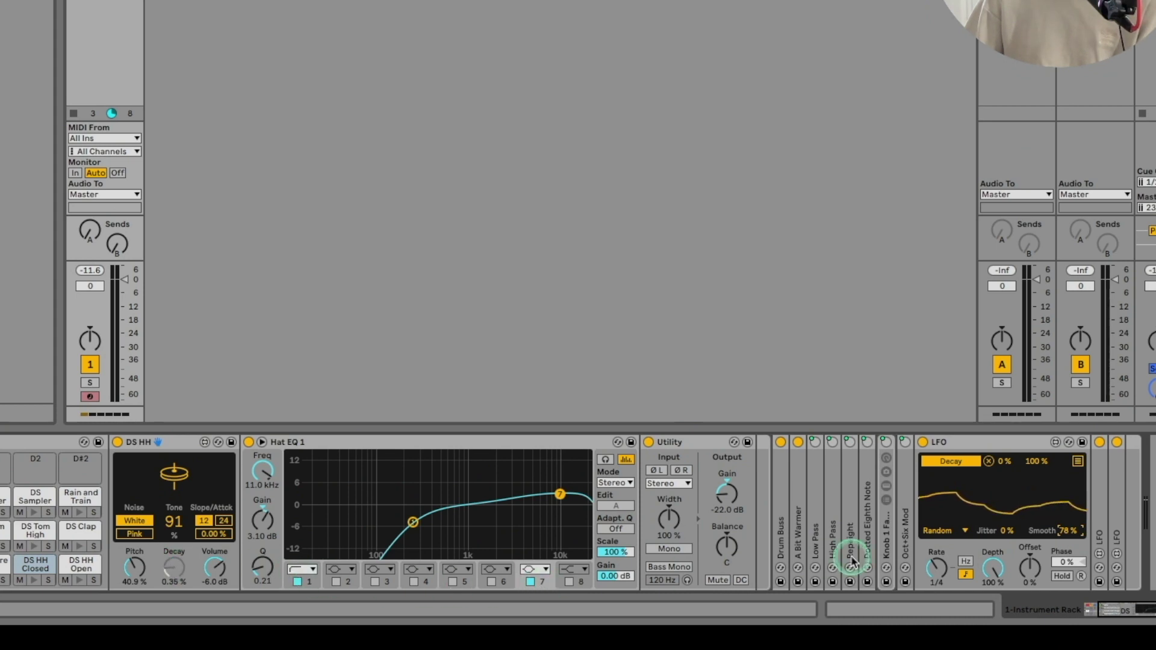
{"action": "left_click_drag", "start_coordinate": [992, 568], "coordinate": [987, 589]}
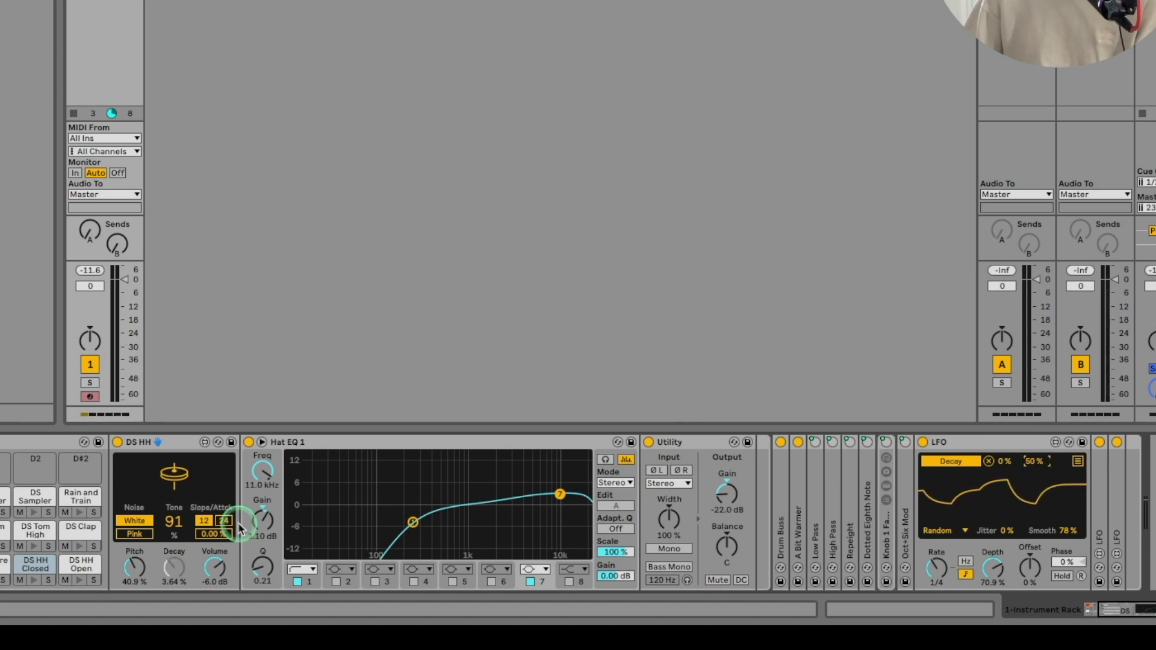
- With the DS HH Closed pad soloed during playback, set the LFO's Decay range to 30–58 % and its rate to 1/16
{"action": "left_click", "coordinate": [48, 580]}
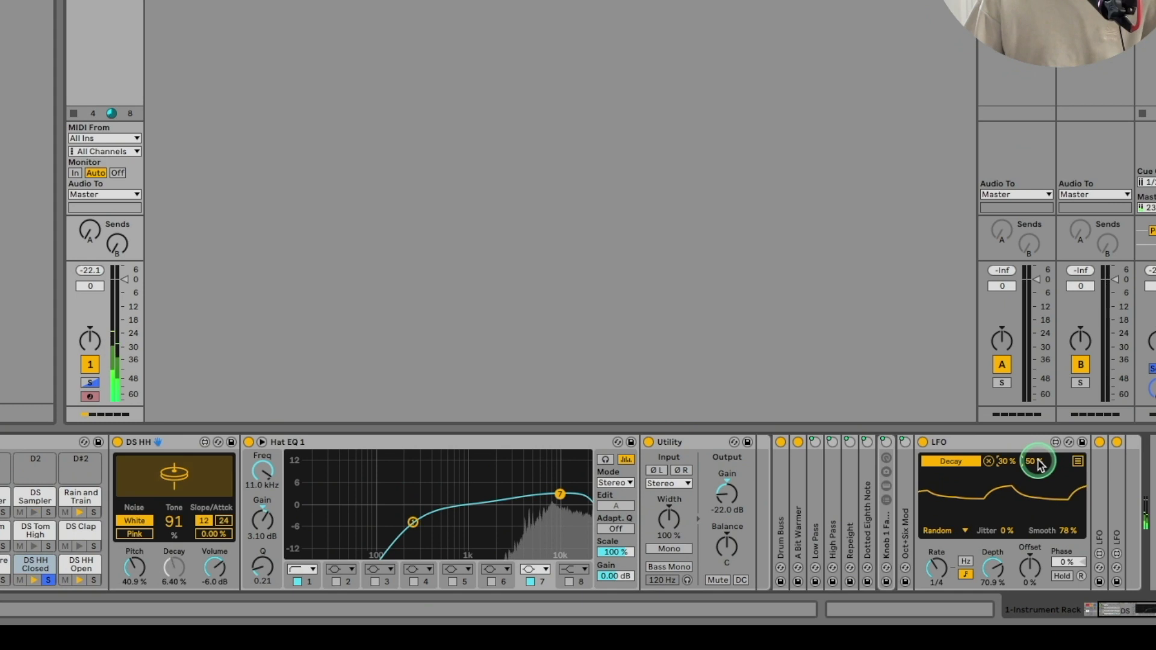
{"action": "left_click", "coordinate": [937, 569]}
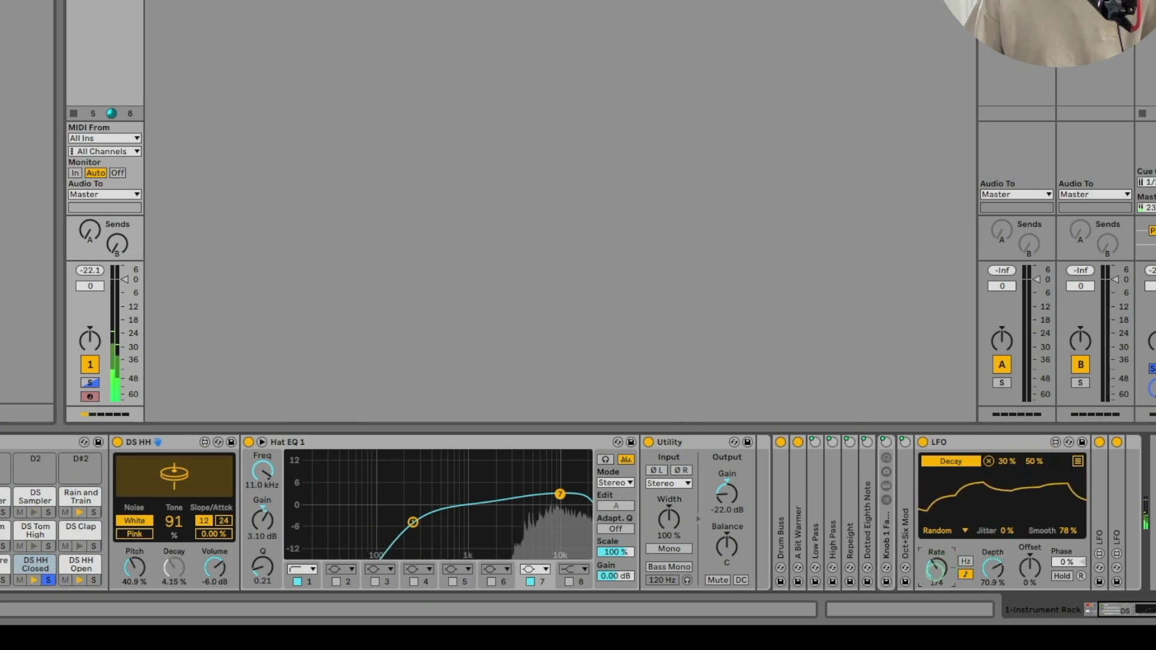
{"action": "left_click_drag", "start_coordinate": [937, 569], "coordinate": [930, 591]}
{"action": "left_click", "coordinate": [937, 571]}
{"action": "left_click", "coordinate": [1037, 530]}
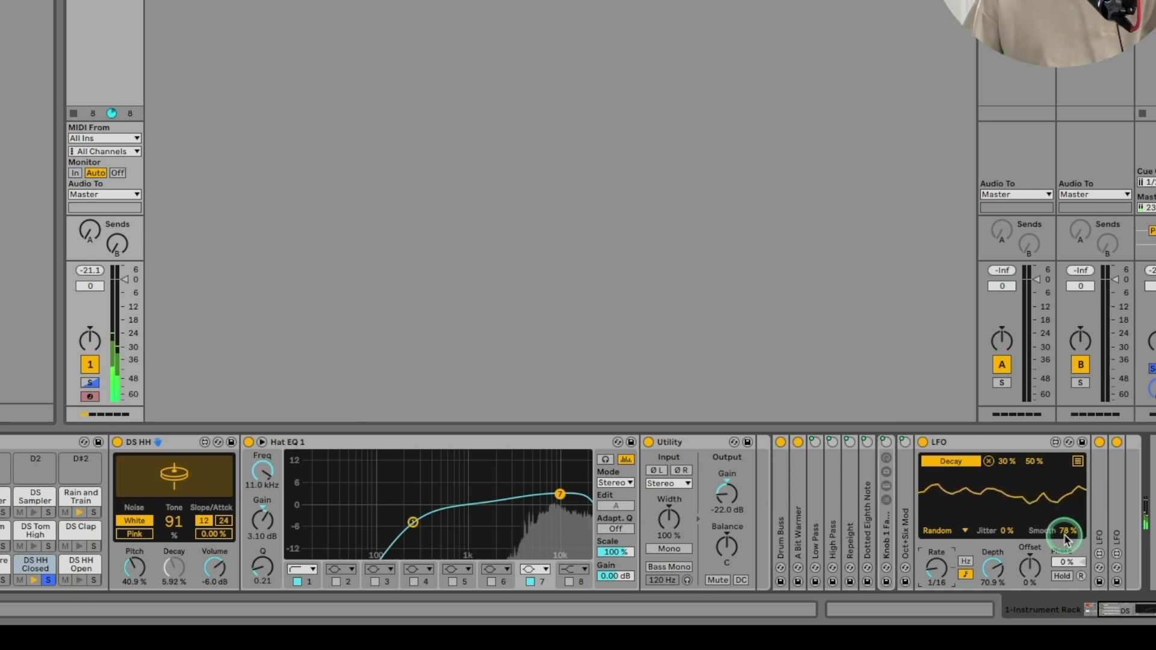
{"action": "left_click", "coordinate": [1035, 463]}
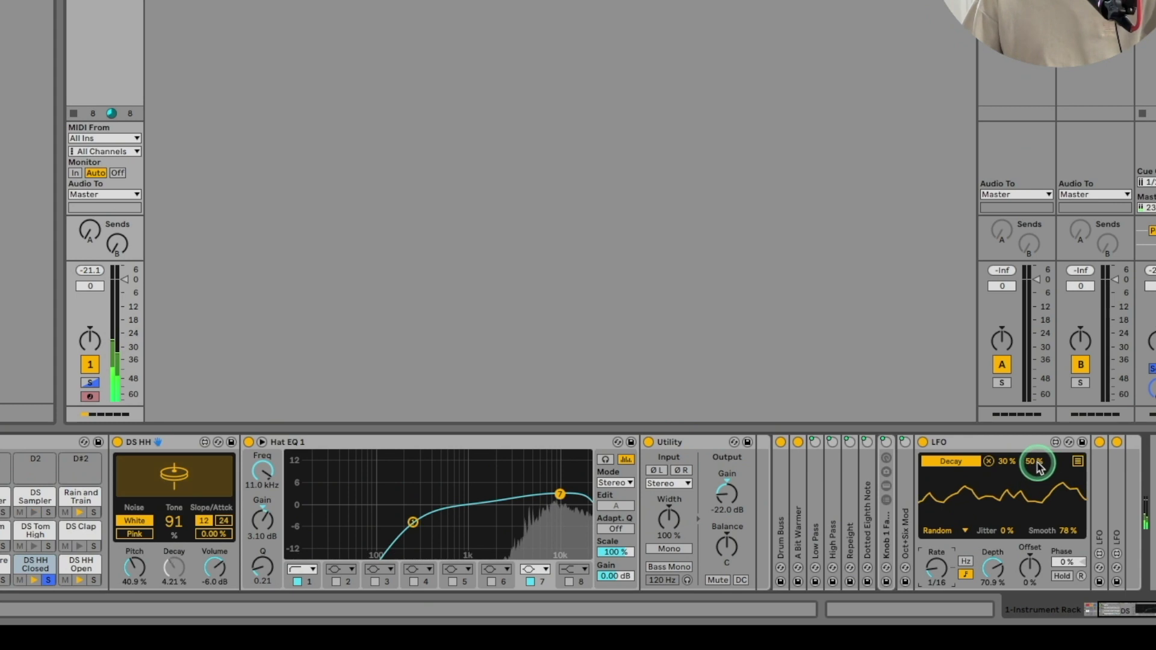
{"action": "left_click_drag", "start_coordinate": [1035, 463], "coordinate": [1037, 456]}
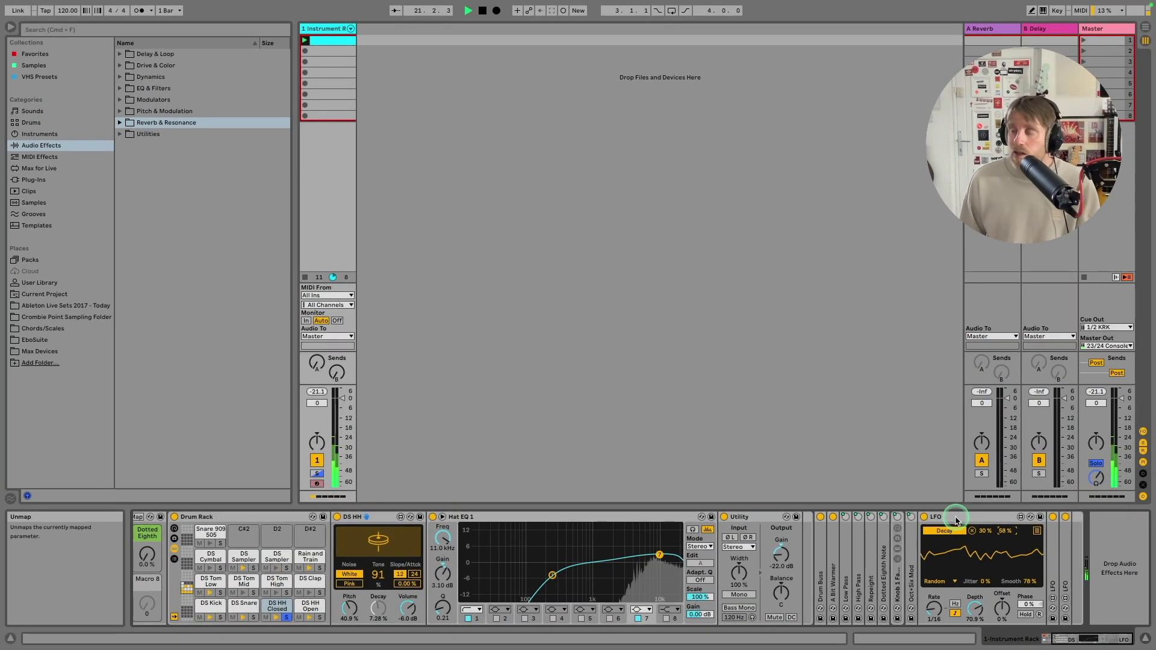
- Rename the LFO mapped to the closed hi-hat as Hi Hats LFO
{"action": "left_click", "coordinate": [956, 520]}
{"action": "type", "text": "Hi"}
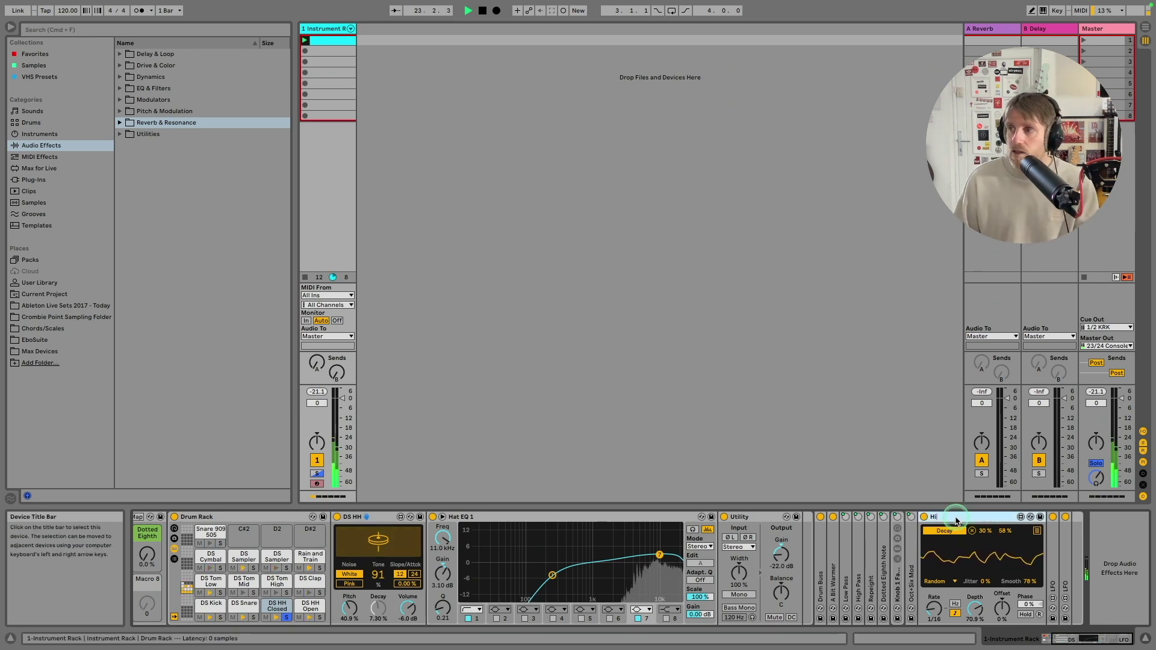
{"action": "type", "text": " Hats LFO"}
{"action": "key", "text": "Return"}
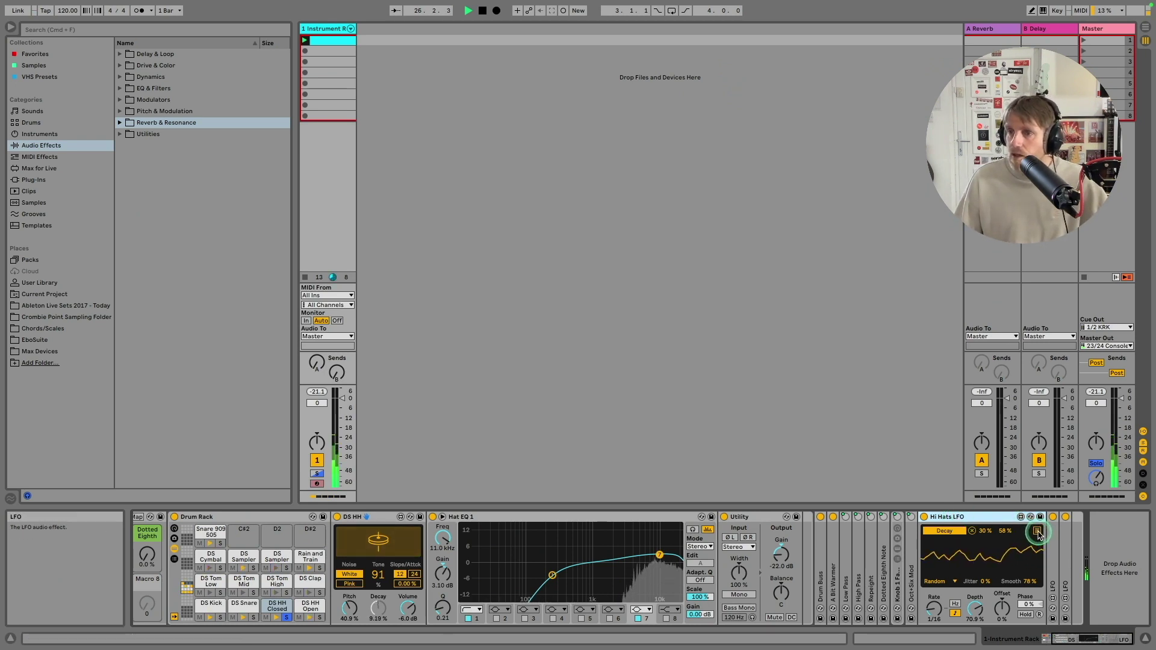
- Map the DS HH Open pad's Decay to the Hi Hats LFO's second slot with a range of 50–80 %
{"action": "left_click", "coordinate": [309, 606]}
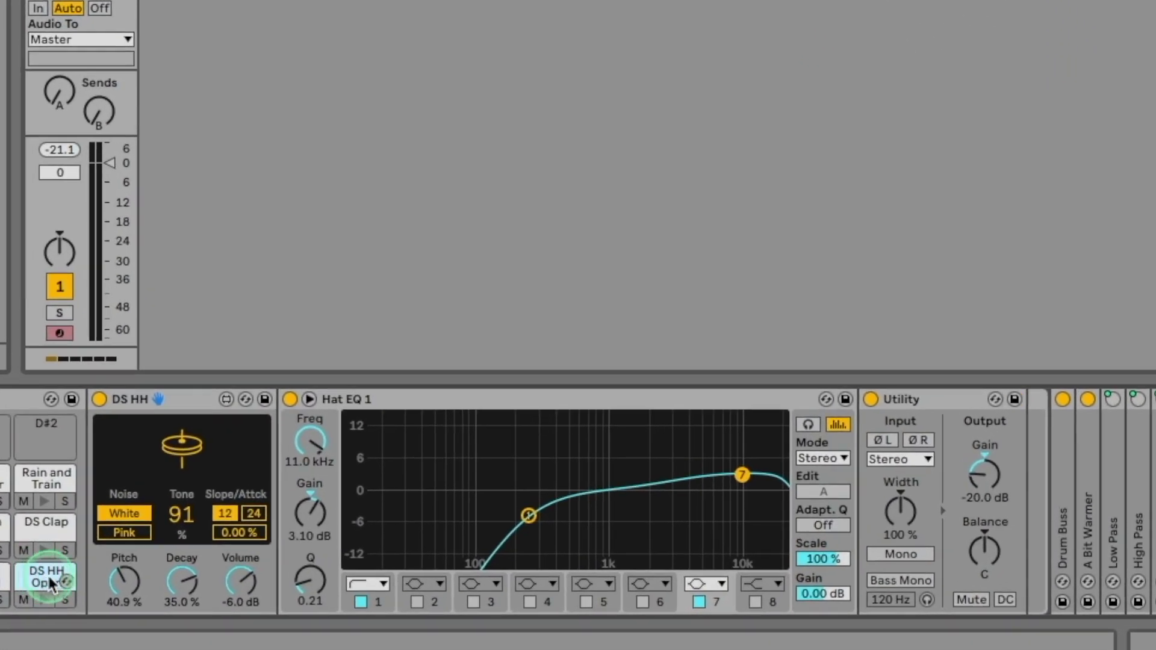
{"action": "left_click", "coordinate": [51, 583]}
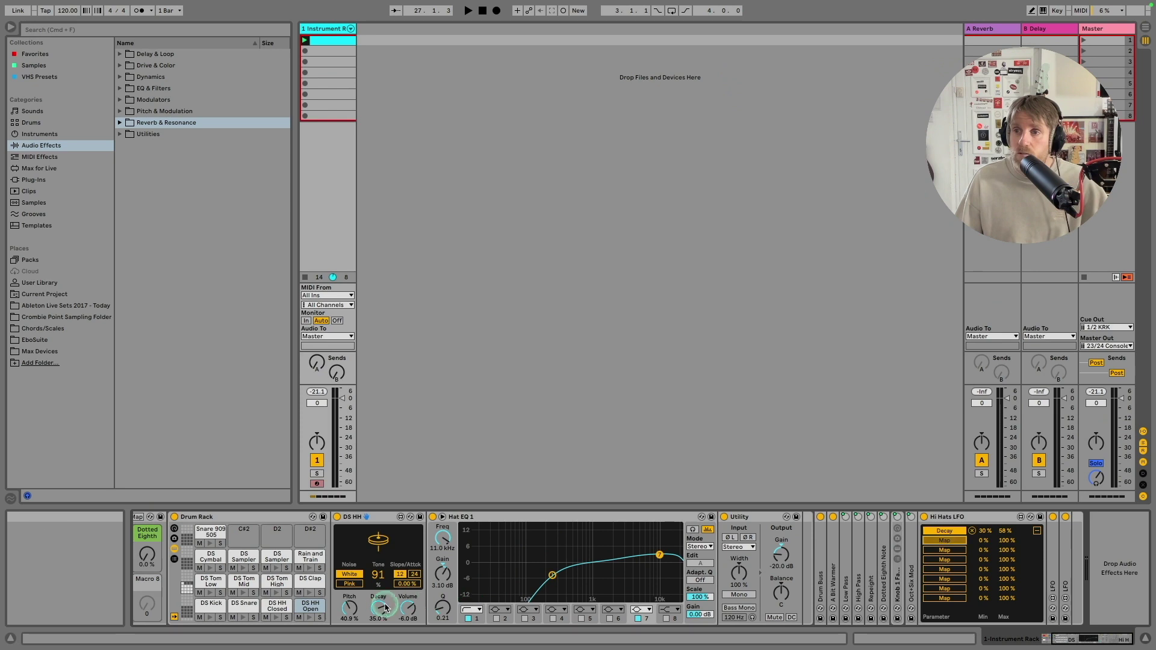
{"action": "left_click", "coordinate": [380, 610]}
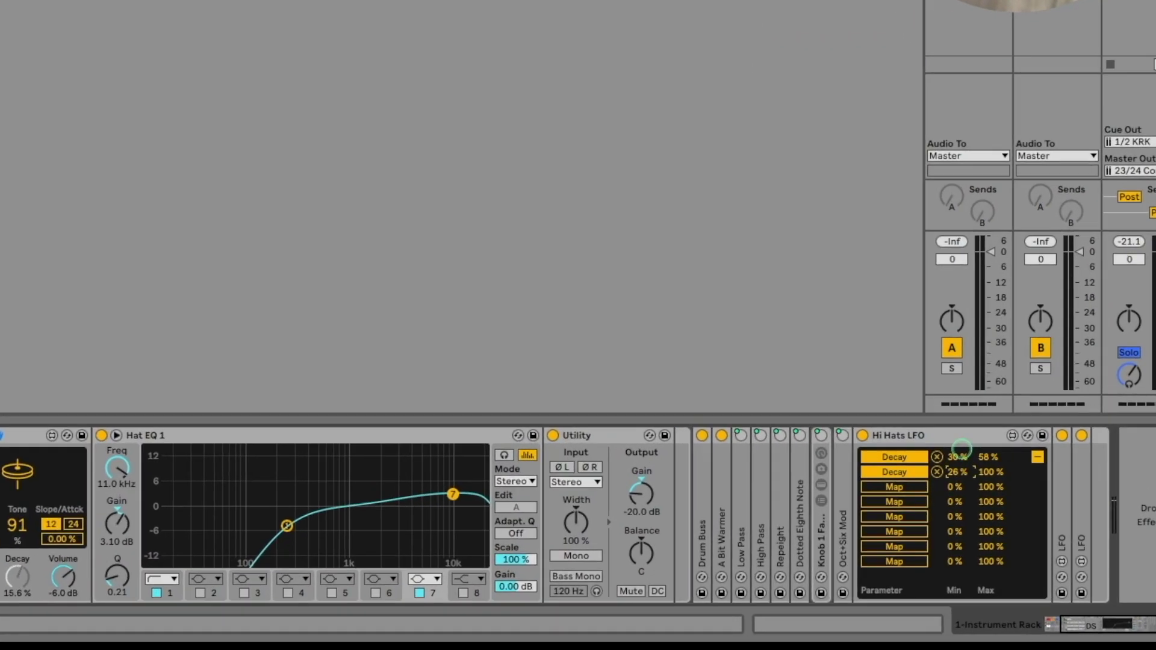
{"action": "left_click_drag", "start_coordinate": [962, 448], "coordinate": [968, 432]}
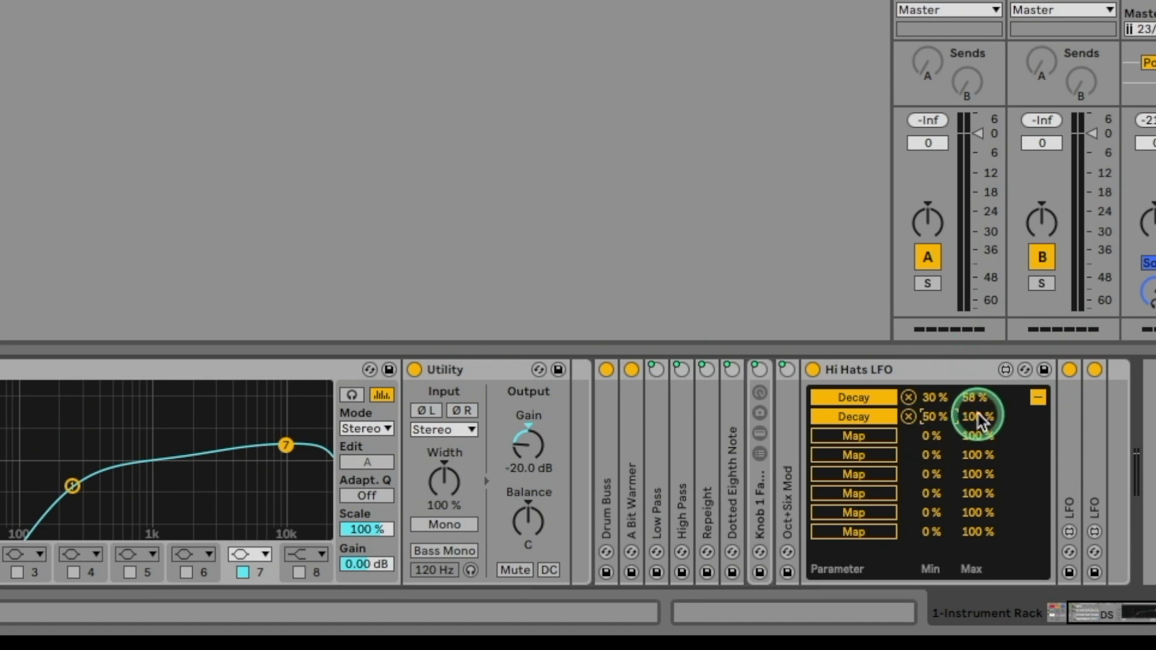
{"action": "left_click_drag", "start_coordinate": [979, 420], "coordinate": [979, 422]}
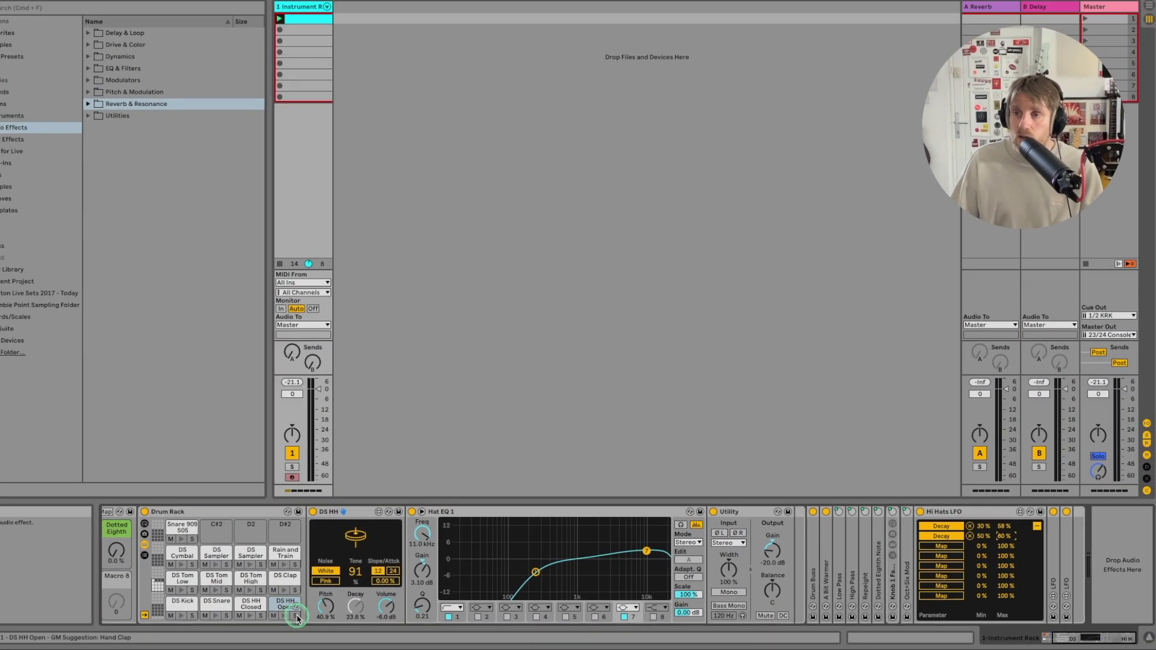
- Solo the DS HH Closed and DS HH Open pads, raise the second Decay mapping's maximum during playback, and close the LFO's mapping list
{"action": "left_click", "coordinate": [296, 616]}
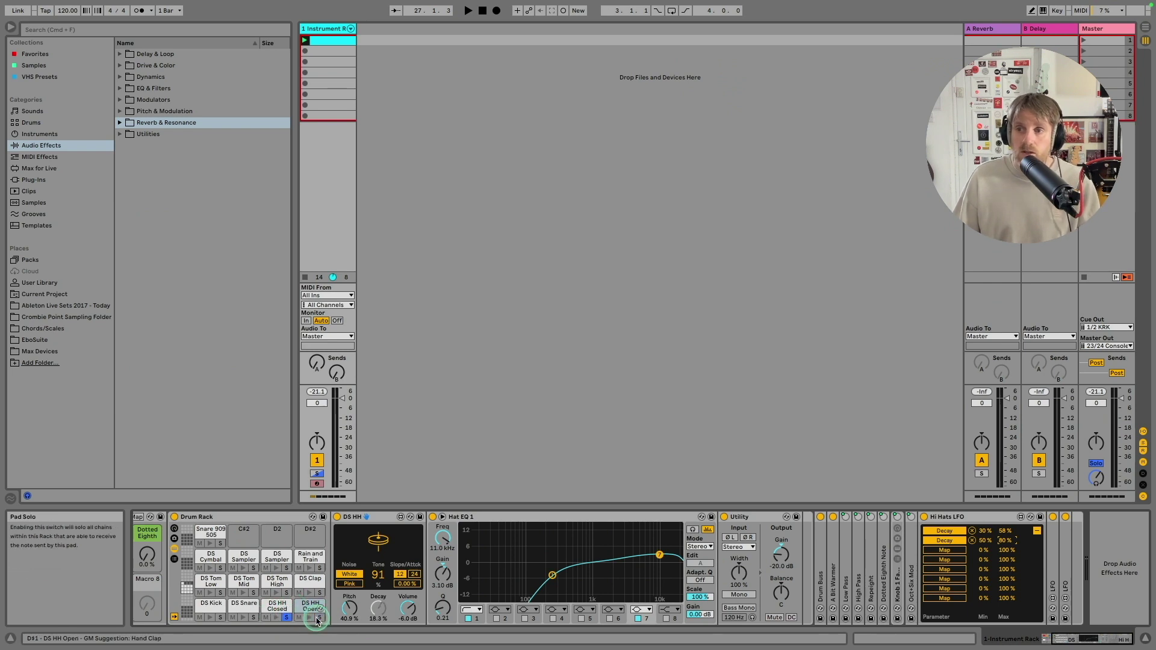
{"action": "left_click", "coordinate": [286, 618]}
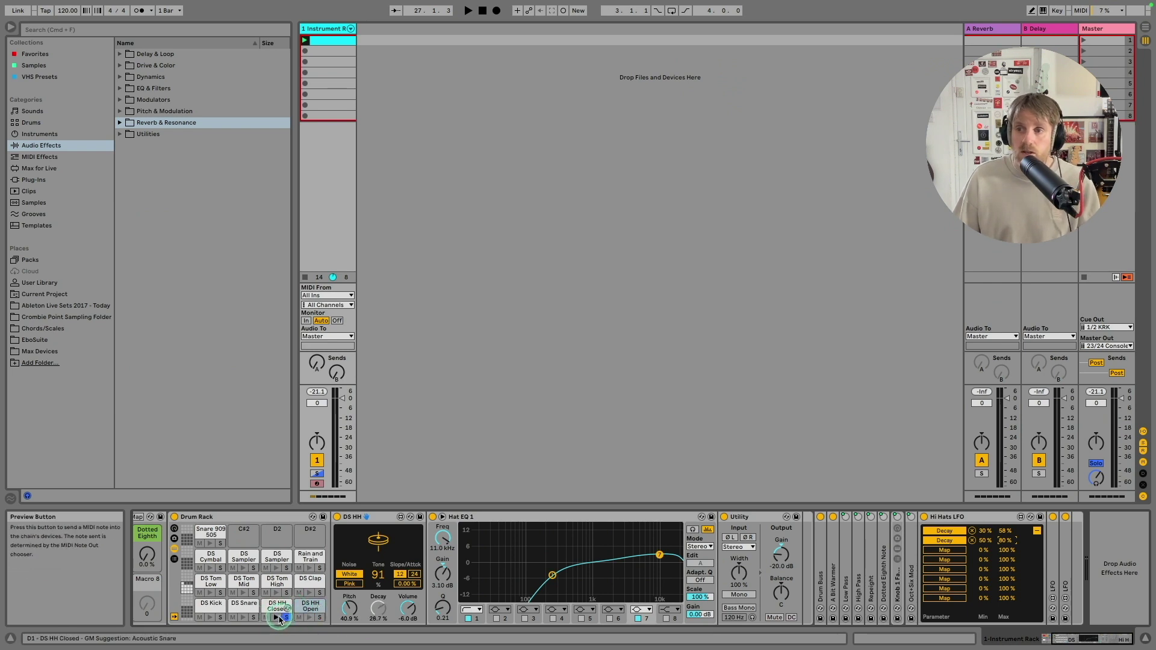
{"action": "left_click", "coordinate": [320, 618]}
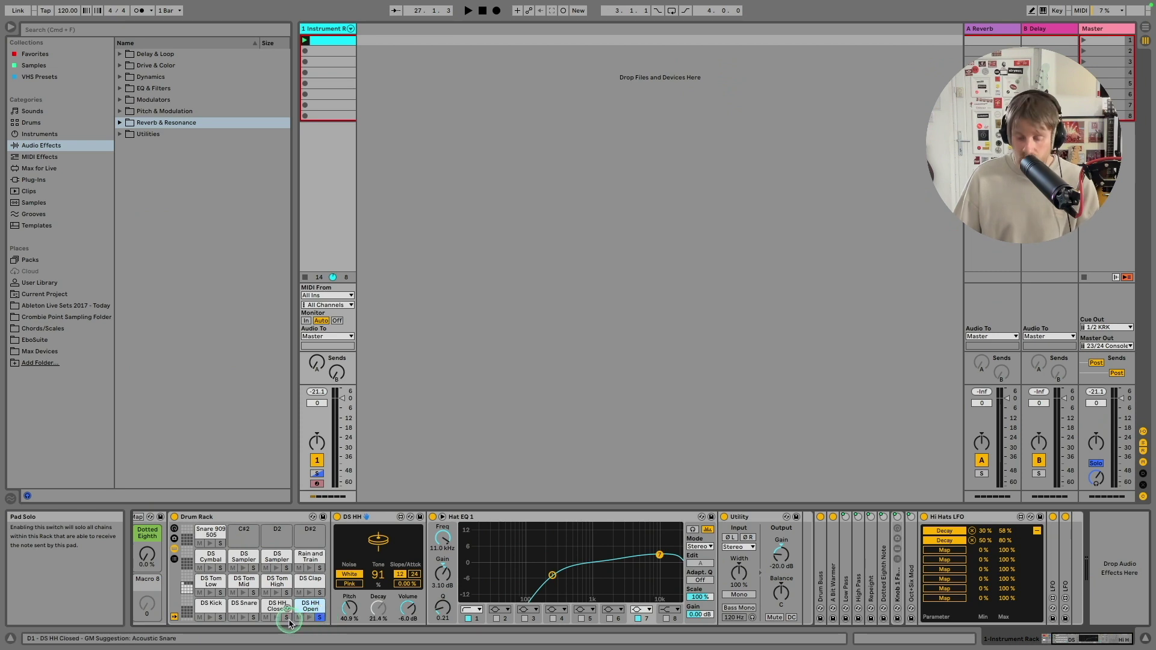
{"action": "left_click", "coordinate": [254, 617]}
{"action": "left_click", "coordinate": [309, 618]}
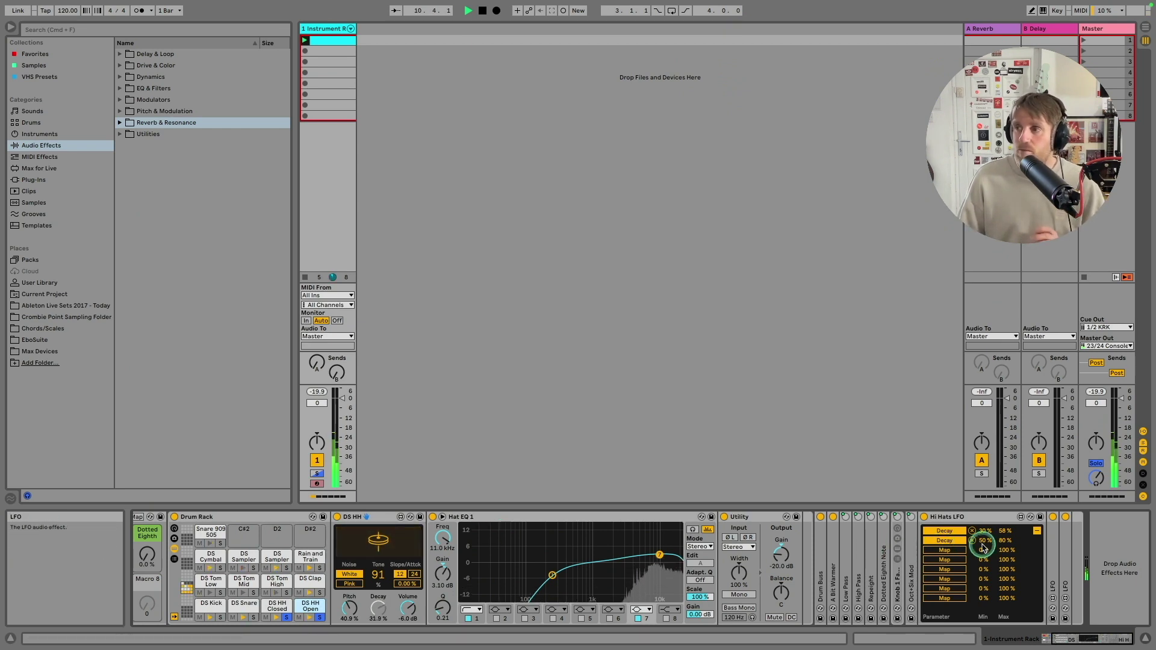
{"action": "left_click_drag", "start_coordinate": [1005, 541], "coordinate": [1006, 535]}
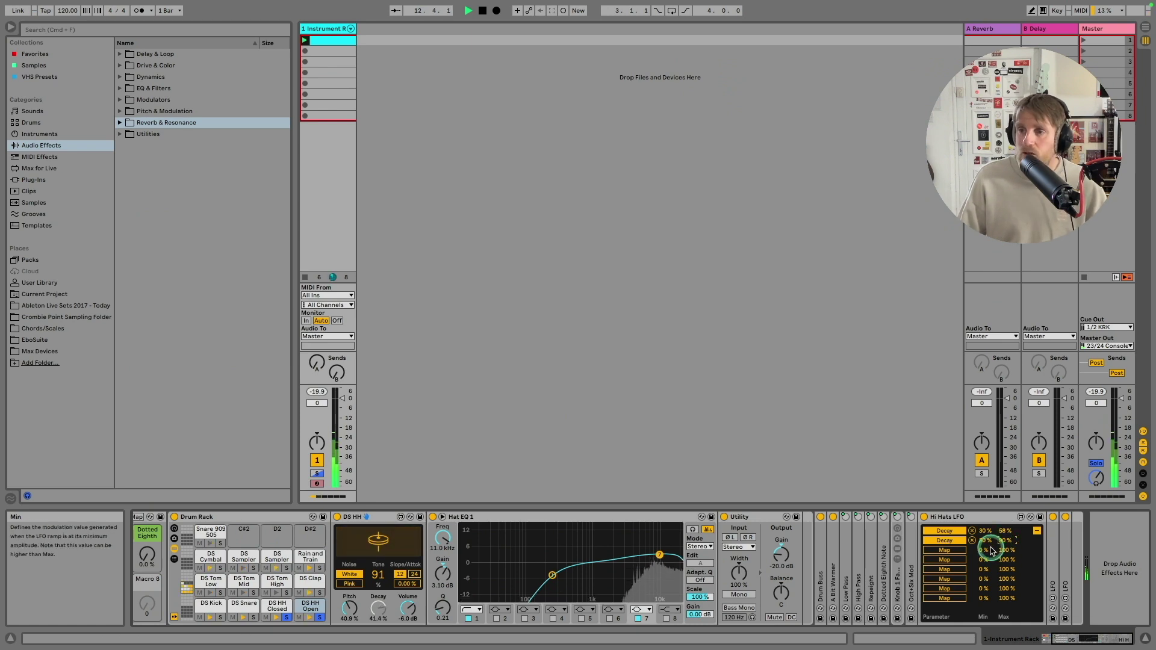
{"action": "left_click", "coordinate": [1037, 530]}
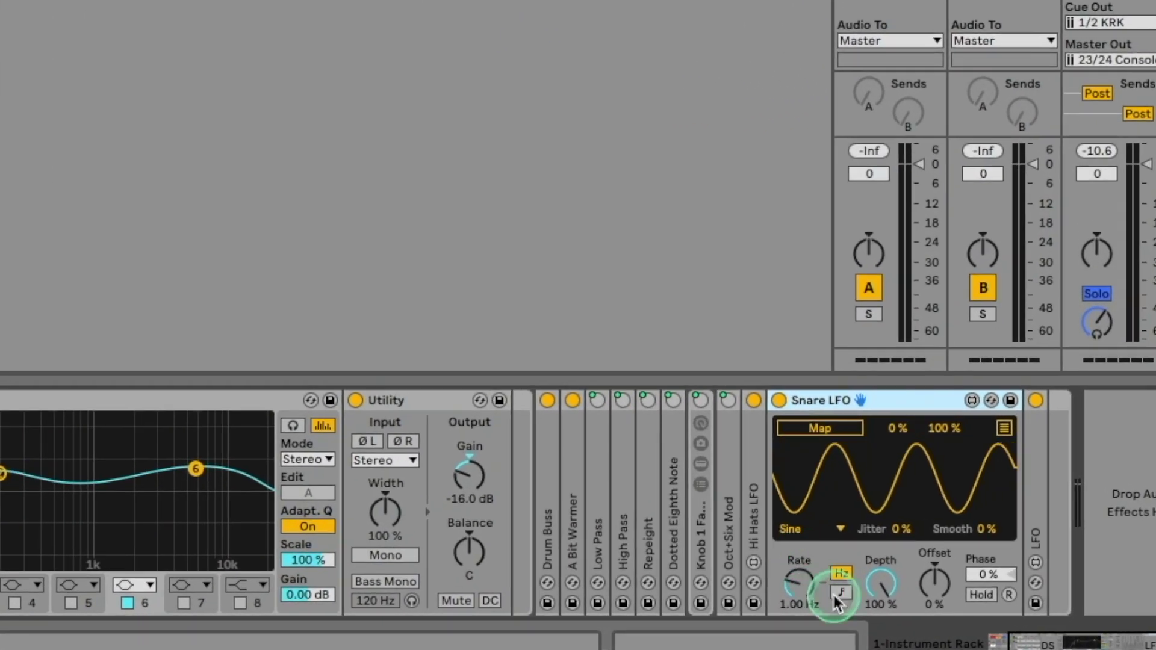
- Set the Snare LFO to a tempo-synced Random wave with a rate of 1/16
{"action": "left_click", "coordinate": [841, 593]}
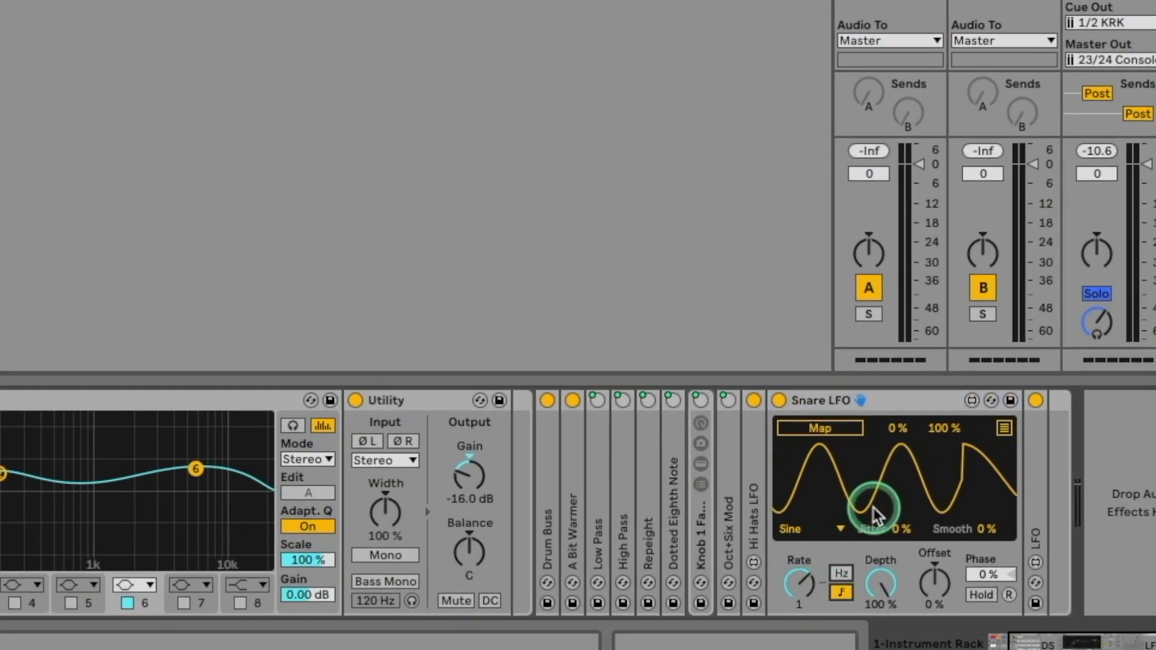
{"action": "left_click", "coordinate": [816, 529]}
{"action": "left_click", "coordinate": [801, 491]}
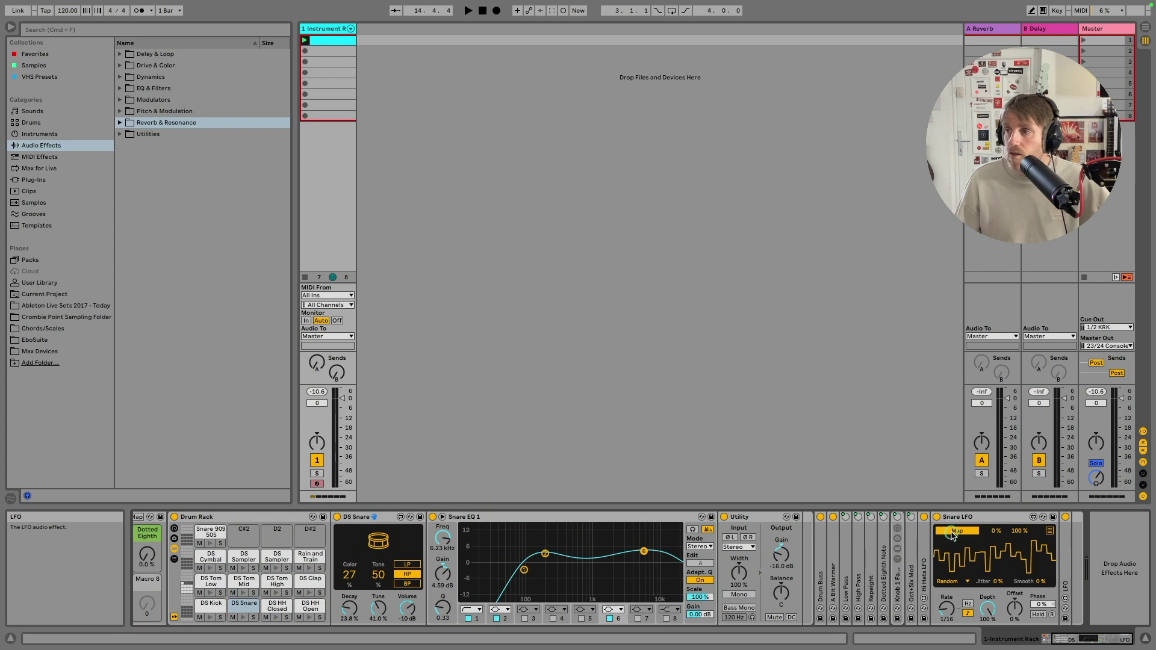
- Map the Snare LFO to the DS Snare Decay with a range of 34–58 %
{"action": "left_click", "coordinate": [953, 532]}
{"action": "left_click_drag", "start_coordinate": [996, 531], "coordinate": [996, 508]}
{"action": "left_click_drag", "start_coordinate": [1019, 531], "coordinate": [1012, 561]}
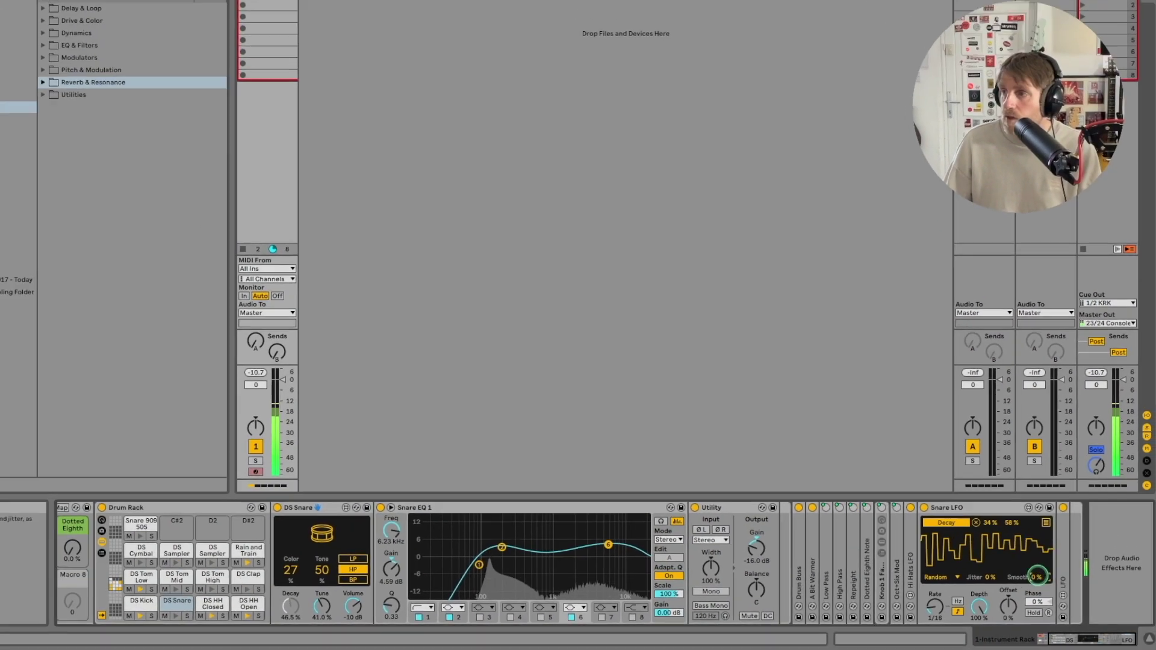
- Set the Snare LFO's smoothing to 55 % and rate to 1/4, and adjust its Decay maximum with the DS Snare pad soloed
{"action": "left_click_drag", "start_coordinate": [1018, 559], "coordinate": [1018, 501]}
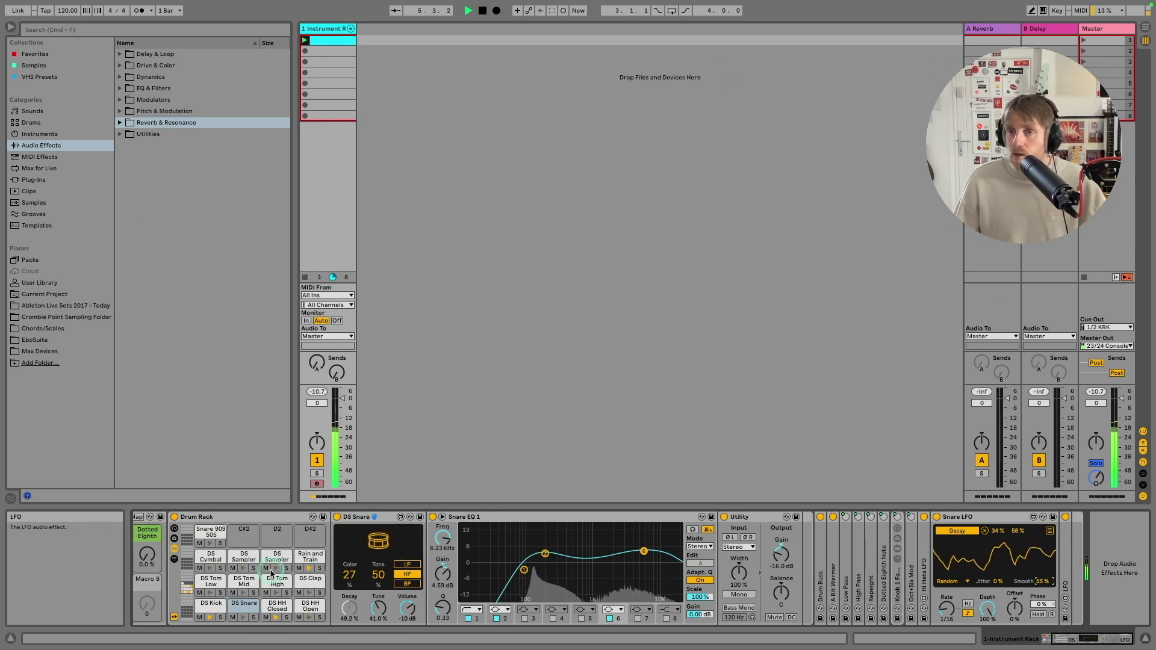
{"action": "left_click", "coordinate": [254, 618]}
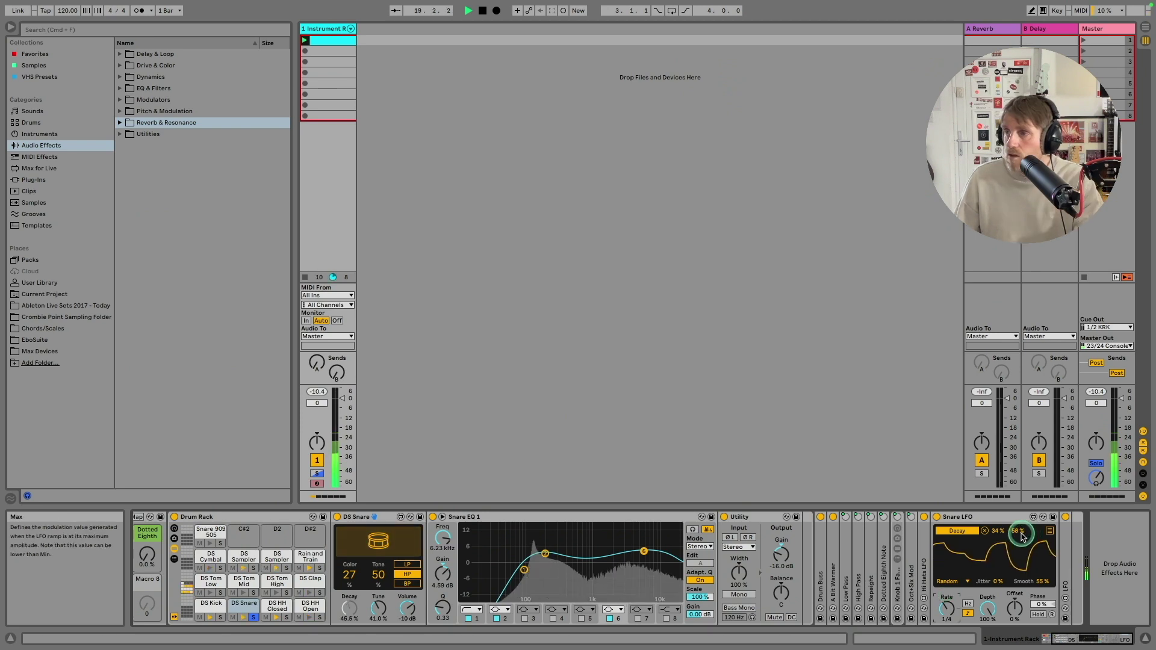
{"action": "left_click_drag", "start_coordinate": [1018, 530], "coordinate": [1018, 527]}
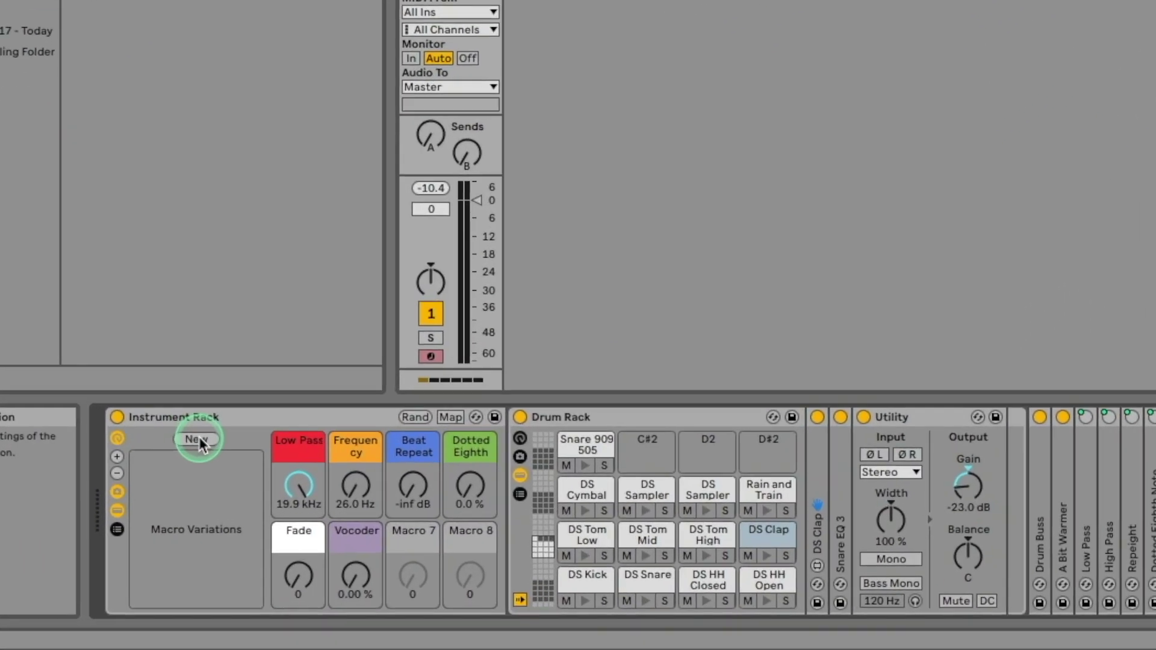
- Store the Instrument Rack's current macro settings as a new macro variation and rename it Clean
{"action": "left_click", "coordinate": [189, 529]}
{"action": "left_click", "coordinate": [202, 449]}
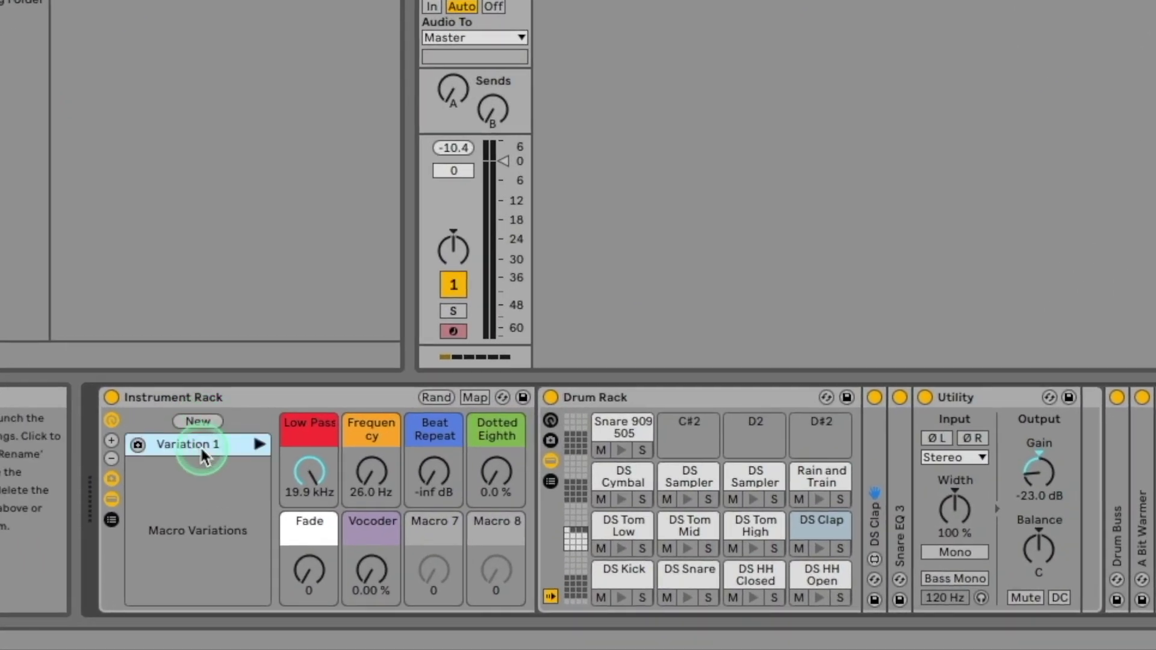
{"action": "key", "text": "ctrl+r"}
{"action": "type", "text": "Clean"}
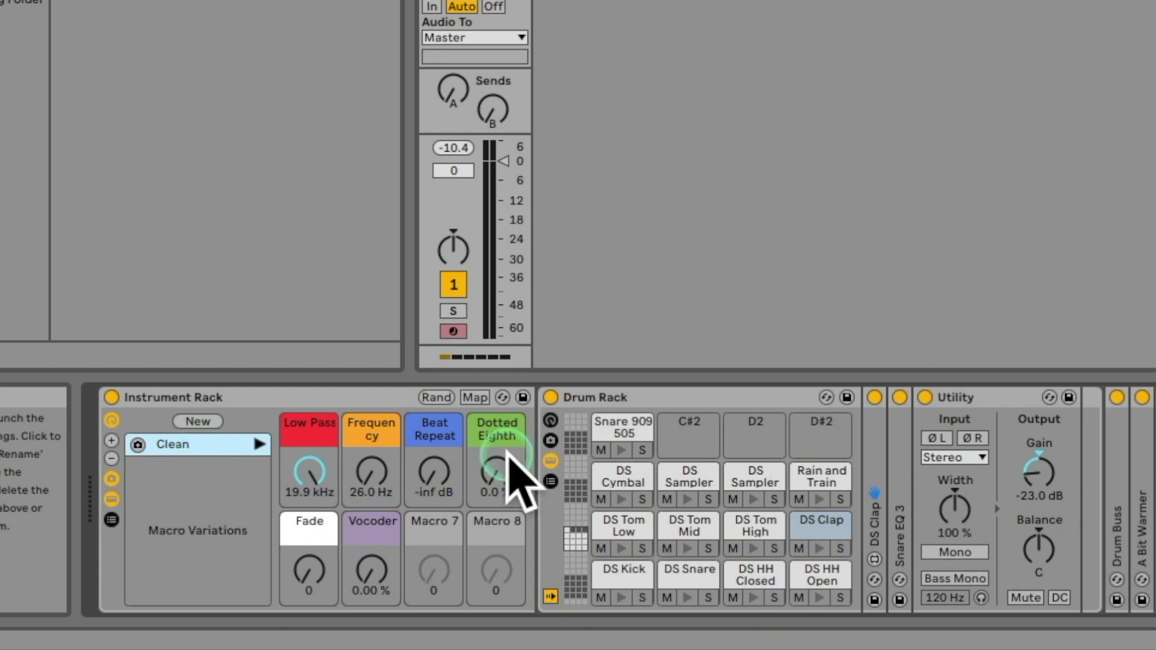
- During playback, set the Low Pass macro to 1.84 kHz and the Beat Repeat macro to -1.2 dB
{"action": "key", "text": "space"}
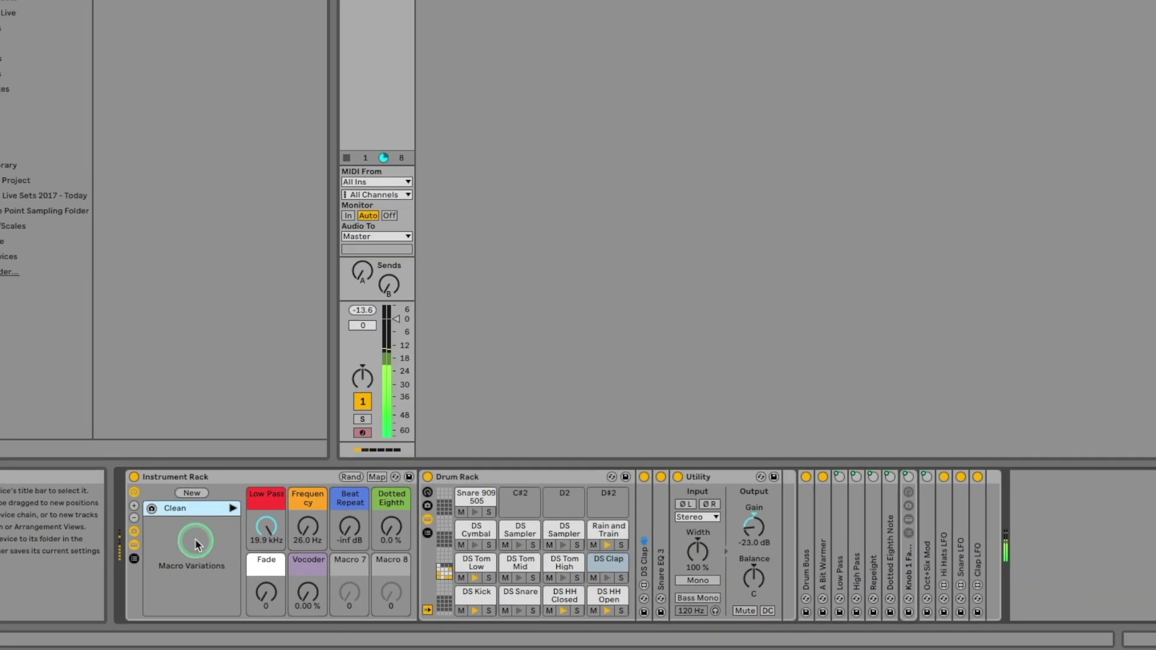
{"action": "left_click_drag", "start_coordinate": [244, 555], "coordinate": [244, 579]}
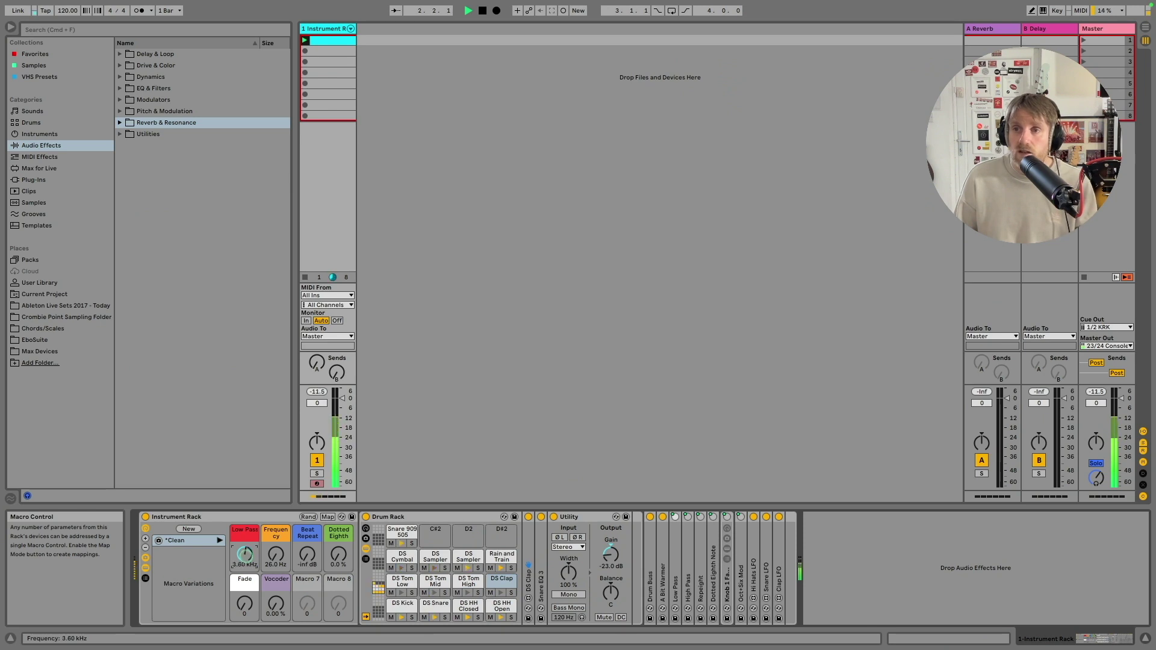
{"action": "left_click_drag", "start_coordinate": [244, 555], "coordinate": [244, 559]}
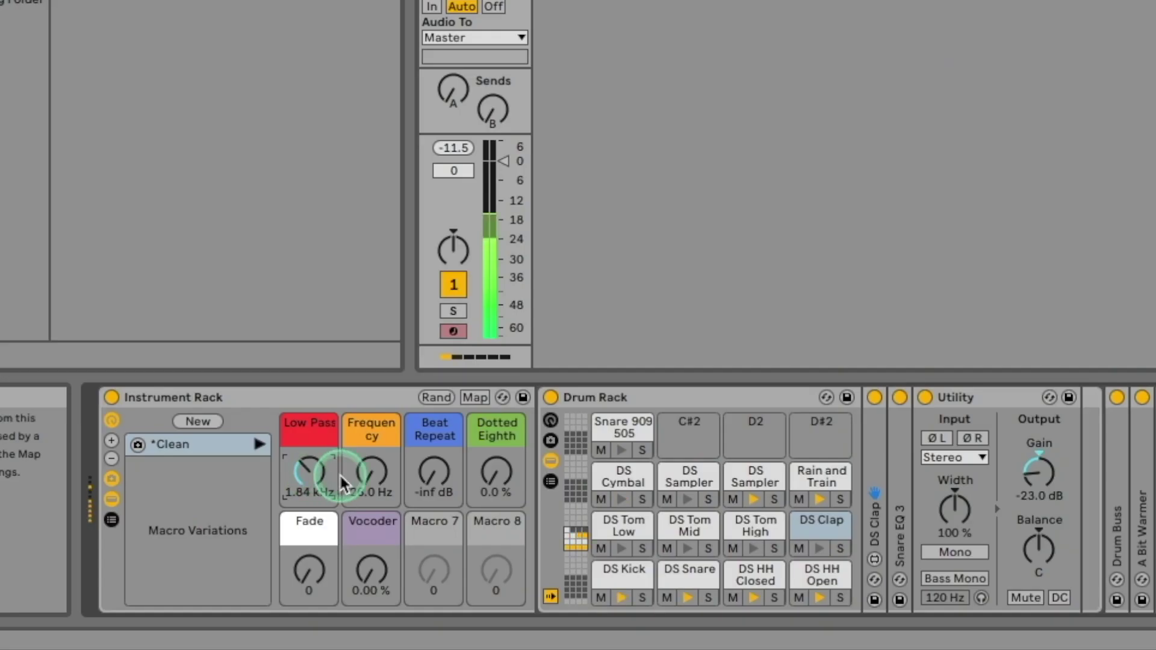
{"action": "mouse_move", "coordinate": [436, 473]}
{"action": "left_mouse_down"}
{"action": "mouse_move", "coordinate": [436, 457]}
{"action": "mouse_move", "coordinate": [439, 476]}
{"action": "left_mouse_up"}
{"action": "left_click", "coordinate": [320, 569]}
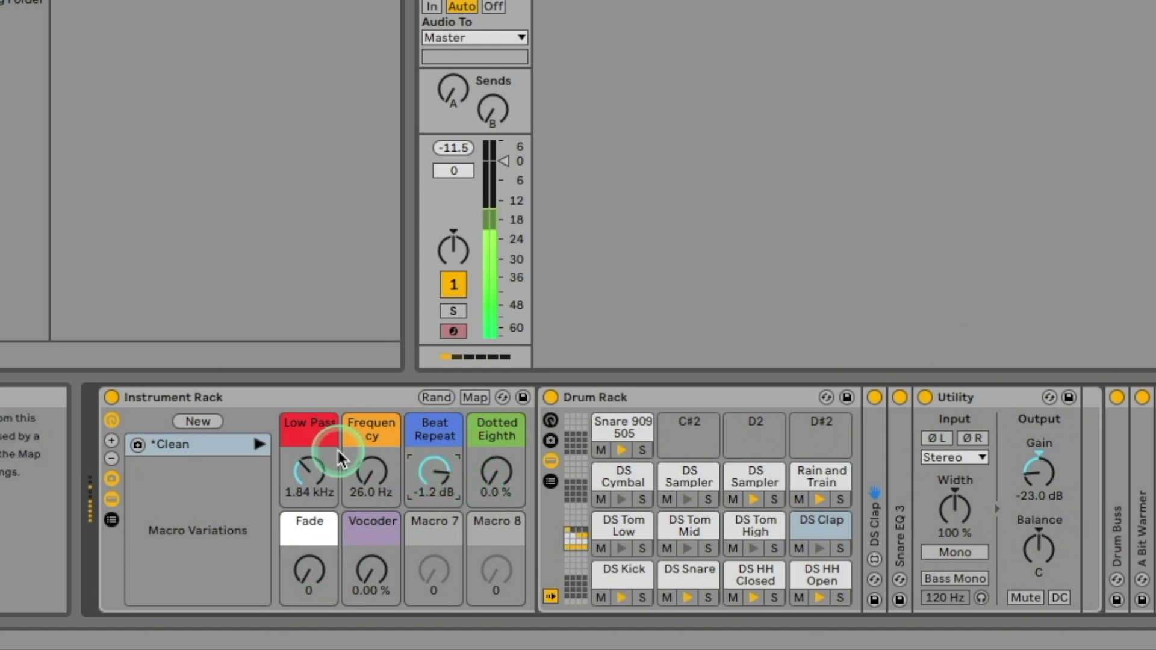
- Store the current macro settings as a new variation, compare it with Clean, and rename it Low Pass
{"action": "left_click", "coordinate": [194, 422]}
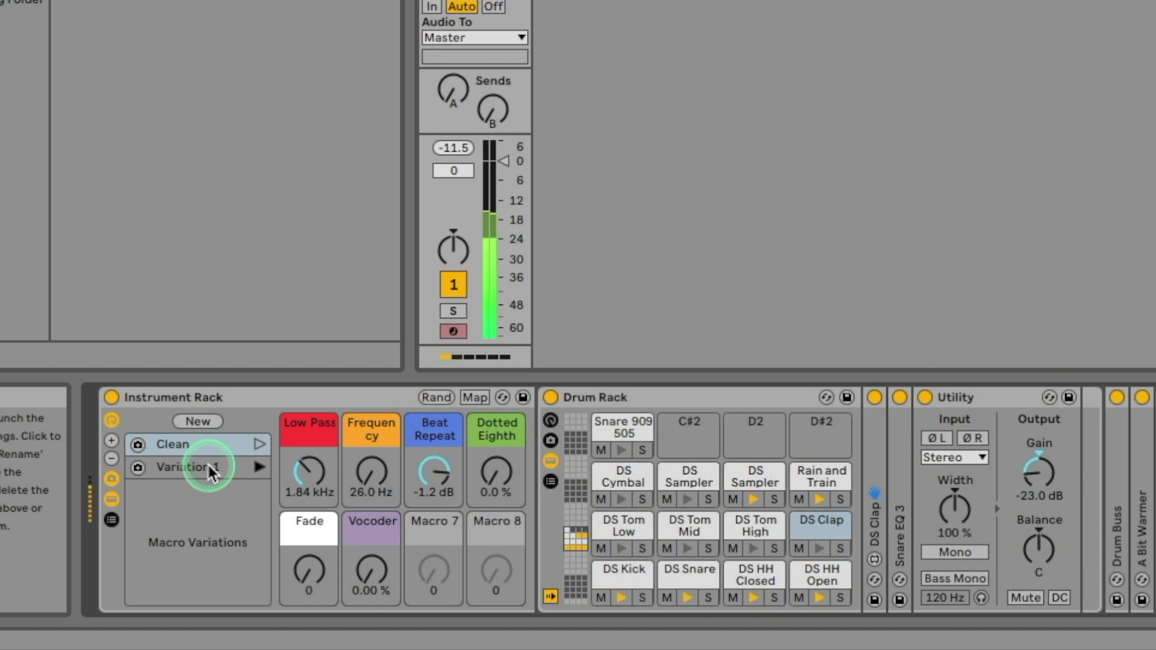
{"action": "left_click", "coordinate": [259, 443]}
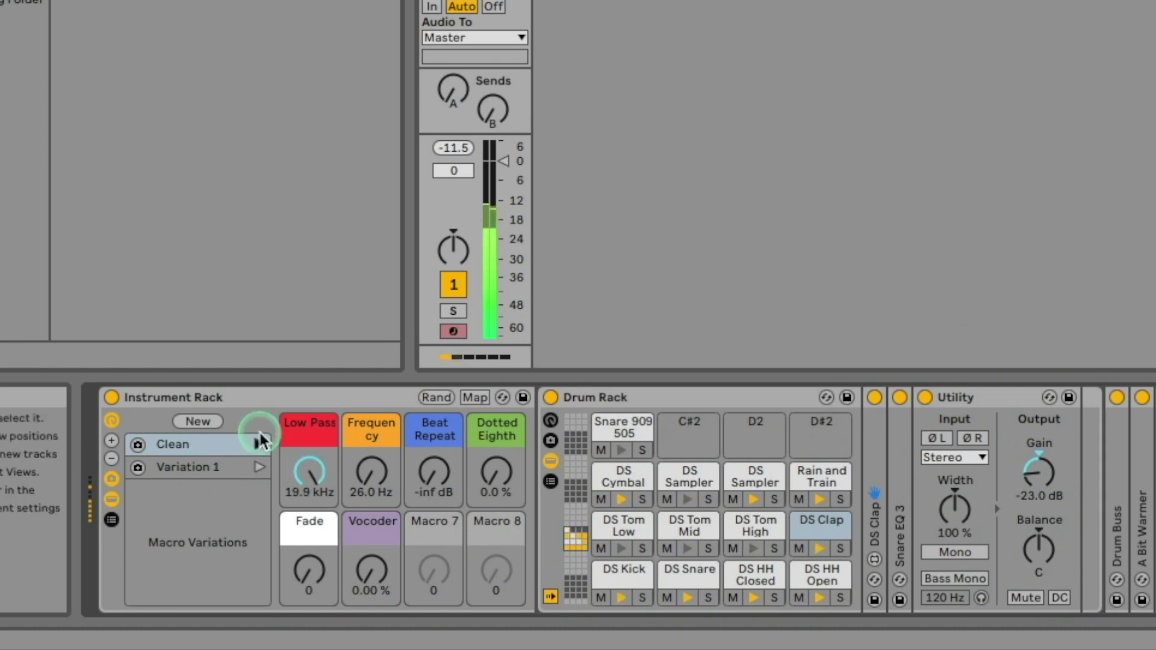
{"action": "left_click", "coordinate": [259, 468]}
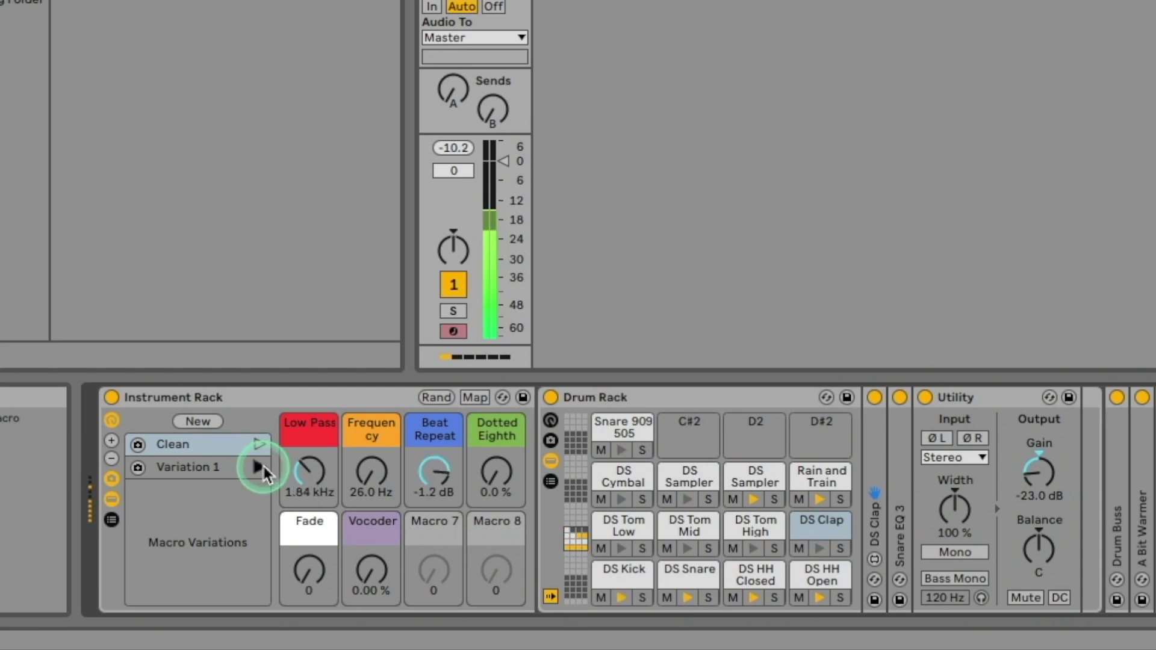
{"action": "left_click", "coordinate": [208, 474]}
{"action": "key", "text": "super+r"}
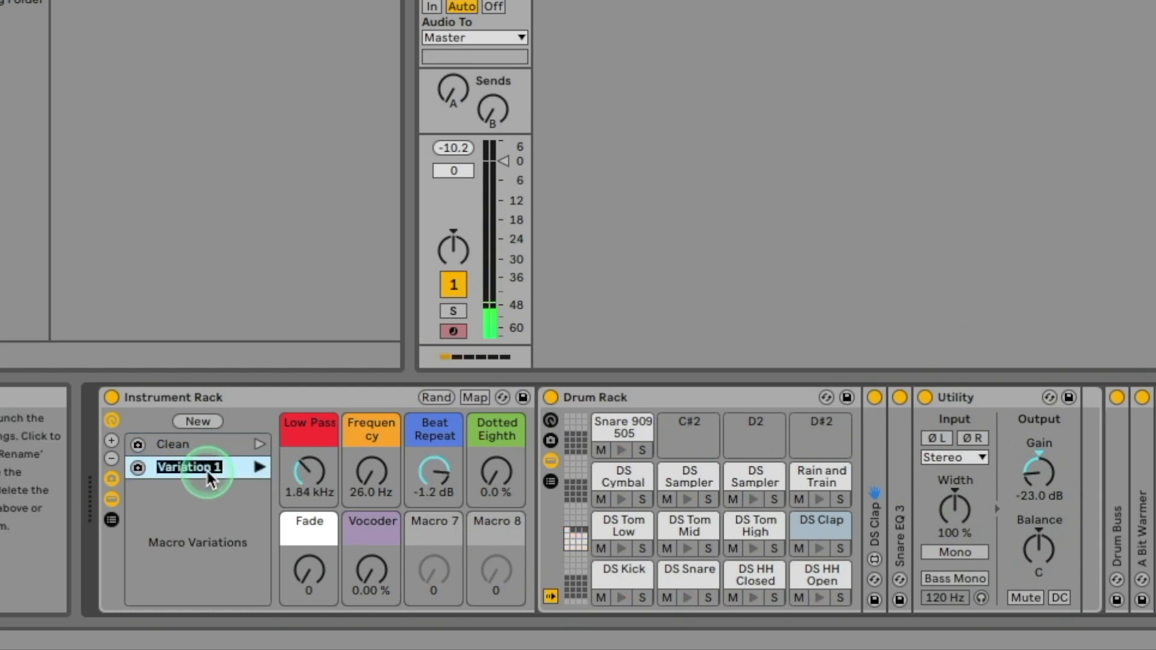
{"action": "type", "text": "Low P"}
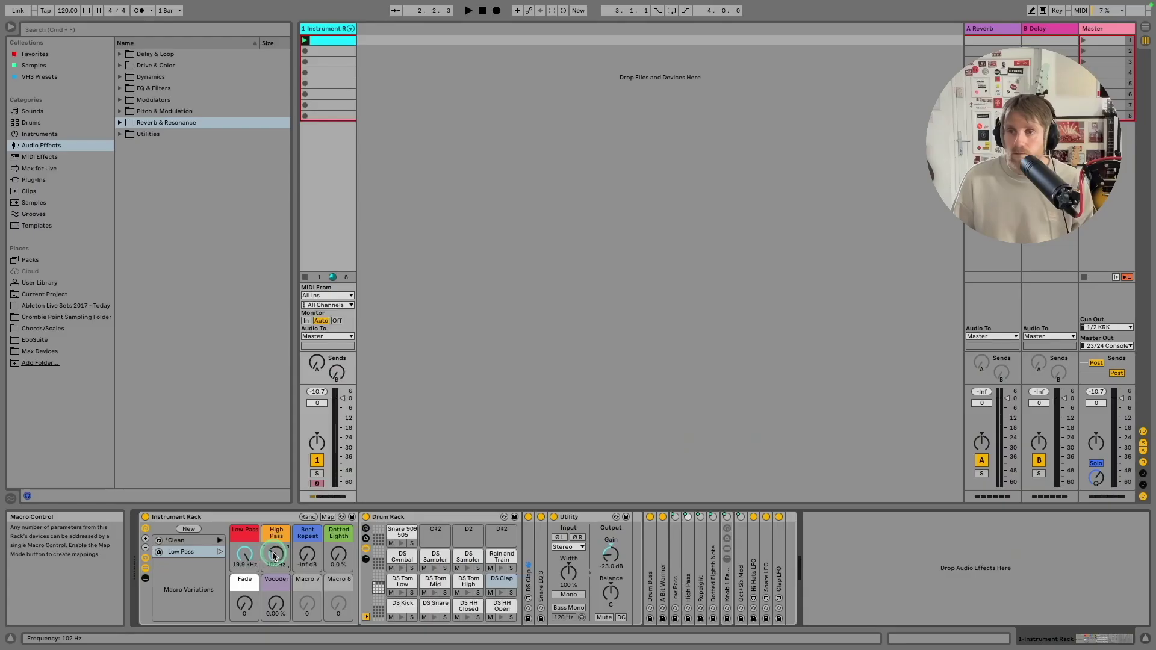
- During playback, set the High Pass macro to 241 Hz, Dotted Eighth to 30 % and Fade to 27
{"action": "key", "text": "space"}
{"action": "mouse_move", "coordinate": [274, 556]}
{"action": "left_mouse_down"}
{"action": "mouse_move", "coordinate": [274, 535]}
{"action": "mouse_move", "coordinate": [276, 560]}
{"action": "left_mouse_up"}
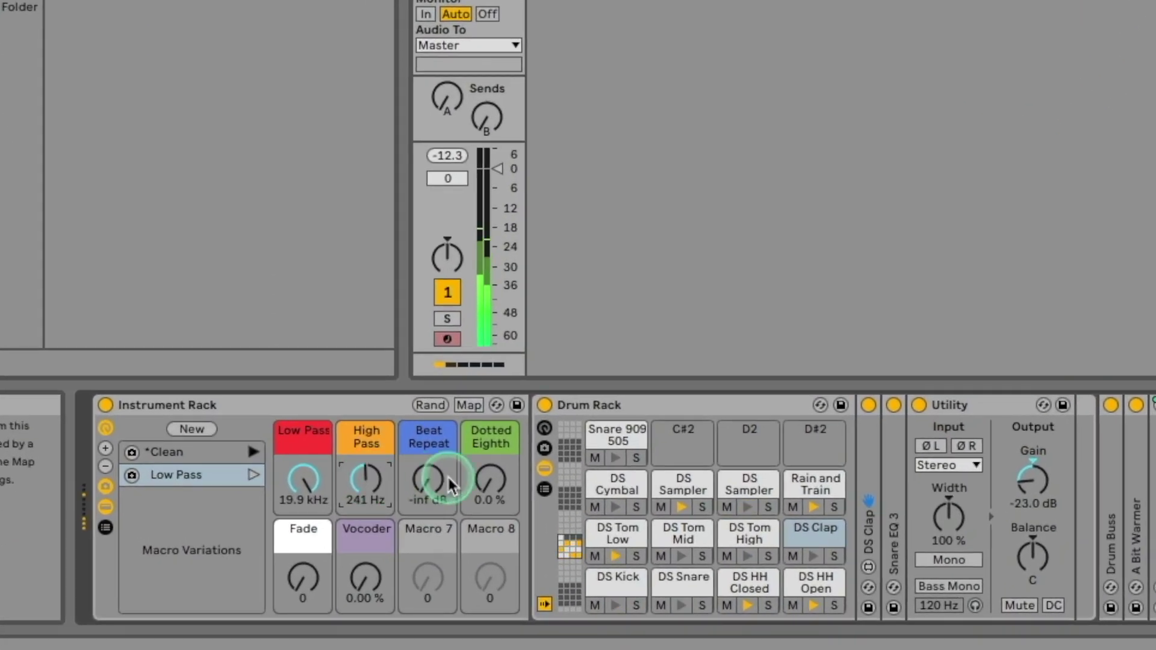
{"action": "left_click_drag", "start_coordinate": [491, 478], "coordinate": [491, 469]}
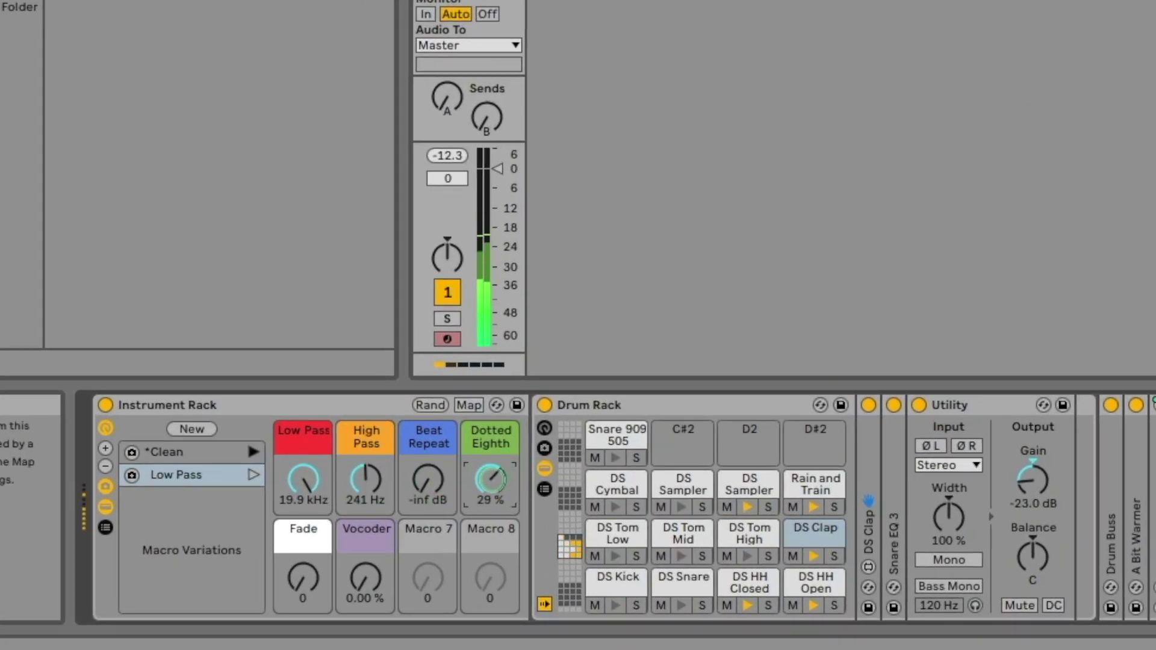
{"action": "left_click_drag", "start_coordinate": [491, 469], "coordinate": [491, 469]}
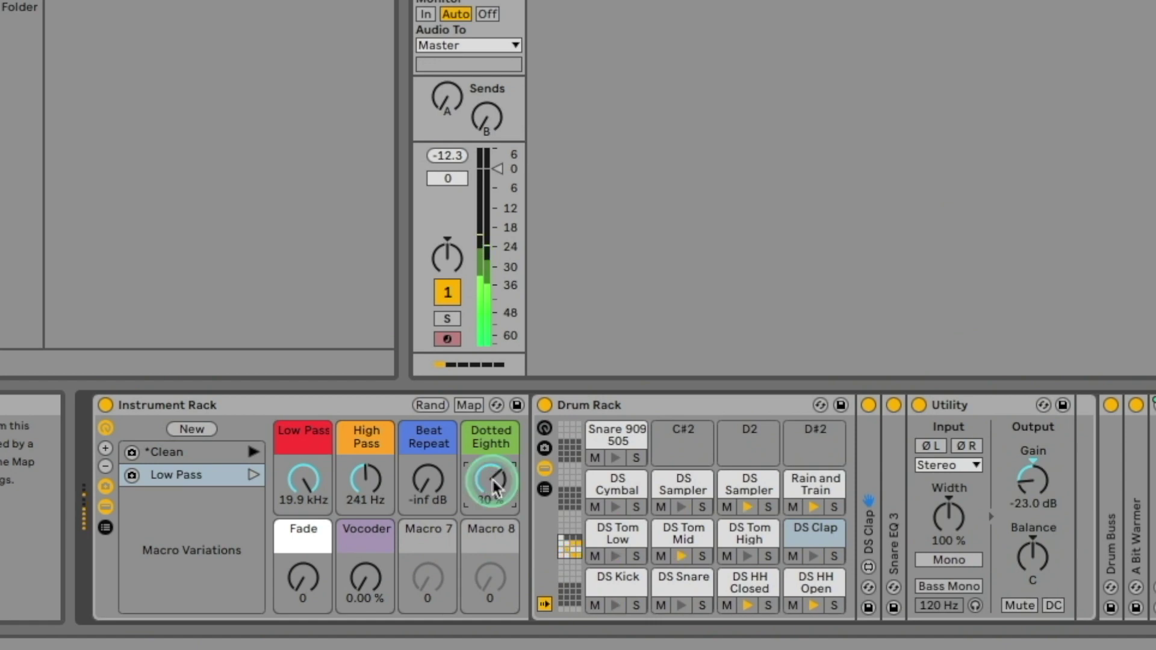
{"action": "left_click_drag", "start_coordinate": [304, 578], "coordinate": [303, 575]}
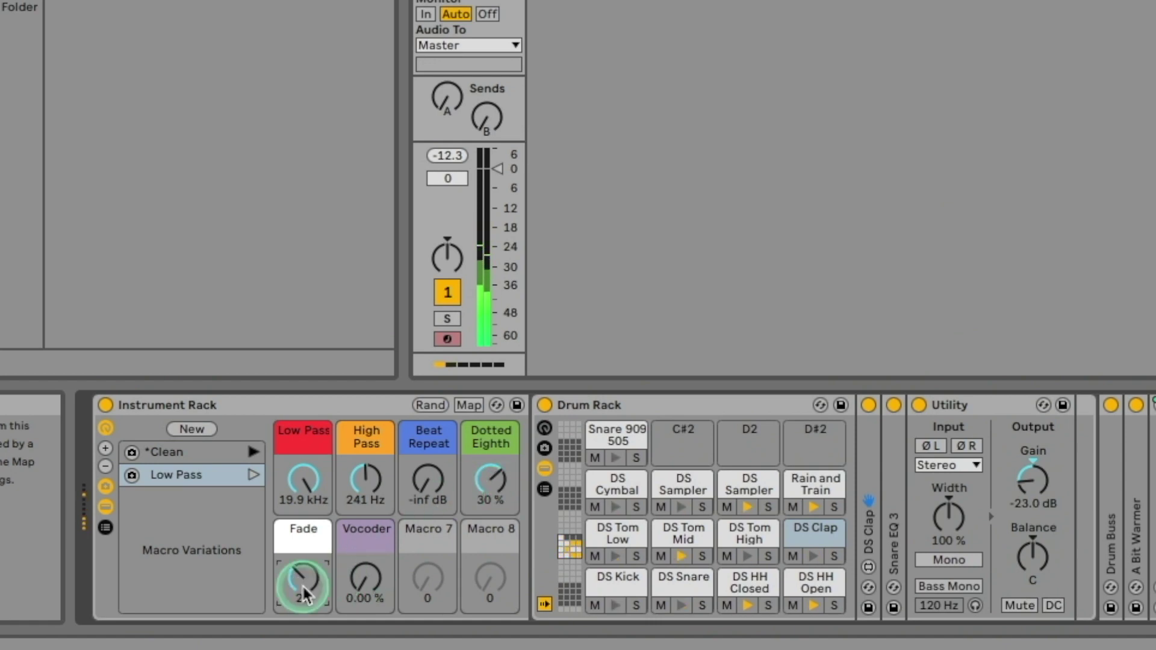
- Store the current macro settings as a new macro variation and rename it High Pass Delay
{"action": "left_click", "coordinate": [203, 431]}
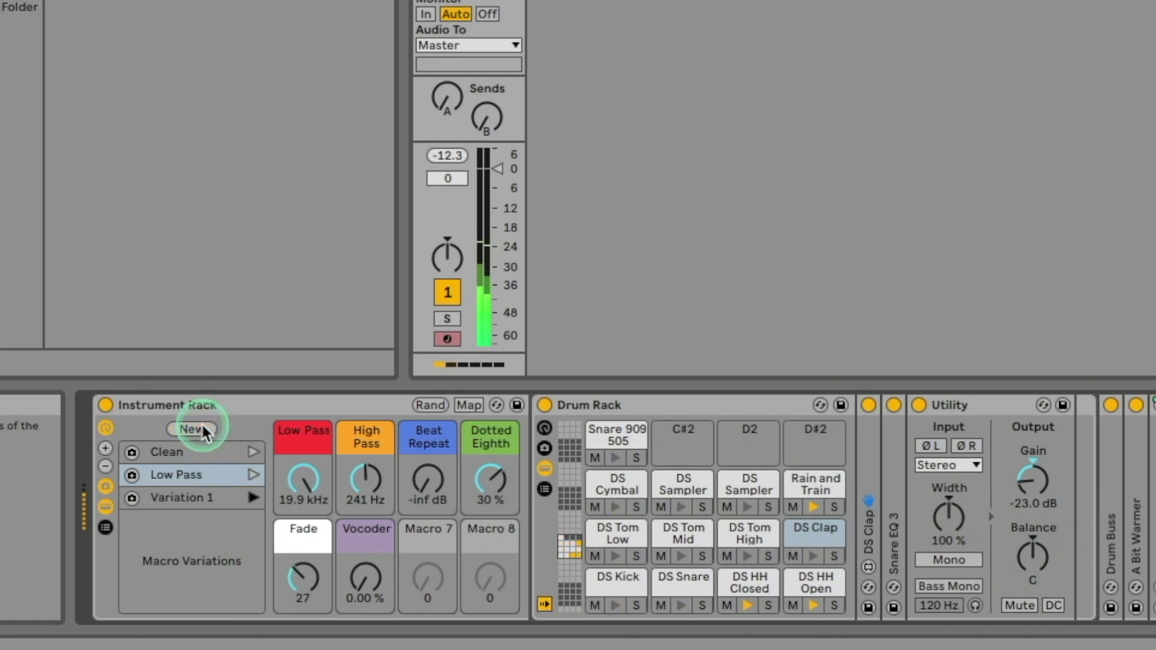
{"action": "left_click", "coordinate": [194, 504]}
{"action": "key", "text": "ctrl+r"}
{"action": "type", "text": "High Pass Delay"}
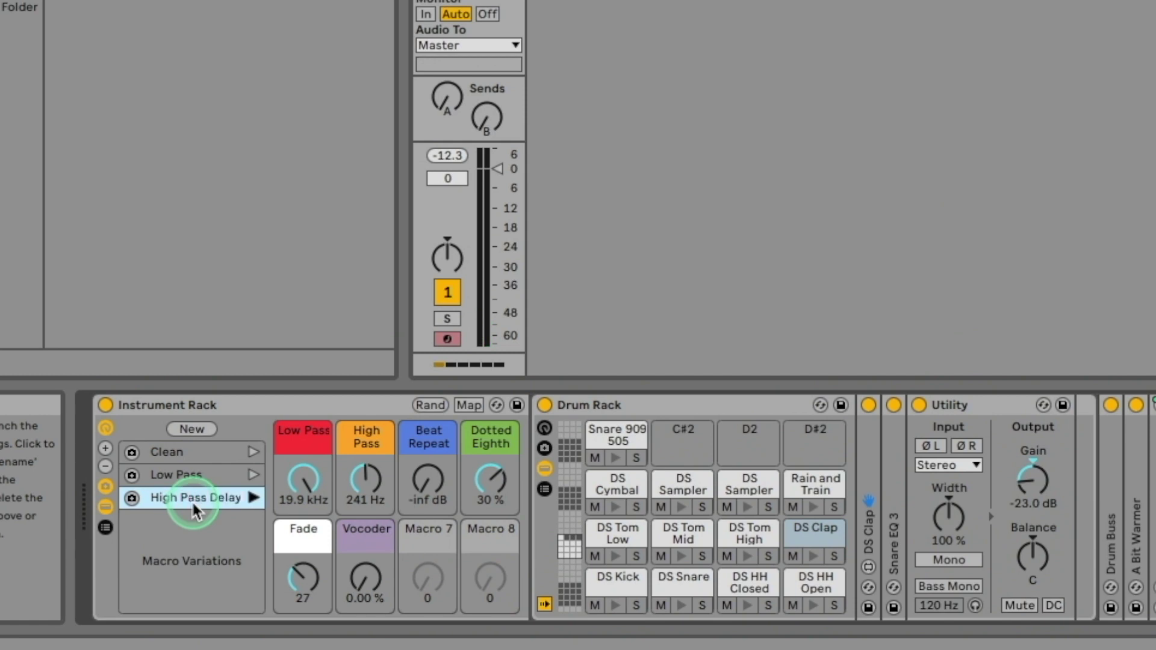
{"action": "key", "text": "Return"}
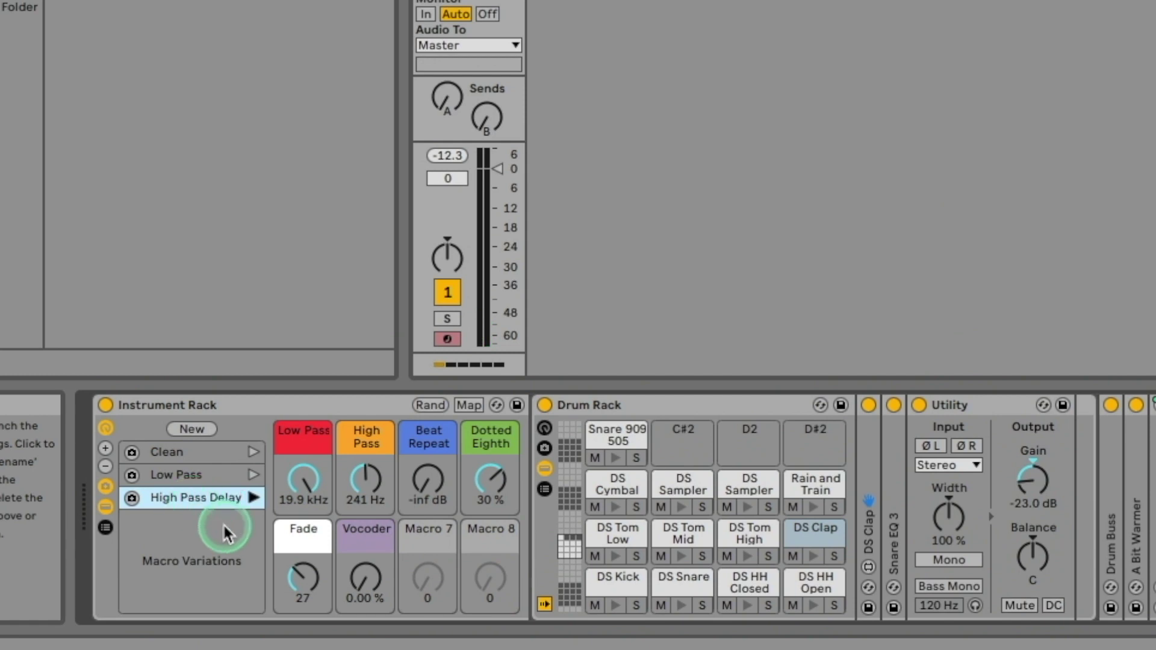
- Audition the Clean, Low Pass and High Pass Delay variations in turn, finishing by stopping playback
{"action": "left_click", "coordinate": [248, 453]}
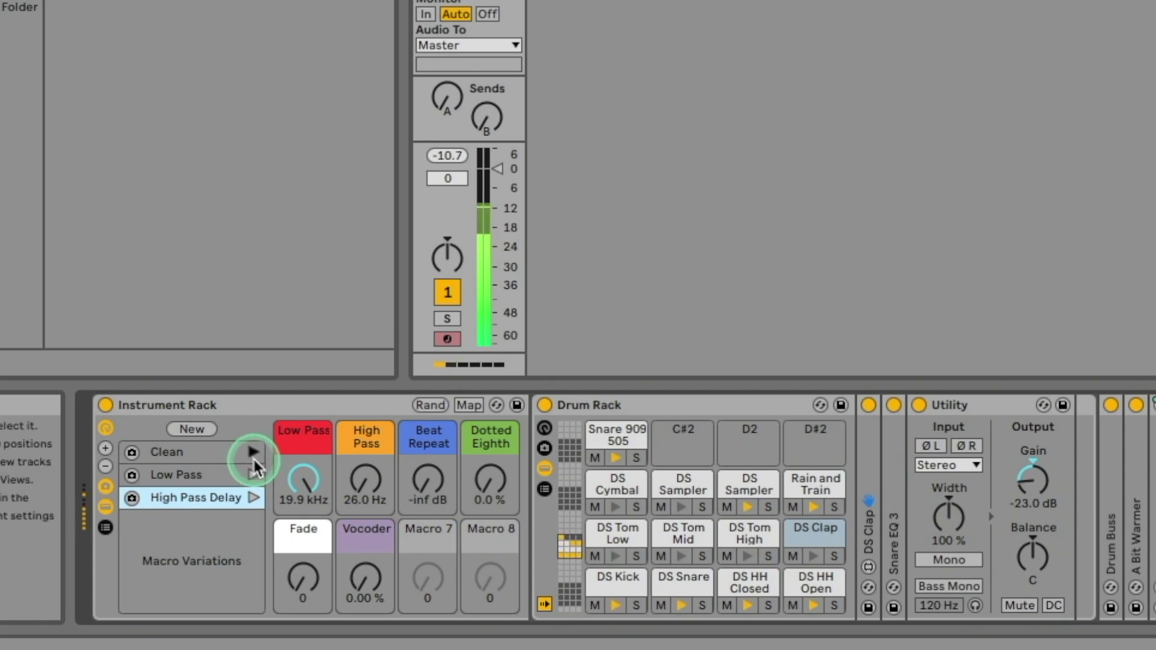
{"action": "left_click", "coordinate": [253, 475]}
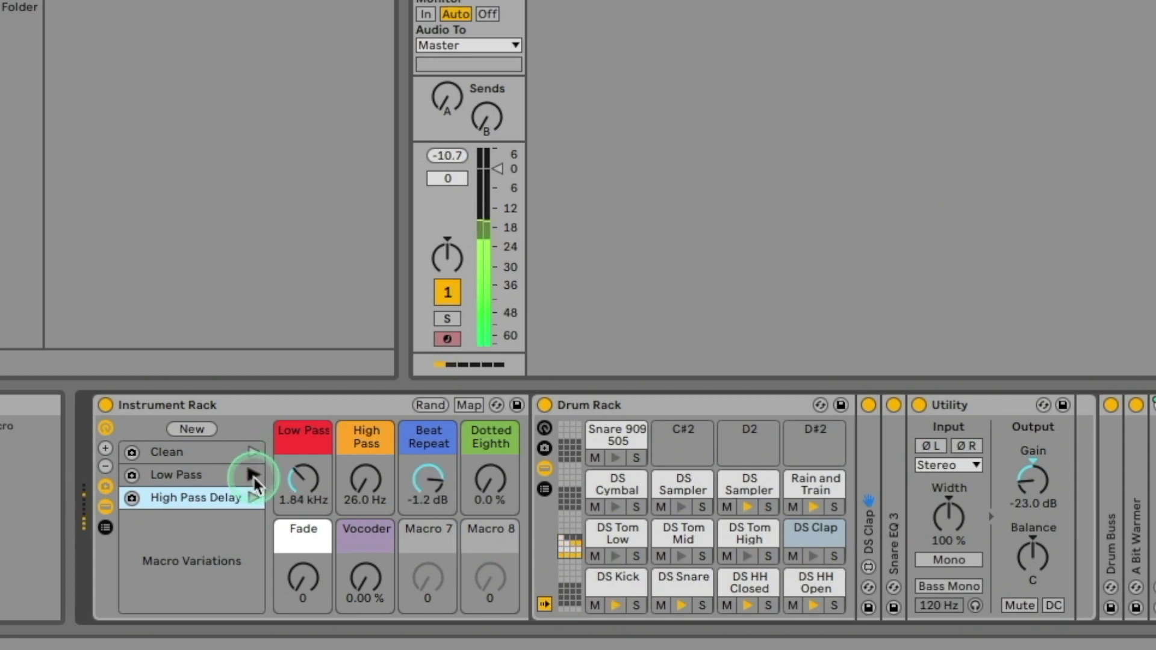
{"action": "left_click", "coordinate": [253, 498]}
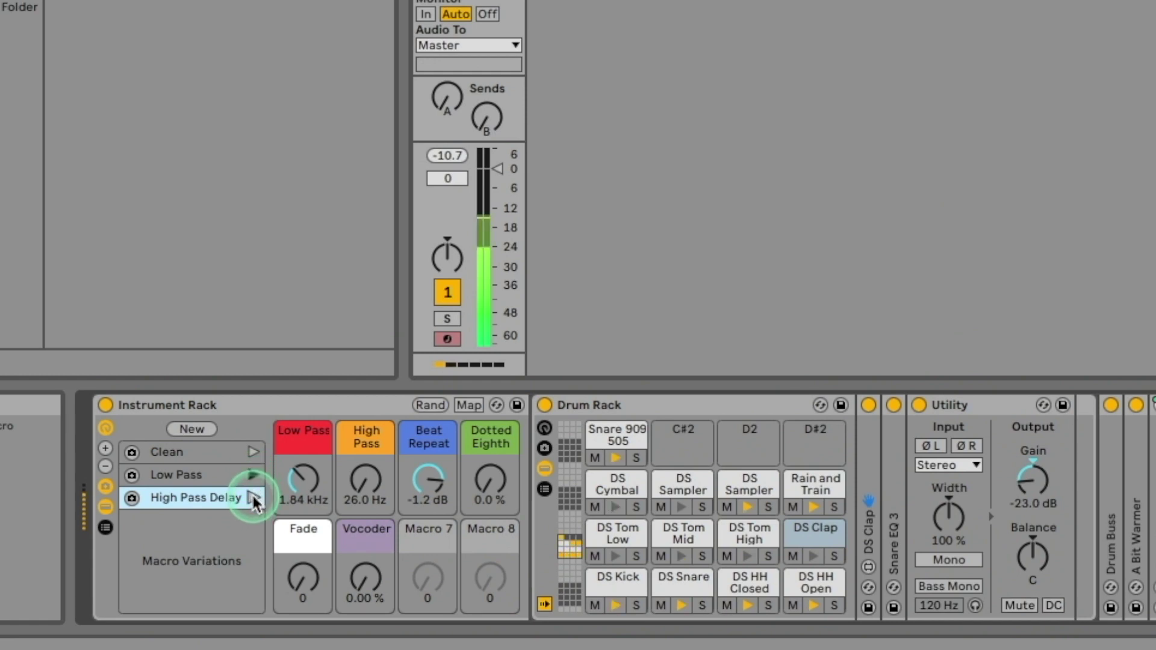
{"action": "left_click", "coordinate": [254, 499]}
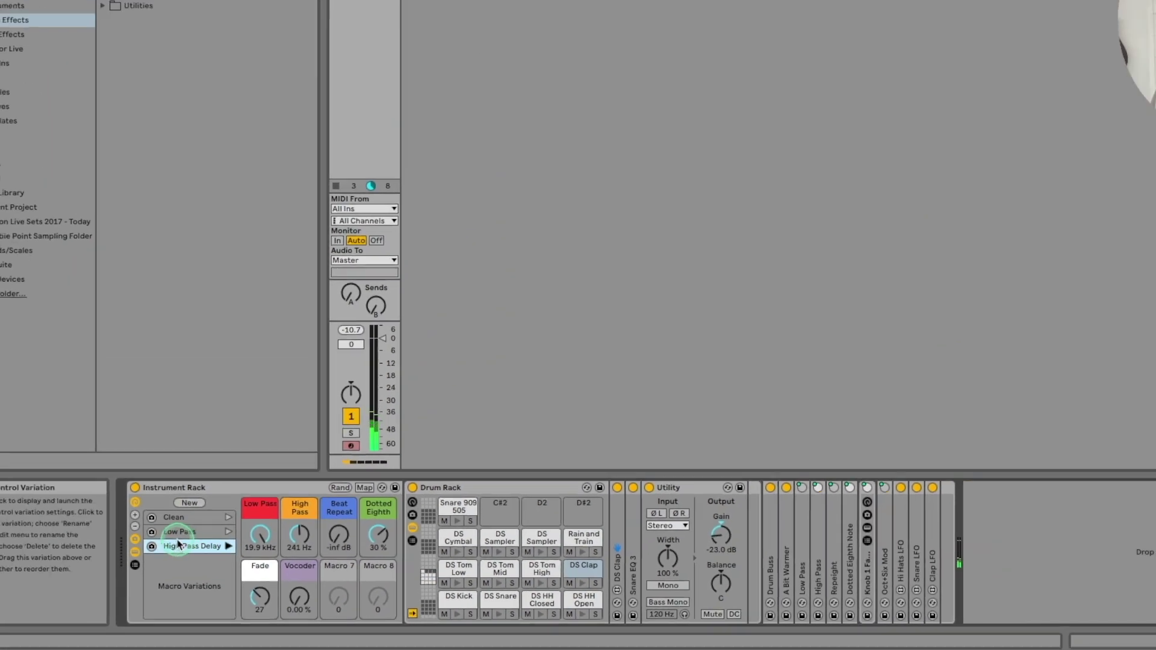
{"action": "key", "text": "space"}
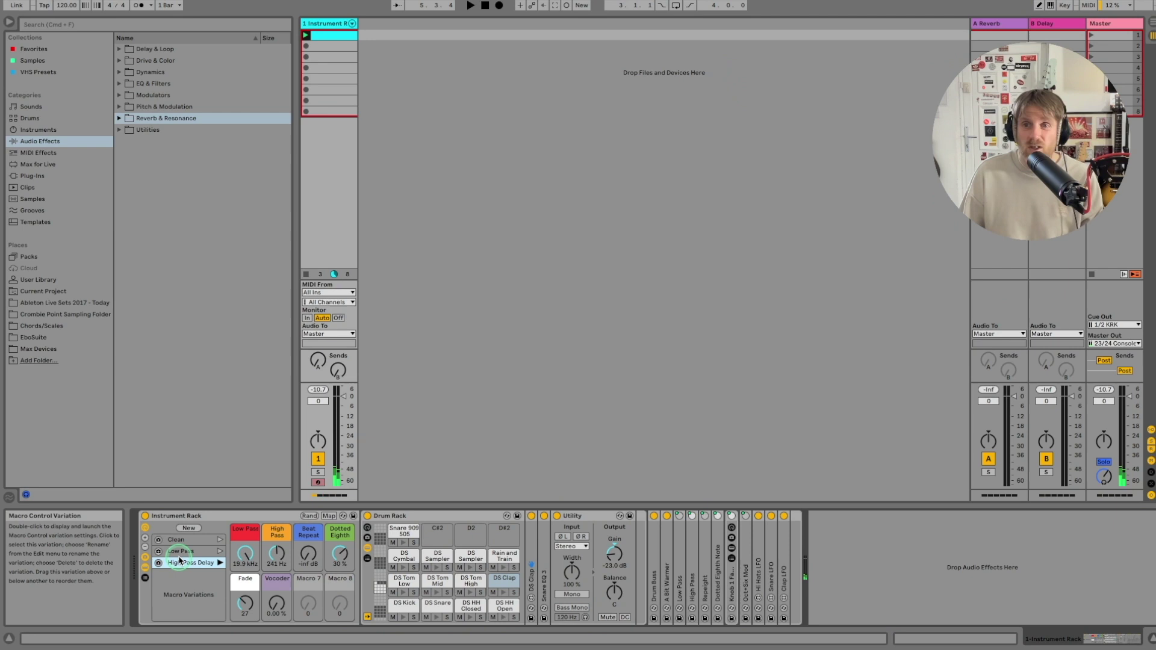
- Collapse the Instrument Rack by hiding its macro variations and its contained devices
{"action": "left_click", "coordinate": [191, 518]}
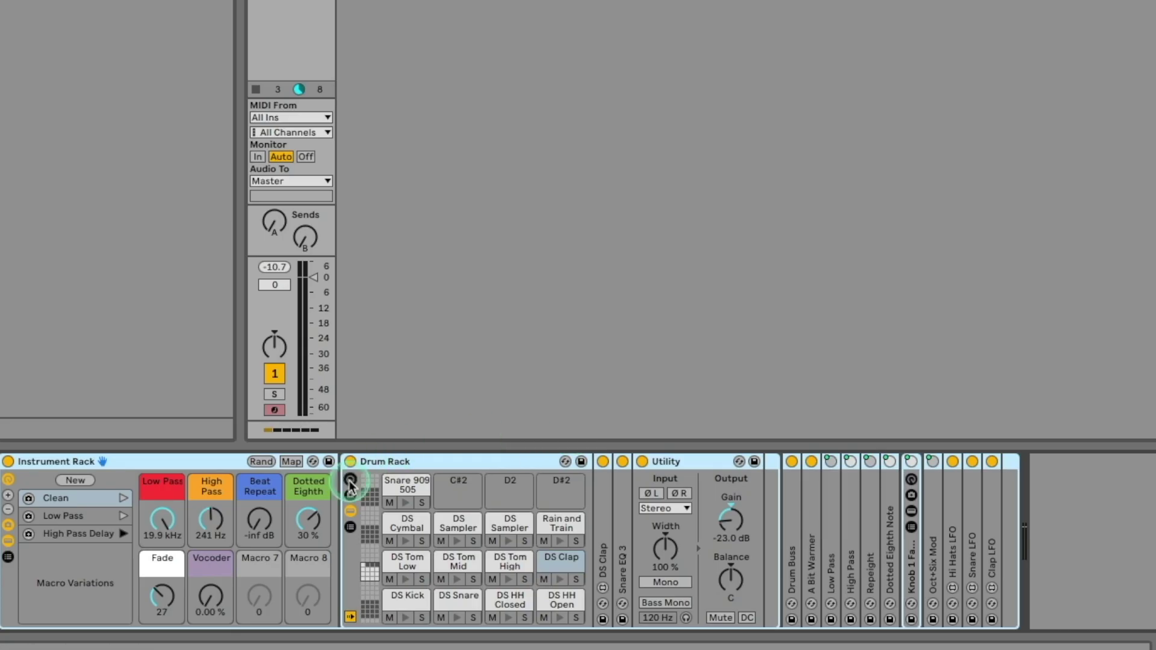
{"action": "left_click", "coordinate": [283, 509]}
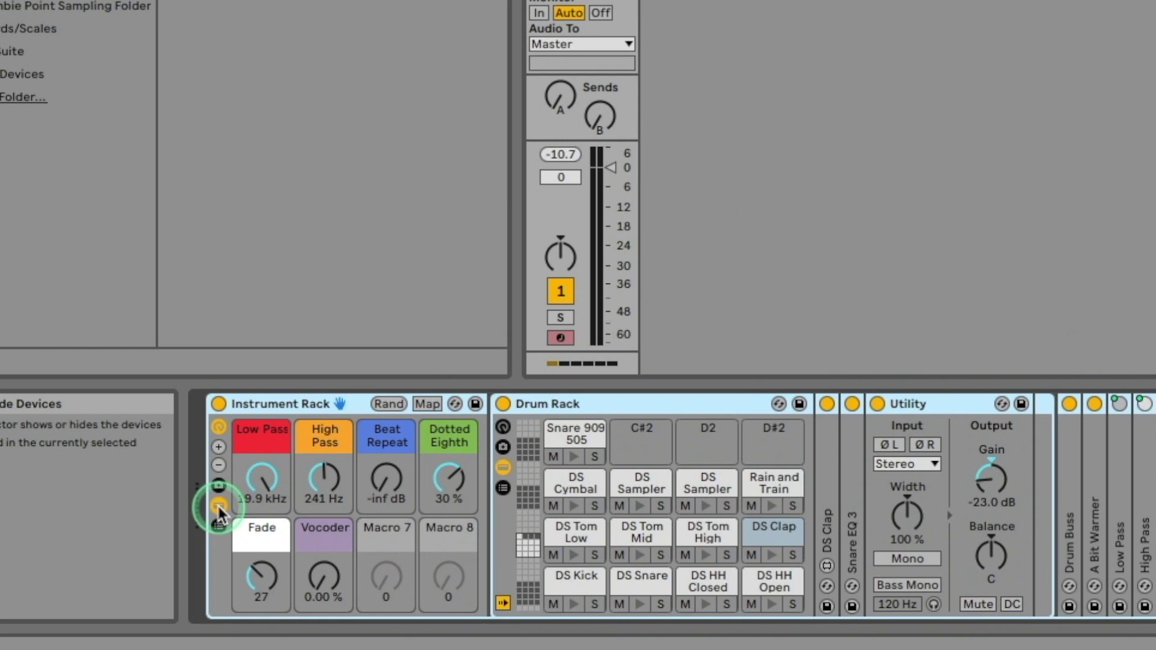
{"action": "left_click", "coordinate": [218, 505]}
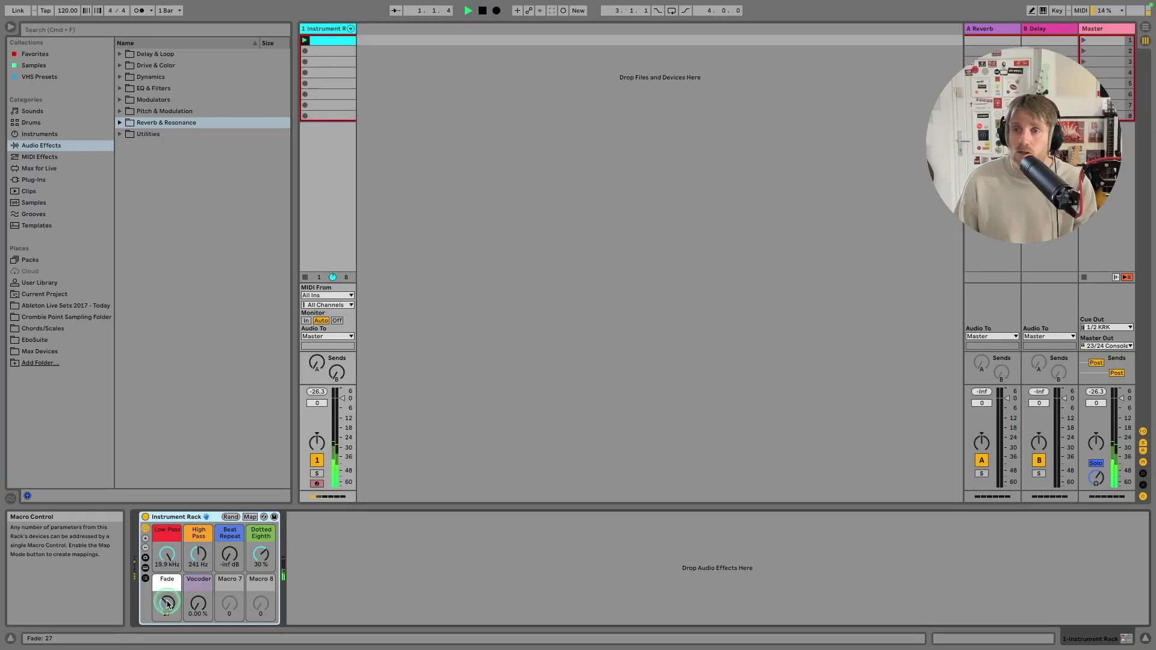
- Unfold the Instrument Rack and Drum Rack chains in the mixer and examine the devices on the individual drum chains
{"action": "left_click", "coordinate": [349, 31]}
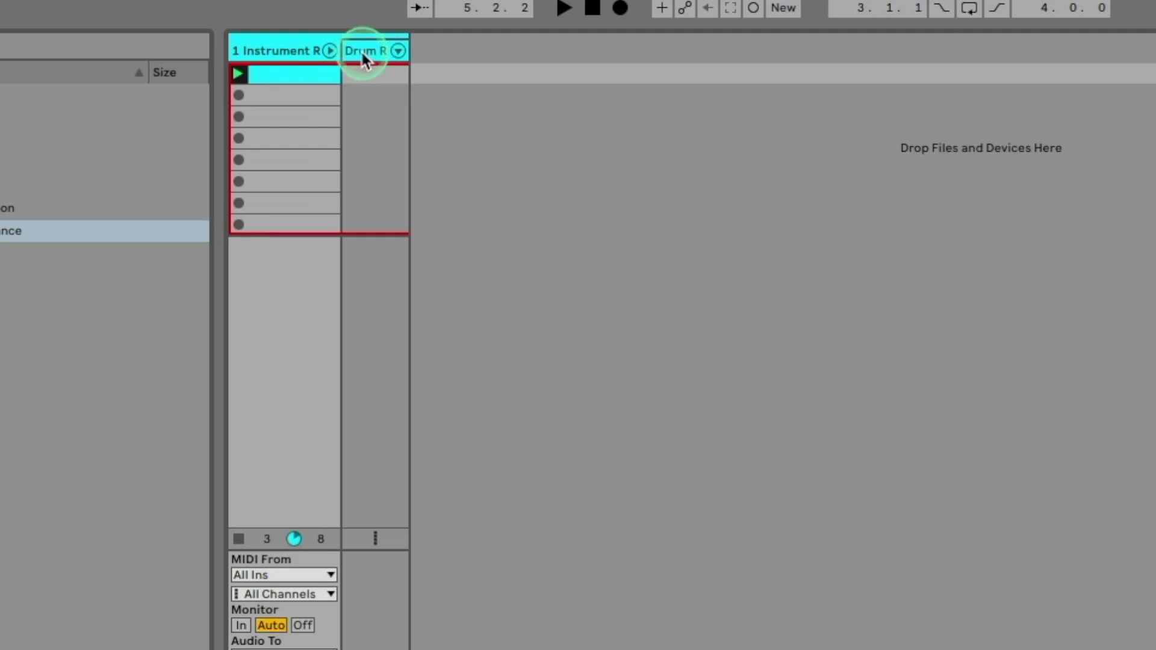
{"action": "left_click", "coordinate": [398, 50]}
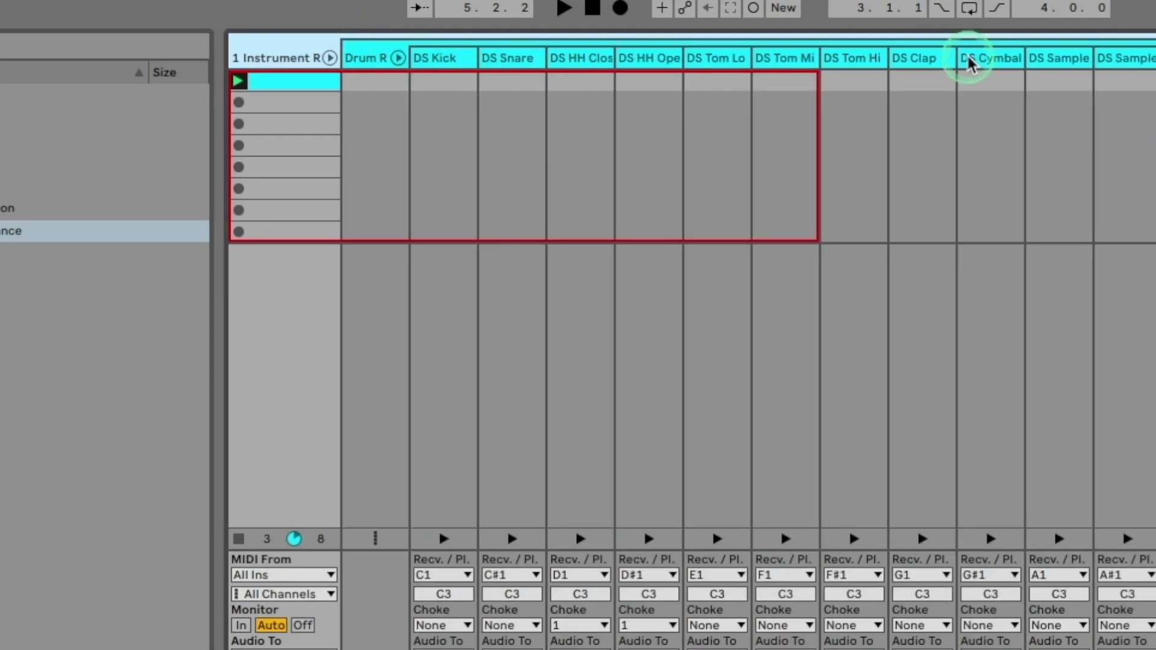
{"action": "left_click", "coordinate": [432, 60]}
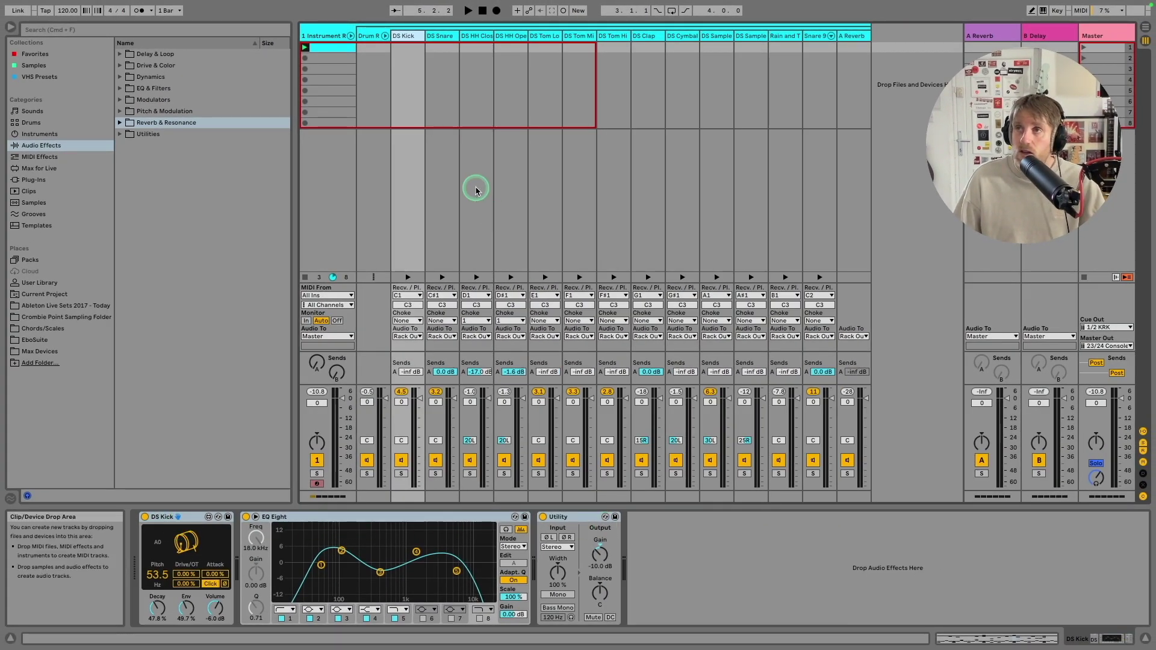
{"action": "left_click", "coordinate": [442, 37]}
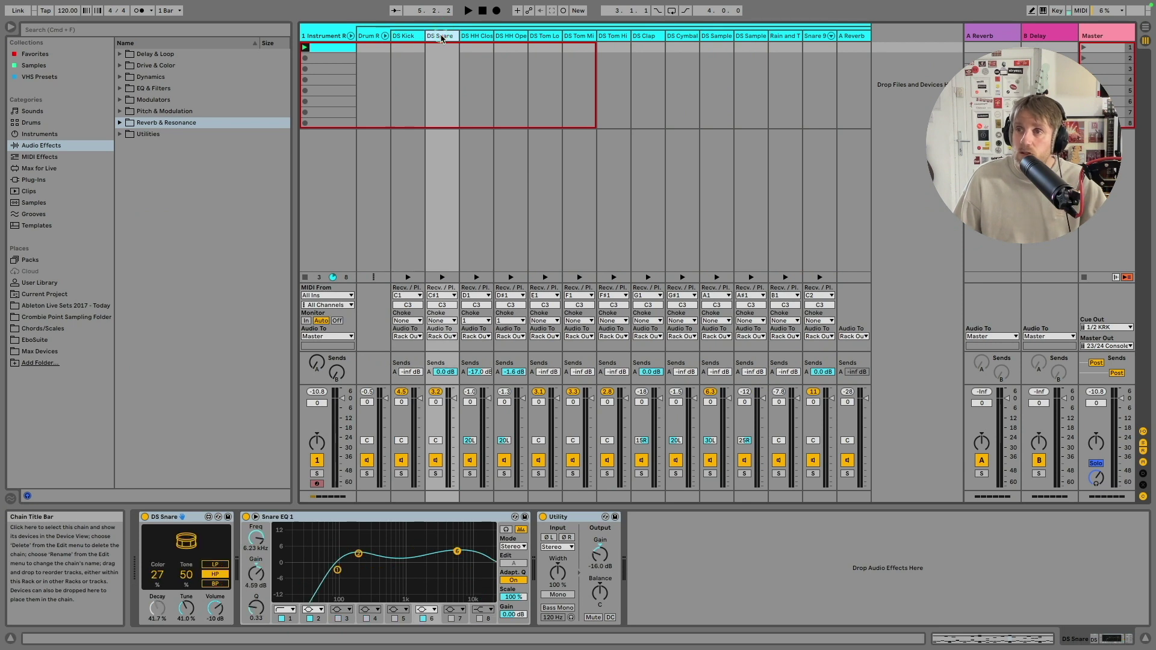
{"action": "left_click", "coordinate": [511, 36]}
{"action": "left_click", "coordinate": [545, 36]}
{"action": "left_click", "coordinate": [580, 36]}
{"action": "left_click", "coordinate": [614, 36]}
{"action": "left_click", "coordinate": [648, 36]}
{"action": "left_click", "coordinate": [785, 36]}
{"action": "left_click", "coordinate": [821, 37]}
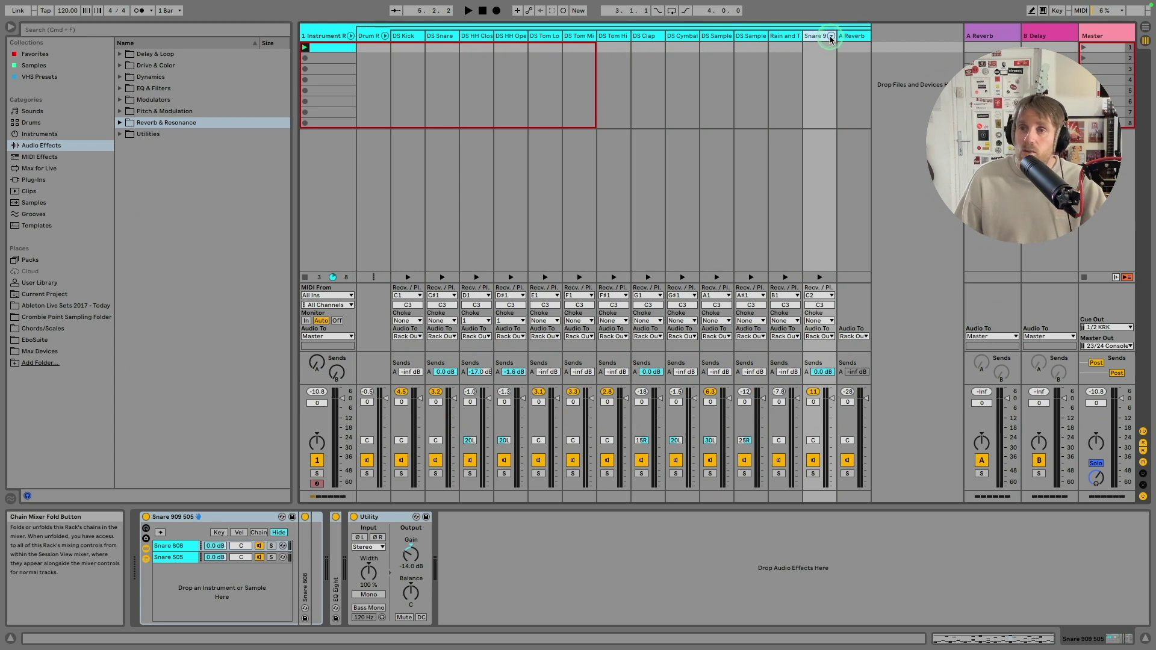
- Inspect the nested Snare 909 505 chains and the rack's A Reverb return, then fold the Instrument Rack's mixer chains
{"action": "left_click", "coordinate": [831, 37]}
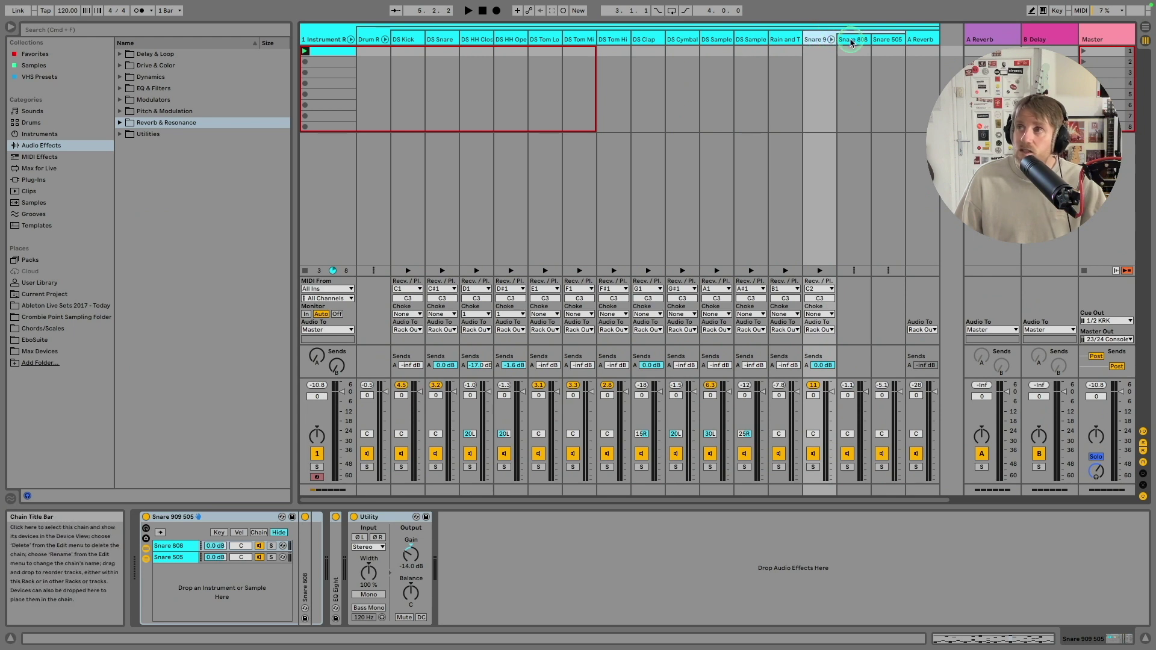
{"action": "left_click", "coordinate": [831, 39]}
{"action": "left_click", "coordinate": [854, 41]}
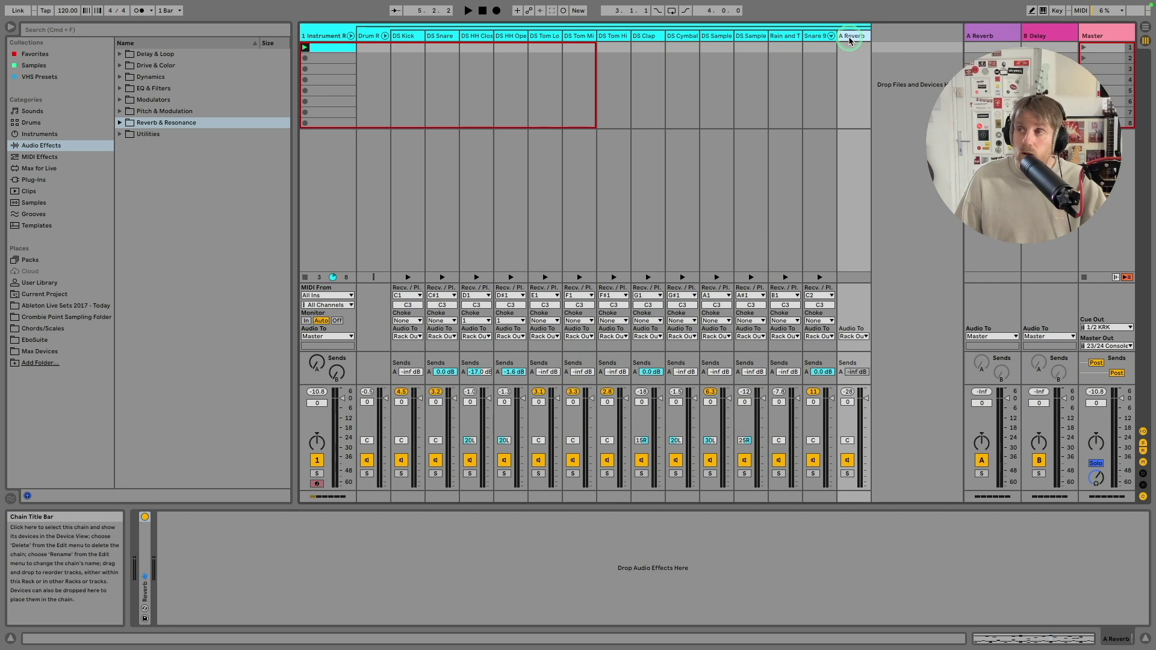
{"action": "left_click", "coordinate": [351, 36]}
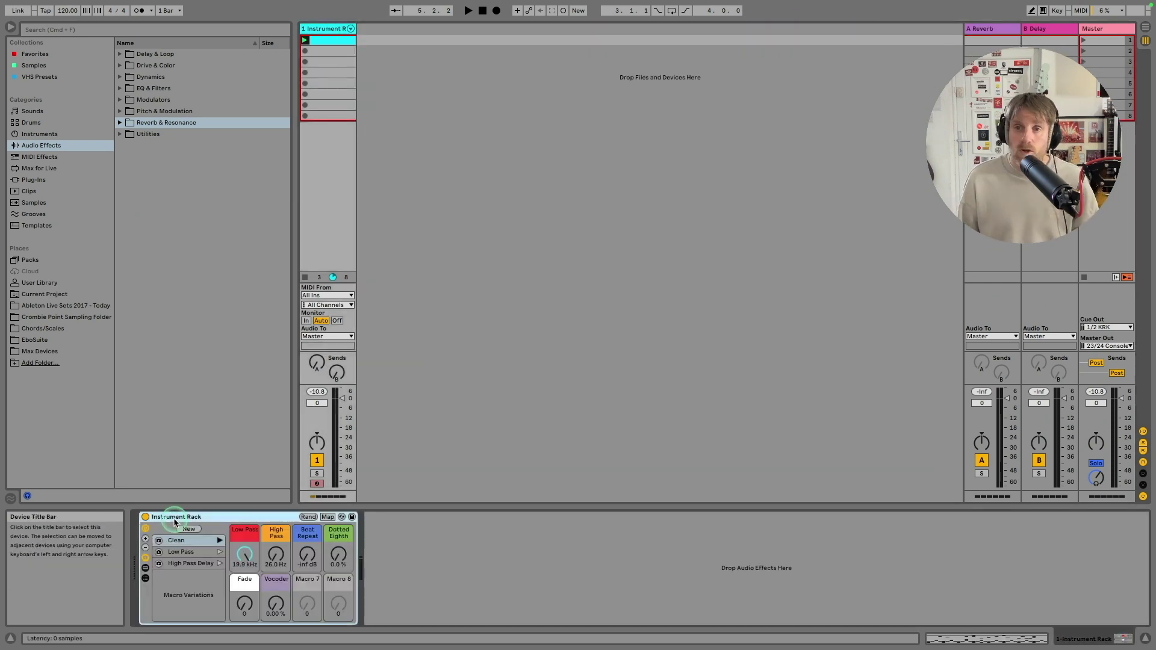
- Rename the Instrument Rack as Drum Synth Performace Kit 2023 and save it as a preset under that name
{"action": "key", "text": "super+r"}
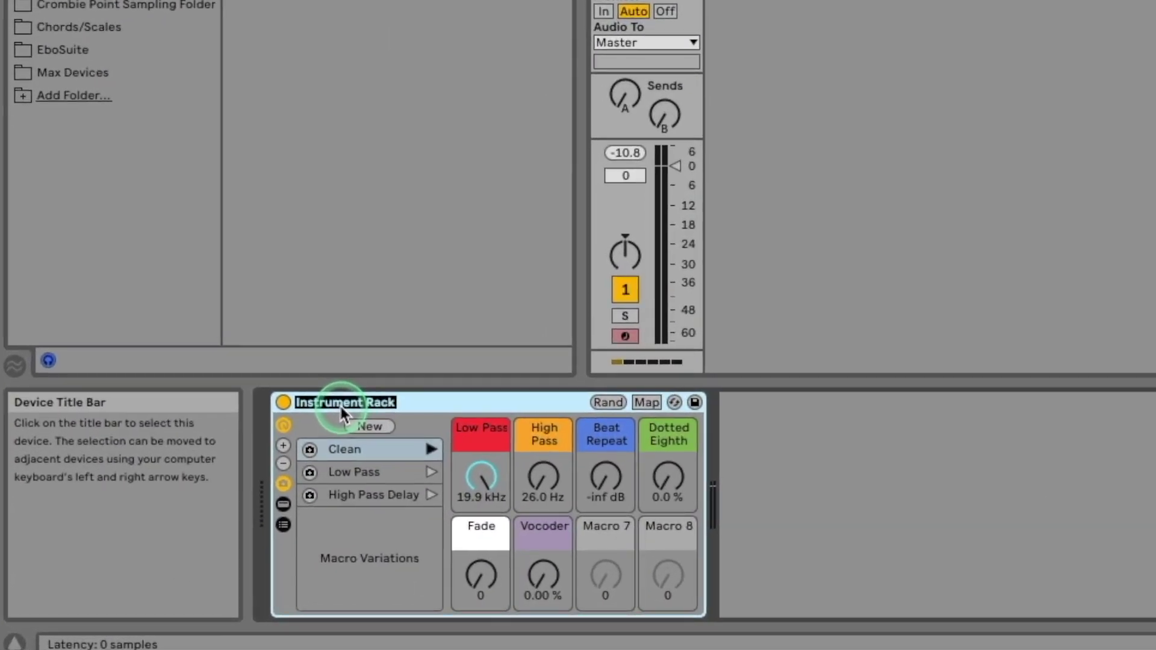
{"action": "type", "text": "Dr"}
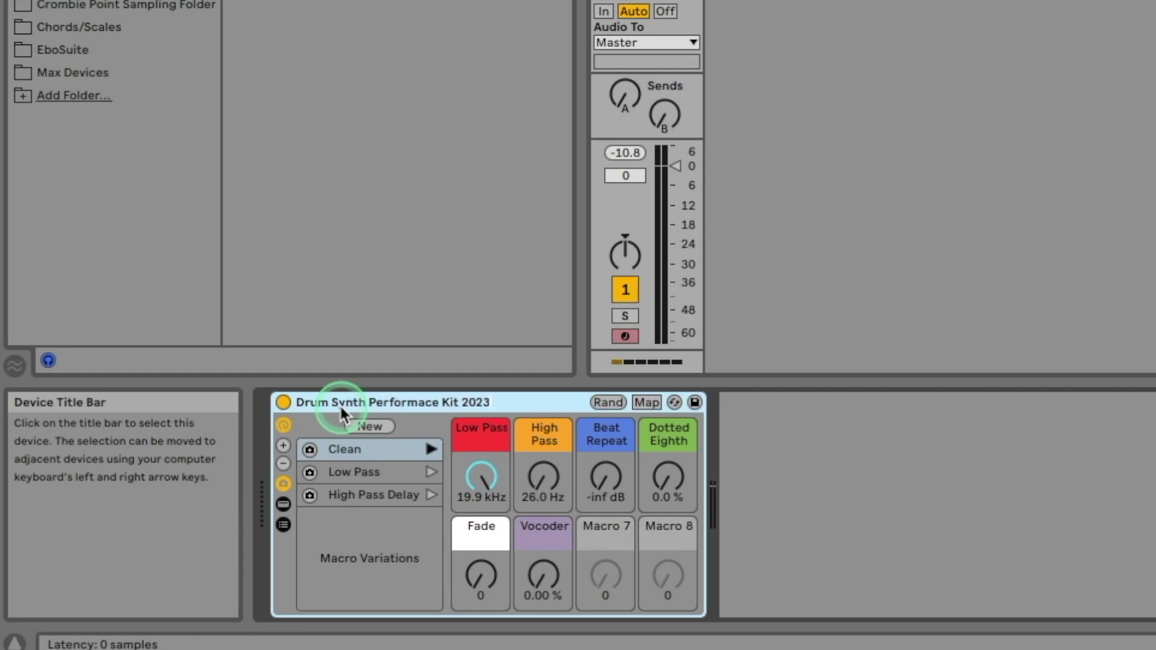
{"action": "left_click", "coordinate": [696, 405]}
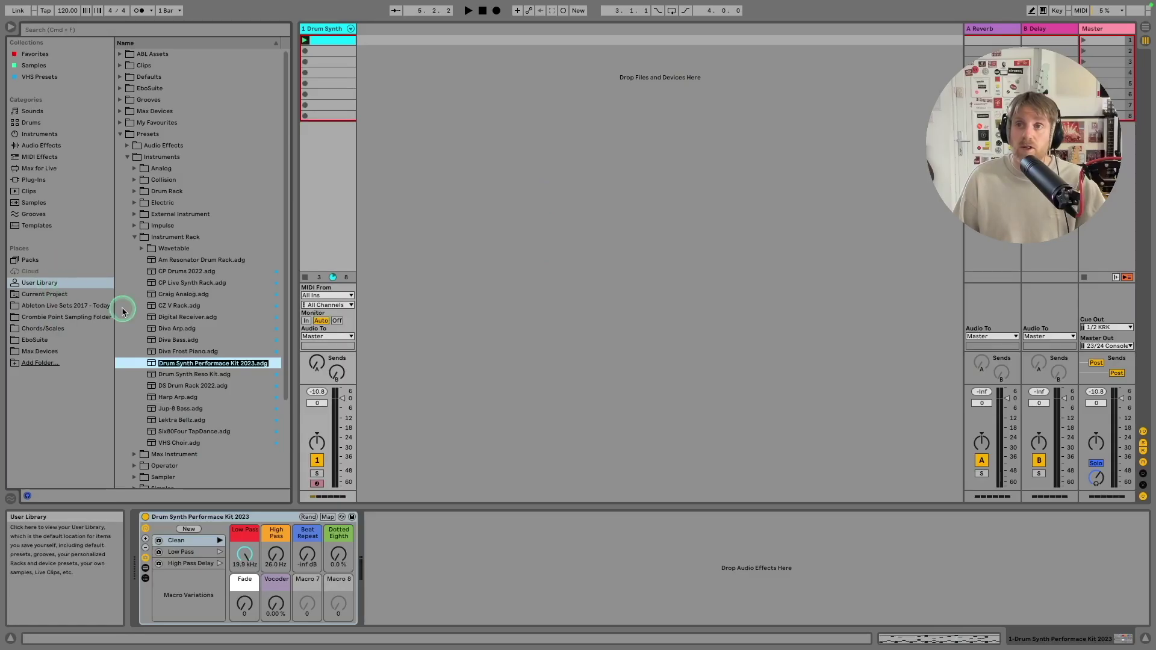
{"action": "key", "text": "Return"}
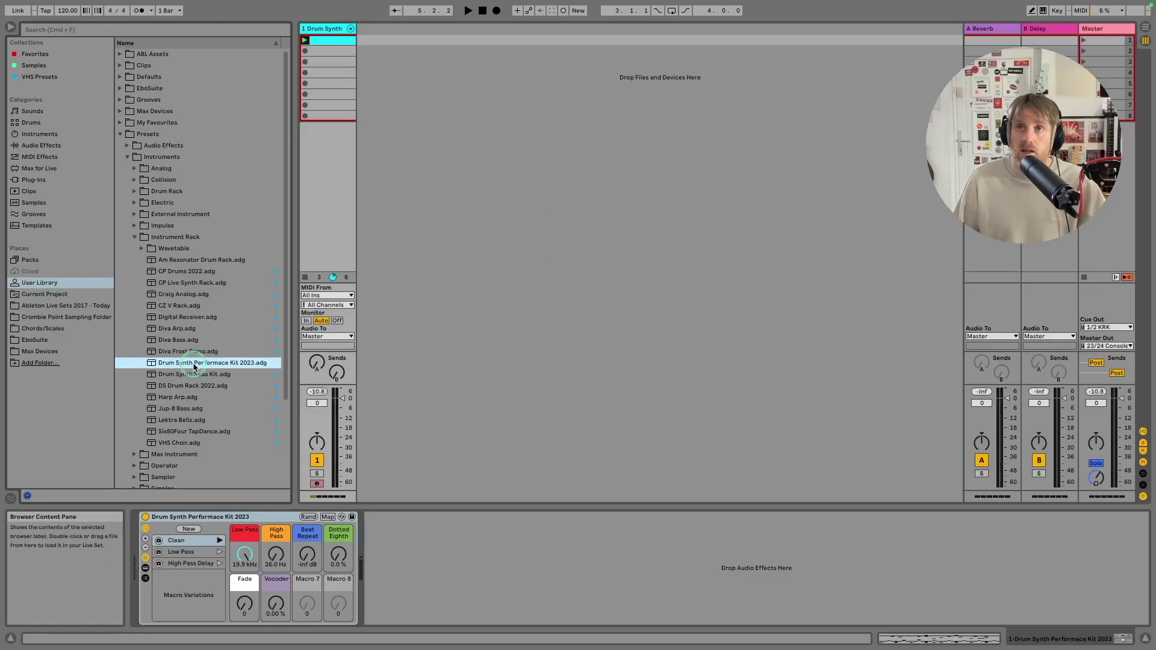
- Assign the Drum Synth Performace Kit 2023 preset to the Favorites collection, locate it there, and hide the browser
{"action": "right_click", "coordinate": [194, 366]}
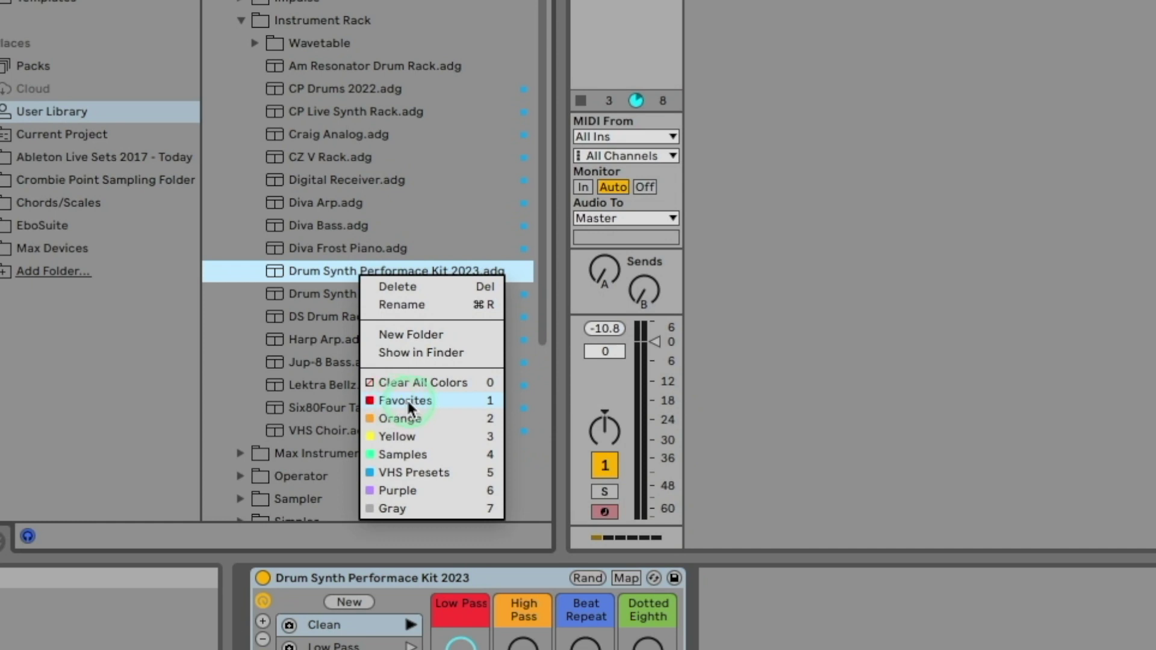
{"action": "left_click", "coordinate": [406, 398]}
{"action": "left_click", "coordinate": [52, 117]}
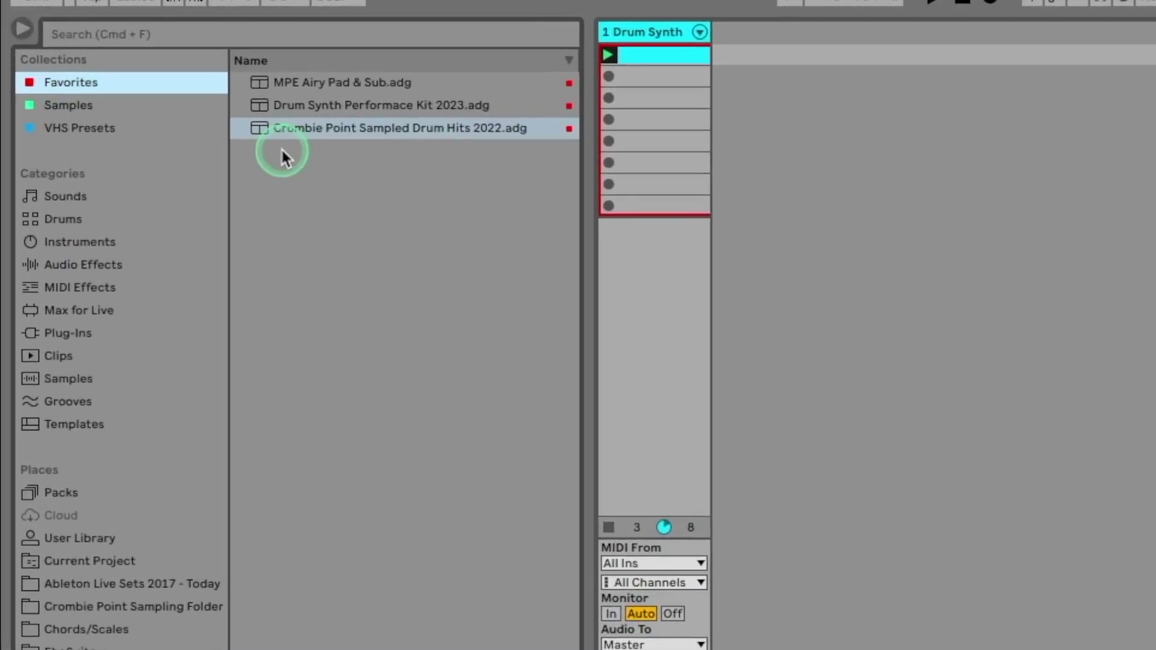
{"action": "left_click", "coordinate": [327, 106]}
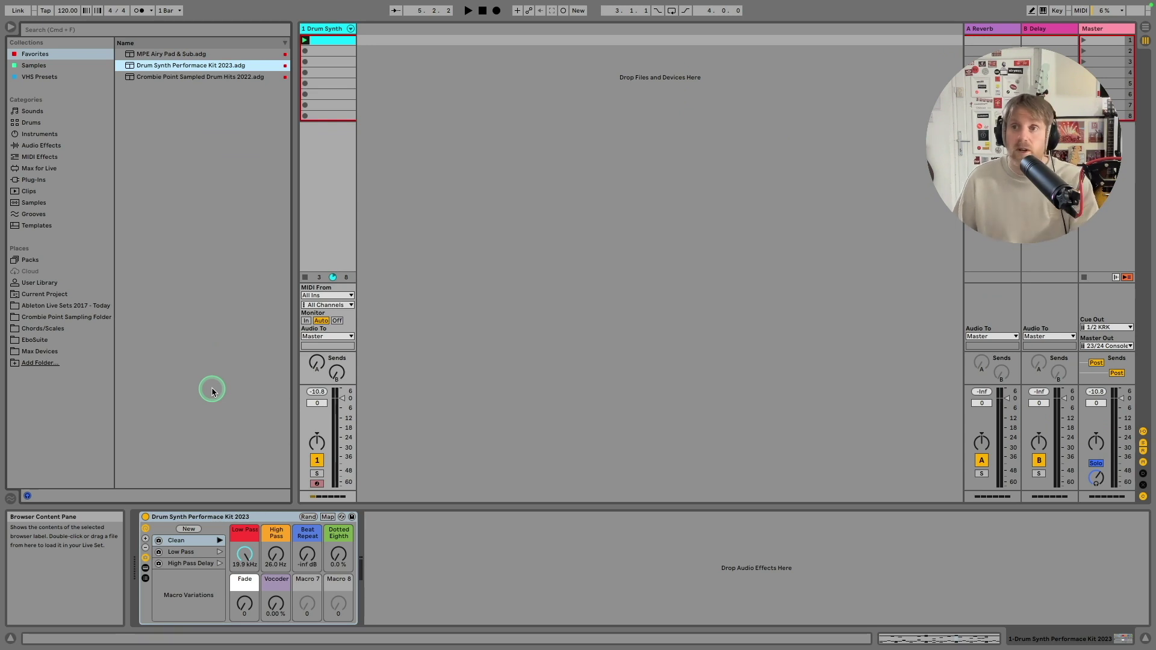
{"action": "left_click", "coordinate": [12, 27]}
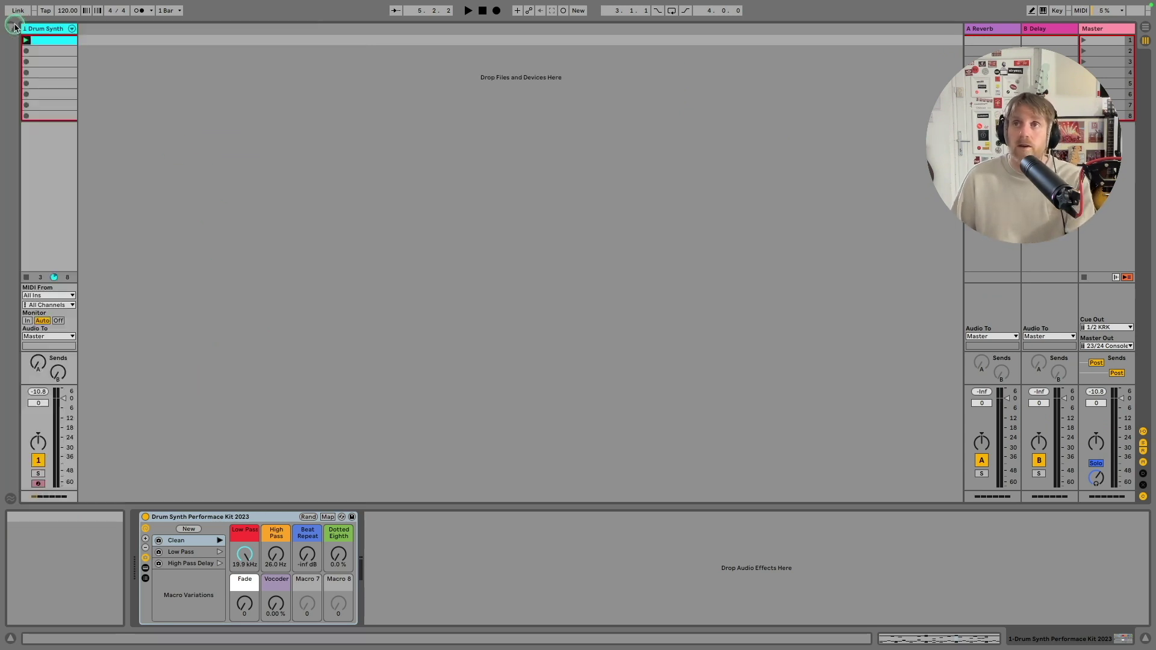